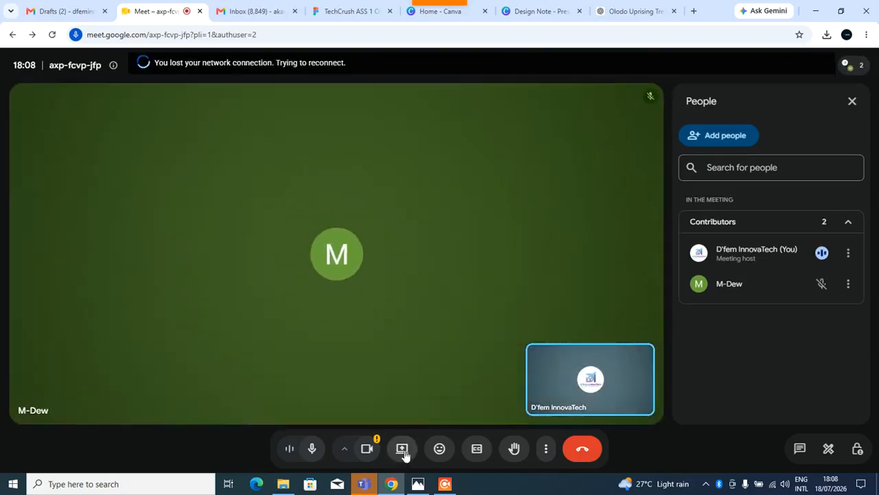
# Share the entire screen with the meeting.
pyautogui.click(404, 452)
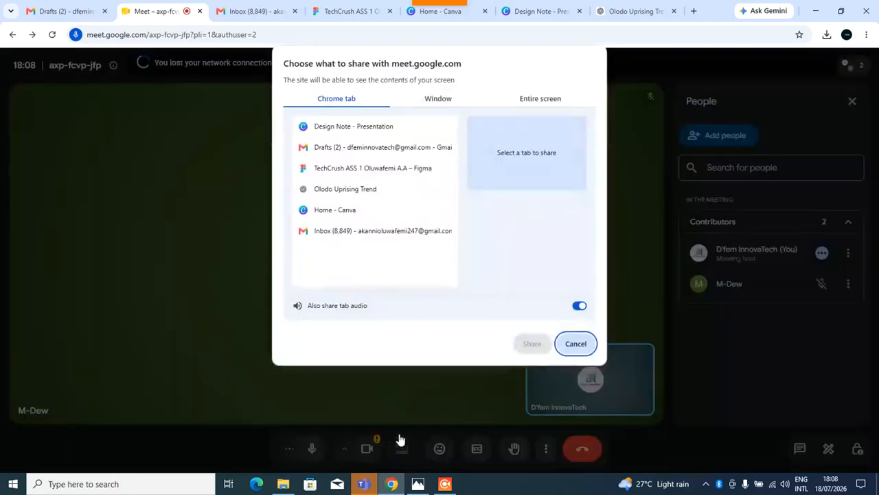
pyautogui.click(550, 101)
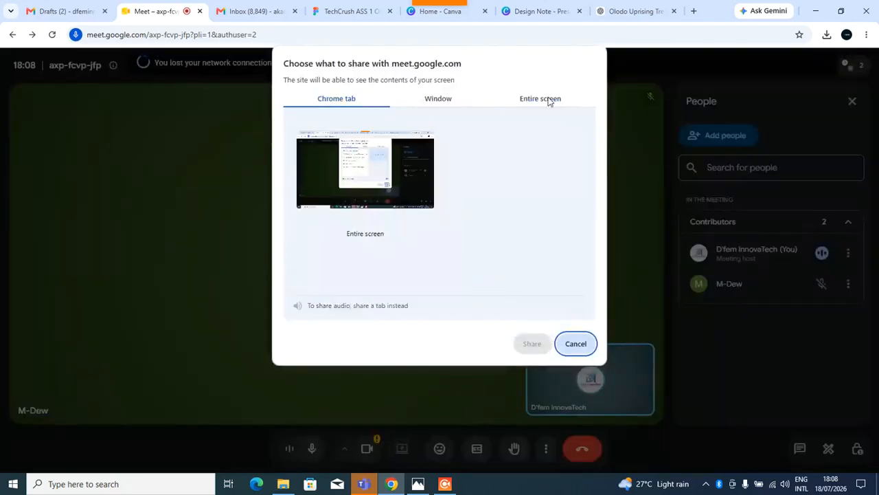
pyautogui.click(424, 184)
pyautogui.click(532, 343)
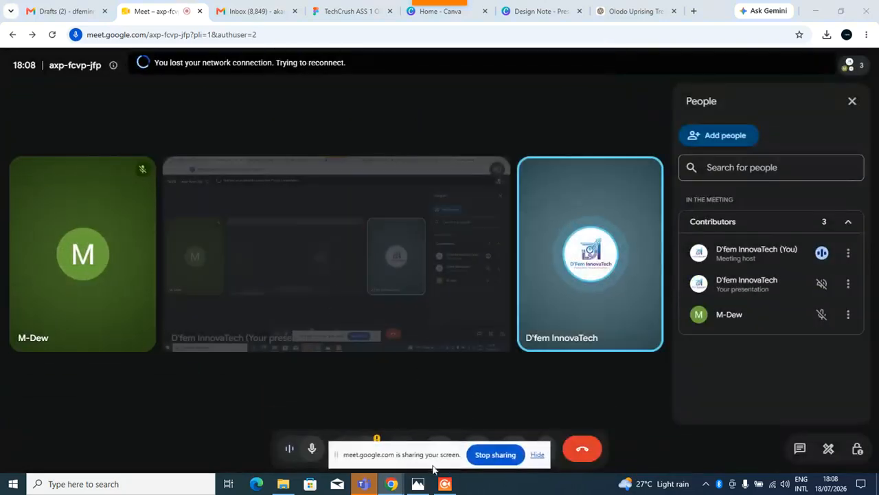
# Show the hand-drawn app wireframe sketch photo, then return to the meeting window.
pyautogui.click(418, 484)
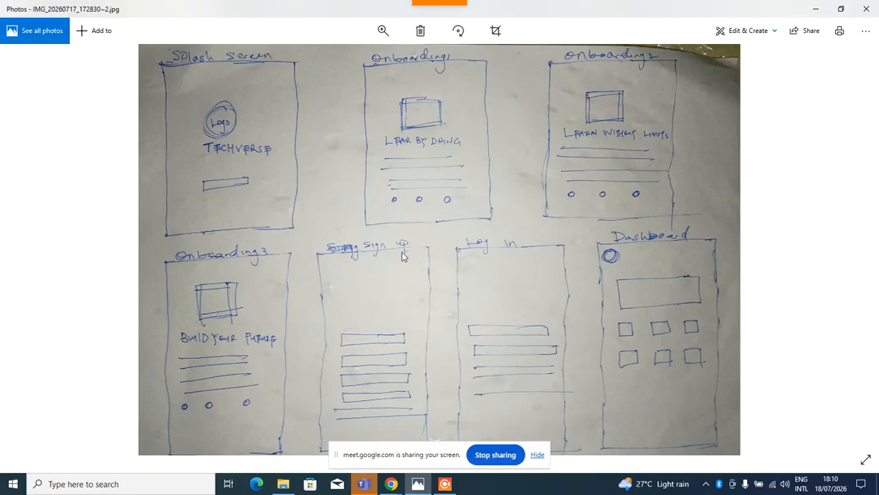
pyautogui.scroll(-1, 403, 255)
pyautogui.click(390, 484)
pyautogui.click(331, 436)
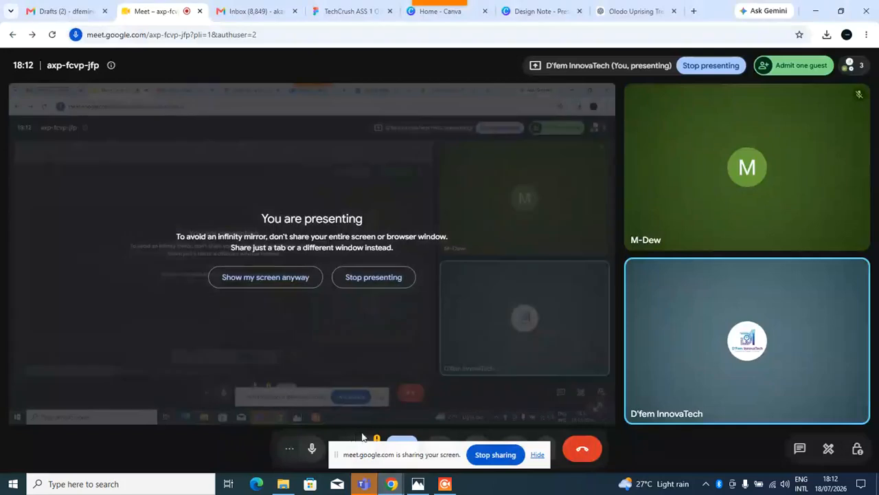
# Admit the guest waiting to join the meeting.
pyautogui.click(795, 67)
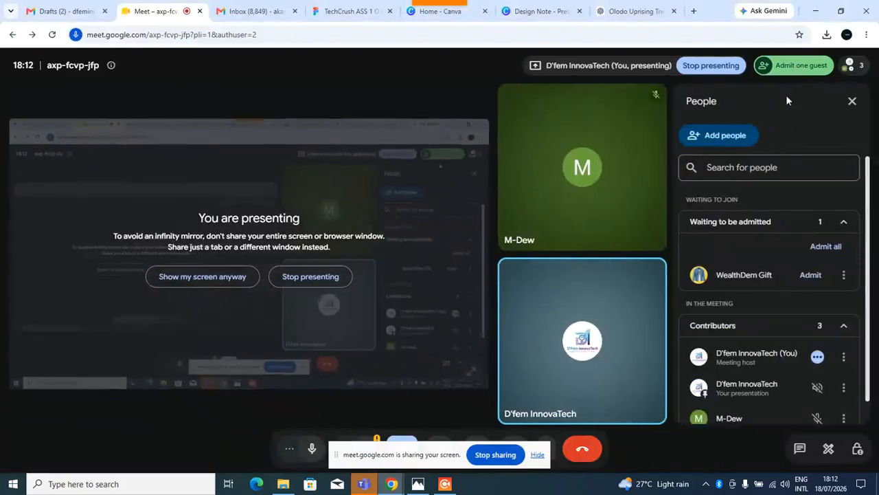
pyautogui.click(813, 276)
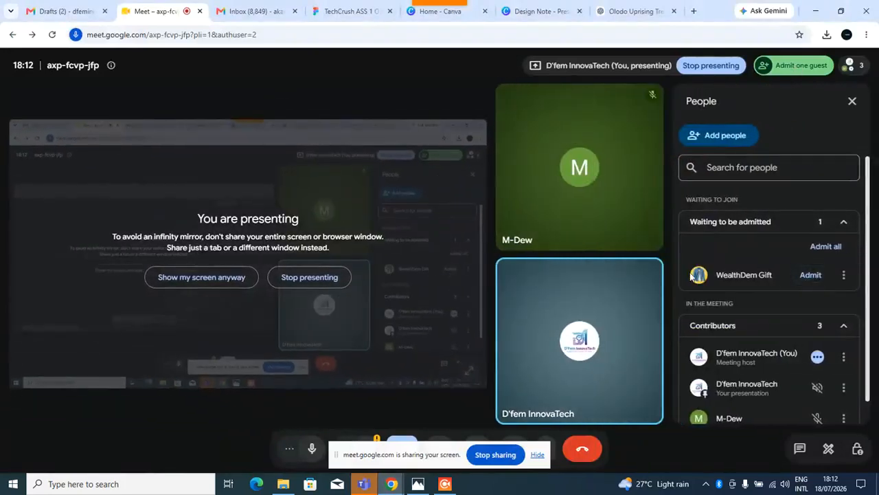
# Bring up the wireframe sketch photo again, then switch to the TechCrush Figma design file.
pyautogui.click(417, 484)
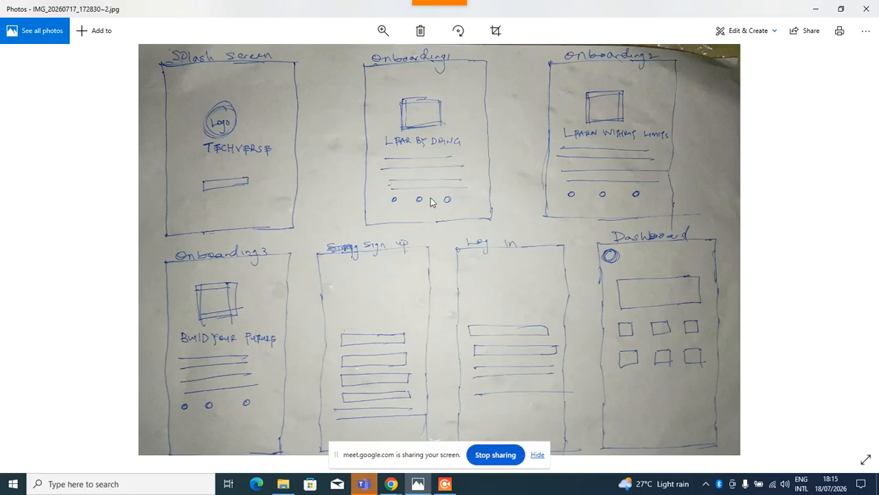
pyautogui.click(817, 9)
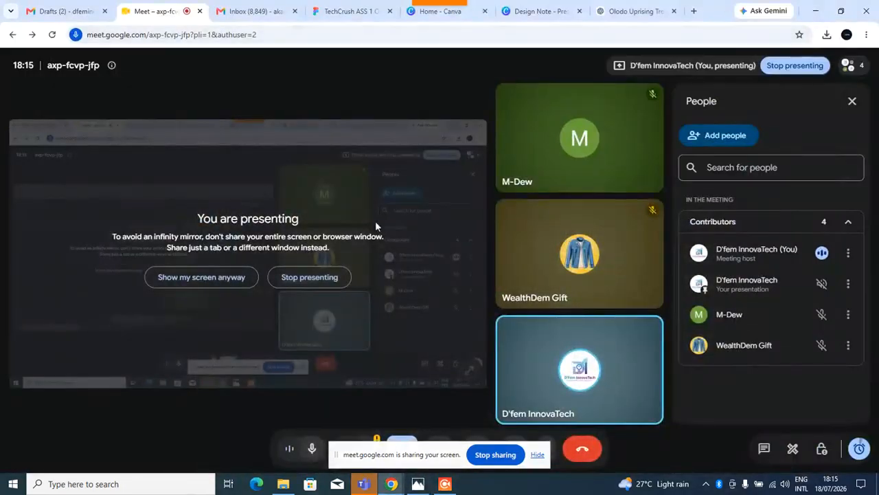
pyautogui.click(338, 10)
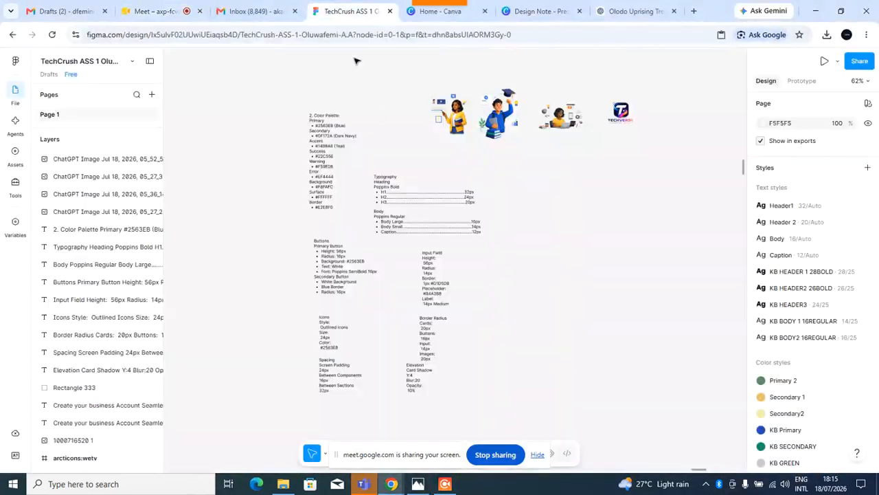
# Scroll through the style guide notes on the canvas, hiding the screen-sharing bar.
pyautogui.scroll(-5, 506, 268)
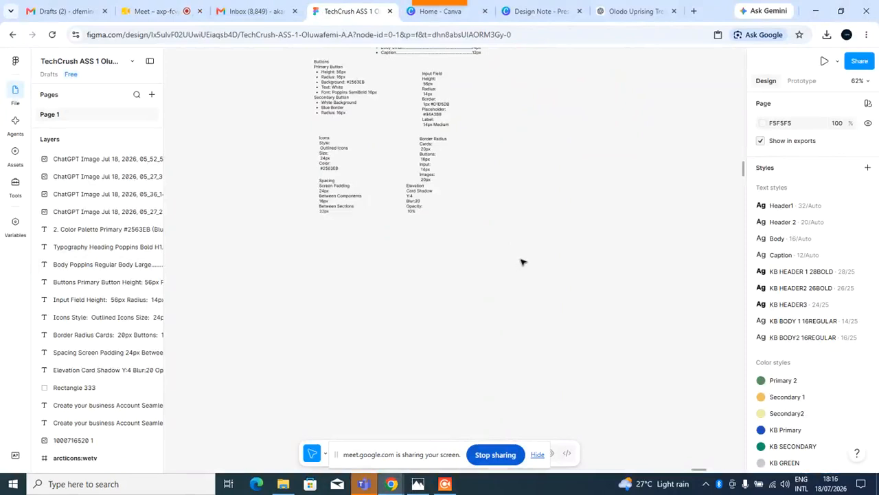
pyautogui.scroll(1, 474, 281)
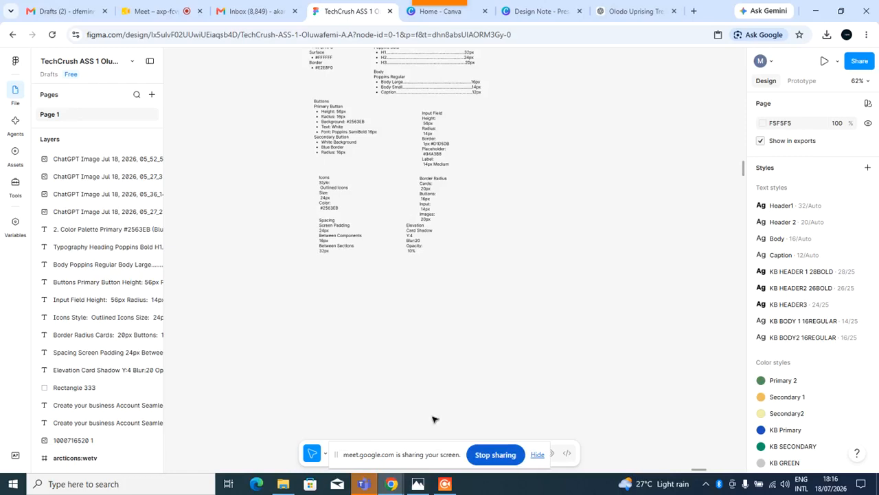
pyautogui.click(538, 454)
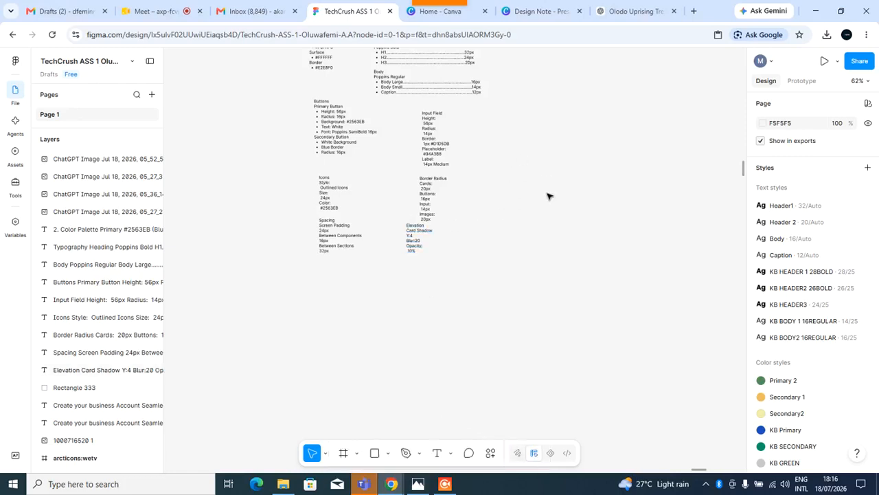
pyautogui.scroll(5, 543, 180)
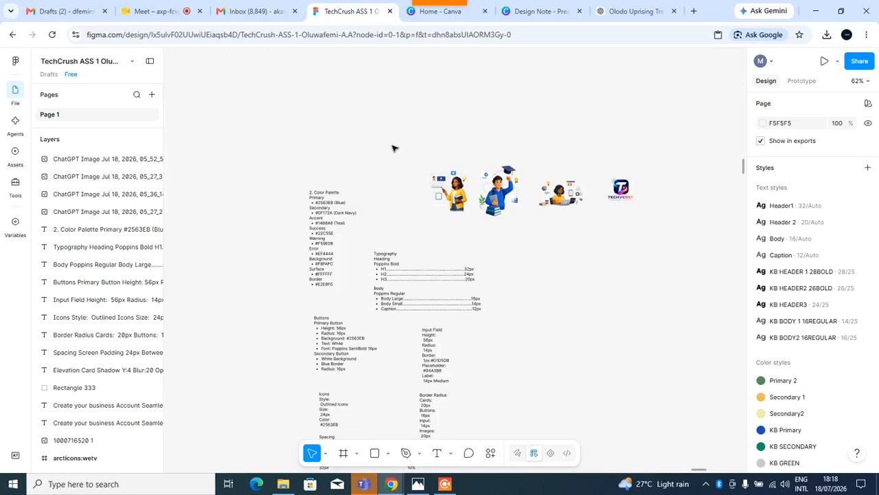
# Zoom in on the colour palette and typography specifications and pan across the canvas.
pyautogui.scroll(-1, 413, 141)
pyautogui.scroll(-2, 412, 140)
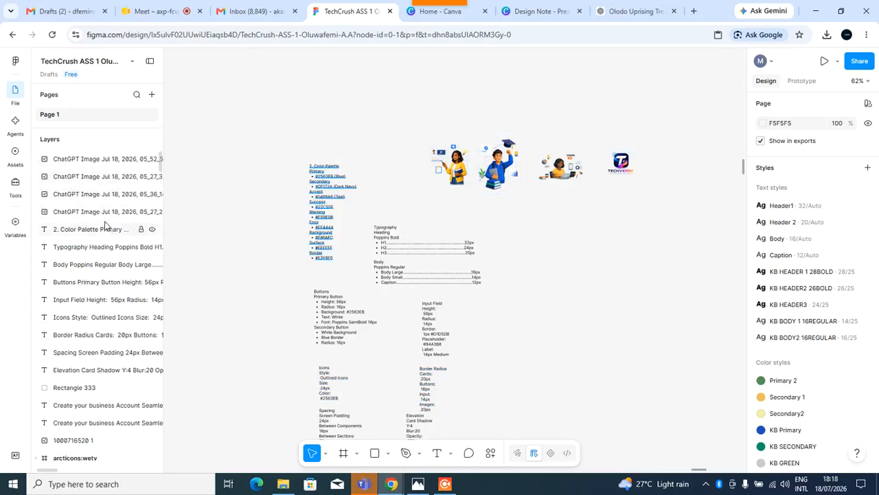
pyautogui.scroll(5, 392, 227)
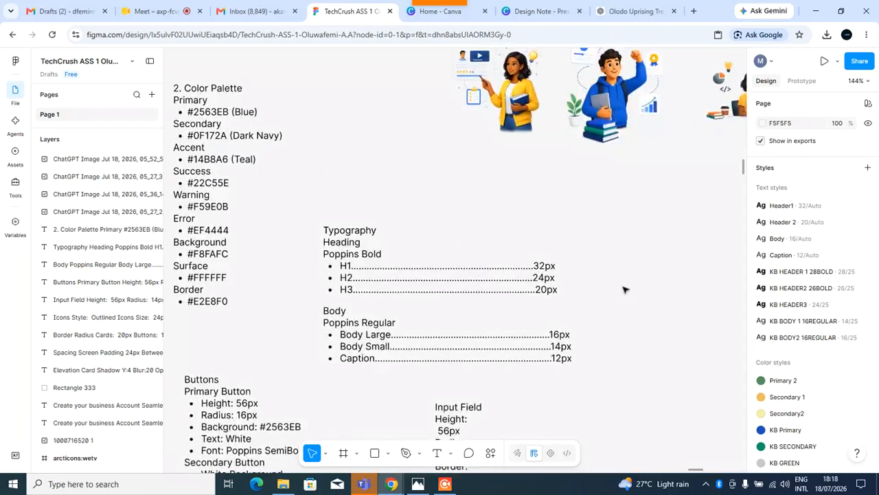
pyautogui.scroll(2, 624, 289)
pyautogui.hscroll(2, 624, 289)
pyautogui.hscroll(4, 615, 308)
pyautogui.scroll(2, 595, 364)
pyautogui.hscroll(-4, 584, 301)
pyautogui.hscroll(5, 585, 301)
pyautogui.scroll(3, 585, 301)
pyautogui.hscroll(-2, 467, 326)
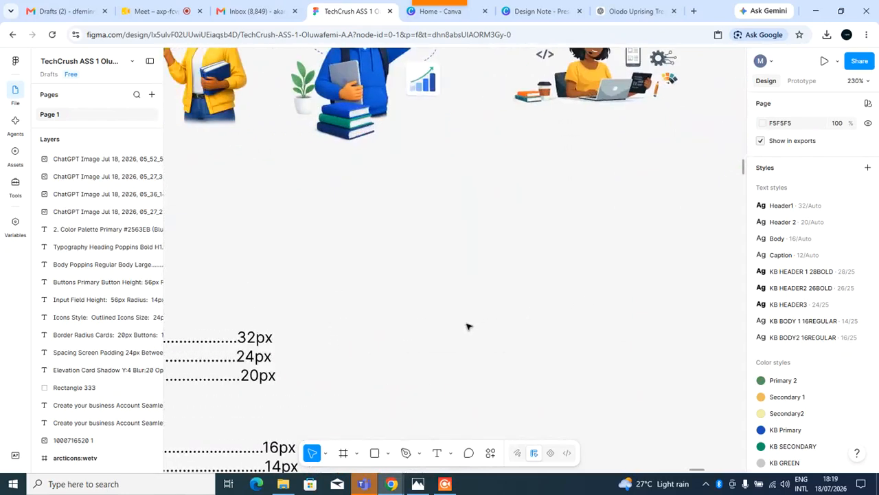
pyautogui.scroll(5, 467, 326)
pyautogui.scroll(-1, 468, 327)
pyautogui.hscroll(-2, 470, 327)
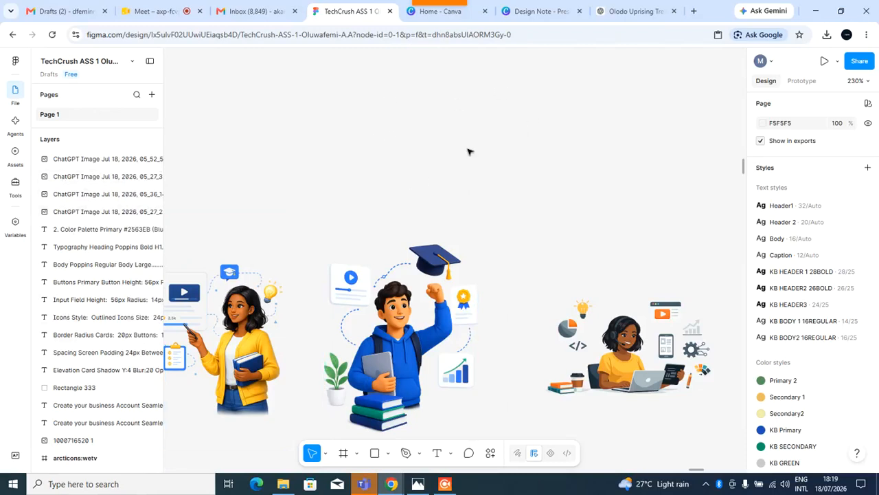
# Examine the onboarding illustrations and scroll through the layers list.
pyautogui.scroll(-1, 493, 173)
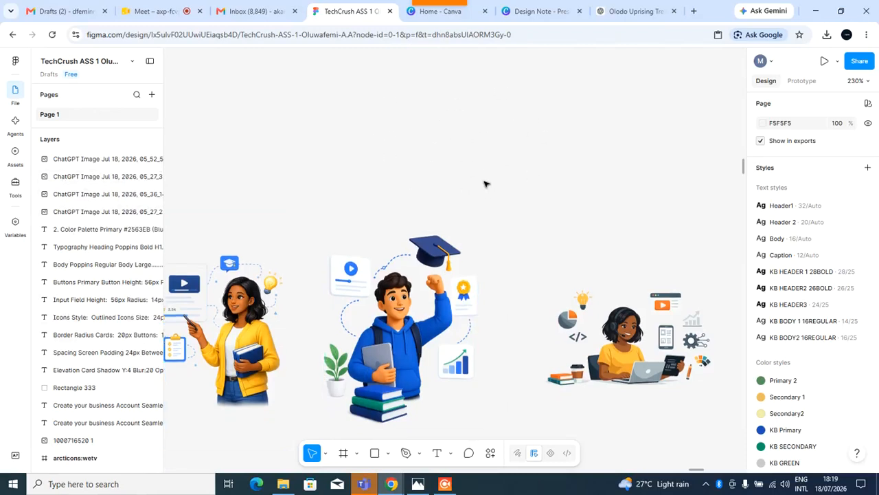
pyautogui.scroll(-10, 117, 240)
pyautogui.scroll(-20, 108, 253)
pyautogui.scroll(-5, 107, 277)
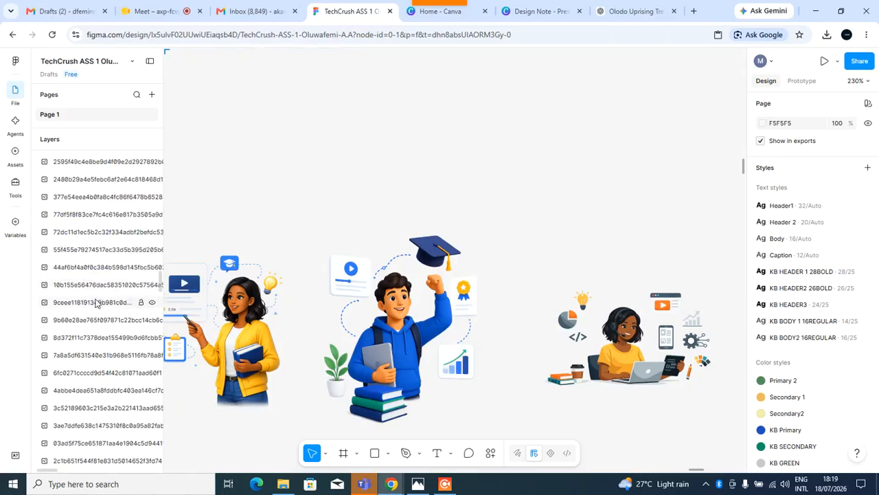
pyautogui.scroll(3, 103, 323)
pyautogui.scroll(20, 104, 330)
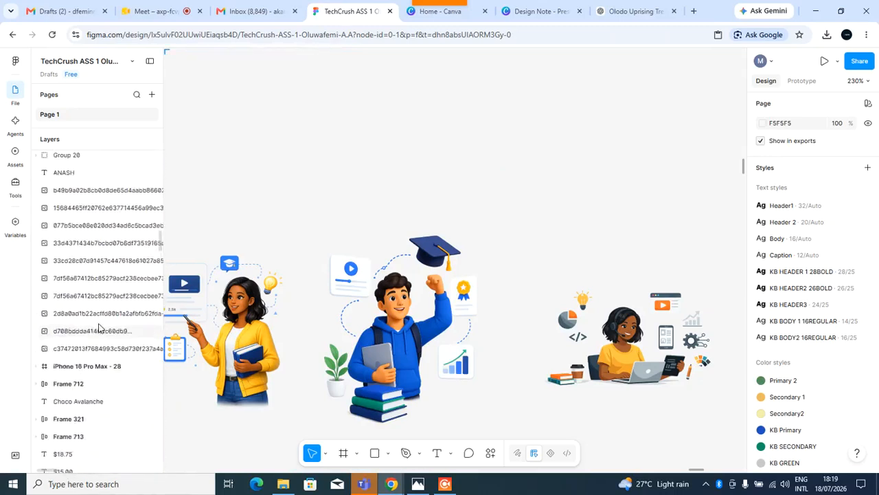
pyautogui.scroll(5, 97, 328)
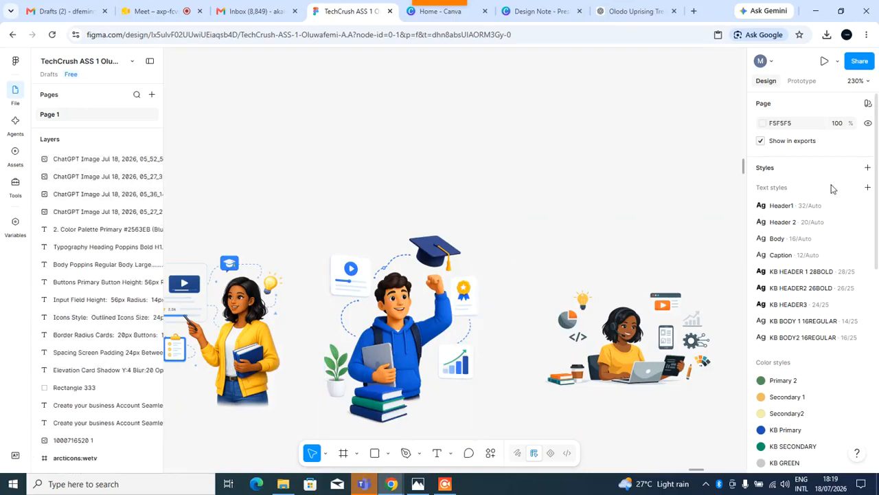
pyautogui.scroll(-2, 816, 278)
pyautogui.scroll(2, 810, 283)
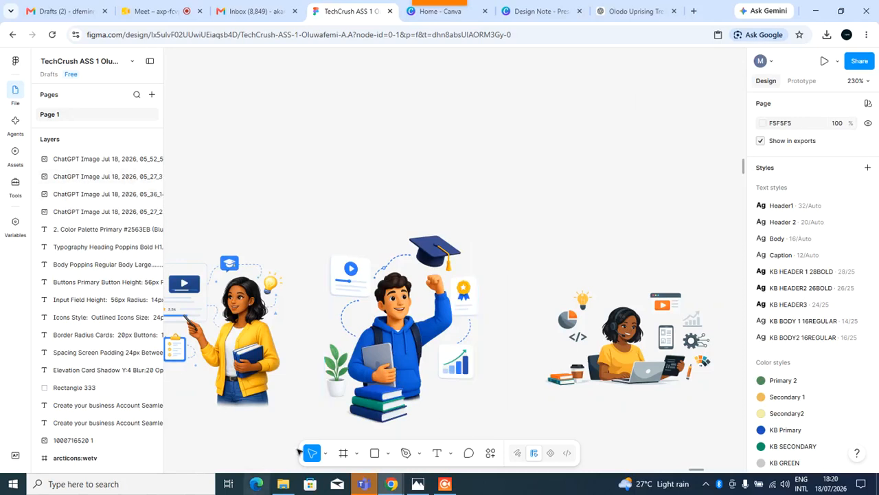
pyautogui.scroll(-2, 379, 353)
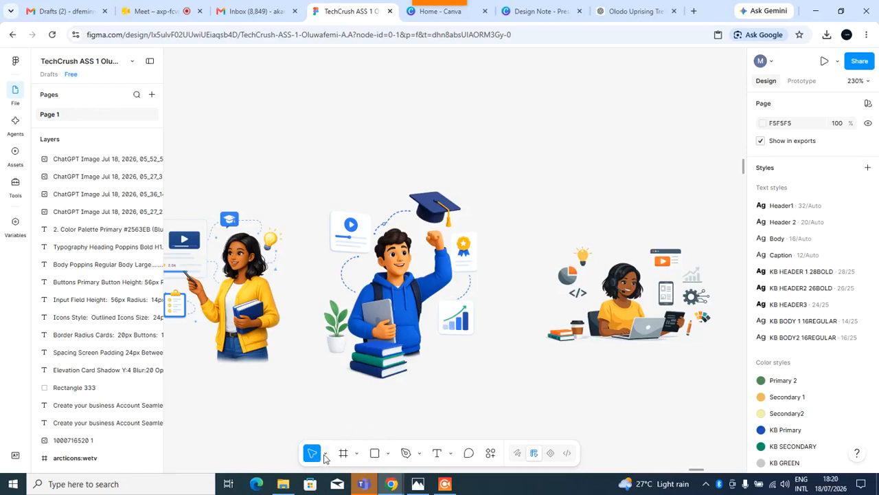
# Review the toolbar's move, frame, shape, pen and text tool options.
pyautogui.click(325, 454)
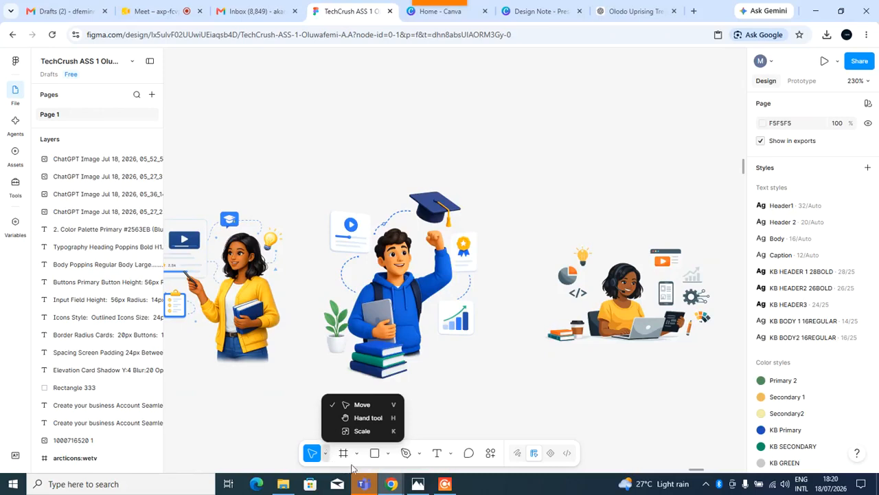
pyautogui.click(356, 456)
pyautogui.click(357, 456)
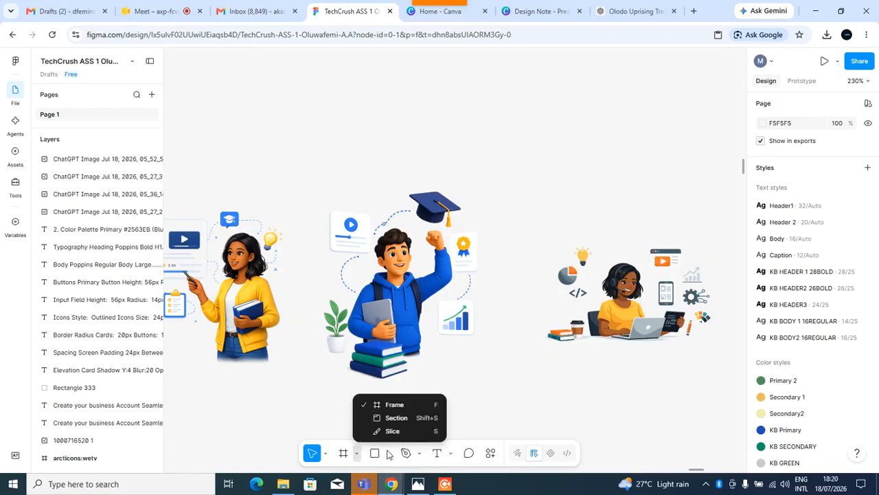
pyautogui.click(388, 455)
pyautogui.click(386, 455)
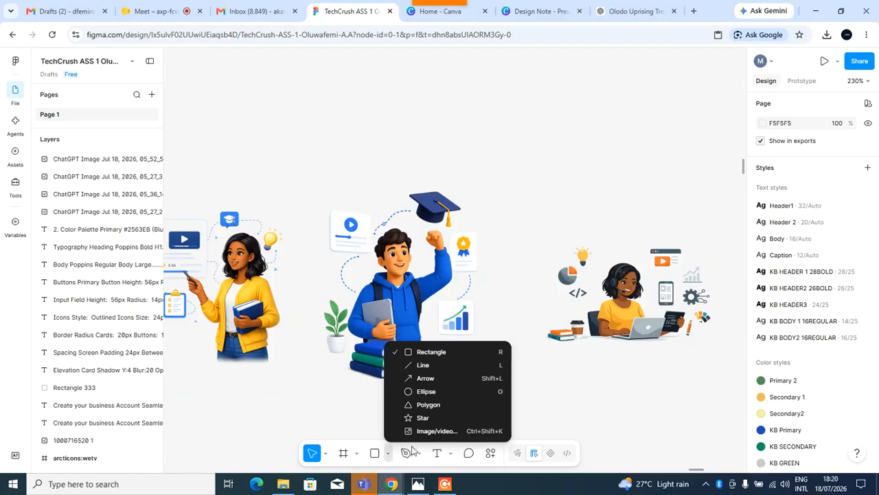
pyautogui.click(419, 457)
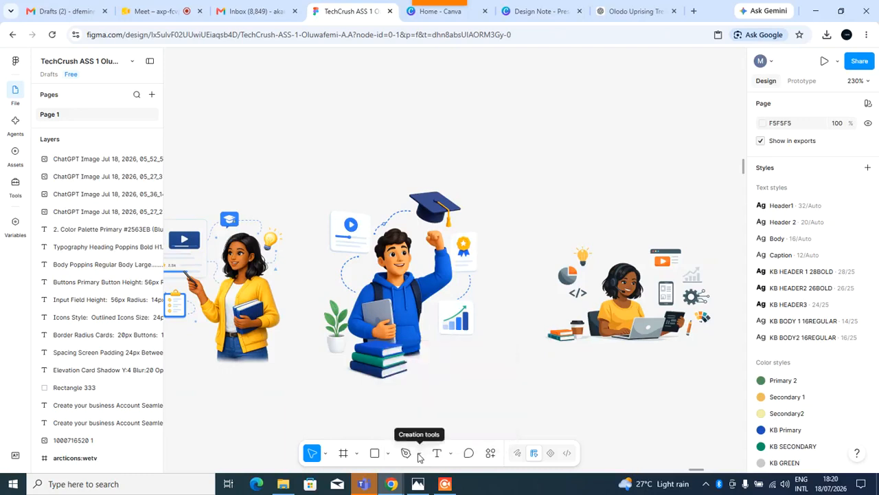
pyautogui.click(420, 454)
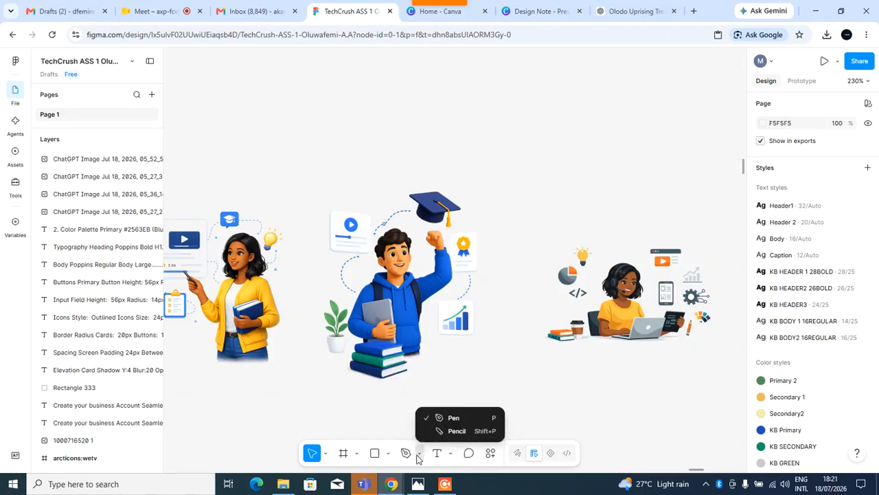
pyautogui.click(452, 455)
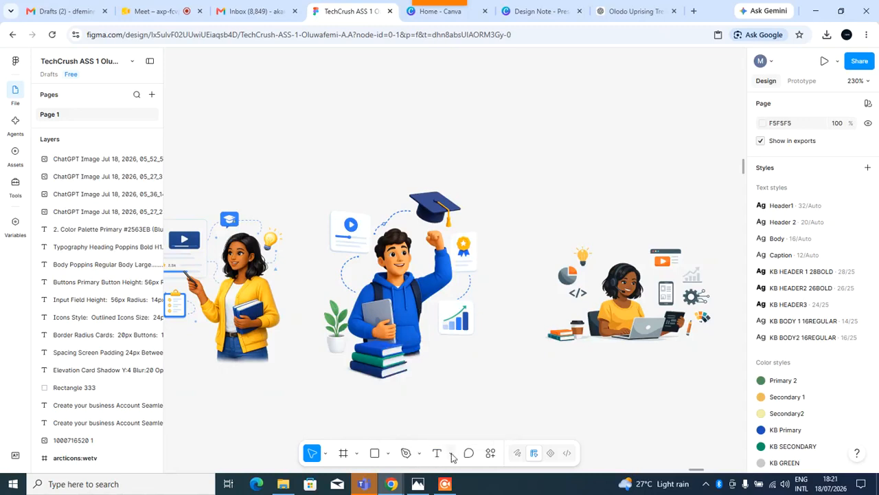
pyautogui.click(452, 455)
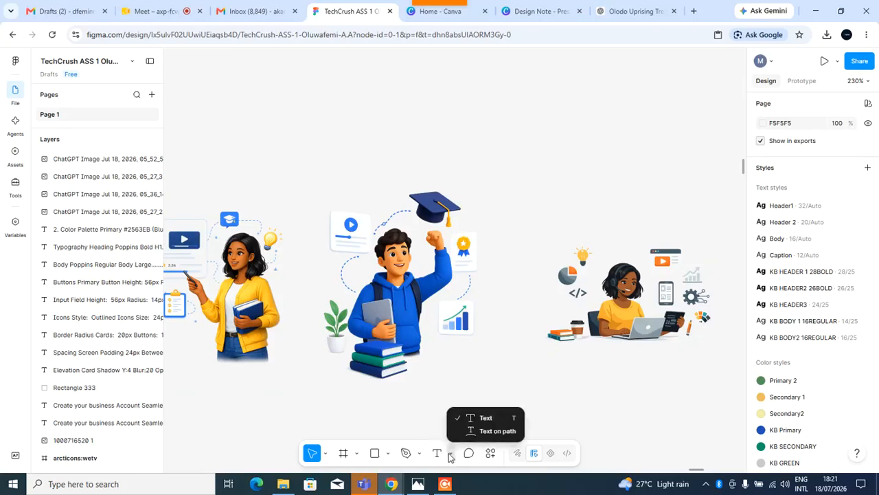
pyautogui.click(469, 458)
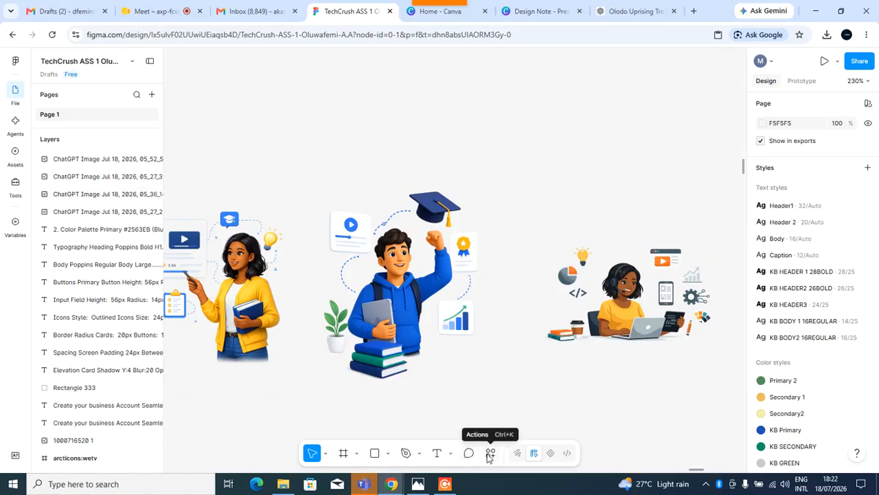
# Open the Actions menu to view its plugin list, then dismiss it and zoom out on the canvas.
pyautogui.click(490, 456)
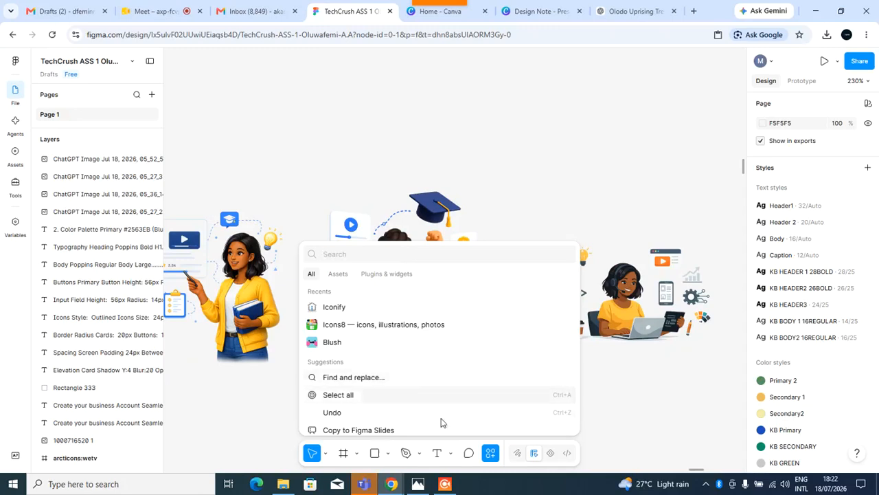
pyautogui.click(574, 163)
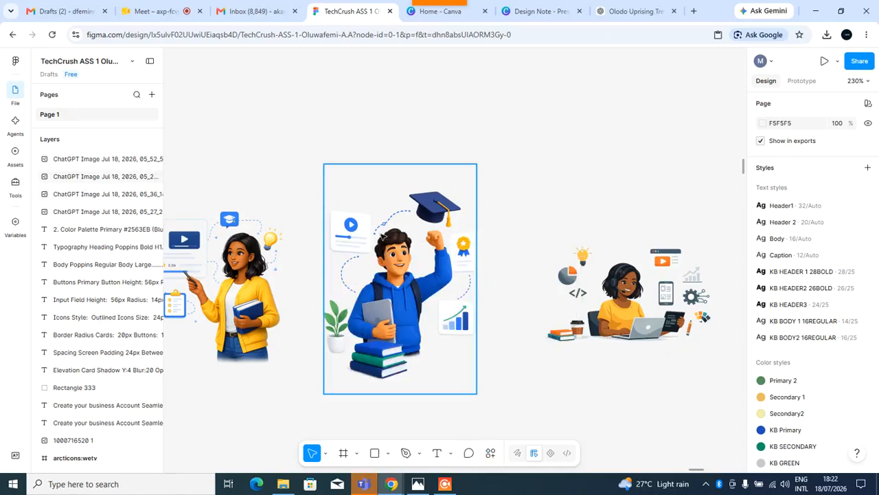
pyautogui.scroll(-3, 377, 242)
pyautogui.scroll(-3, 395, 250)
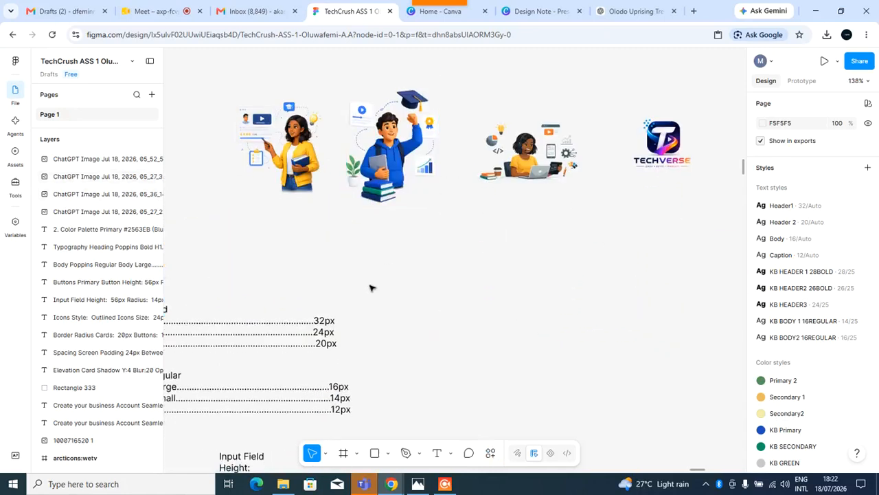
# Create a new 100×100 frame on the empty canvas above the illustrations.
pyautogui.hscroll(-5, 371, 287)
pyautogui.hscroll(3, 374, 285)
pyautogui.scroll(6, 385, 278)
pyautogui.scroll(-3, 385, 276)
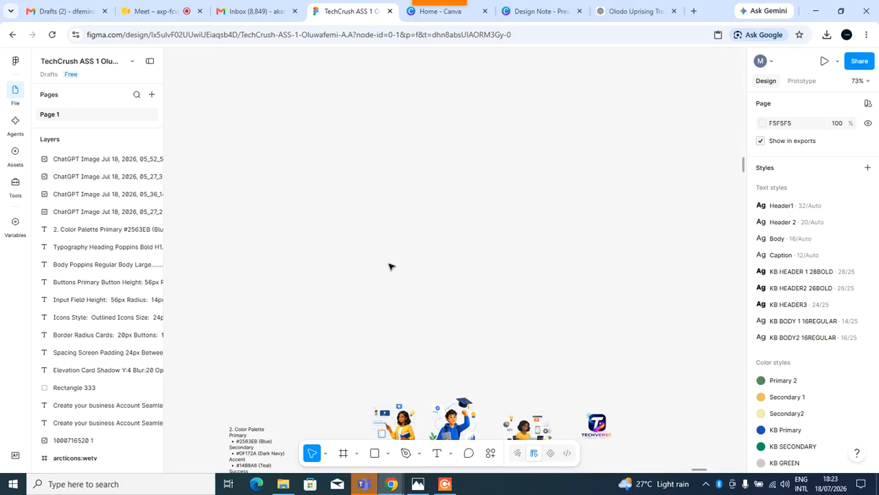
pyautogui.click(344, 453)
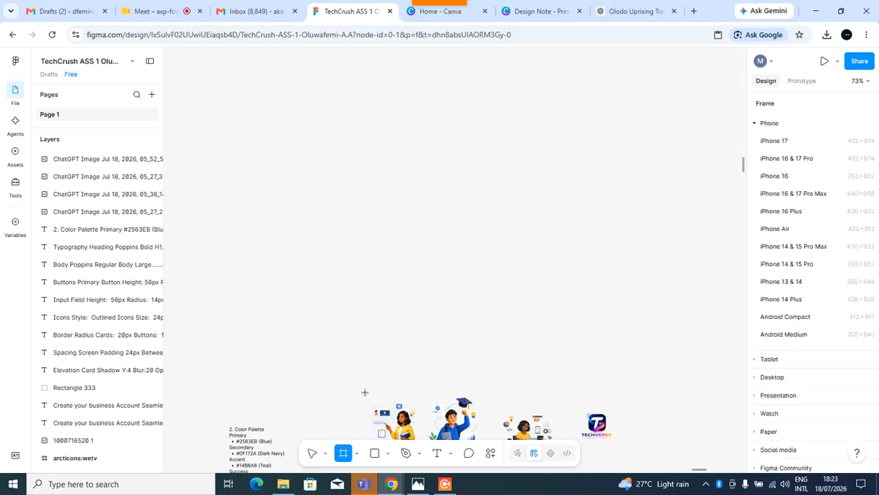
pyautogui.click(366, 177)
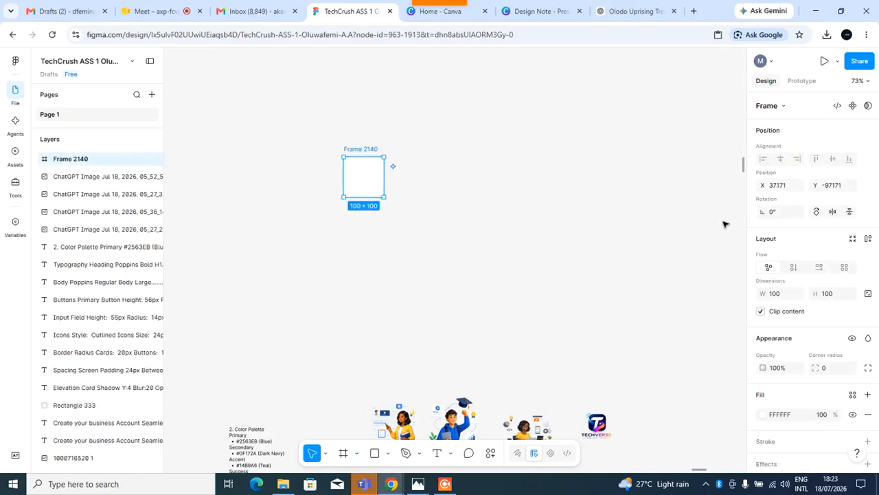
# Browse the frame size presets and apply the Android Medium 700×840 preset to the frame.
pyautogui.click(784, 107)
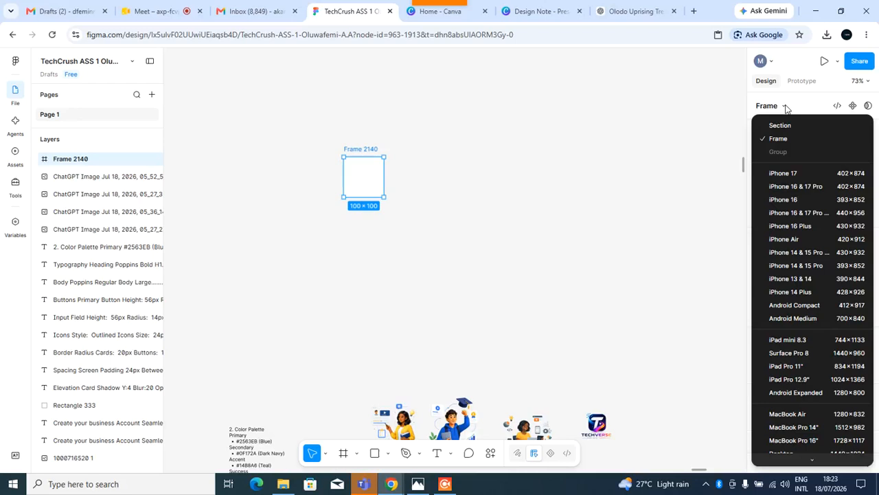
pyautogui.scroll(-10, 797, 305)
pyautogui.scroll(9, 797, 306)
pyautogui.scroll(1, 797, 305)
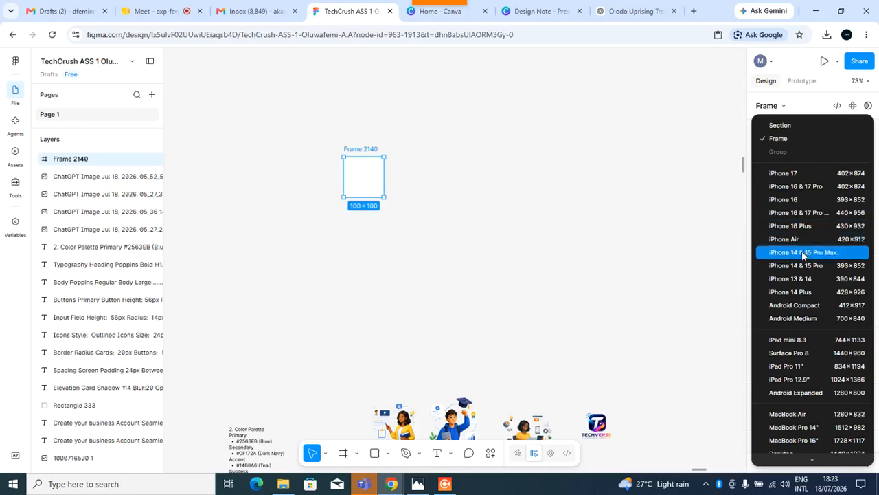
pyautogui.scroll(-1, 801, 274)
pyautogui.scroll(-1, 802, 275)
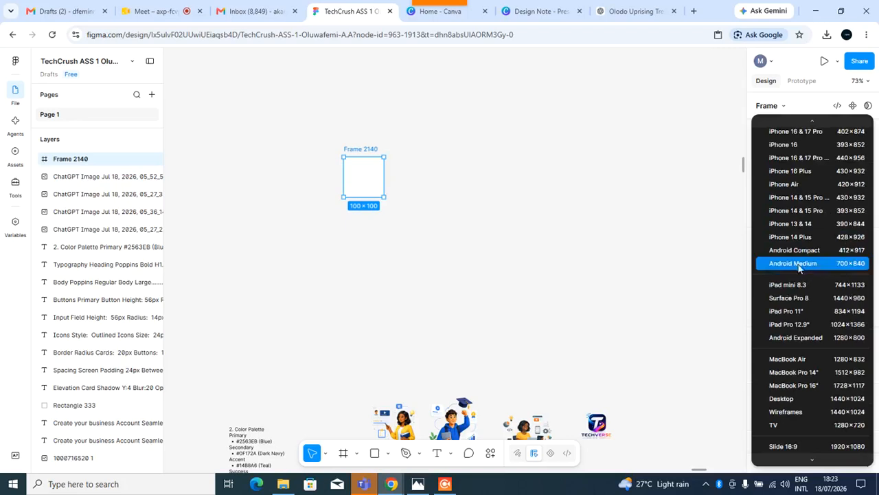
pyautogui.scroll(-2, 797, 258)
pyautogui.scroll(4, 798, 259)
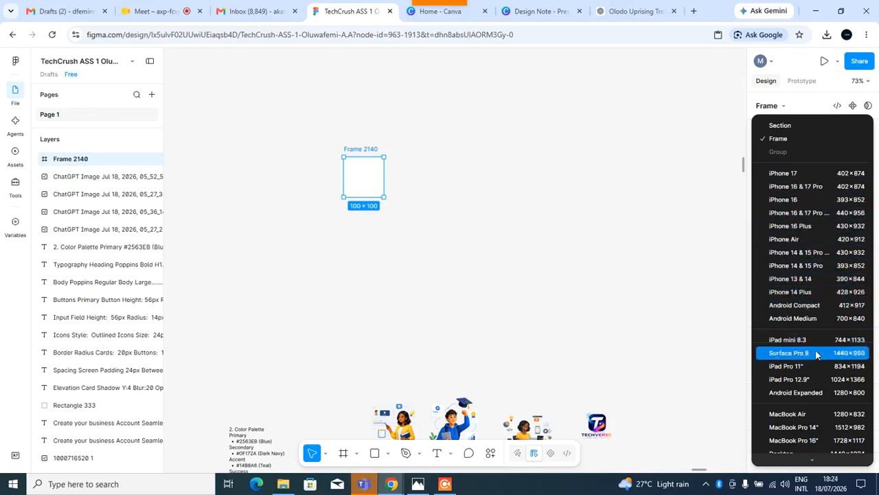
pyautogui.scroll(-3, 803, 302)
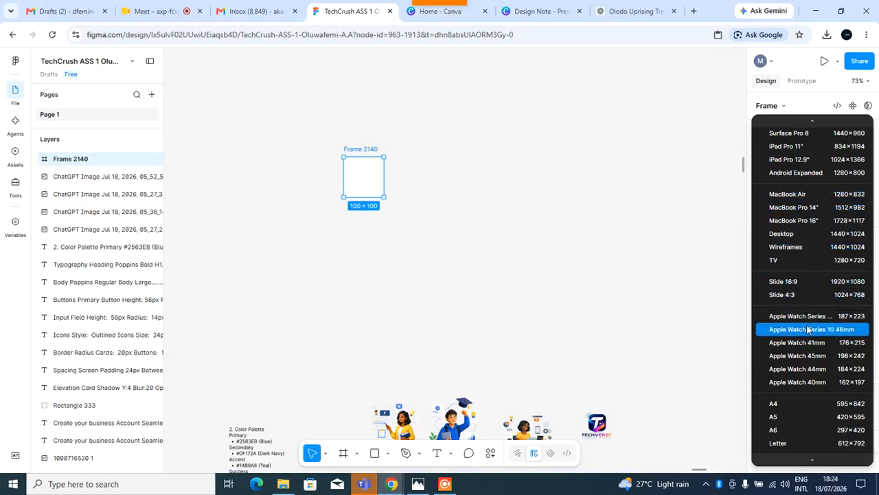
pyautogui.scroll(-3, 790, 330)
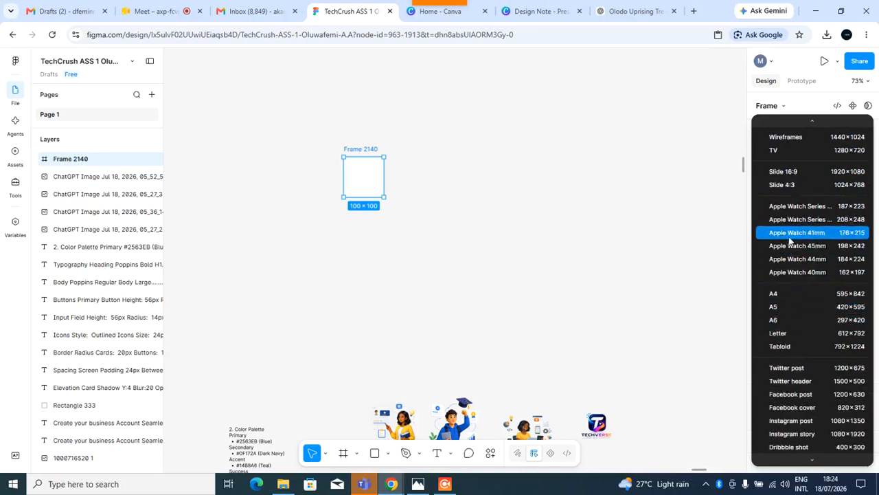
pyautogui.scroll(-8, 797, 344)
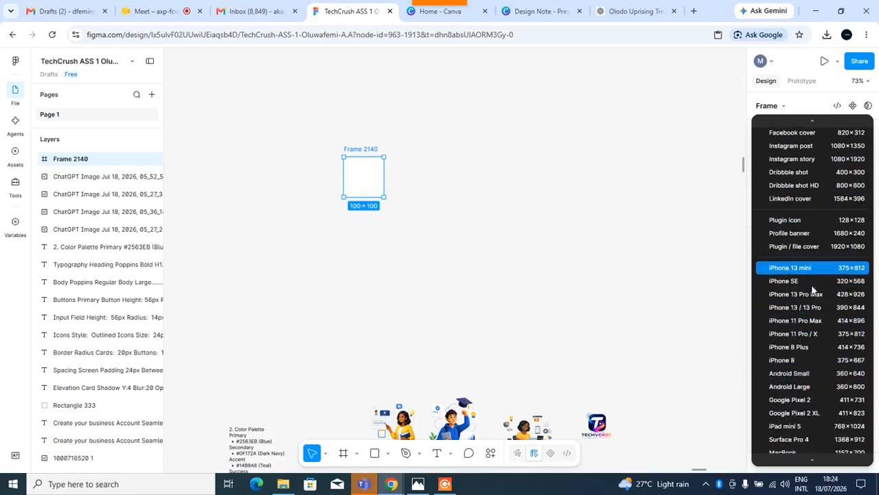
pyautogui.scroll(-2, 810, 282)
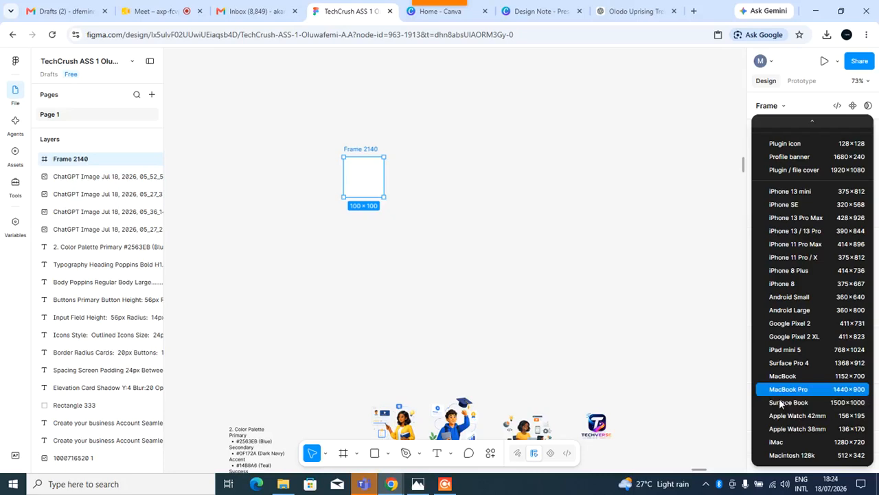
pyautogui.scroll(10, 816, 378)
pyautogui.scroll(2, 814, 364)
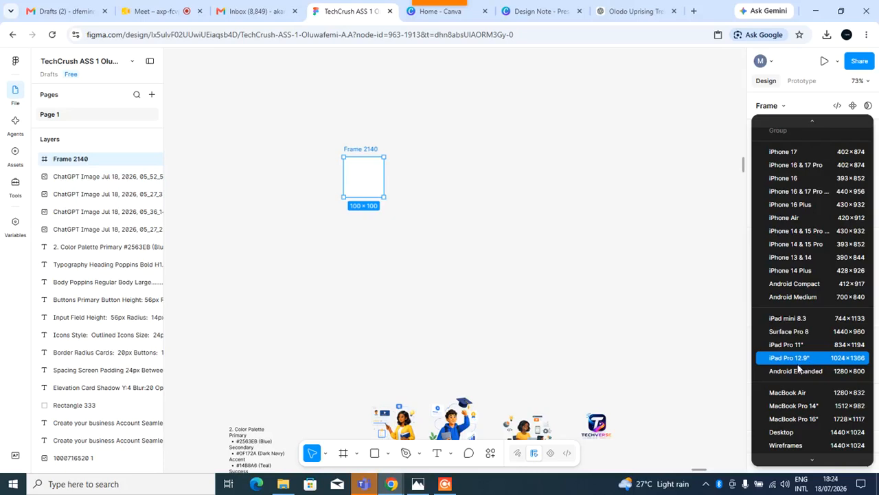
pyautogui.click(788, 302)
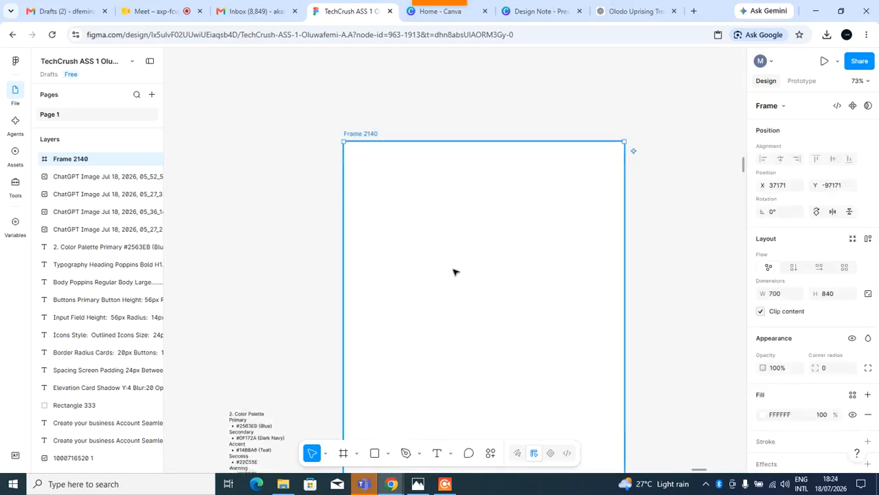
# Change the frame to the Android Compact 412×917 preset.
pyautogui.scroll(-5, 453, 270)
pyautogui.scroll(1, 453, 271)
pyautogui.scroll(-5, 453, 268)
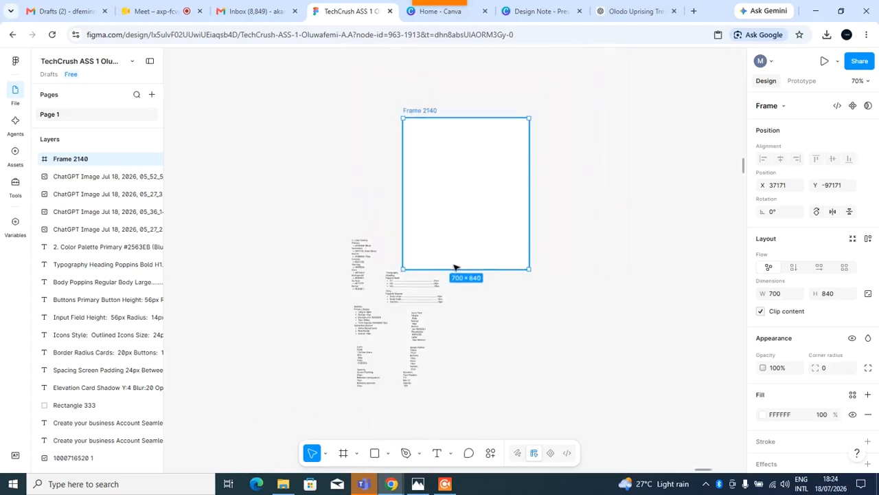
pyautogui.scroll(-2, 453, 268)
pyautogui.scroll(2, 454, 267)
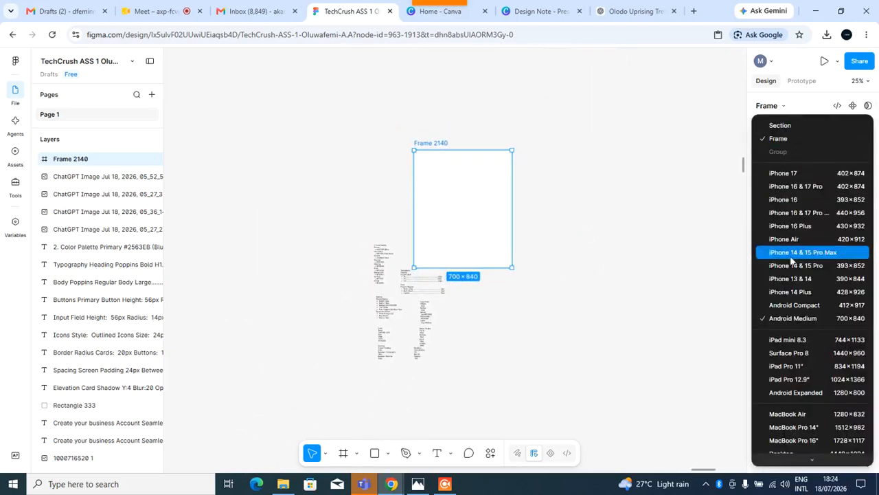
pyautogui.click(803, 307)
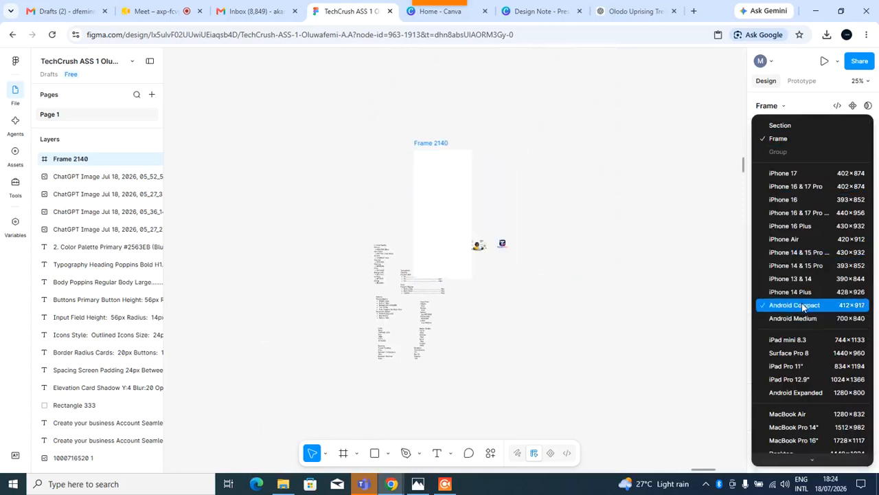
# Move the Android Compact frame to the right of the illustrations.
pyautogui.moveTo(443, 242); pyautogui.dragTo(601, 198)
pyautogui.click(665, 287)
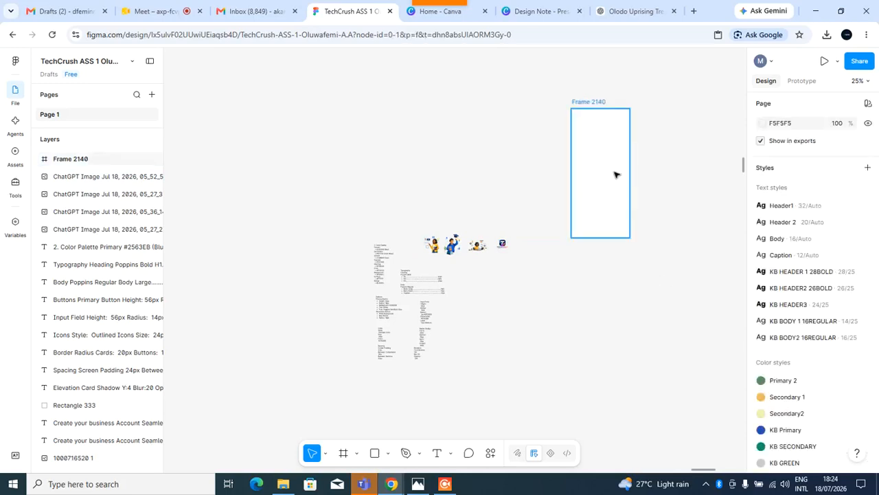
pyautogui.click(588, 103)
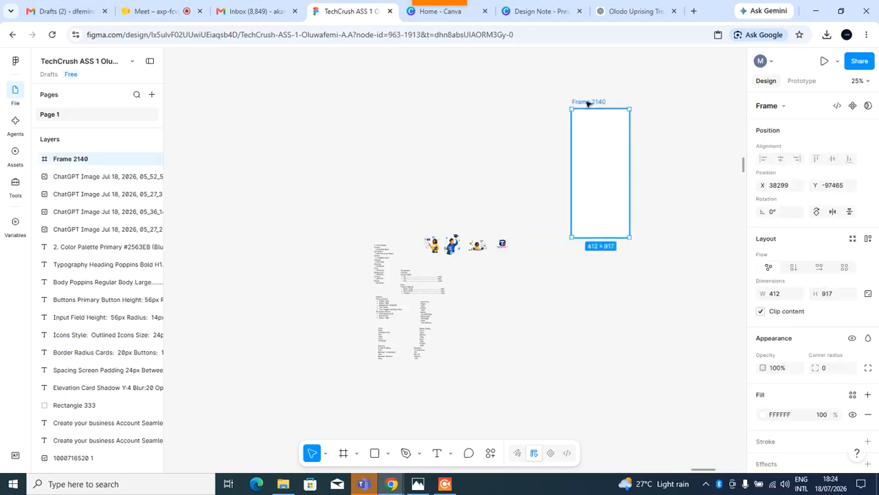
pyautogui.moveTo(603, 169)
pyautogui.mouseDown()
pyautogui.moveTo(589, 161)
pyautogui.moveTo(597, 154)
pyautogui.mouseUp()
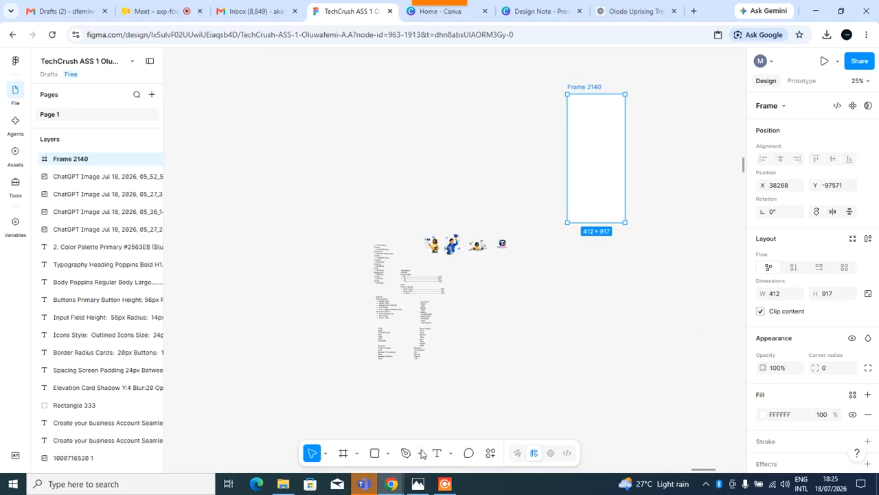
# Draw a rectangle left of the frame and set its width to 412.
pyautogui.click(374, 453)
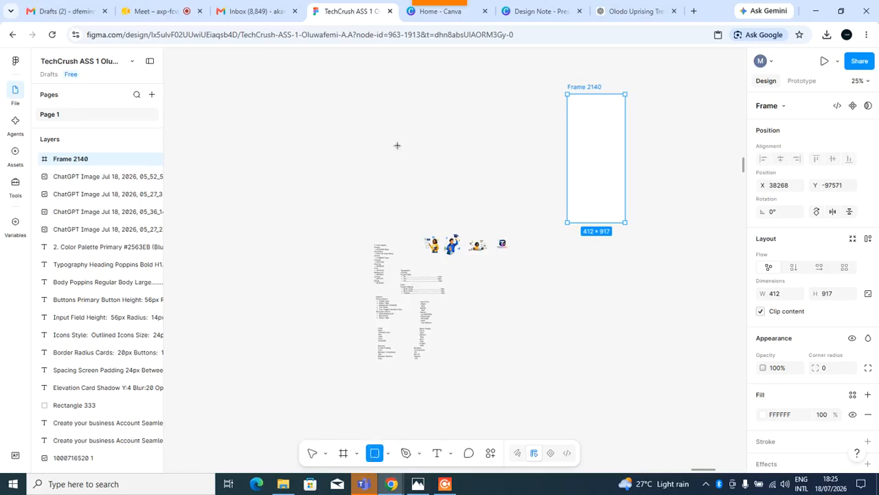
pyautogui.click(388, 117)
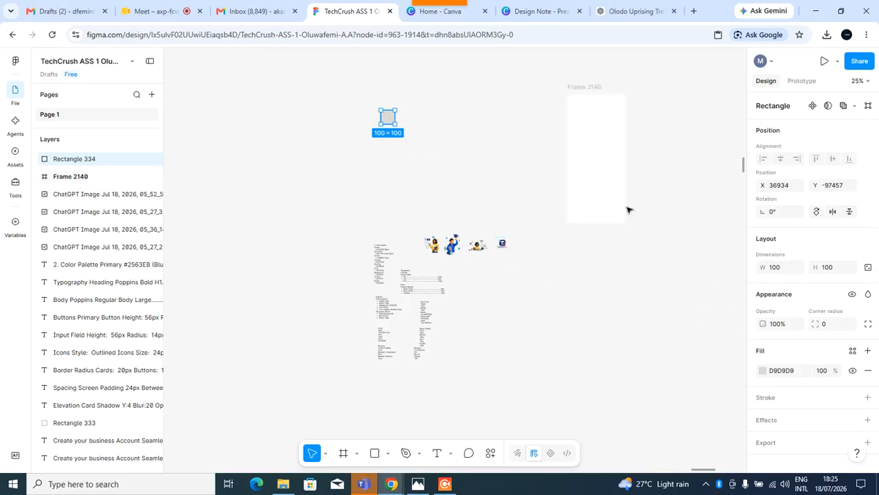
pyautogui.click(600, 170)
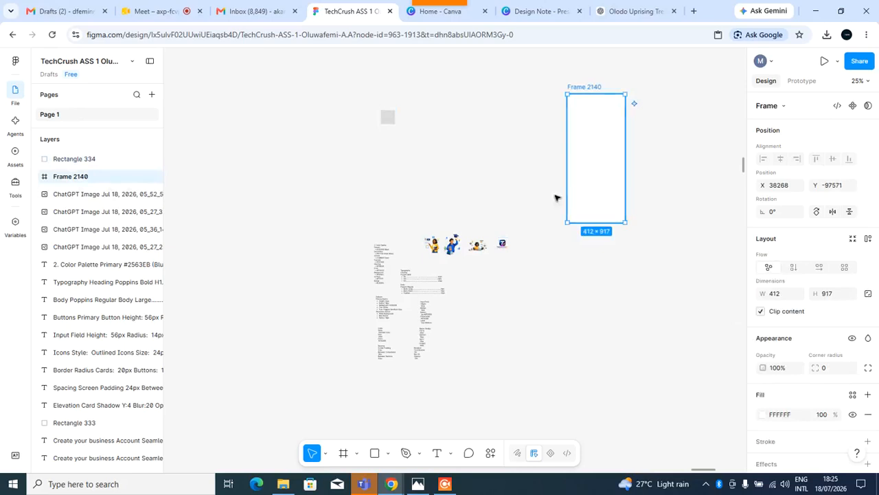
pyautogui.click(388, 119)
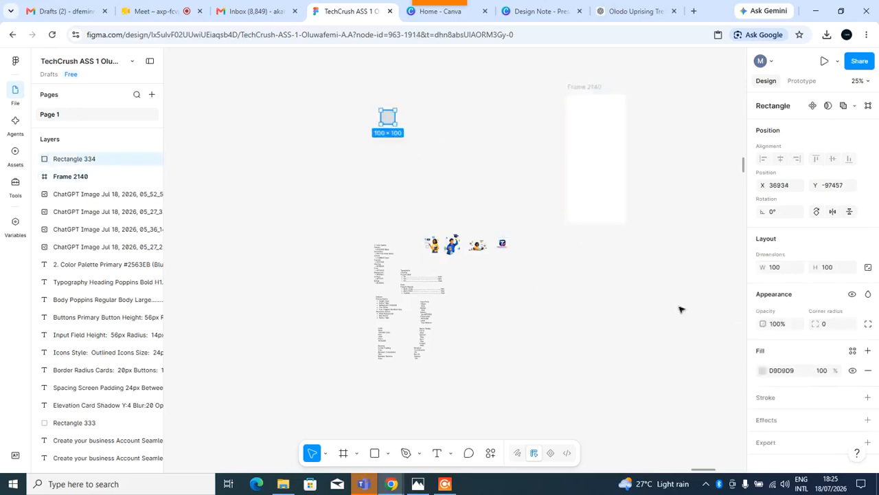
pyautogui.click(778, 270)
pyautogui.write('412')
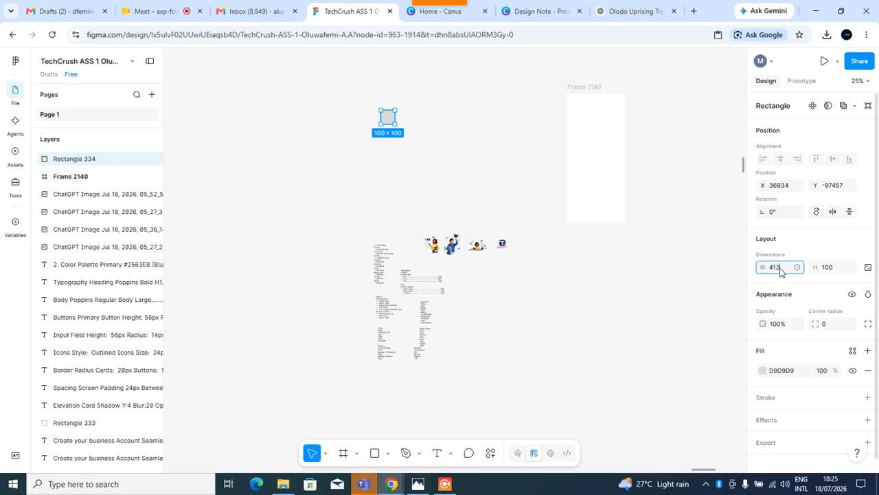
pyautogui.press('Tab')
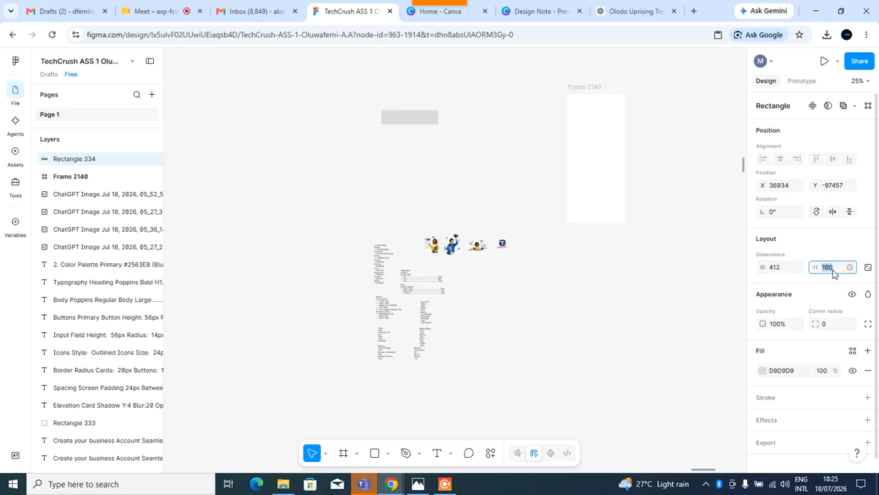
# Set the rectangle's height to 917 and move it beside the frame.
pyautogui.click(606, 186)
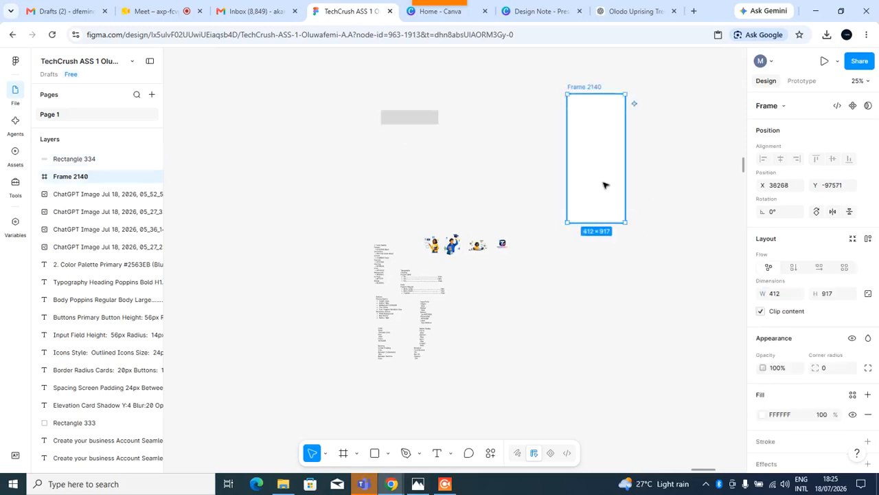
pyautogui.click(417, 122)
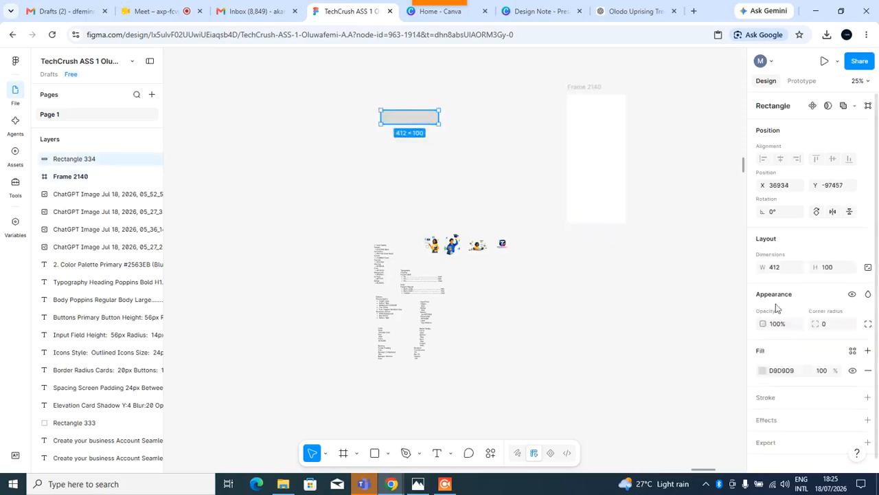
pyautogui.click(837, 268)
pyautogui.write('917')
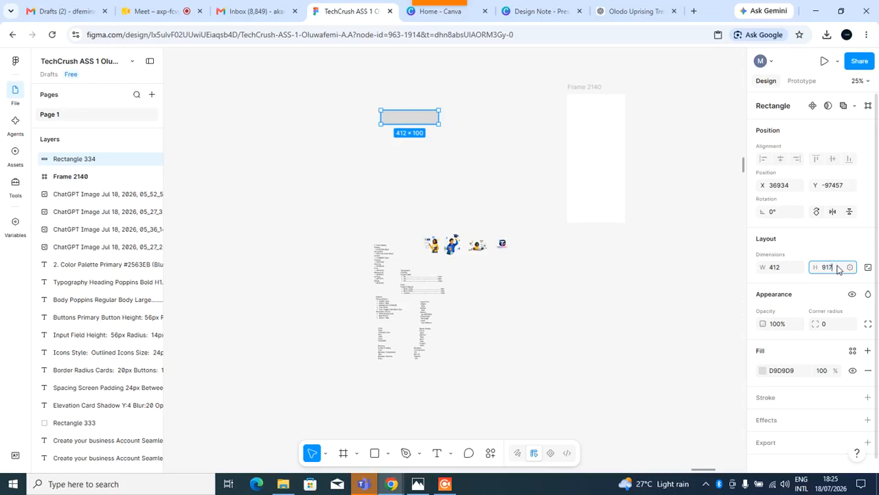
pyautogui.press('Return')
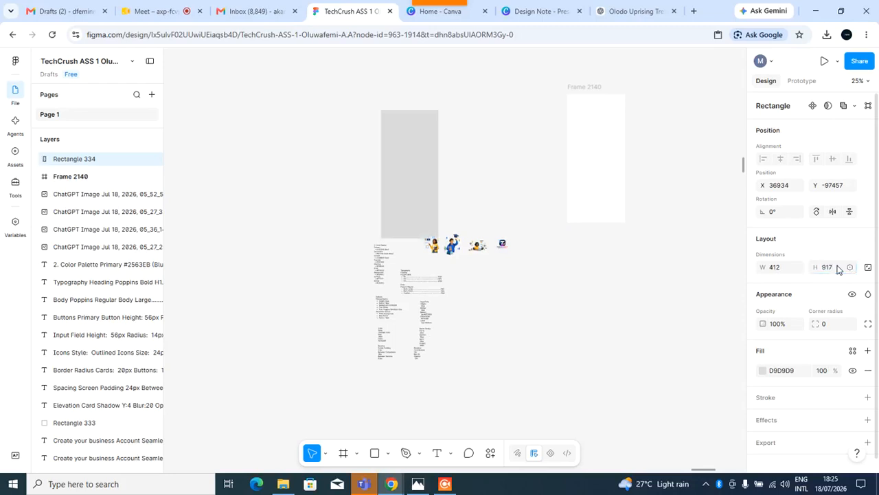
pyautogui.moveTo(413, 171); pyautogui.dragTo(525, 153)
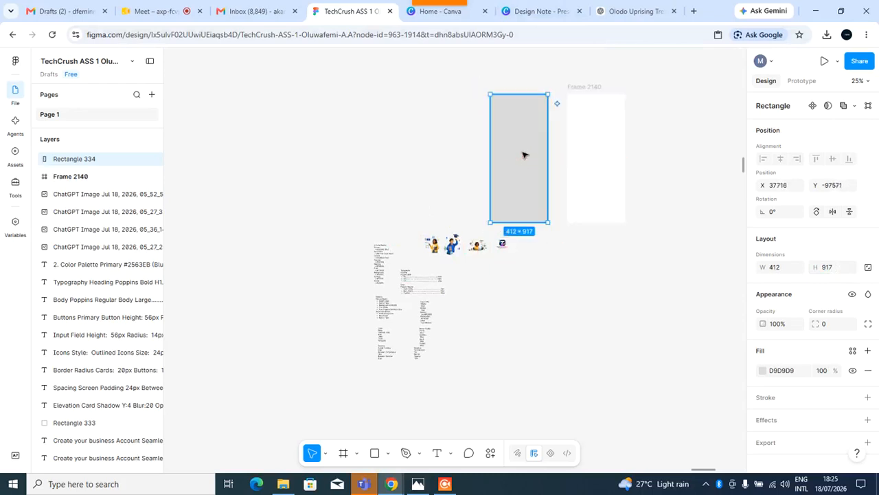
# Search the colour libraries for white and fill the rectangle with the Primary colour.
pyautogui.click(770, 369)
pyautogui.write('white')
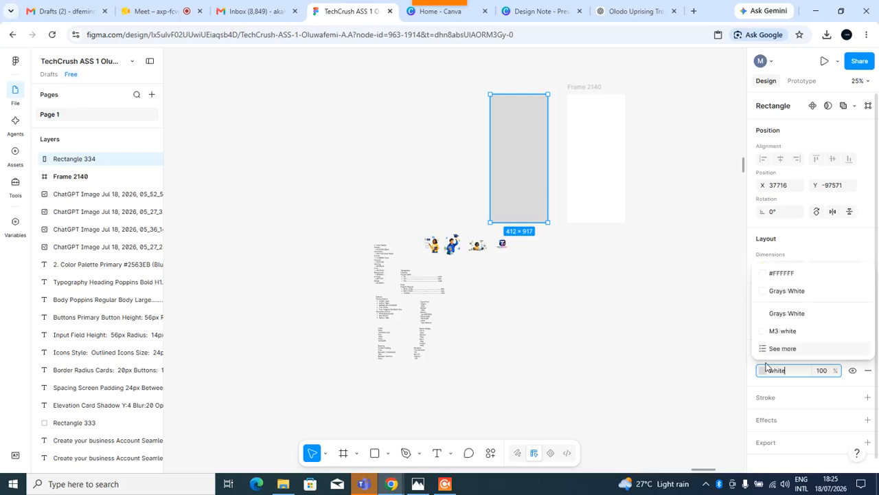
pyautogui.press('Return')
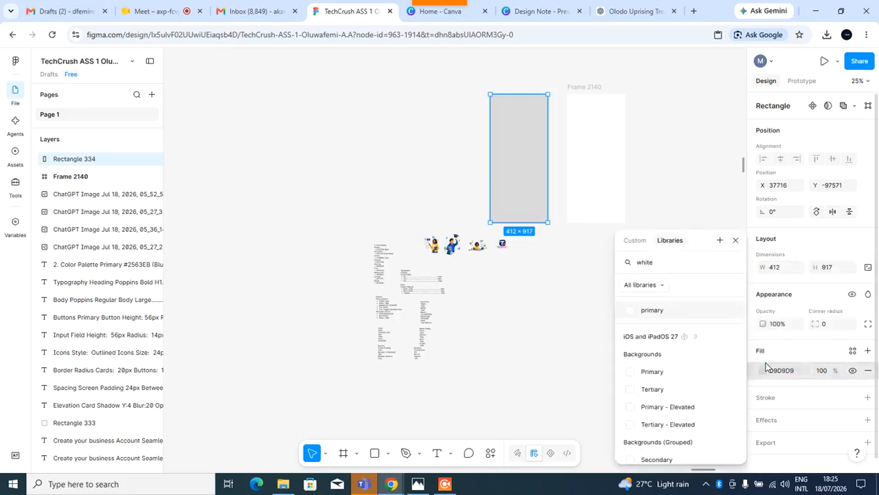
pyautogui.click(648, 309)
pyautogui.click(593, 302)
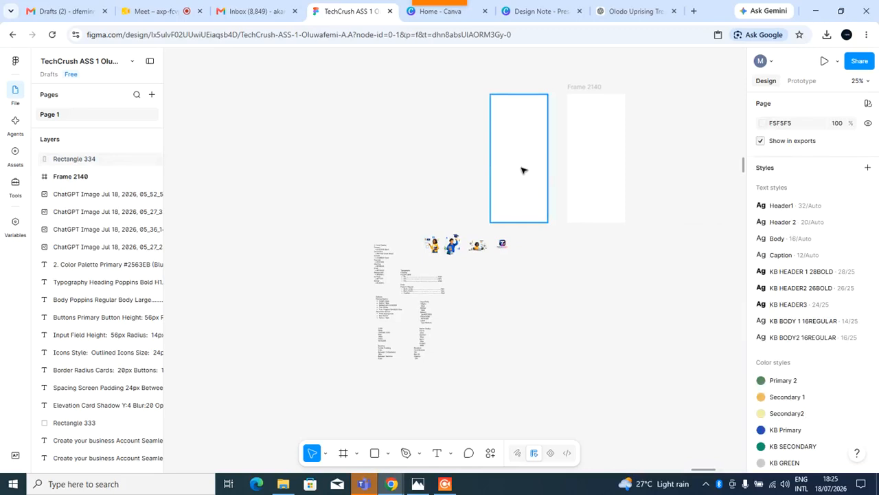
# Shift the frame further right of the rectangle and reselect the rectangle.
pyautogui.moveTo(605, 143); pyautogui.dragTo(610, 156)
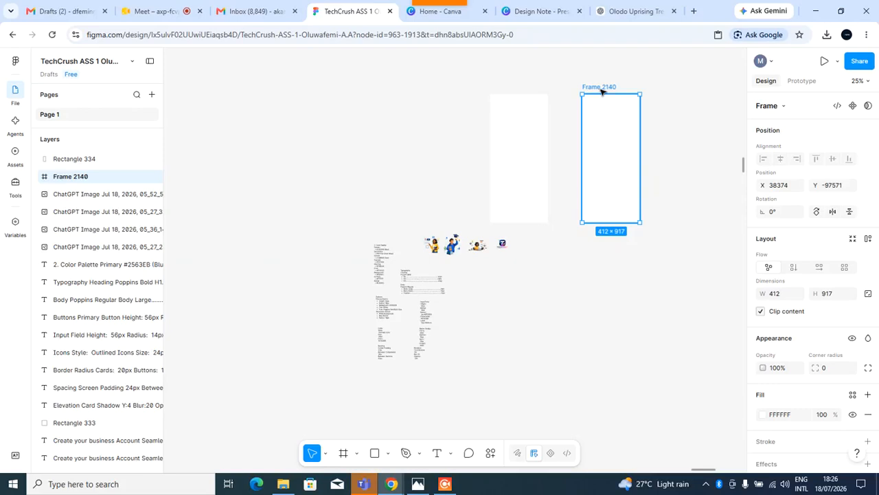
pyautogui.click(515, 140)
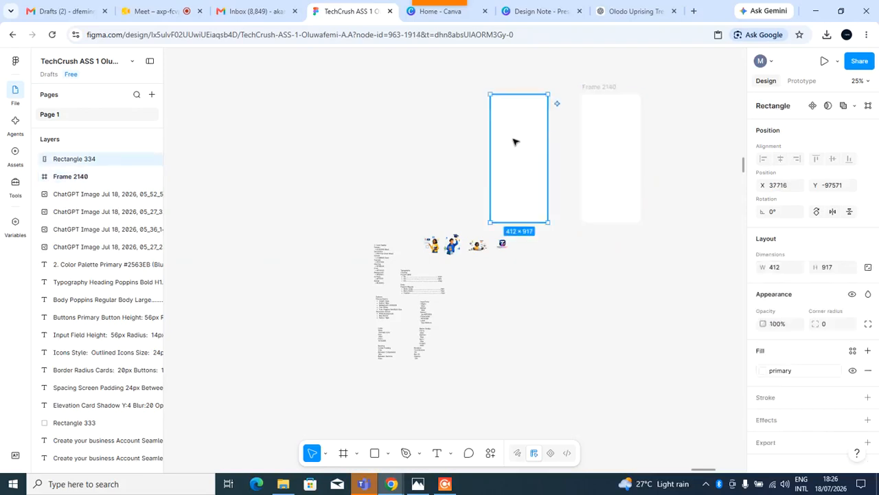
# Move the Typography Heading text block onto the white rectangle and bring it to the front.
pyautogui.click(580, 265)
pyautogui.click(414, 280)
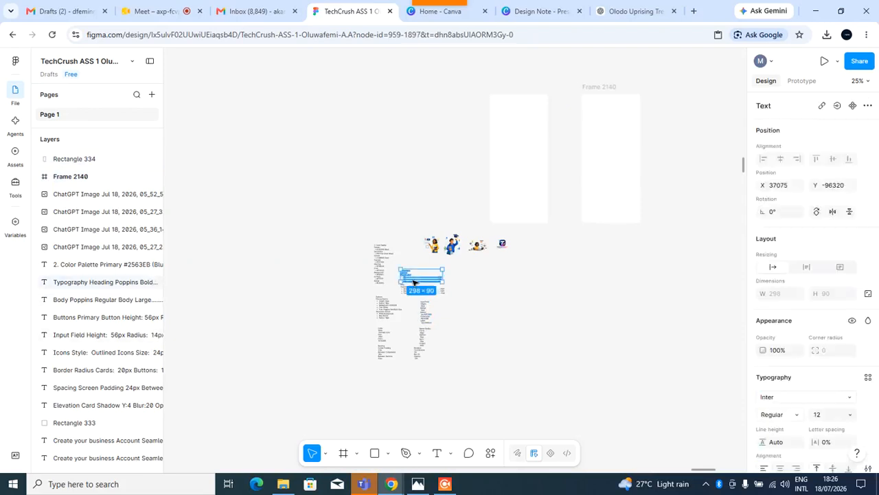
pyautogui.moveTo(415, 282); pyautogui.dragTo(515, 146)
pyautogui.rightClick(515, 145)
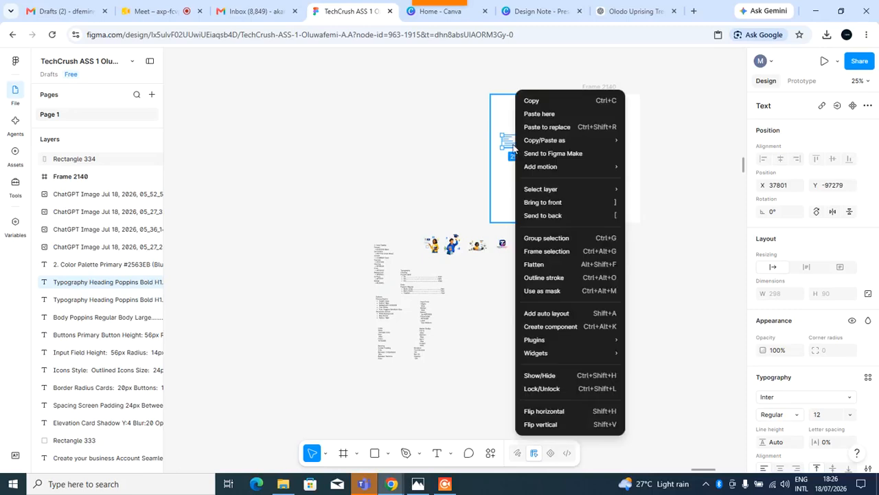
pyautogui.click(539, 203)
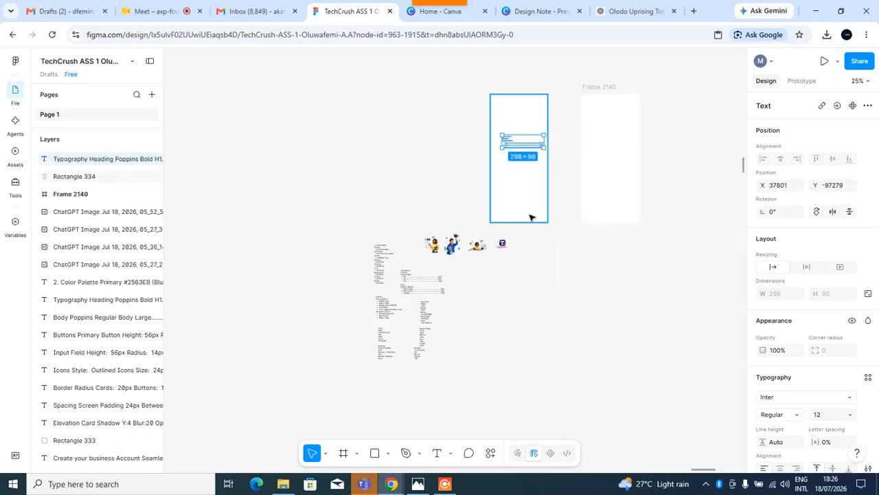
# Duplicate the typography text into Frame 2140 and dismiss the Motion mode tip.
pyautogui.hotkey('ctrl', 'd')
pyautogui.scroll(1, 518, 141)
pyautogui.moveTo(624, 84); pyautogui.dragTo(609, 222)
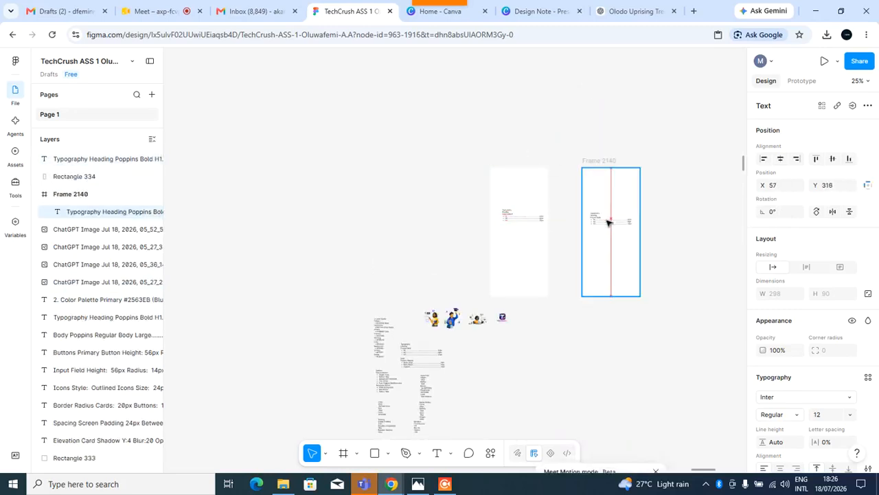
pyautogui.click(612, 325)
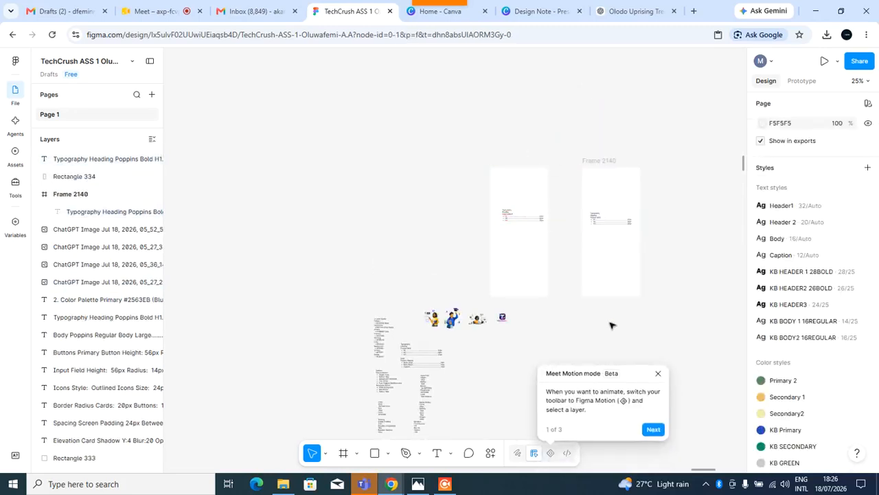
pyautogui.click(659, 373)
# Reposition the white rectangle and Frame 2140 so they sit side by side with their tops aligned.
pyautogui.keyDown('ctrl'); pyautogui.scroll(5, 564, 219); pyautogui.keyUp('ctrl')
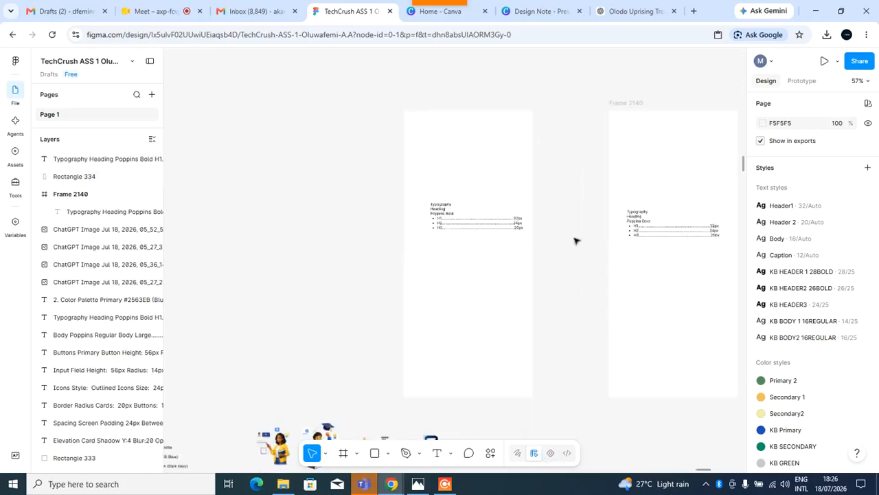
pyautogui.moveTo(627, 105); pyautogui.dragTo(583, 94)
pyautogui.keyDown('ctrl'); pyautogui.scroll(2, 533, 278); pyautogui.keyUp('ctrl')
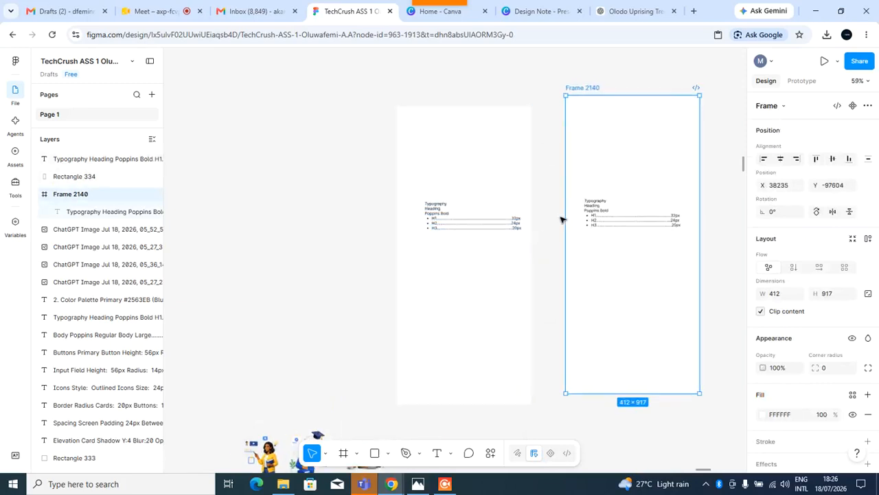
pyautogui.click(479, 316)
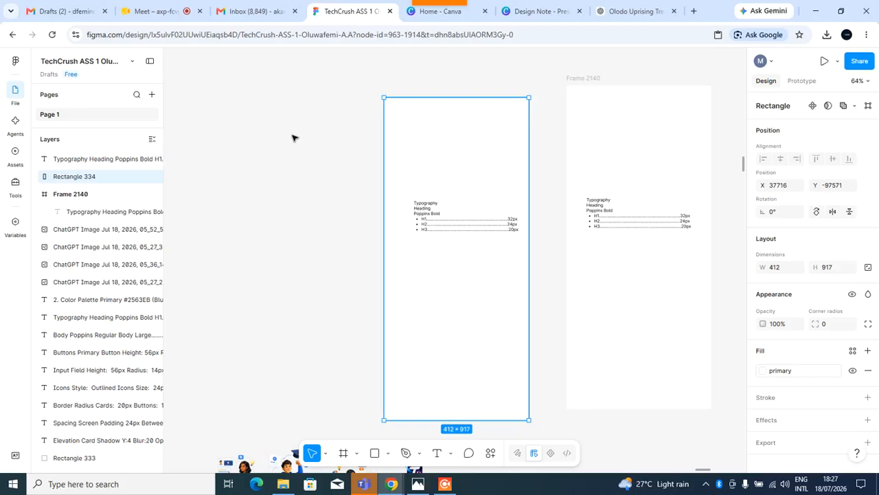
pyautogui.click(597, 79)
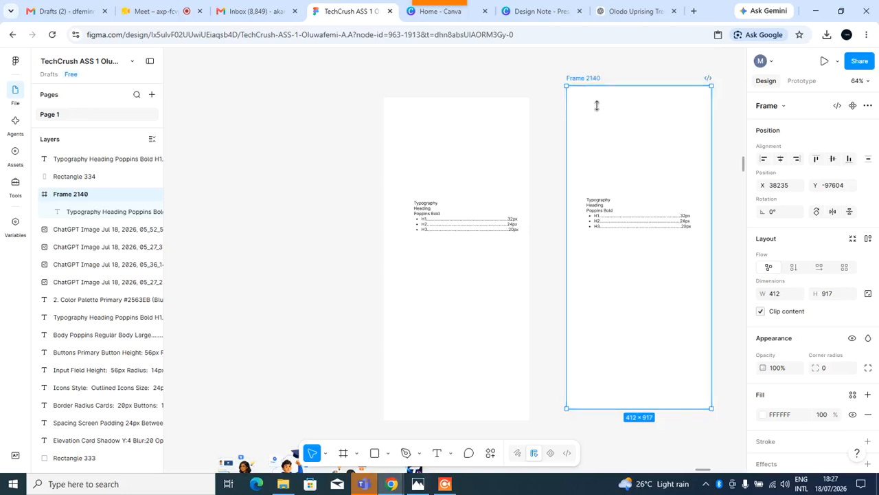
pyautogui.scroll(-3, 588, 97)
pyautogui.moveTo(481, 152); pyautogui.dragTo(260, 128)
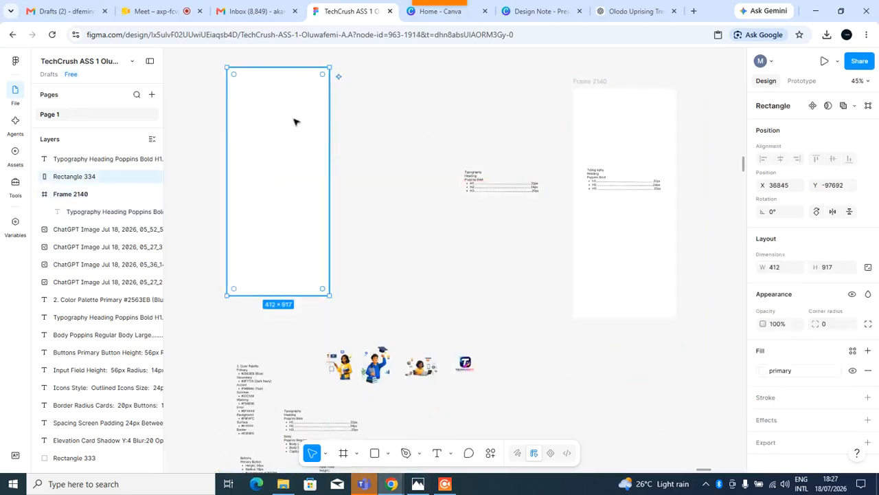
pyautogui.click(471, 189)
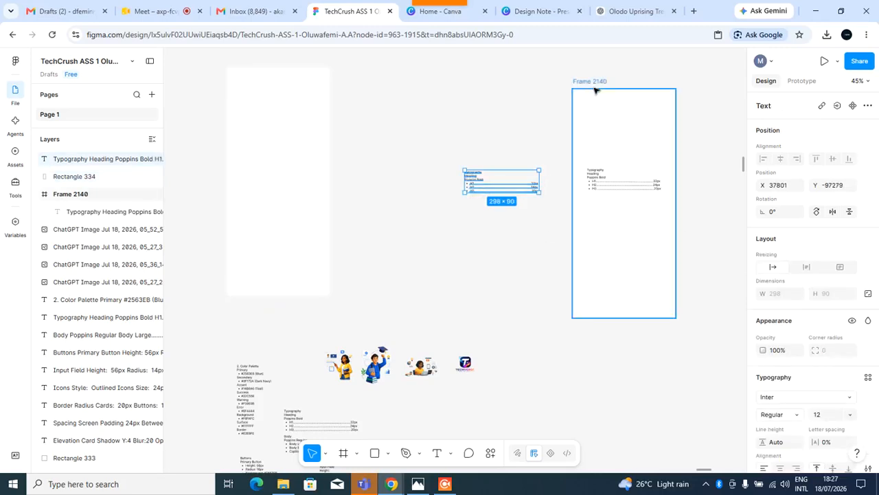
pyautogui.moveTo(595, 85); pyautogui.dragTo(595, 311)
pyautogui.moveTo(598, 341); pyautogui.dragTo(627, 131)
pyautogui.moveTo(584, 139); pyautogui.dragTo(586, 142)
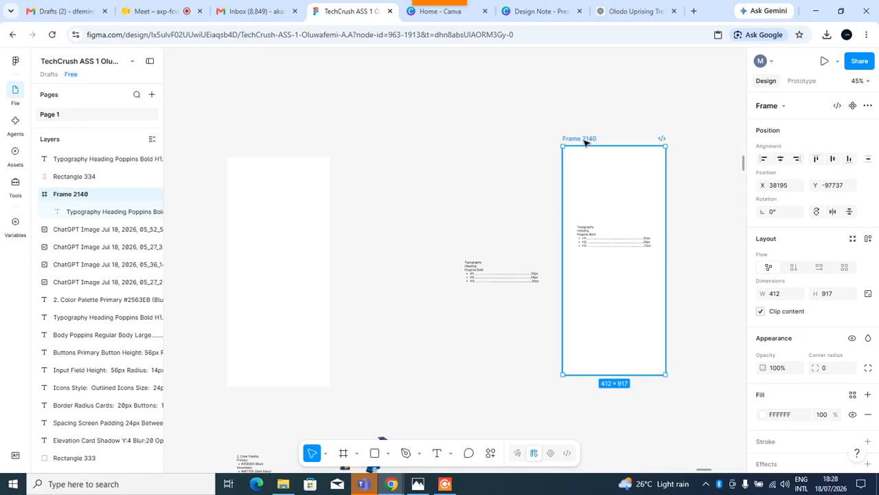
pyautogui.click(297, 237)
pyautogui.moveTo(298, 237); pyautogui.dragTo(512, 225)
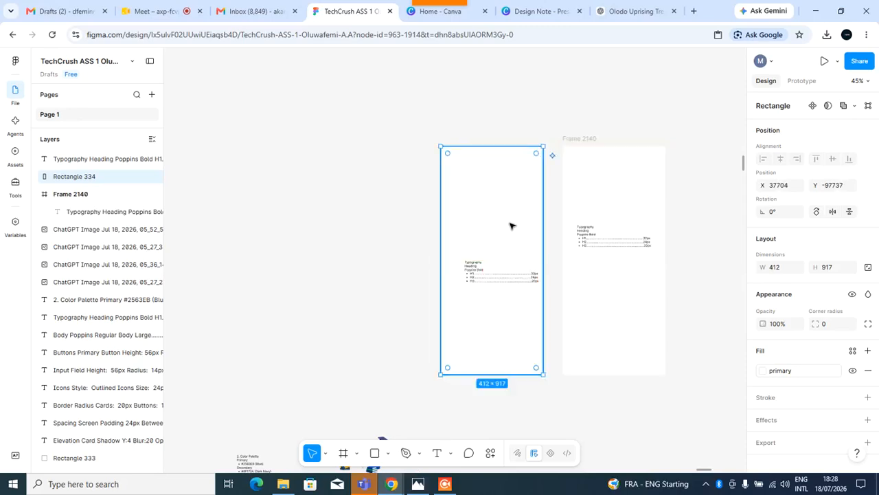
# Zoom in and examine the Color Palette and Typography sections of the style guide.
pyautogui.scroll(-3, 334, 172)
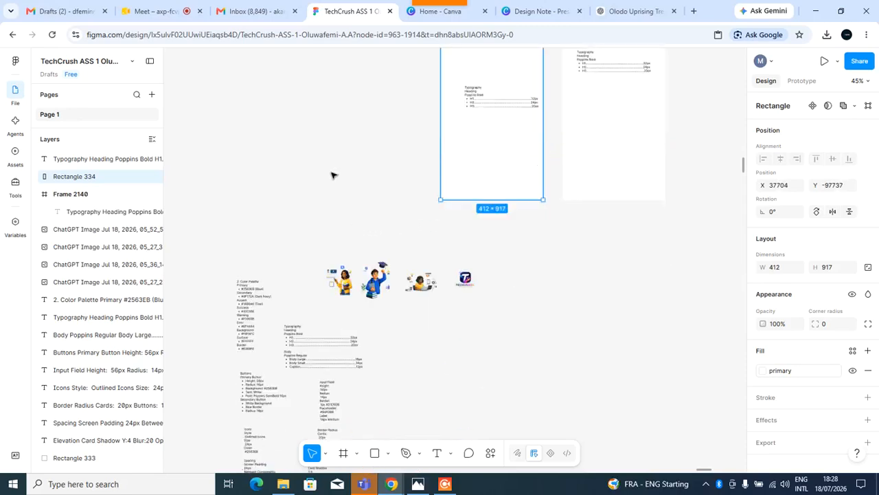
pyautogui.scroll(1, 342, 196)
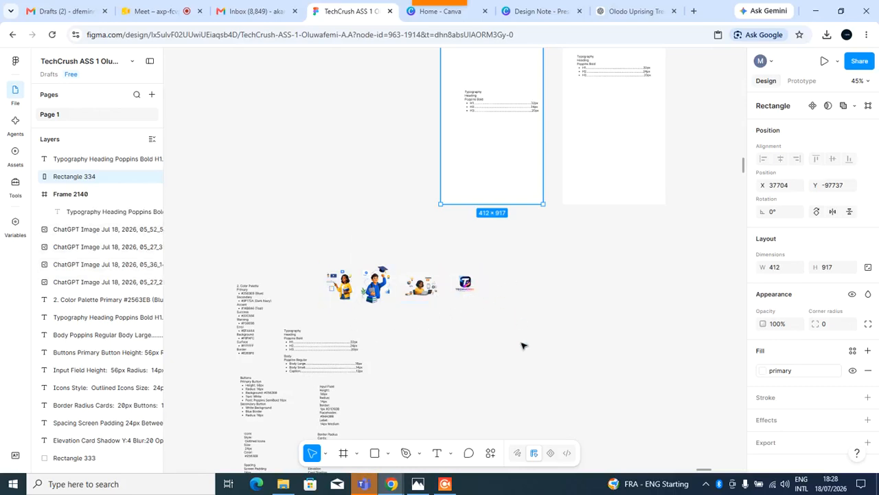
pyautogui.scroll(-2, 296, 311)
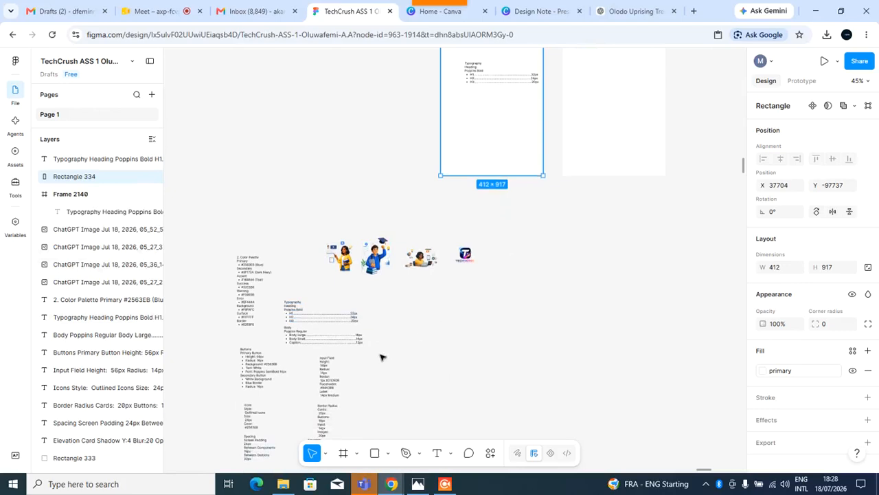
pyautogui.scroll(5, 304, 343)
pyautogui.scroll(-4, 299, 343)
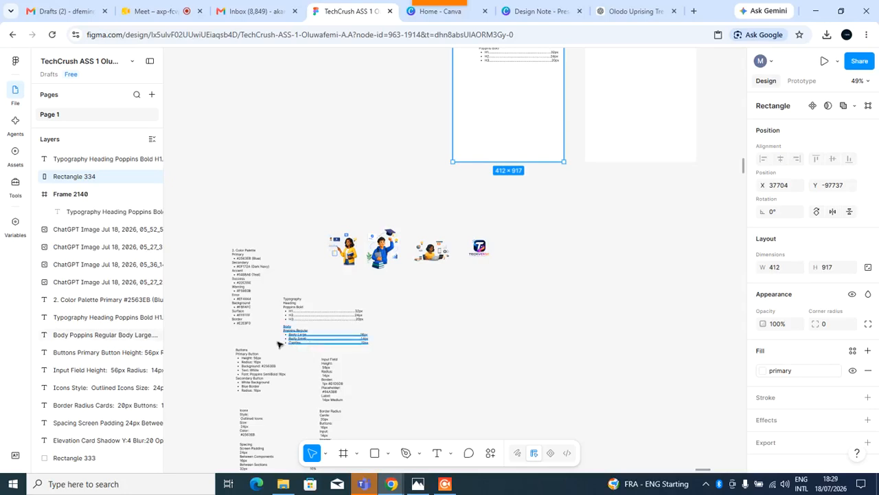
pyautogui.keyDown('ctrl'); pyautogui.scroll(10, 240, 286); pyautogui.keyUp('ctrl')
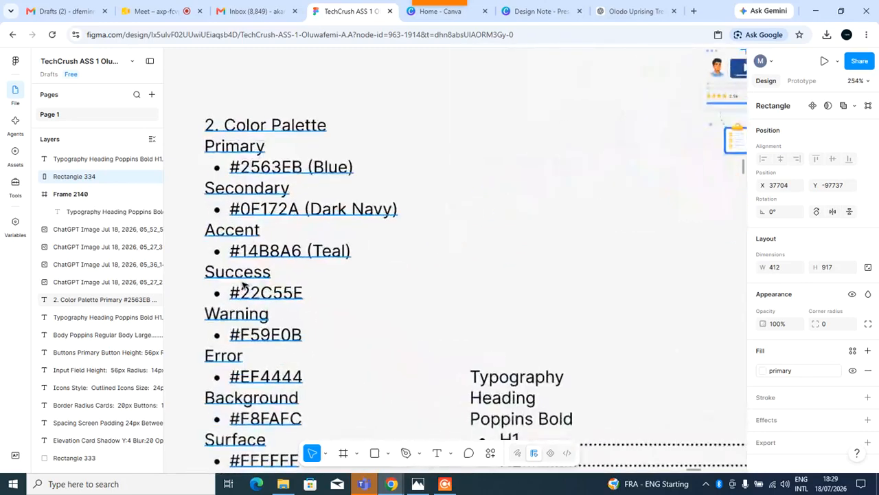
pyautogui.scroll(-3, 258, 278)
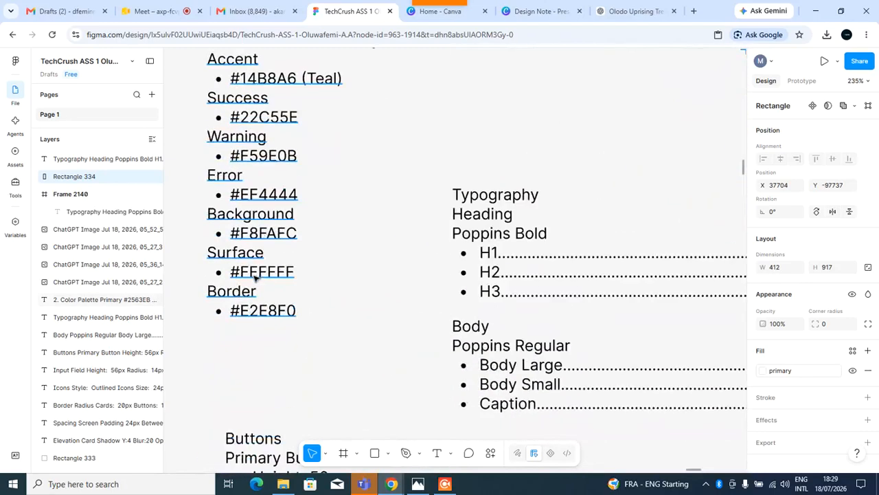
pyautogui.scroll(1, 251, 296)
pyautogui.scroll(3, 251, 297)
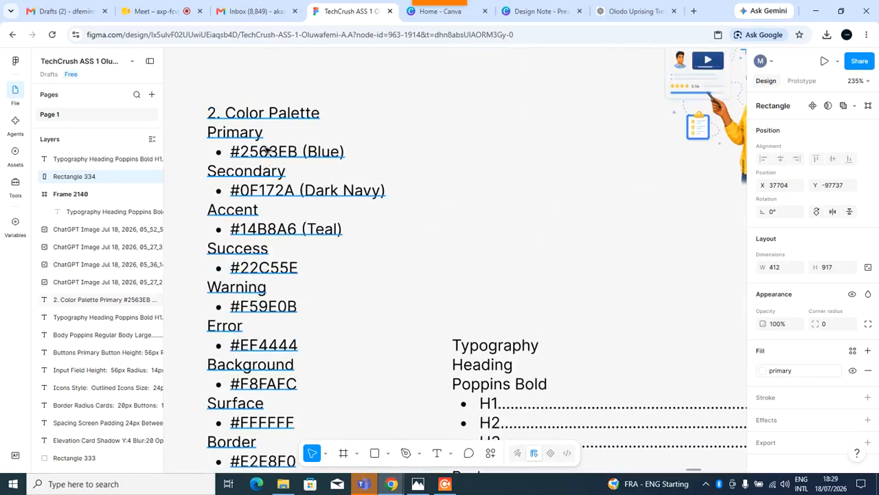
pyautogui.click(514, 161)
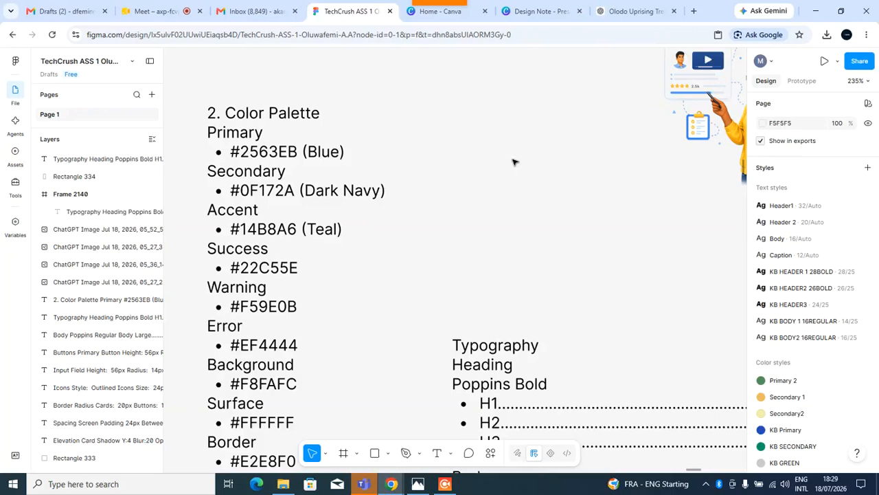
pyautogui.click(250, 189)
pyautogui.click(514, 147)
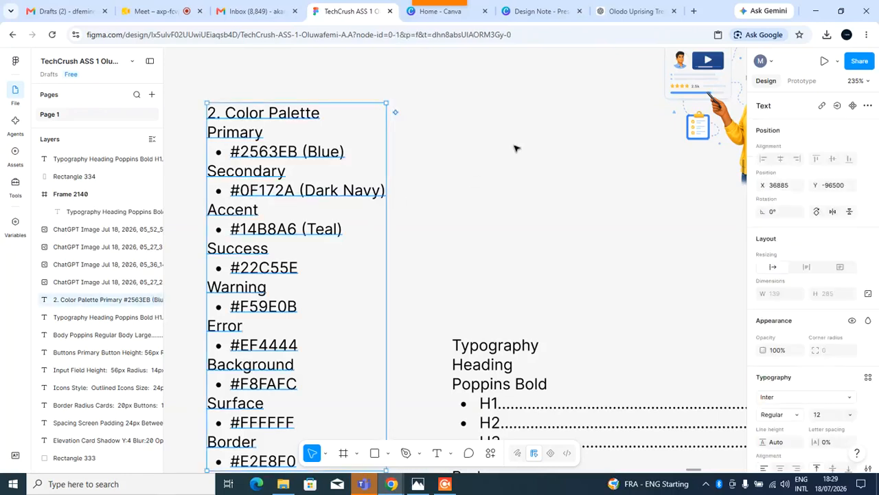
pyautogui.scroll(-1, 278, 270)
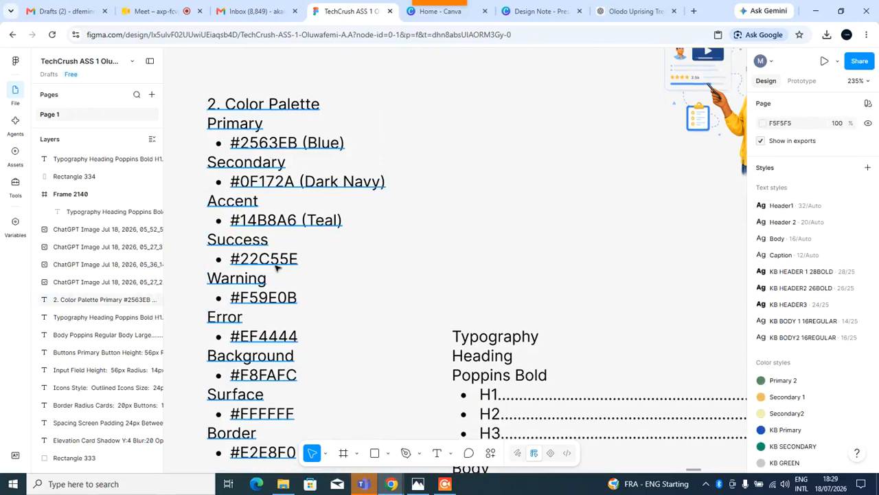
pyautogui.scroll(-2, 277, 270)
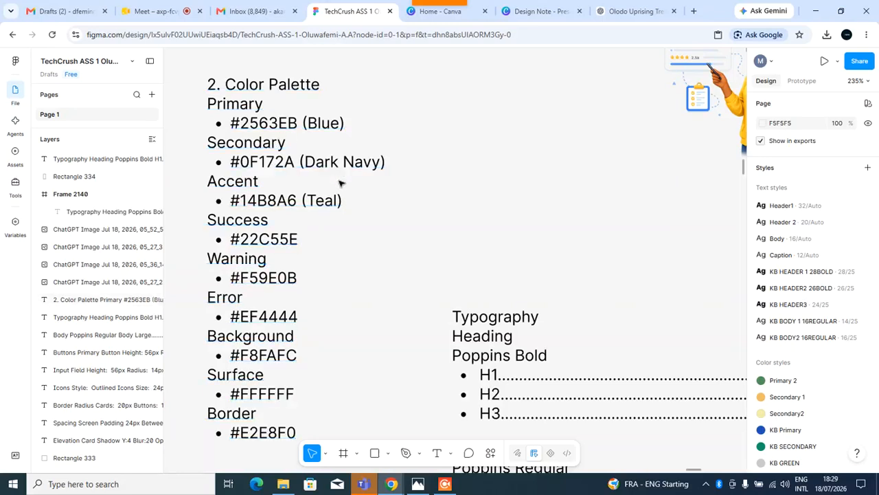
# Draw a square next to the Color Palette list and set its size to 50 × 50.
pyautogui.click(375, 453)
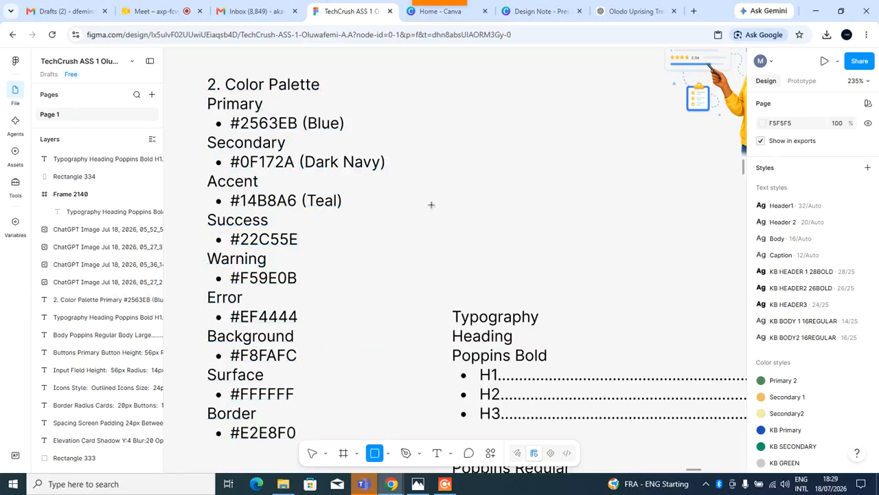
pyautogui.click(443, 150)
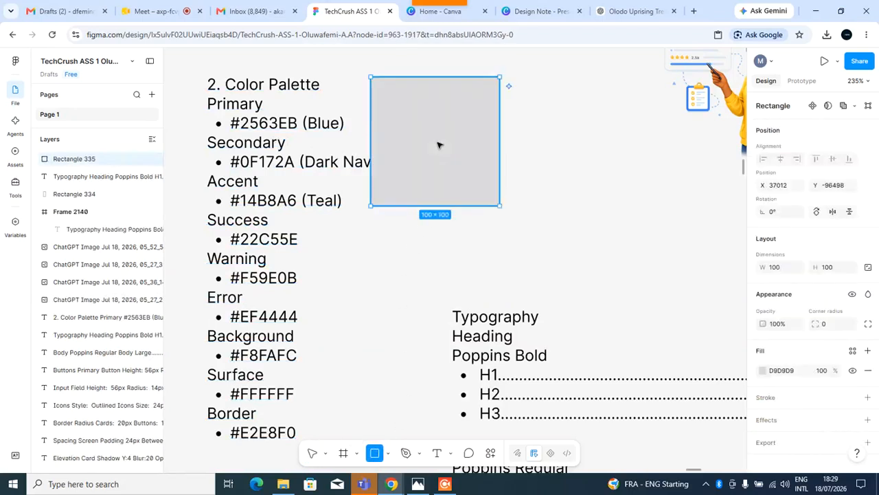
pyautogui.click(782, 272)
pyautogui.write('50')
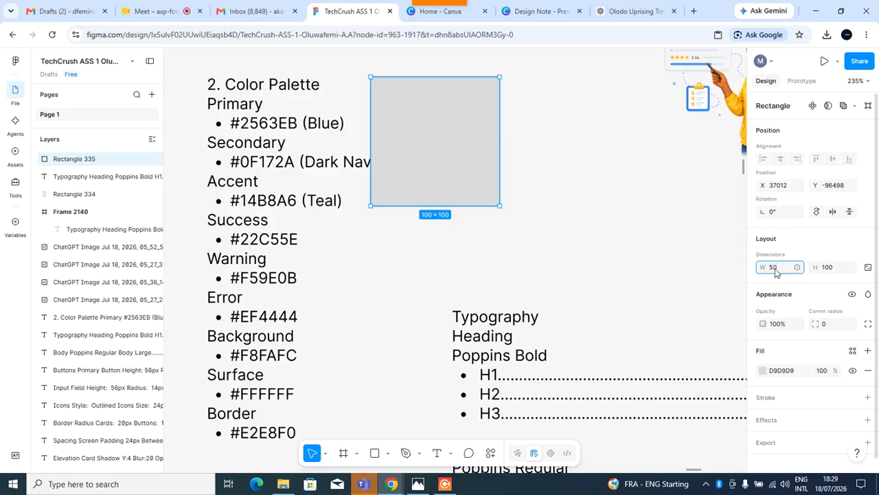
pyautogui.click(833, 269)
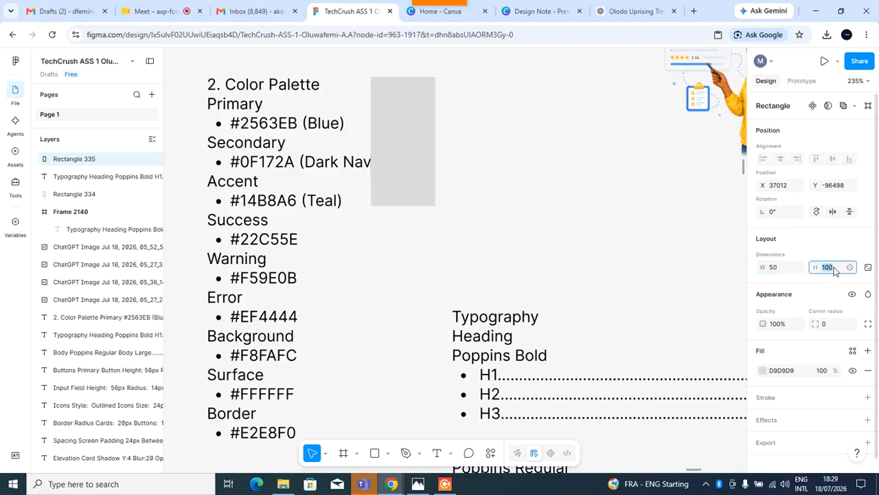
pyautogui.write('50')
pyautogui.press('Return')
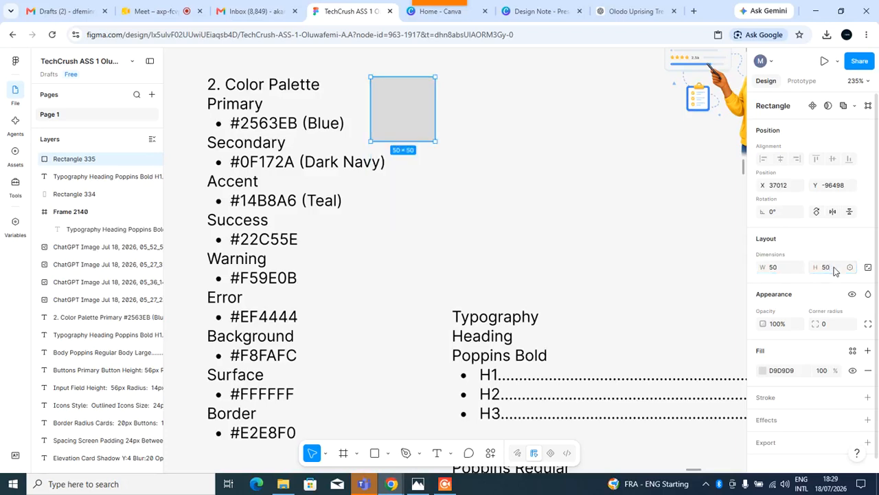
# Duplicate the square into a row of three evenly spaced squares.
pyautogui.moveTo(414, 119); pyautogui.dragTo(466, 114)
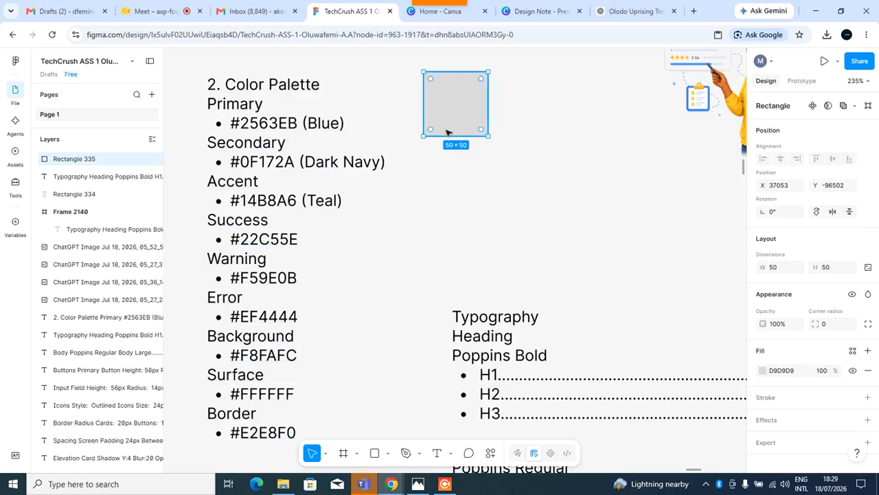
pyautogui.moveTo(444, 131); pyautogui.dragTo(524, 124)
pyautogui.hotkey('ctrl', 'd')
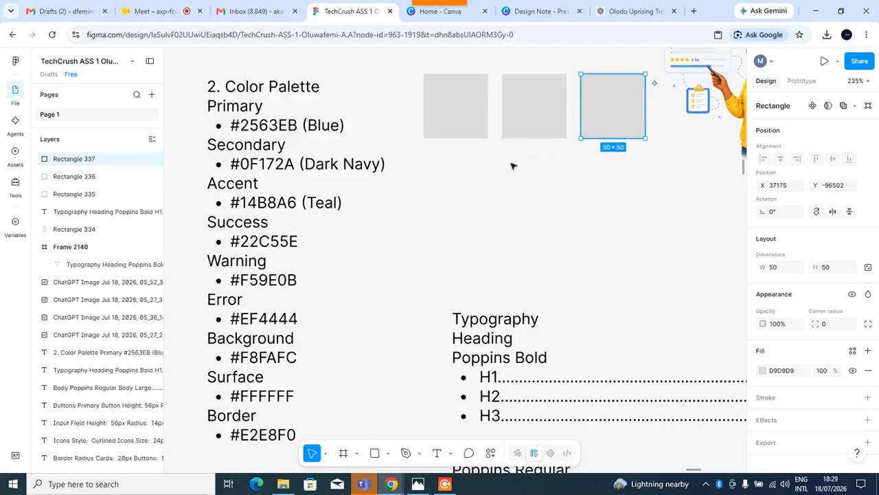
# Add a second row of three squares beneath the first row.
pyautogui.click(456, 132)
pyautogui.hotkey('ctrl', 'd')
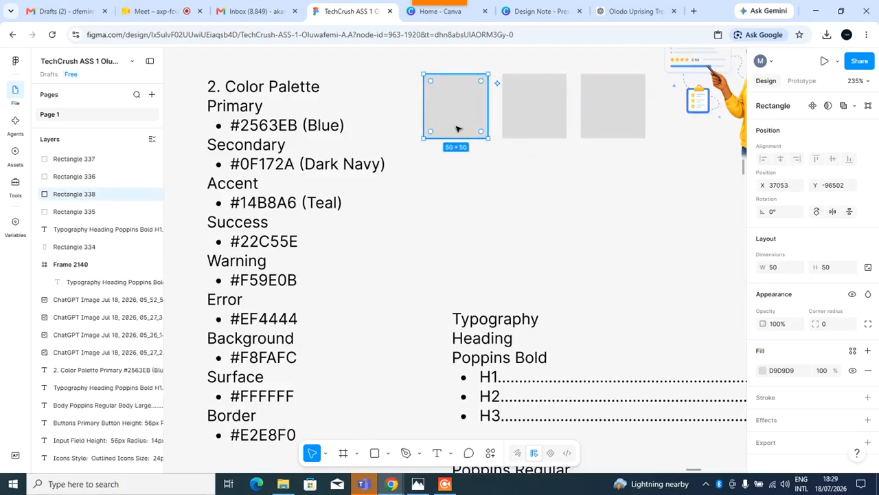
pyautogui.moveTo(457, 123); pyautogui.dragTo(472, 189)
pyautogui.hotkey('ctrl', 'd')
pyautogui.click(458, 256)
pyautogui.doubleClick(460, 258)
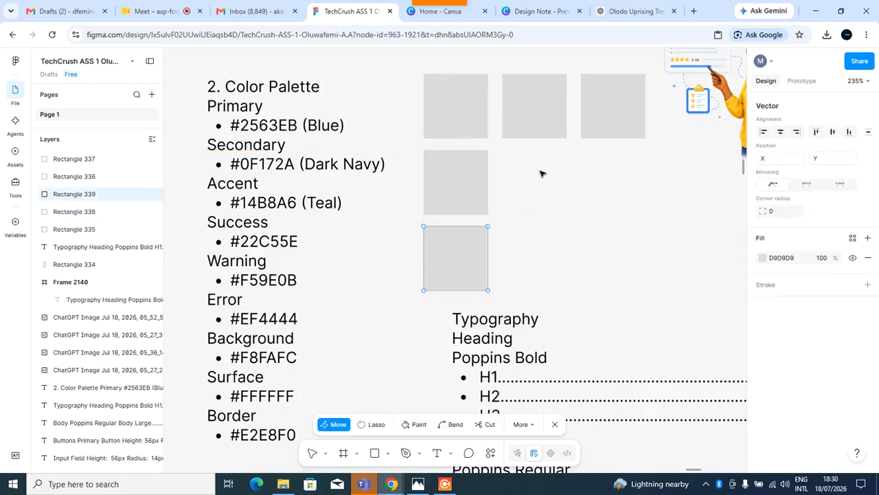
pyautogui.click(554, 424)
pyautogui.moveTo(456, 269); pyautogui.dragTo(611, 199)
pyautogui.hotkey('ctrl', 'd')
# Duplicate the second row downward to complete a 3 × 3 grid of swatch squares.
pyautogui.keyDown('shift'); pyautogui.click(456, 194); pyautogui.keyUp('shift')
pyautogui.keyDown('shift'); pyautogui.click(526, 191); pyautogui.keyUp('shift')
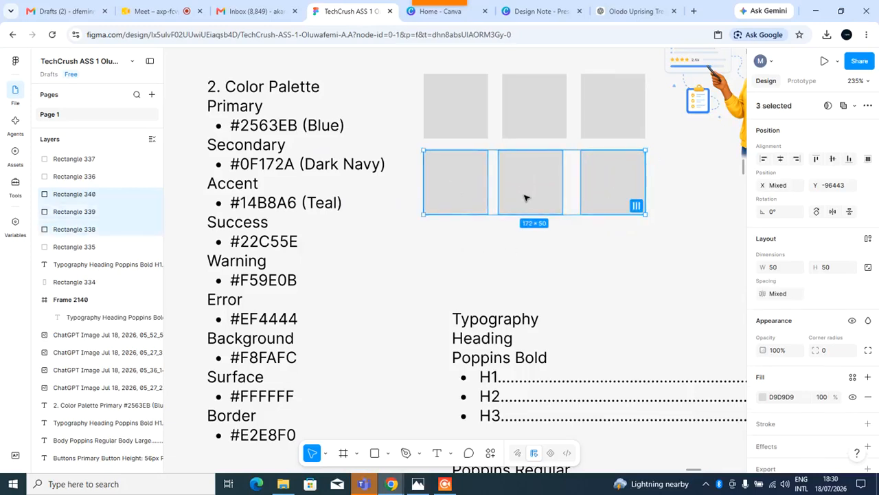
pyautogui.hotkey('ctrl', 'd')
pyautogui.moveTo(524, 198); pyautogui.dragTo(526, 274)
pyautogui.click(683, 273)
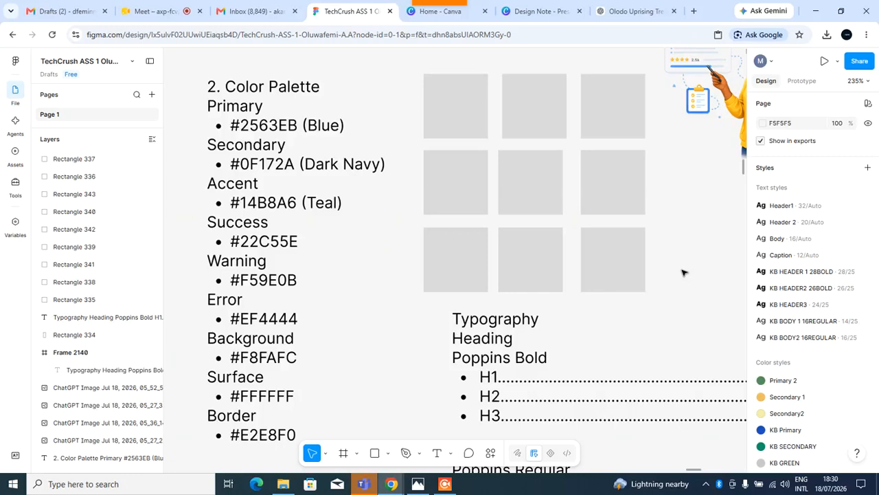
pyautogui.click(455, 121)
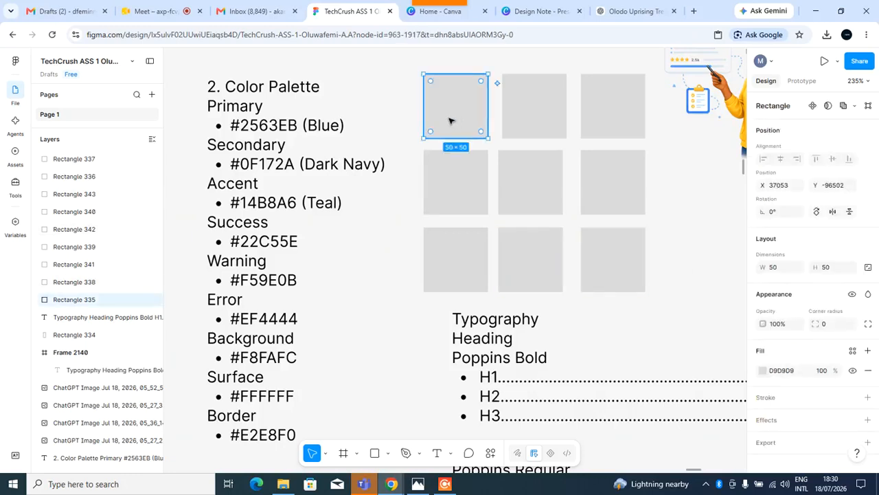
# Fill the first swatch in the top row with the Primary colour #2563EB.
pyautogui.click(282, 133)
pyautogui.doubleClick(282, 133)
pyautogui.click(268, 130)
pyautogui.doubleClick(268, 131)
pyautogui.moveTo(268, 132); pyautogui.dragTo(236, 131)
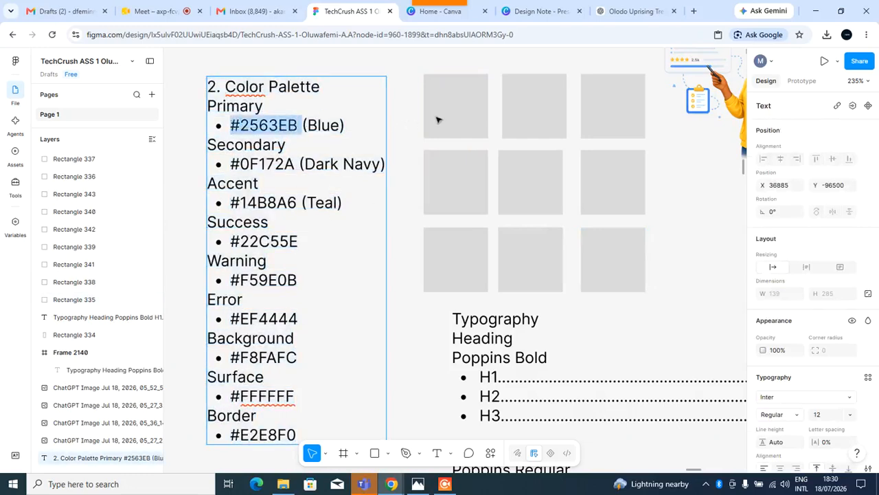
pyautogui.click(460, 109)
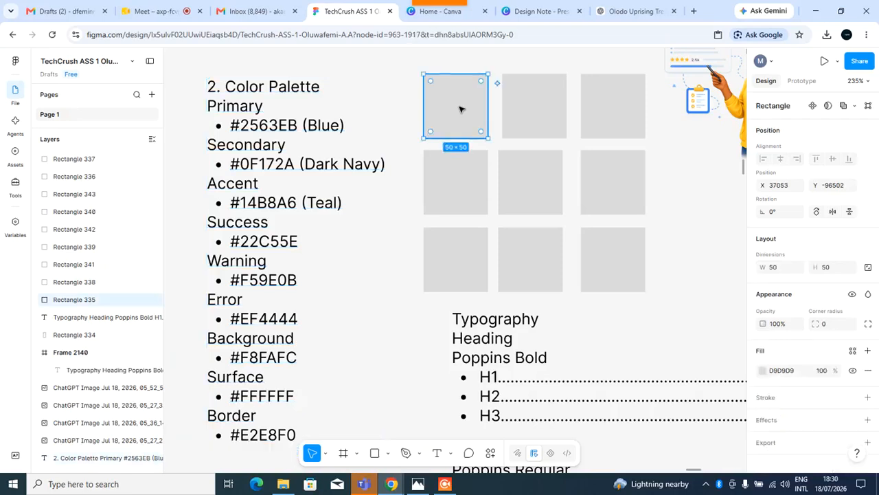
pyautogui.click(793, 373)
pyautogui.write('#2563EB')
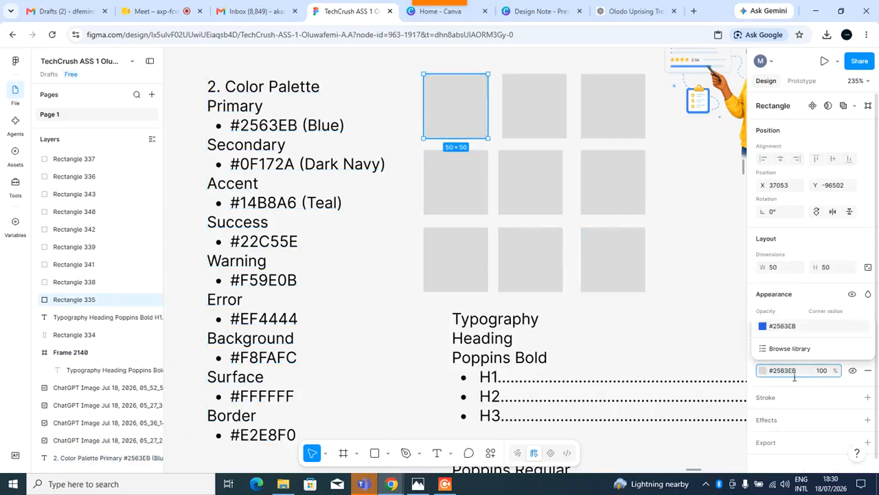
pyautogui.press('Return')
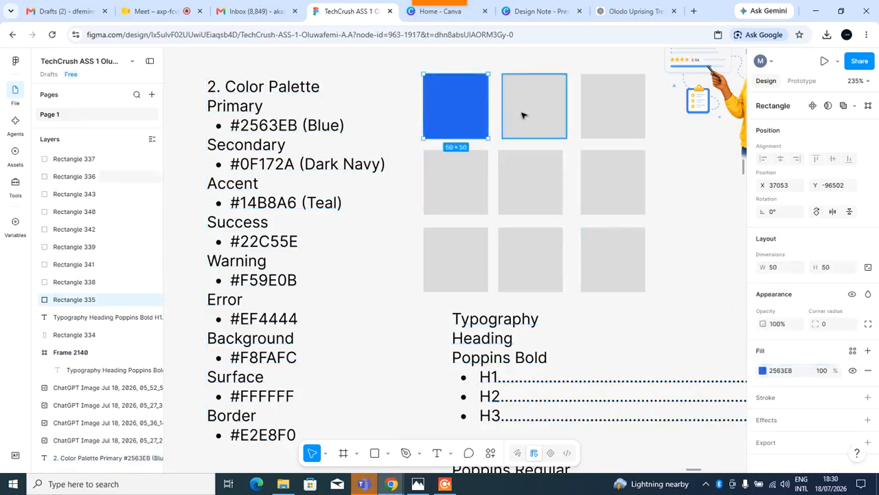
# Copy the Secondary code #0F172A from the list and apply it as the fill of the second top-row swatch.
pyautogui.doubleClick(297, 165)
pyautogui.click(296, 165)
pyautogui.keyDown('shift'); pyautogui.click(229, 170); pyautogui.keyUp('shift')
pyautogui.hotkey('ctrl', 'c')
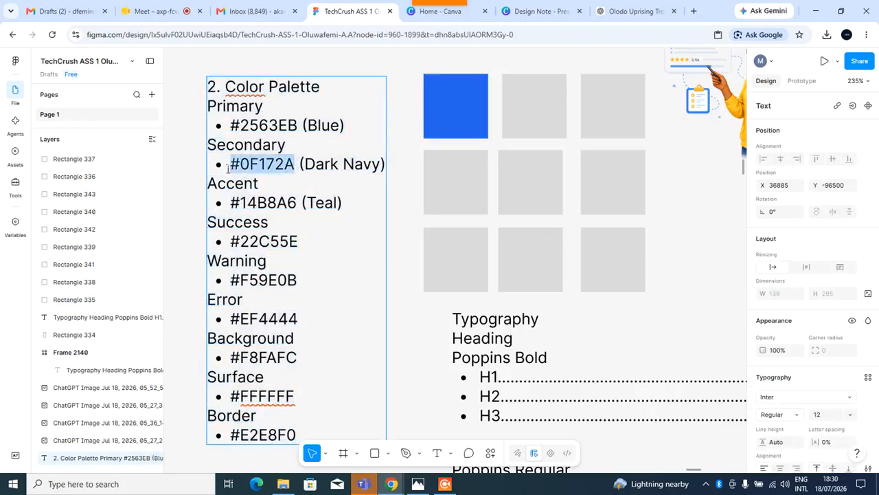
pyautogui.click(550, 114)
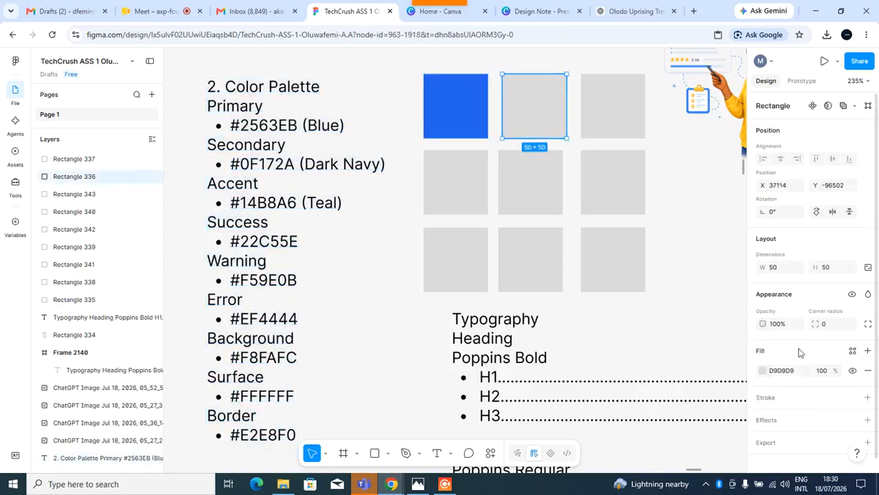
pyautogui.scroll(-1, 804, 288)
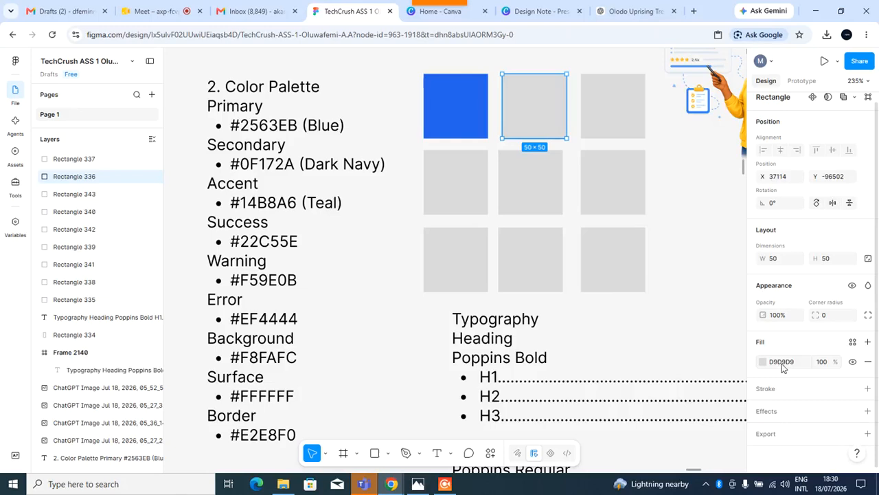
pyautogui.click(783, 366)
pyautogui.hotkey('ctrl', 'v')
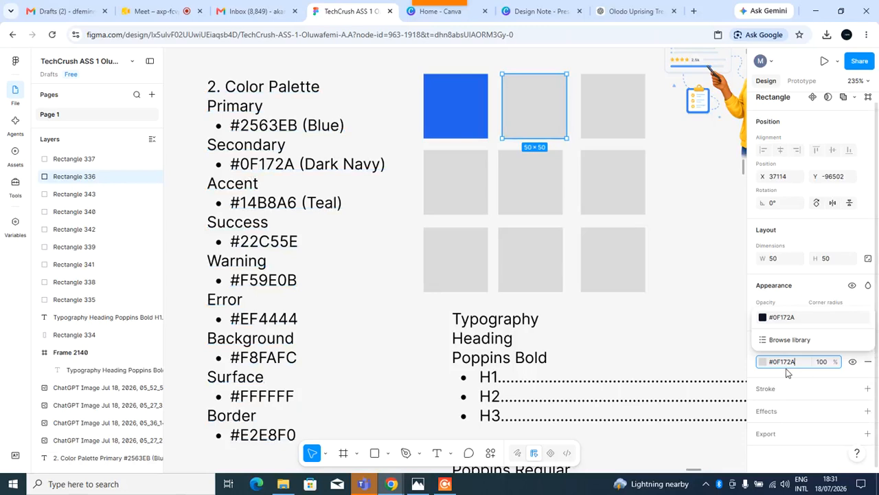
pyautogui.press('Return')
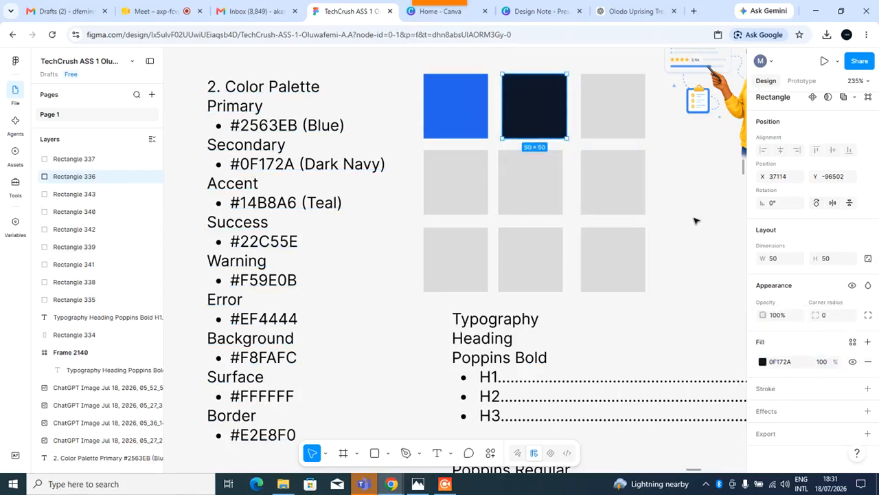
# Copy the Accent code #14B8A6 and apply it as the fill of the third top-row swatch.
pyautogui.click(609, 117)
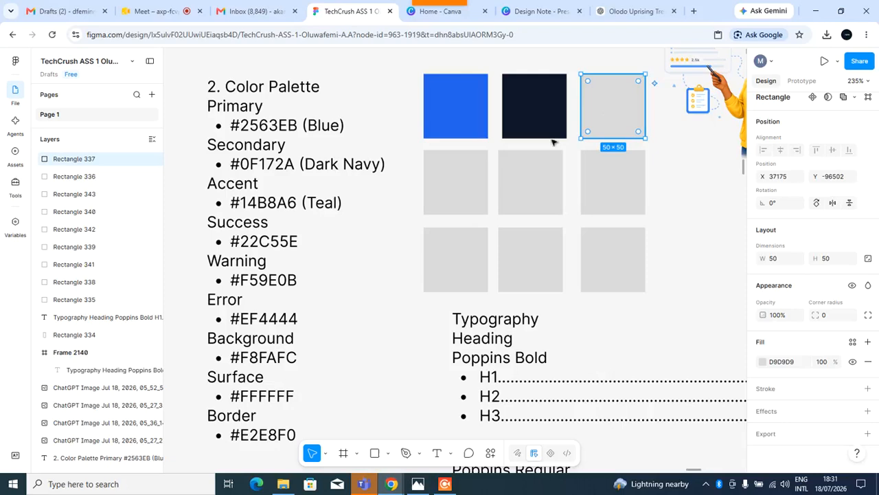
pyautogui.doubleClick(298, 213)
pyautogui.moveTo(297, 203); pyautogui.dragTo(231, 204)
pyautogui.hotkey('ctrl', 'c')
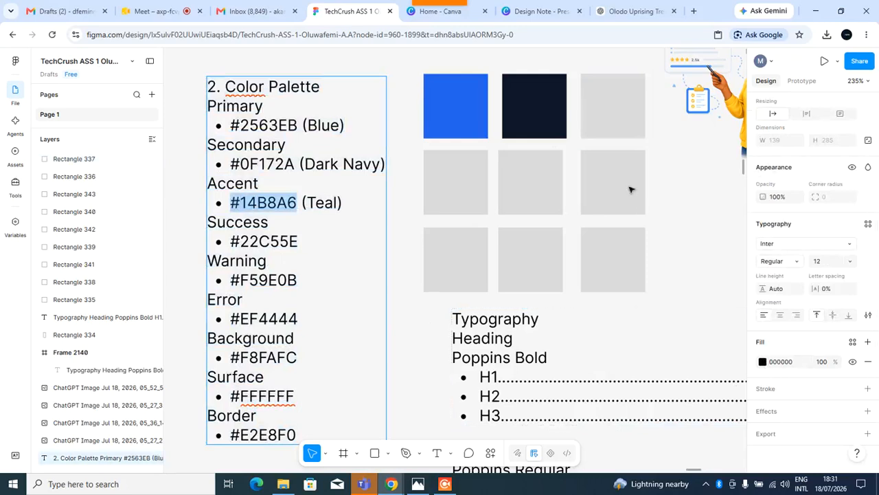
pyautogui.press('Escape')
pyautogui.click(608, 98)
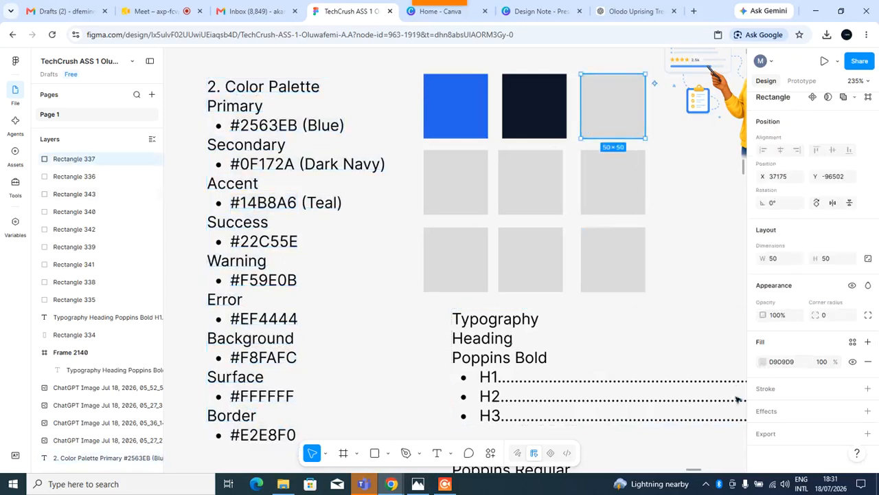
pyautogui.click(788, 363)
pyautogui.hotkey('ctrl', 'v')
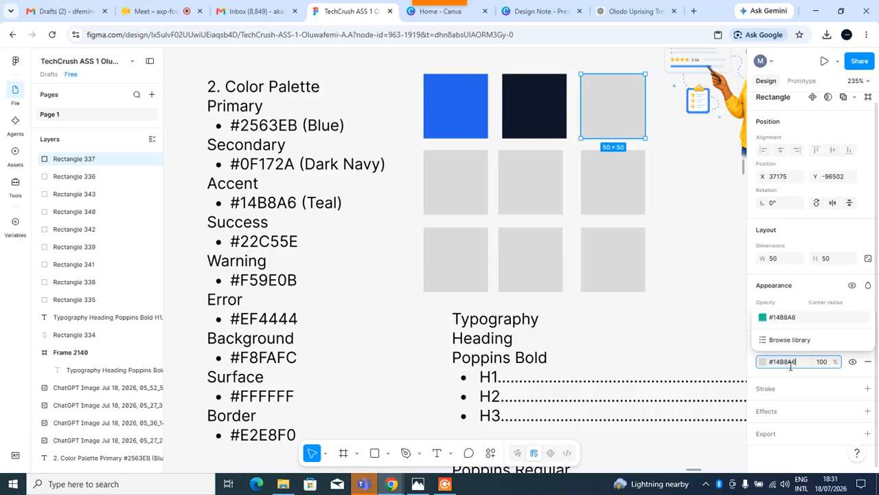
pyautogui.press('Return')
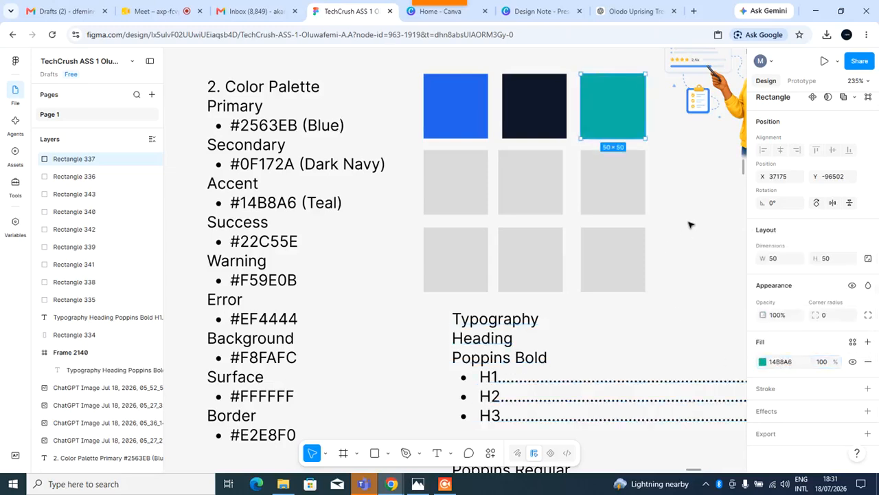
# Copy the Success code #22C55E and apply it as the fill of the first swatch in the middle row.
pyautogui.click(691, 225)
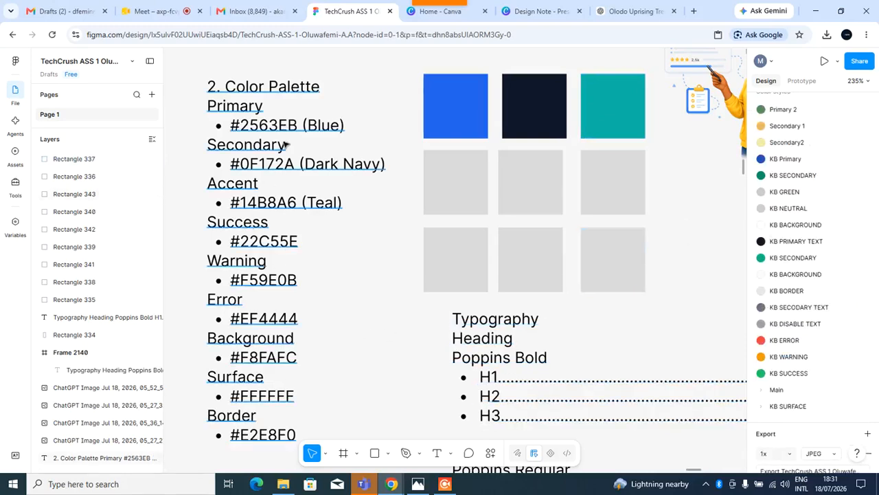
pyautogui.doubleClick(296, 254)
pyautogui.click(302, 250)
pyautogui.doubleClick(253, 250)
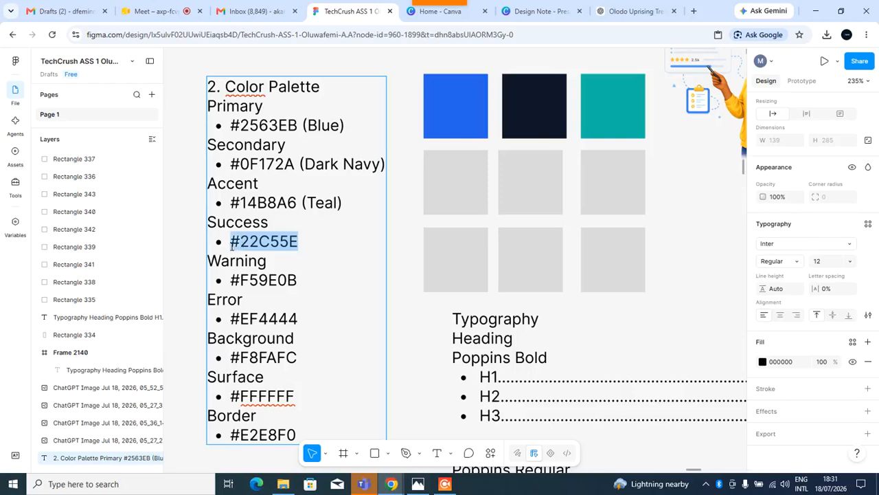
pyautogui.press('Escape')
pyautogui.click(448, 183)
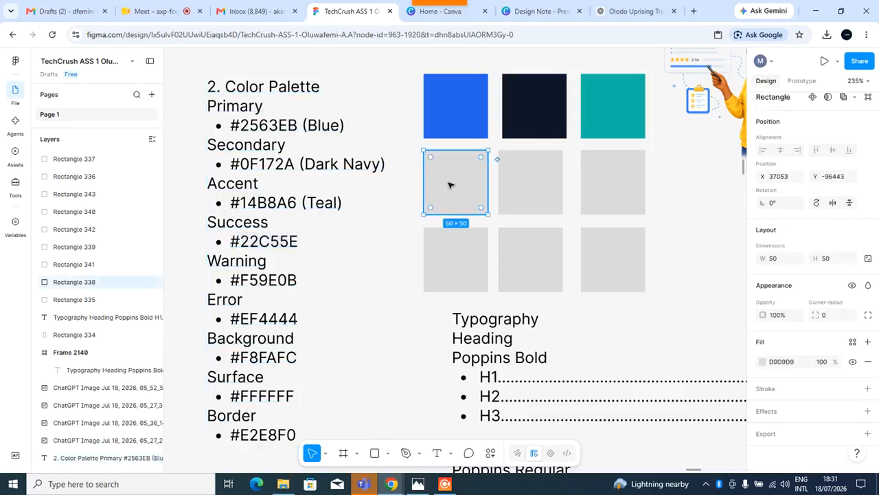
pyautogui.click(796, 363)
pyautogui.write('#22C55E')
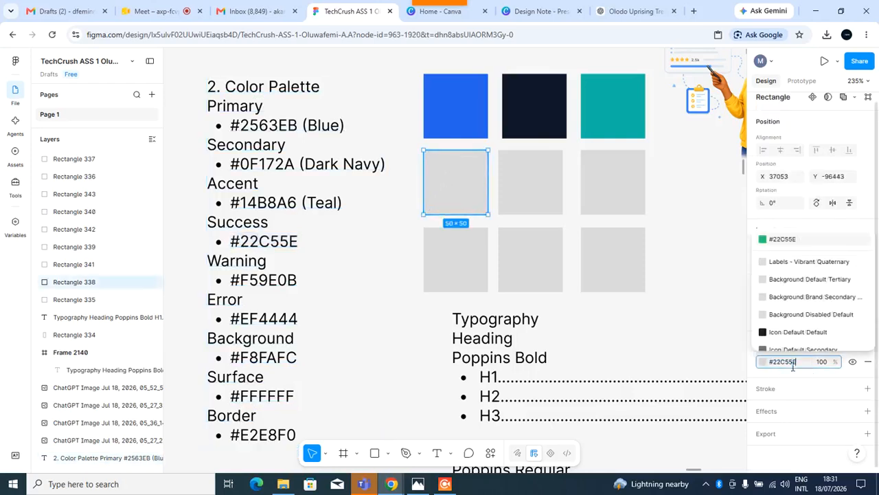
pyautogui.press('Return')
pyautogui.press('Escape')
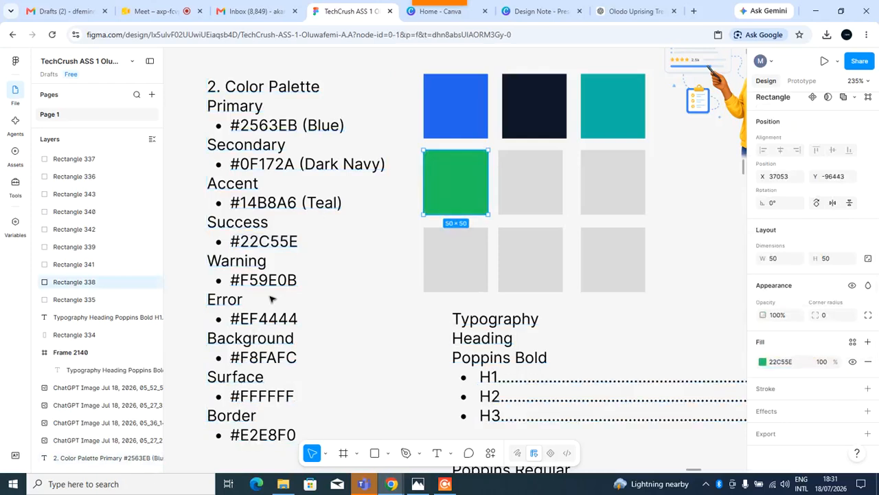
# Copy the Warning code #F59E0B and apply it as the fill of the middle-row centre swatch.
pyautogui.doubleClick(291, 288)
pyautogui.moveTo(298, 285); pyautogui.dragTo(236, 290)
pyautogui.hotkey('ctrl', 'c')
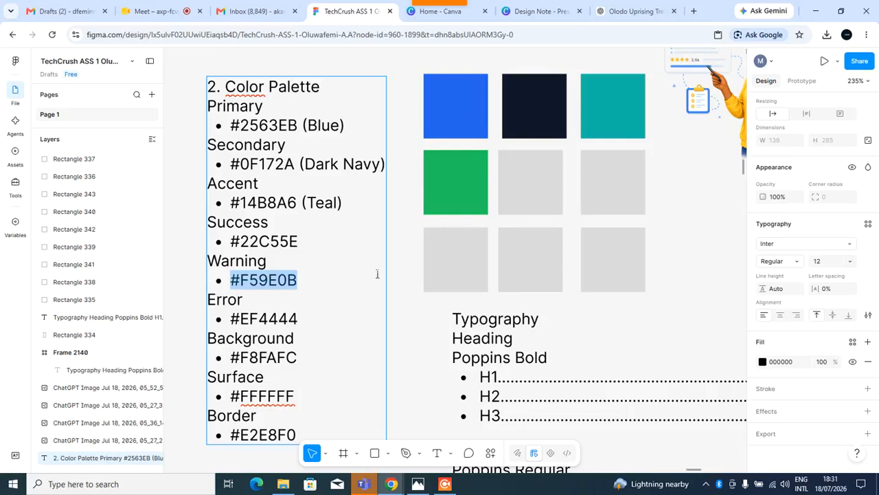
pyautogui.press('Escape')
pyautogui.click(526, 189)
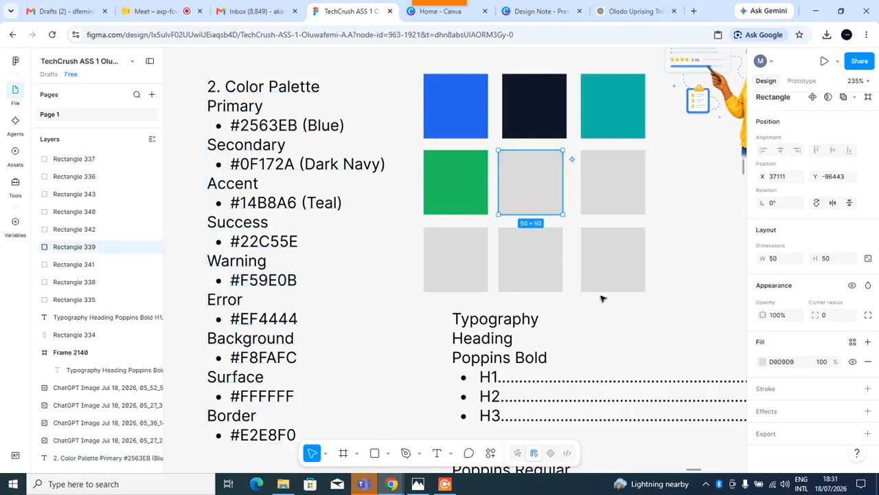
pyautogui.click(783, 362)
pyautogui.hotkey('ctrl', 'v')
pyautogui.press('Return')
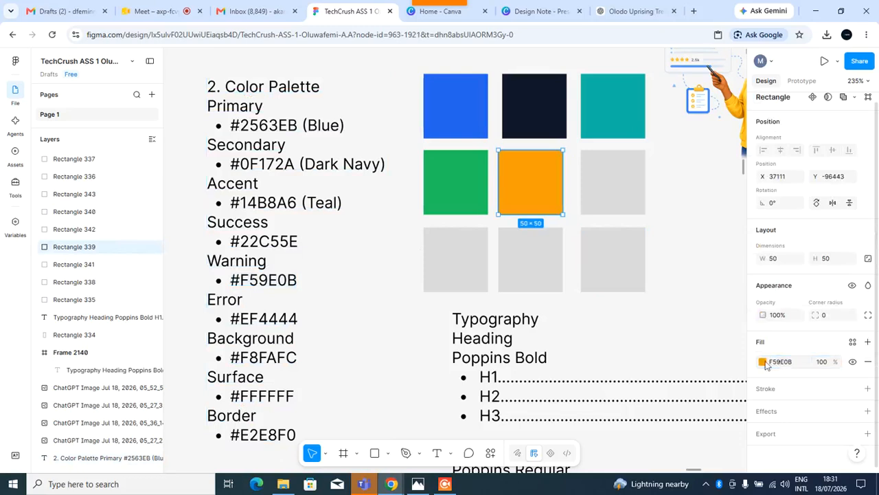
# Copy the Error code #EF4444 and apply it as the fill of the last swatch in the middle row.
pyautogui.click(287, 322)
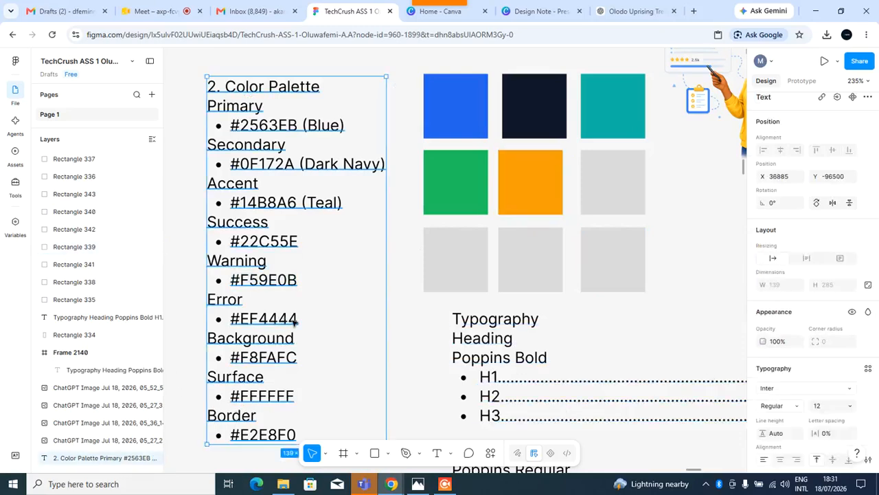
pyautogui.doubleClick(300, 325)
pyautogui.hotkey('ctrl', 'a')
pyautogui.moveTo(302, 326); pyautogui.dragTo(231, 327)
pyautogui.hotkey('ctrl', 'c')
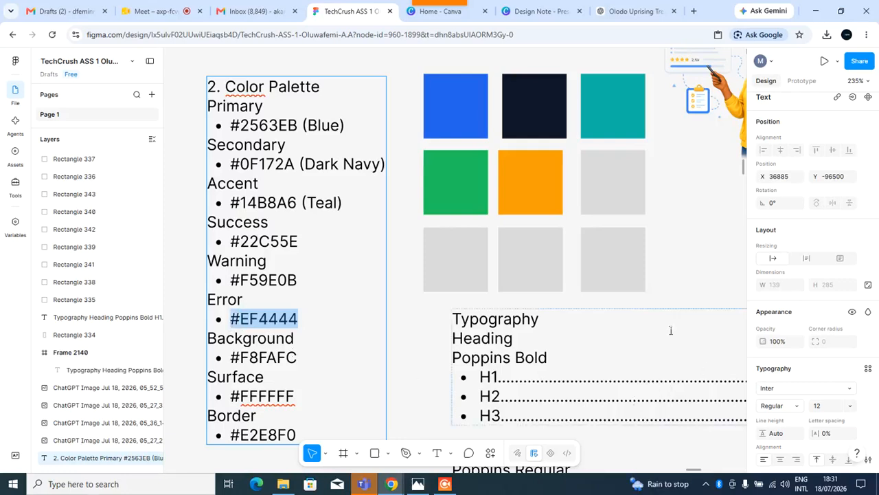
pyautogui.click(627, 183)
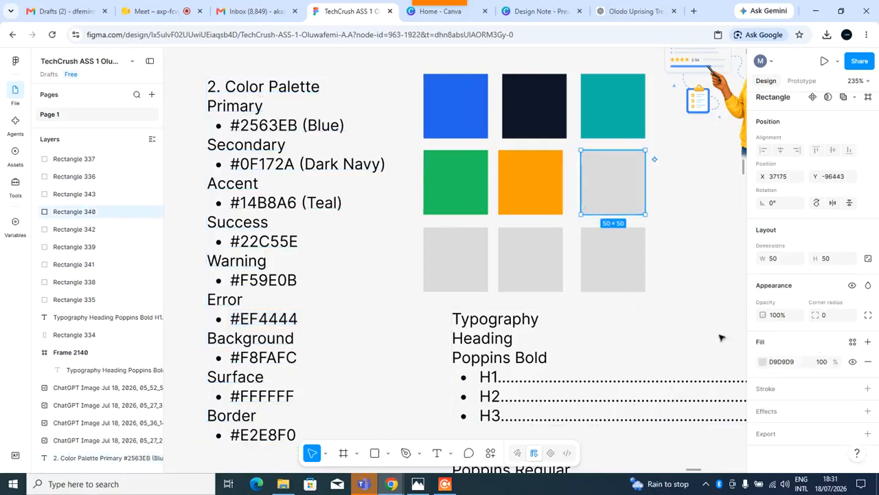
pyautogui.click(783, 362)
pyautogui.hotkey('ctrl', 'v')
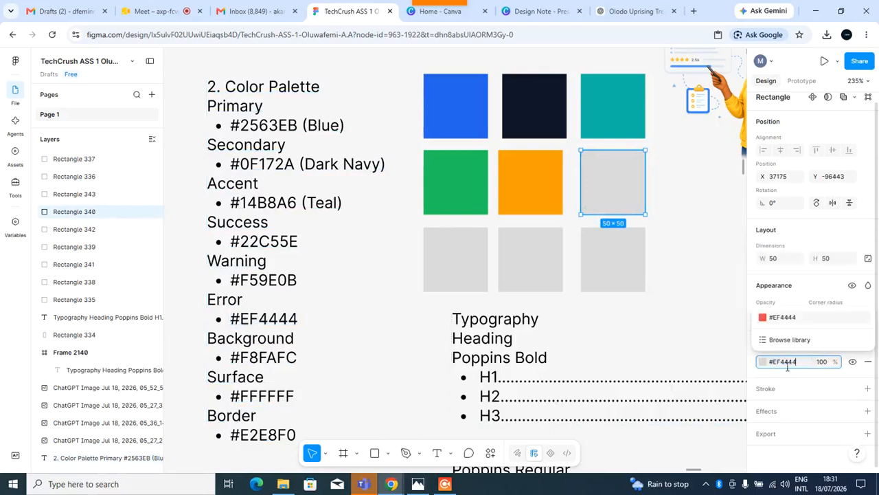
pyautogui.press('Return')
# Copy the Background code #F8FAFC and apply it as the fill of the first swatch in the bottom row.
pyautogui.scroll(-1, 278, 322)
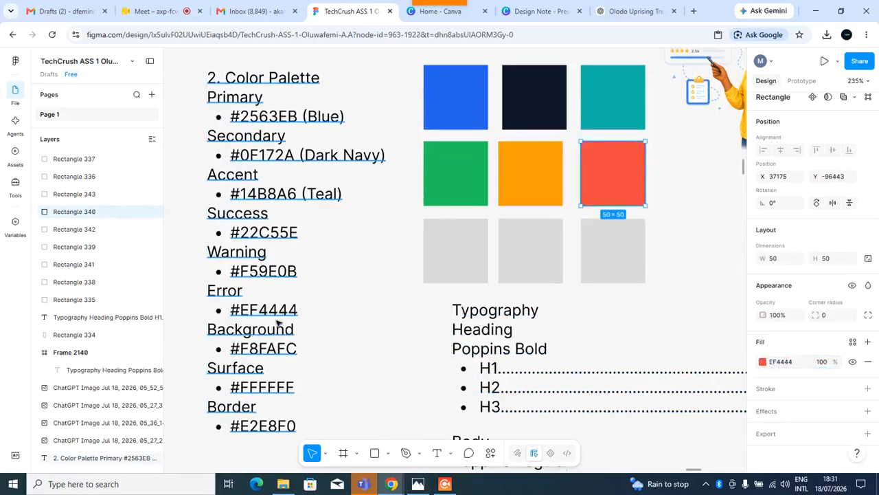
pyautogui.doubleClick(257, 354)
pyautogui.moveTo(310, 355); pyautogui.dragTo(235, 361)
pyautogui.hotkey('ctrl', 'c')
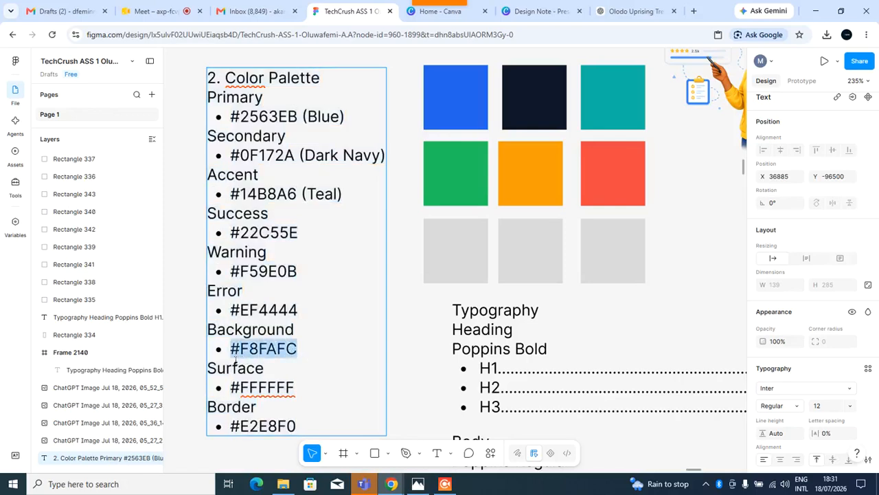
pyautogui.press('Escape')
pyautogui.click(440, 255)
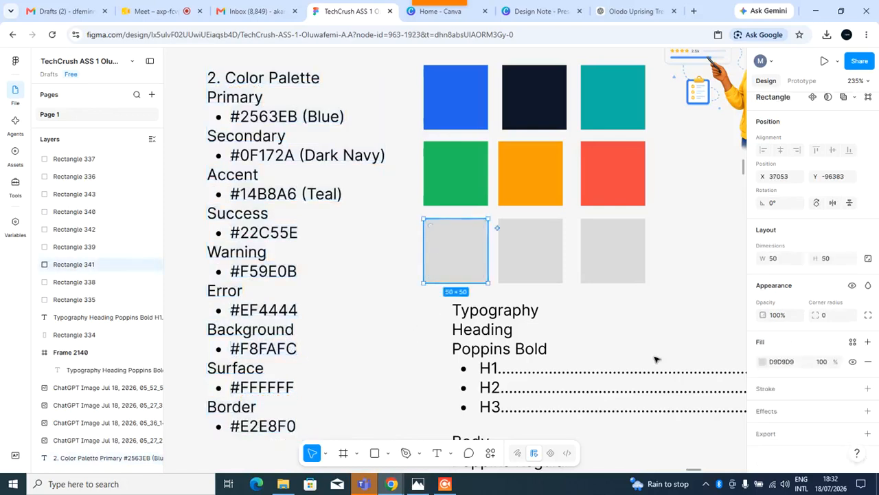
pyautogui.click(780, 370)
pyautogui.hotkey('ctrl', 'v')
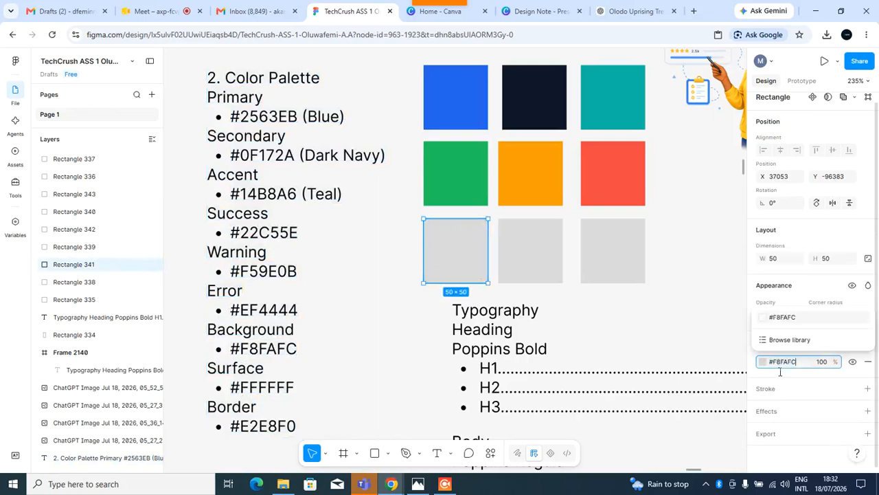
pyautogui.press('Return')
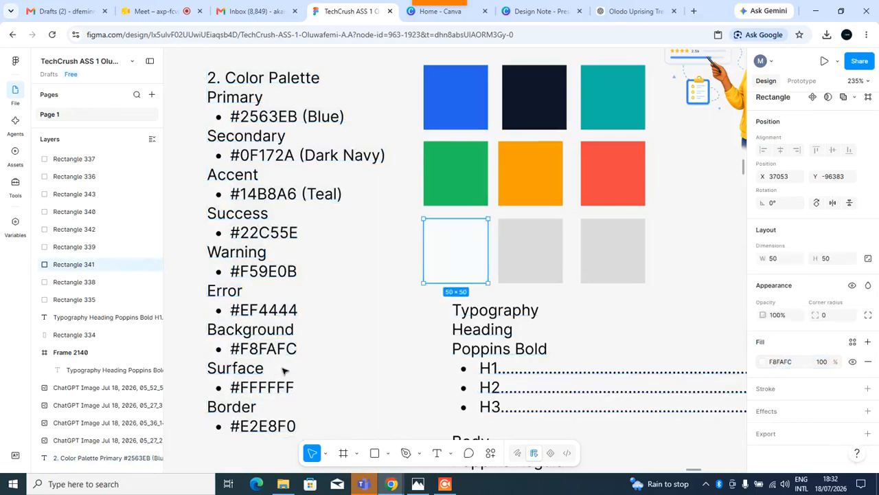
# Copy the Surface code #FFFFFF and apply it as the fill of the bottom-row centre swatch.
pyautogui.click(290, 388)
pyautogui.doubleClick(307, 393)
pyautogui.moveTo(307, 393); pyautogui.dragTo(235, 393)
pyautogui.hotkey('ctrl', 'c')
pyautogui.click(536, 246)
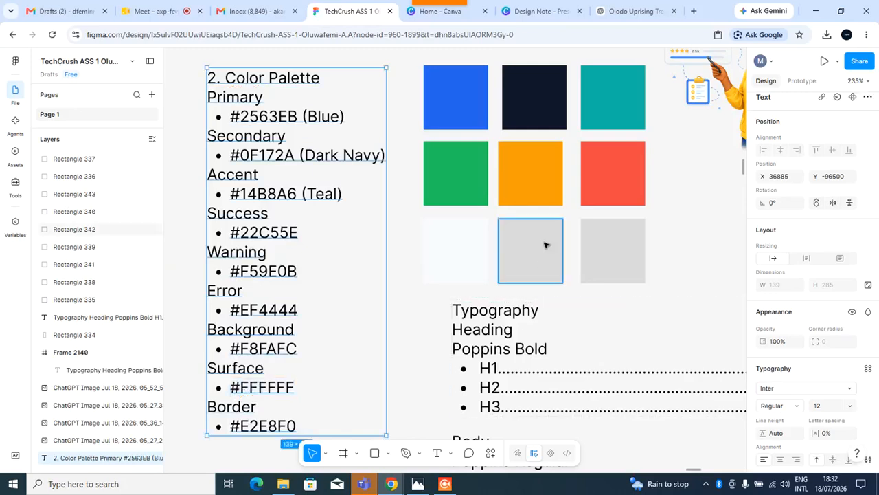
pyautogui.click(790, 363)
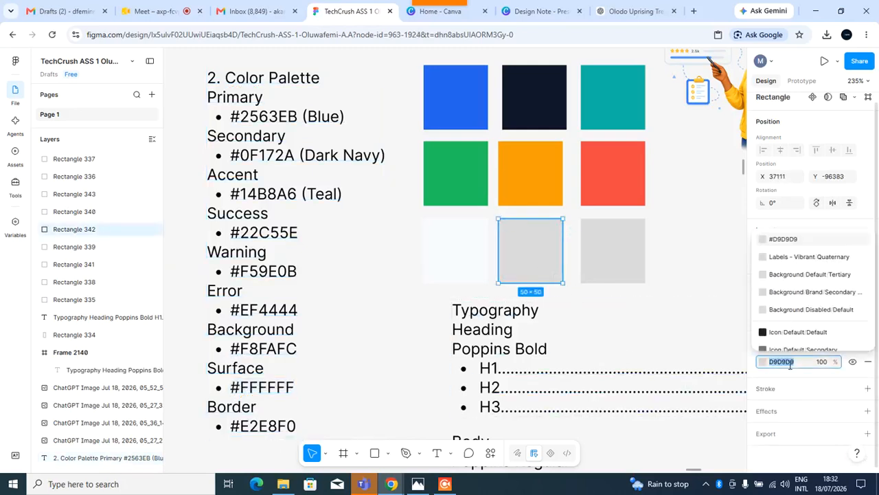
pyautogui.hotkey('ctrl', 'v')
pyautogui.press('Return')
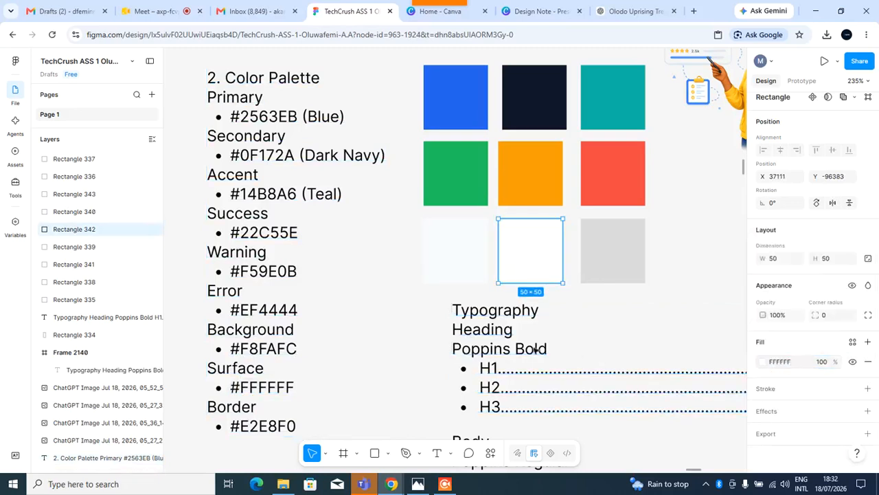
pyautogui.scroll(-1, 266, 408)
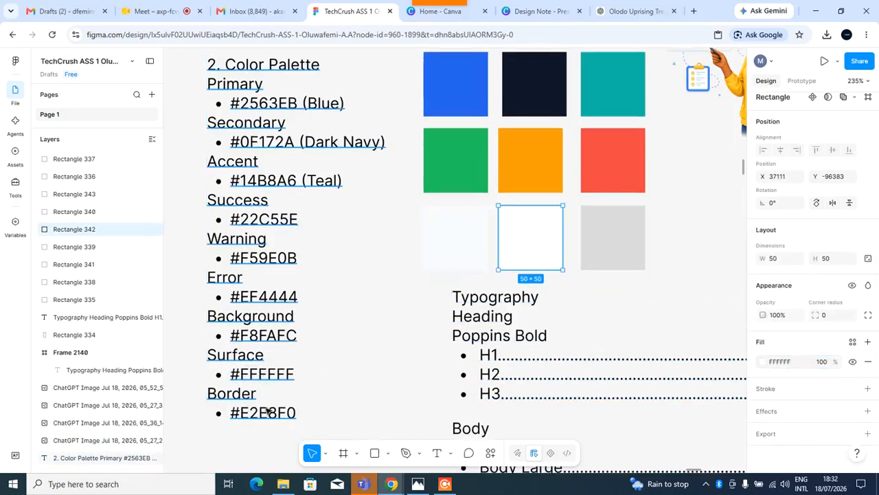
# Copy the Border code #E2E8F0 and apply it as the fill of the last swatch in the bottom row.
pyautogui.doubleClick(274, 413)
pyautogui.moveTo(311, 417); pyautogui.dragTo(238, 419)
pyautogui.hotkey('ctrl', 'c')
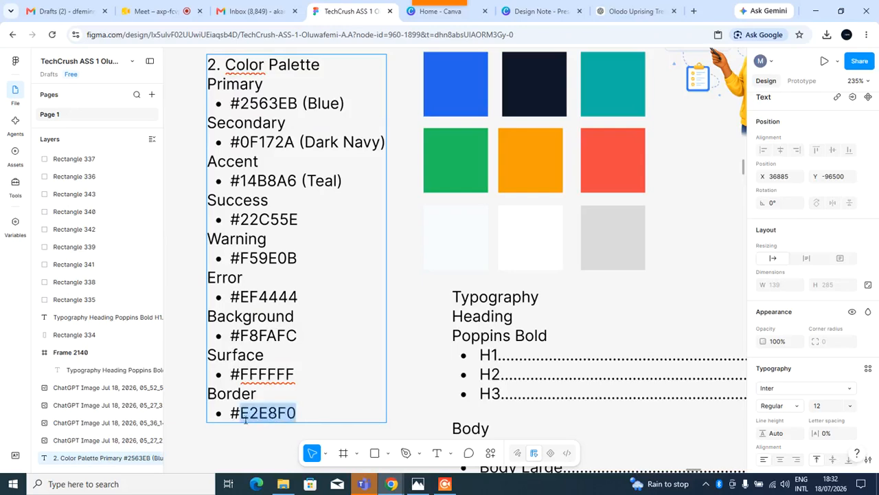
pyautogui.press('Escape')
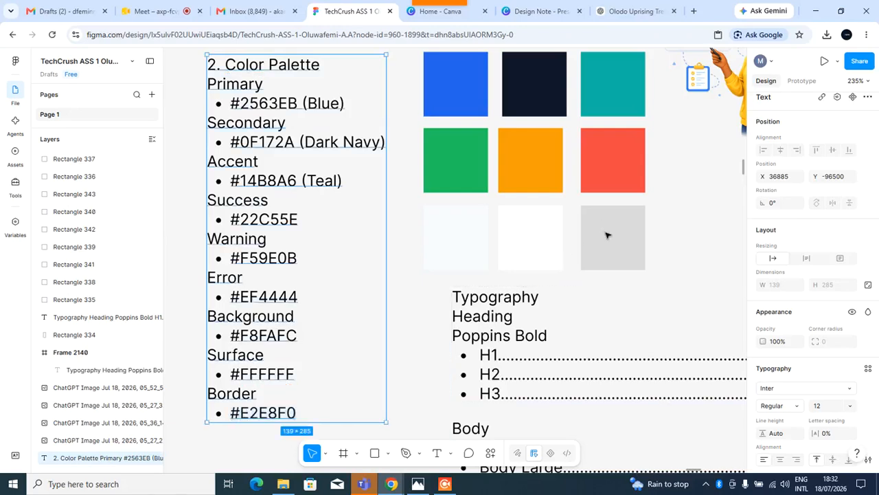
pyautogui.click(626, 250)
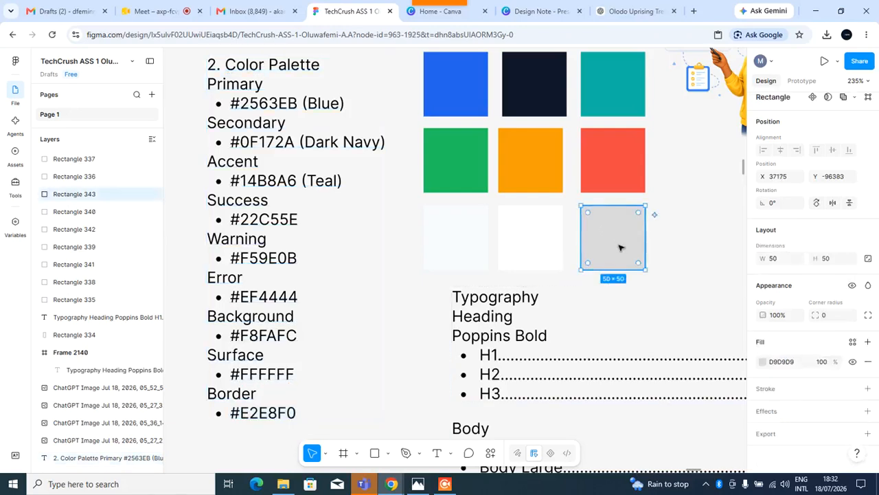
pyautogui.click(788, 364)
pyautogui.hotkey('ctrl', 'v')
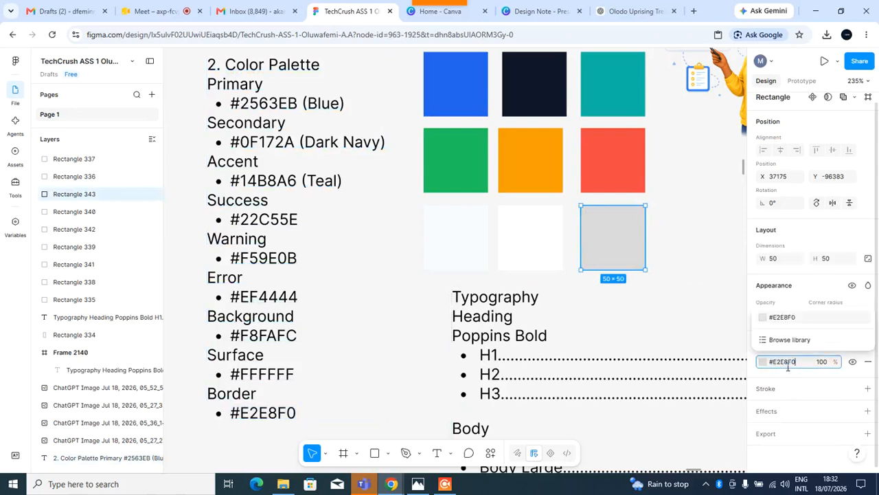
pyautogui.press('Return')
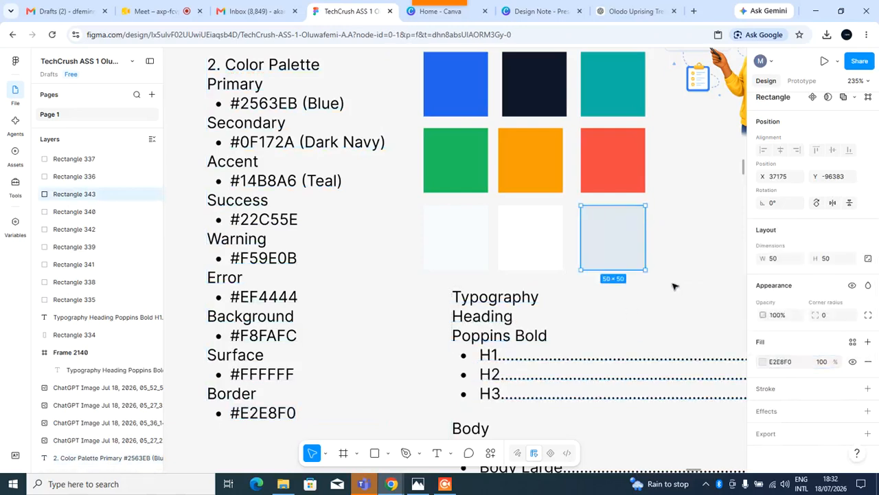
# Create a colour style named TV Primary from the fill of the blue primary swatch.
pyautogui.click(673, 291)
pyautogui.scroll(1, 673, 289)
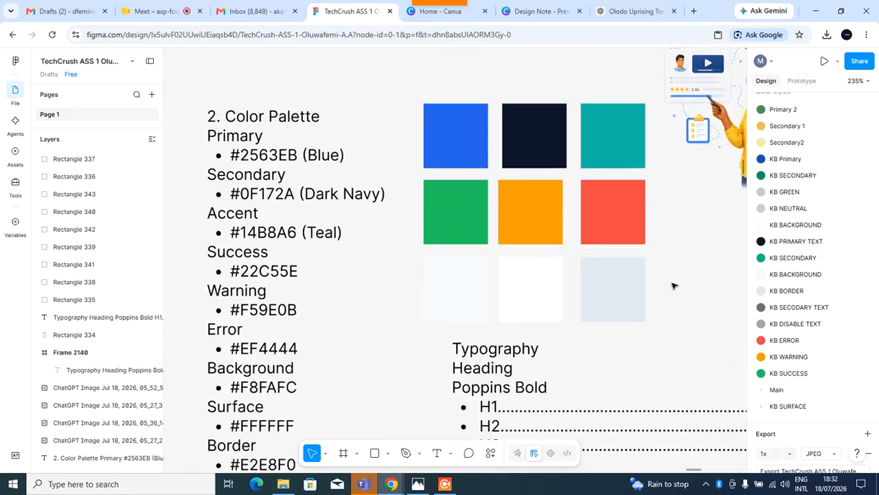
pyautogui.scroll(-1, 673, 286)
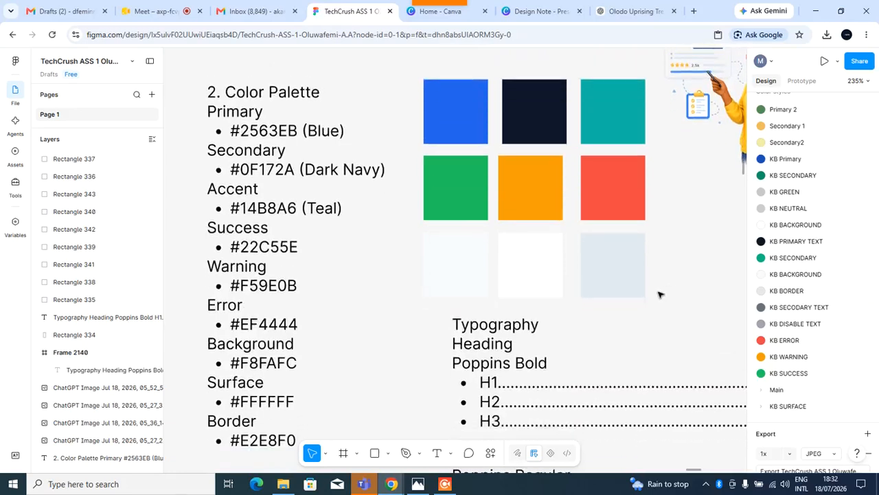
pyautogui.scroll(1, 659, 294)
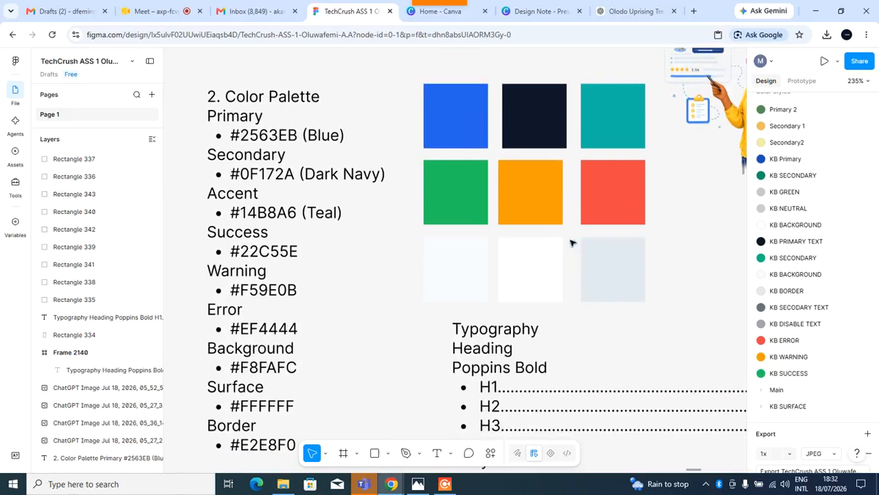
pyautogui.click(448, 122)
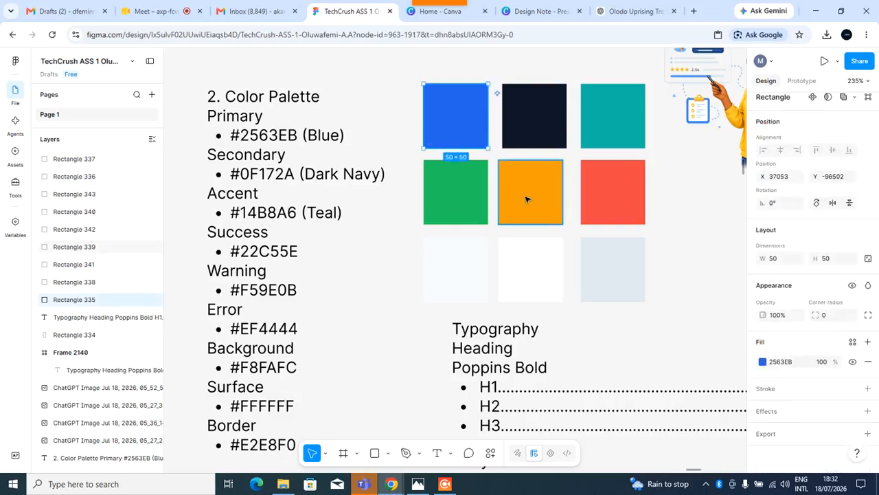
pyautogui.click(867, 343)
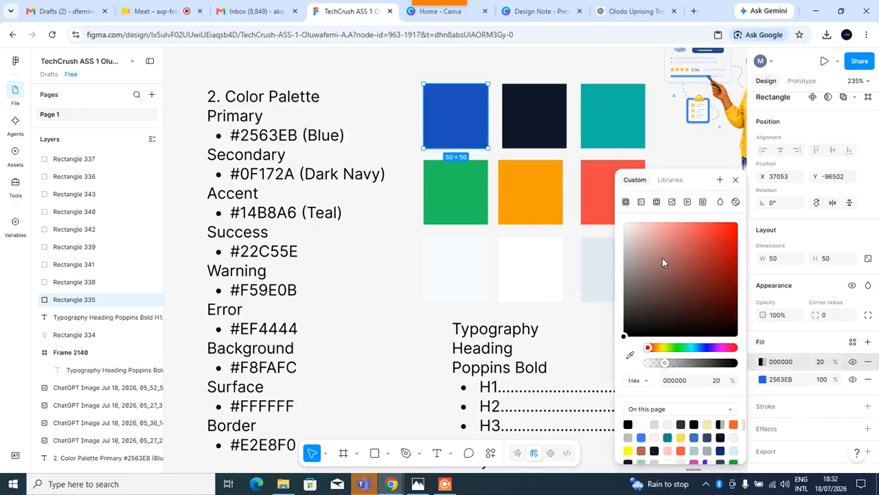
pyautogui.click(719, 181)
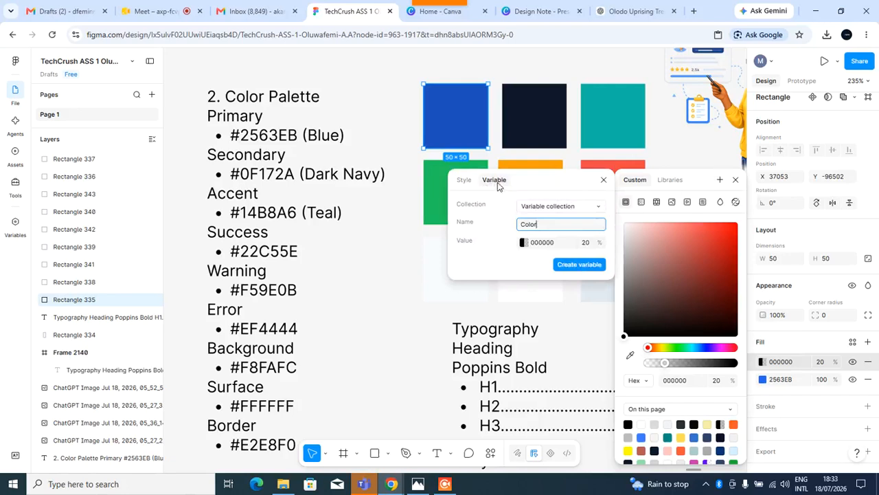
pyautogui.click(462, 183)
pyautogui.click(464, 182)
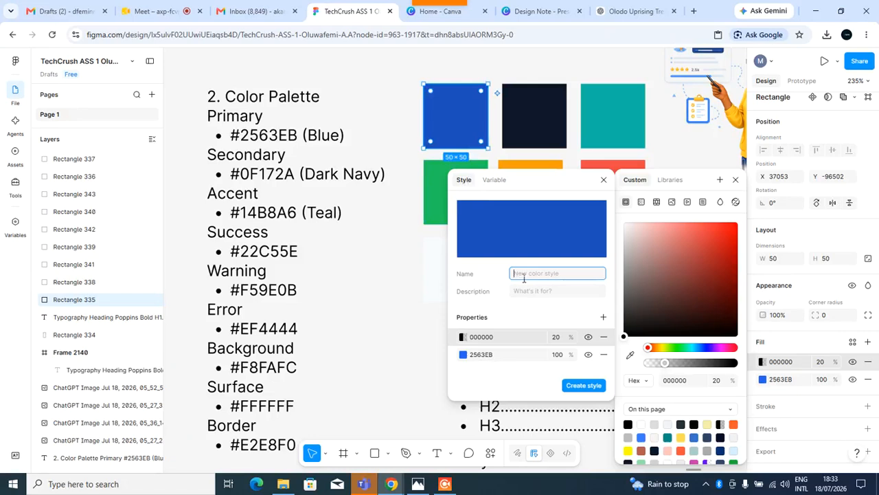
pyautogui.write('P')
pyautogui.press('BackSpace')
pyautogui.write('TV Primary')
pyautogui.click(531, 294)
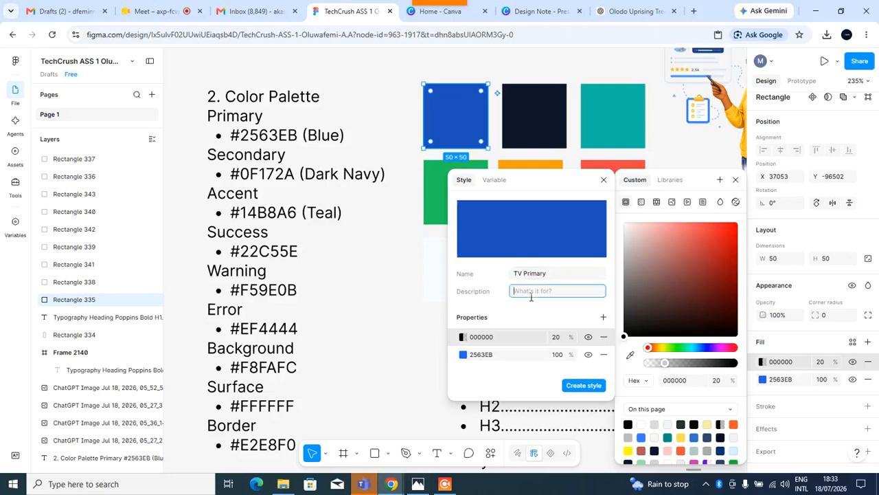
pyautogui.write('TV')
pyautogui.click(577, 386)
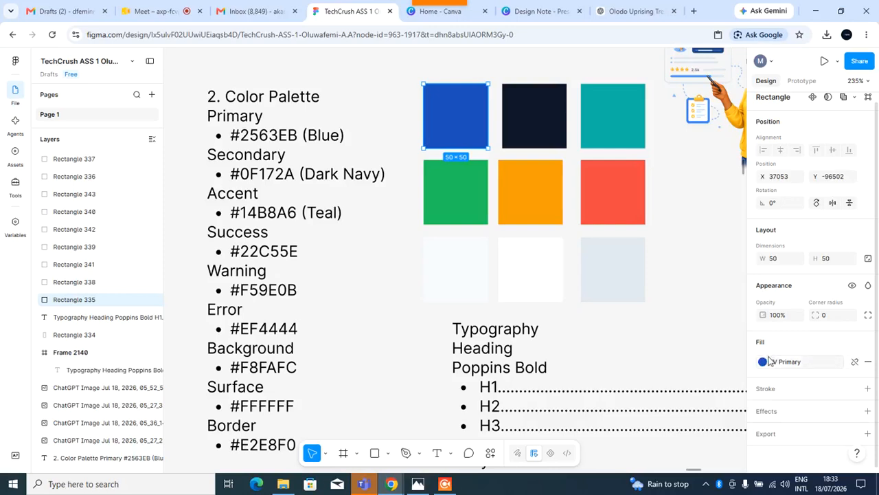
# Apply the TV Primary style to a temporary copy of the border swatch and delete the copy.
pyautogui.click(633, 281)
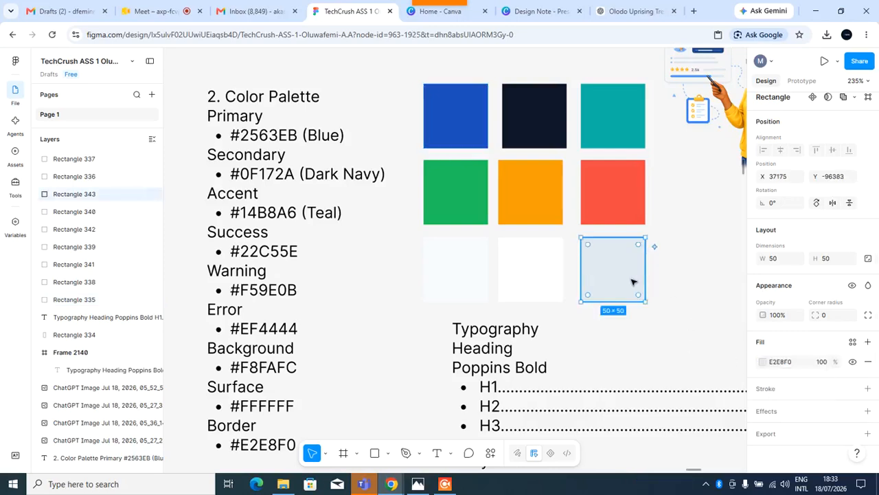
pyautogui.moveTo(633, 281); pyautogui.dragTo(660, 363)
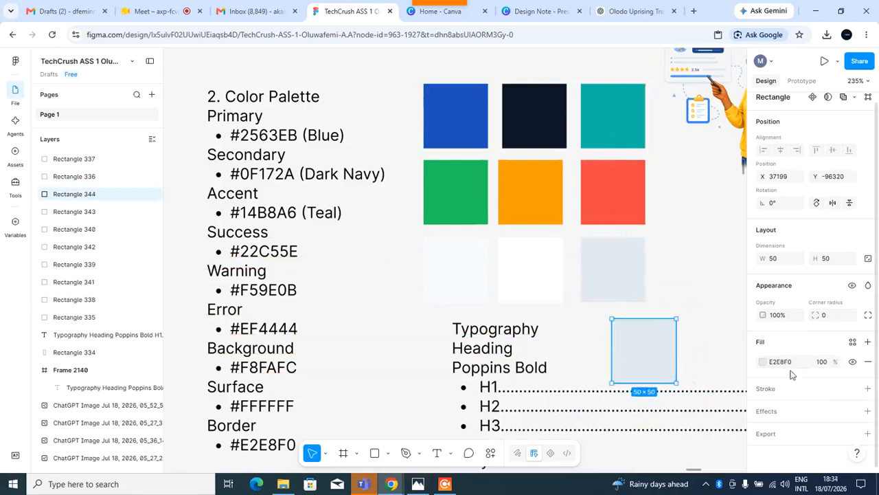
pyautogui.click(852, 343)
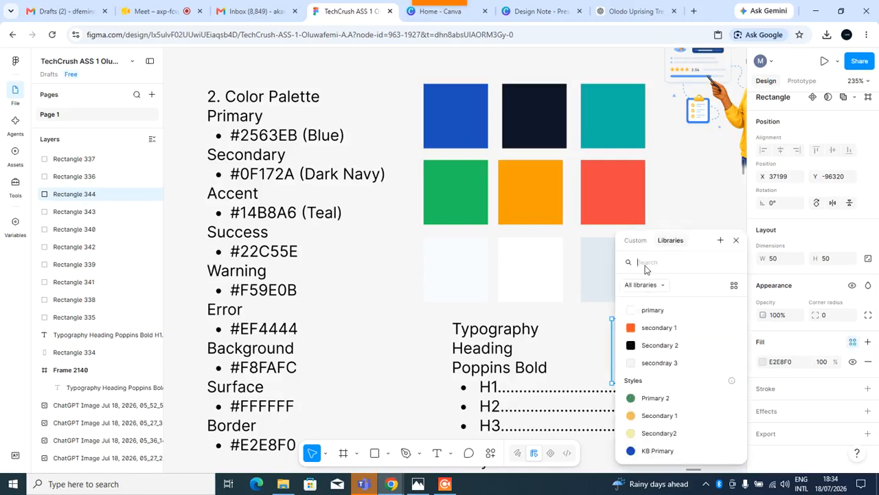
pyautogui.write('tv')
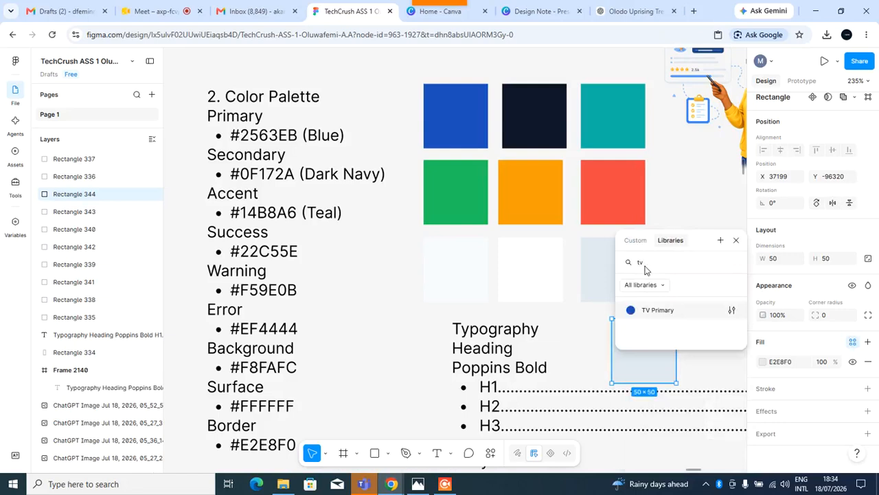
pyautogui.click(654, 314)
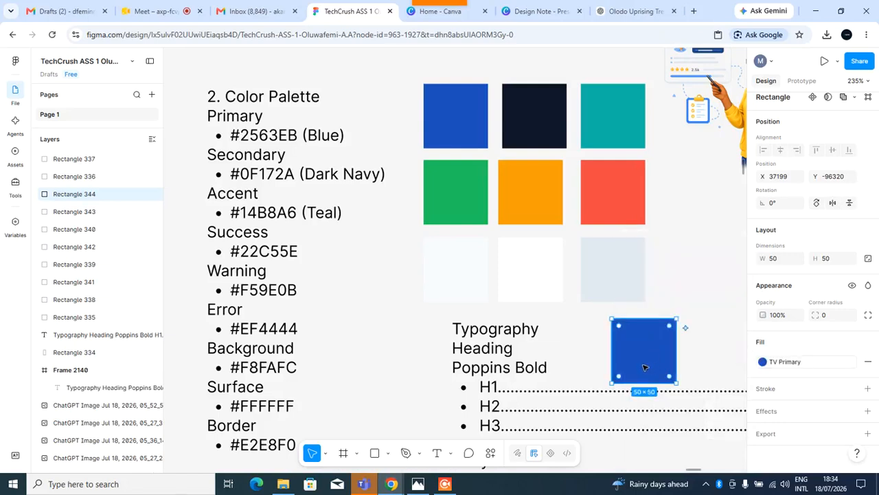
pyautogui.press('Delete')
# Create a colour style named TV Secondary with description "Tv Secodary color" from the dark navy swatch's fill.
pyautogui.click(529, 105)
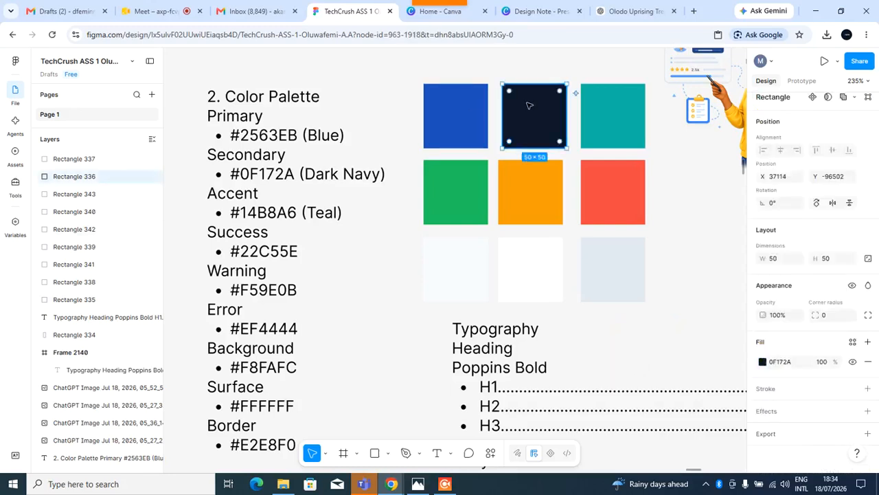
pyautogui.click(868, 346)
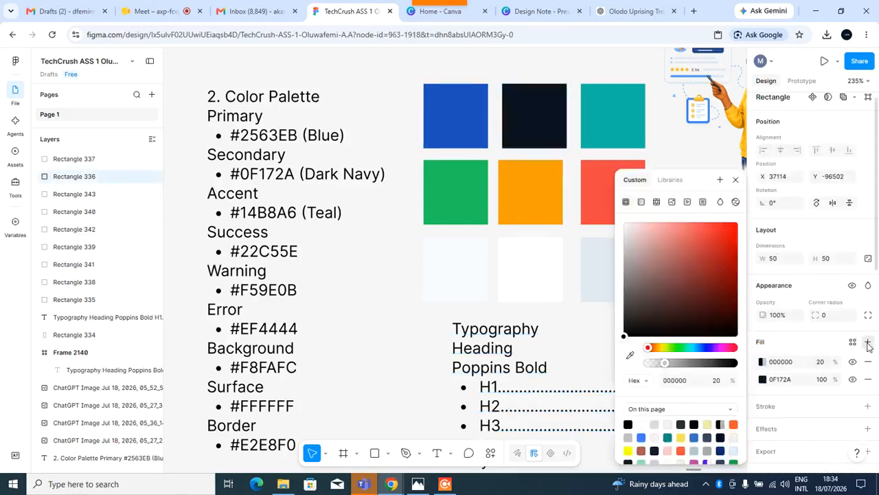
pyautogui.click(720, 180)
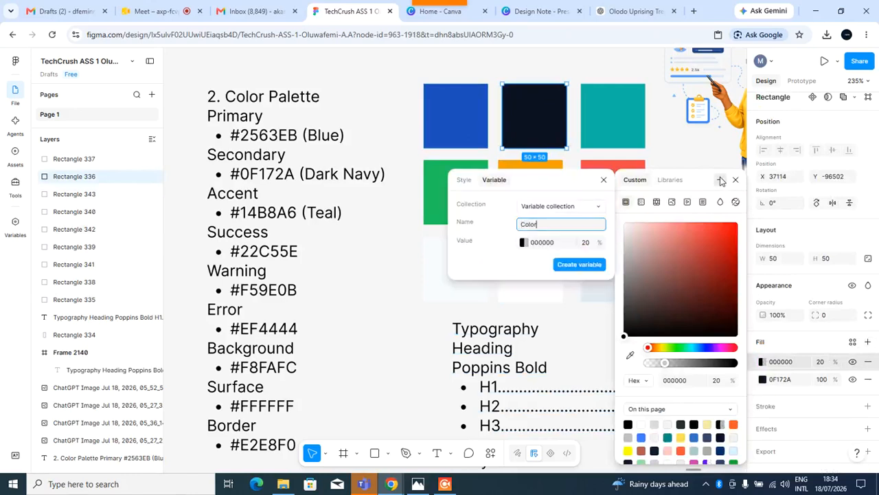
pyautogui.click(465, 180)
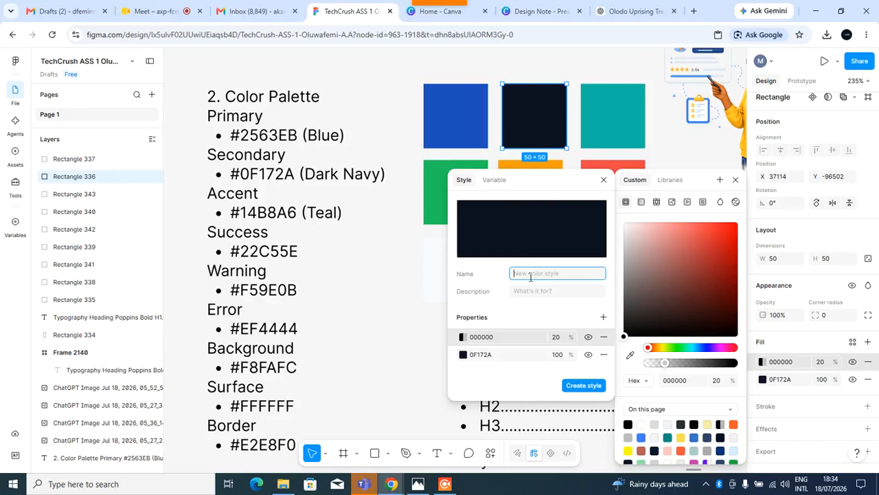
pyautogui.write('TV Secondary')
pyautogui.click(531, 296)
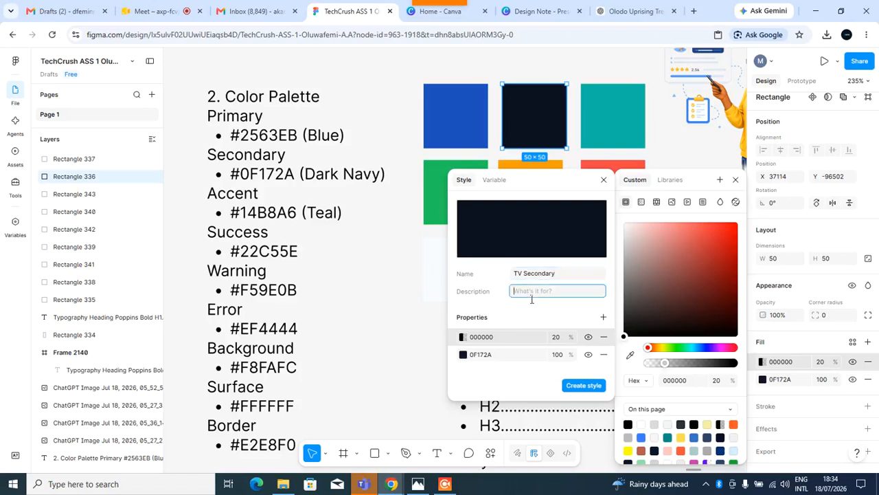
pyautogui.write('Tv')
pyautogui.write('Secodary color')
pyautogui.click(584, 386)
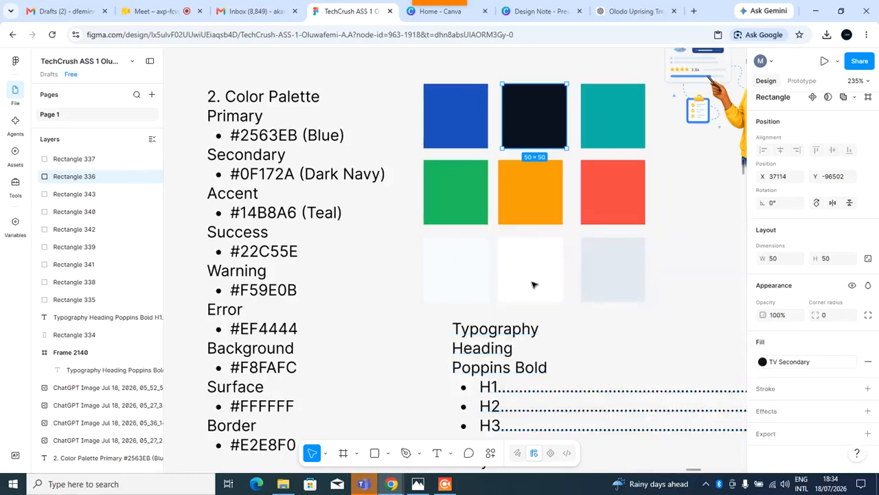
# Create a colour style named TV Accent with description "Tv Accent color" from the teal swatch's fill.
pyautogui.click(691, 158)
pyautogui.click(670, 233)
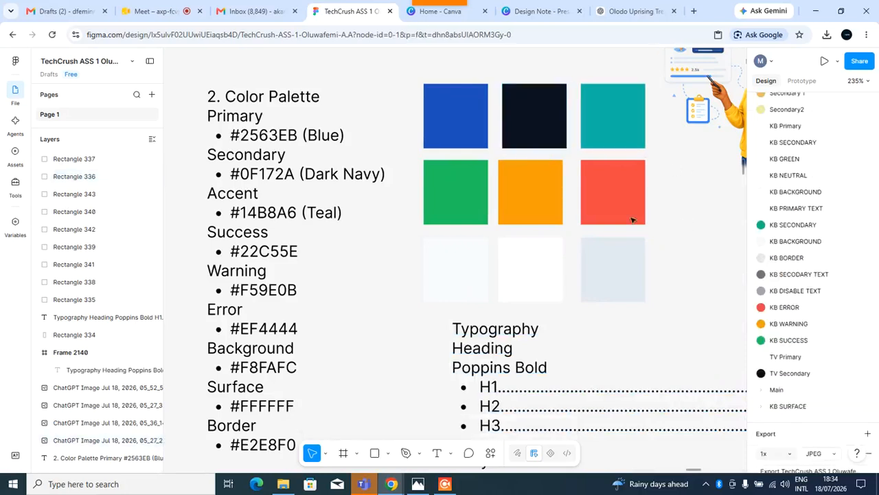
pyautogui.click(611, 135)
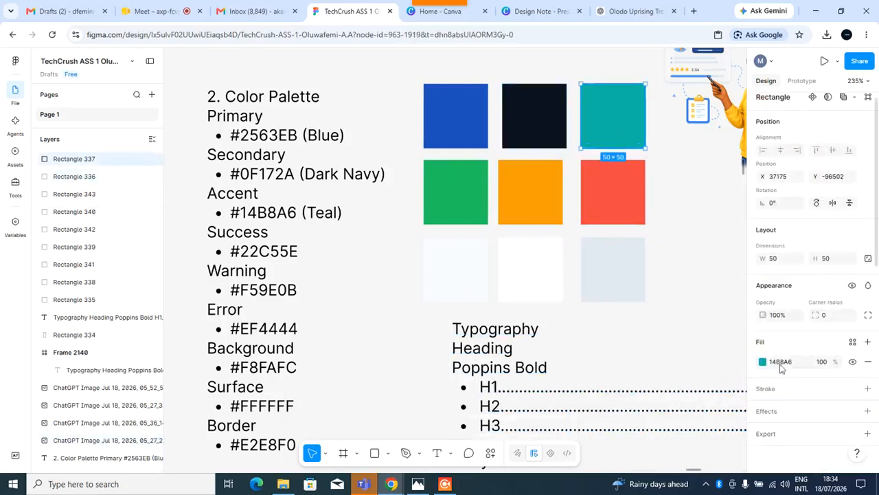
pyautogui.click(869, 344)
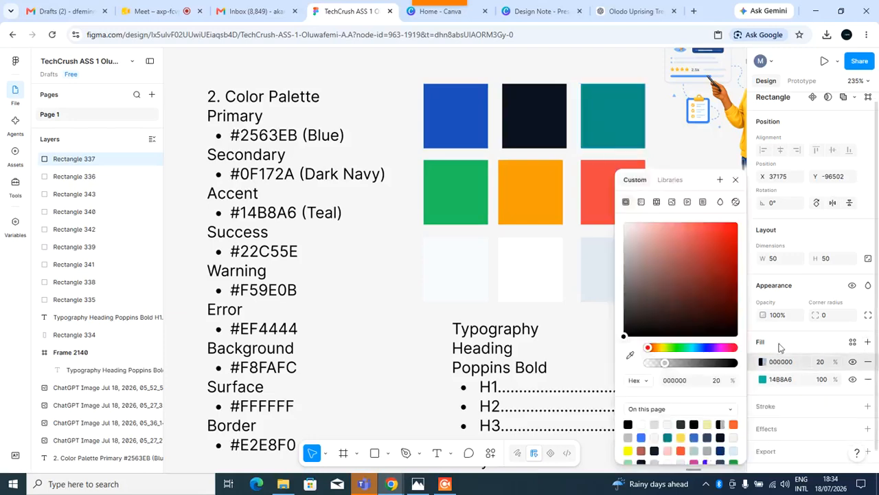
pyautogui.click(721, 181)
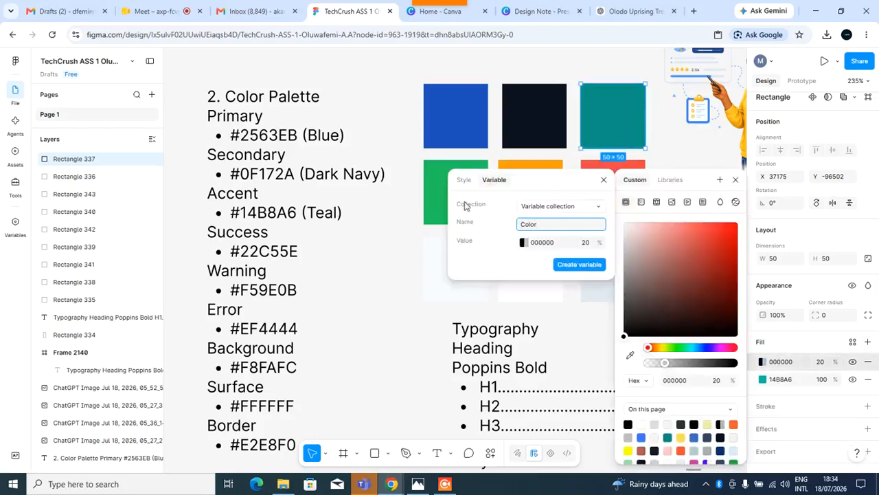
pyautogui.click(464, 180)
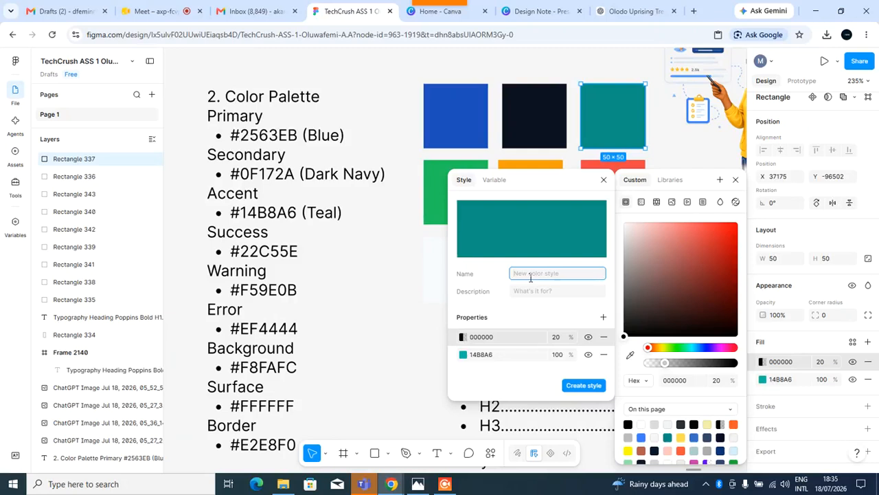
pyautogui.write('TV Accent')
pyautogui.click(539, 295)
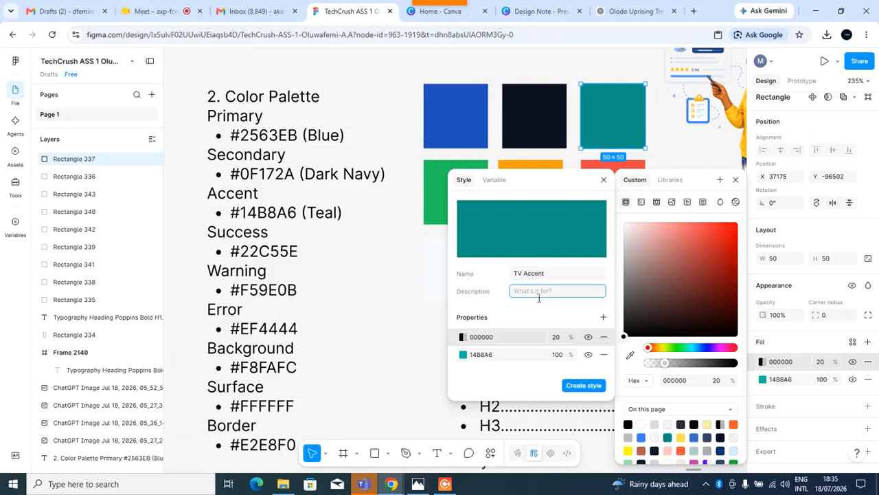
pyautogui.write('Tv Accent color')
pyautogui.click(584, 386)
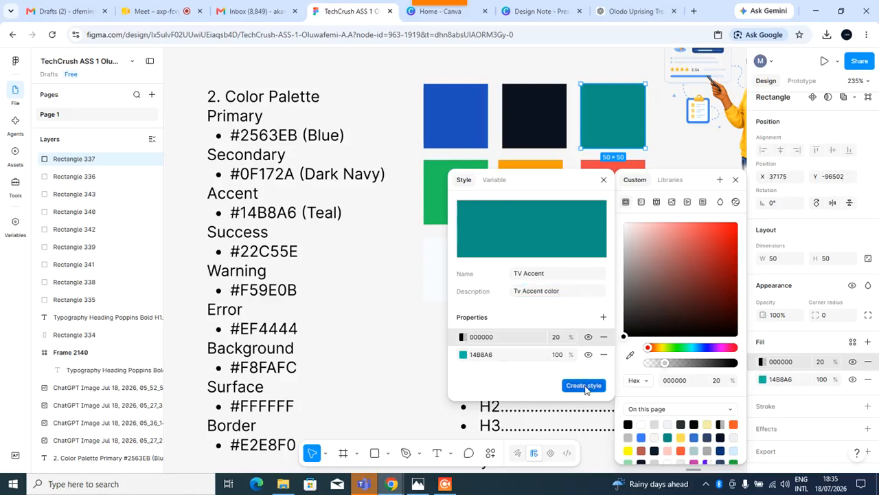
# Start creating a colour style from the green success swatch's fill and begin entering its name.
pyautogui.click(472, 194)
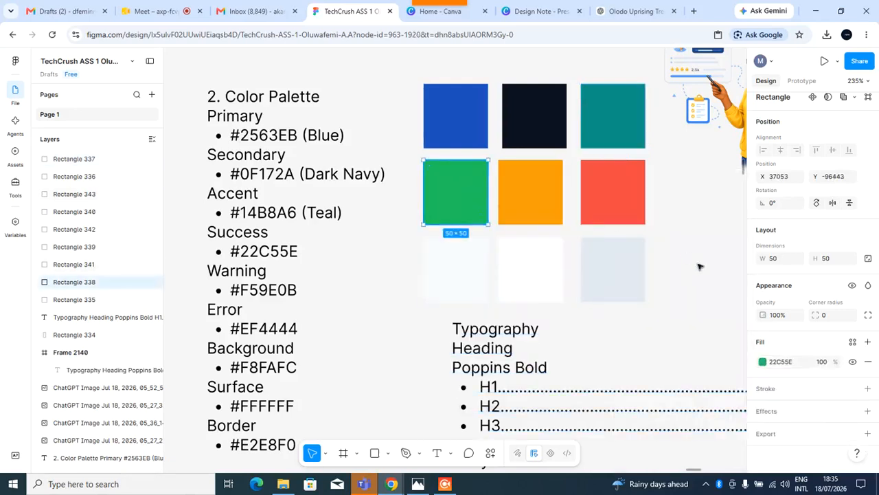
pyautogui.click(868, 342)
pyautogui.click(720, 180)
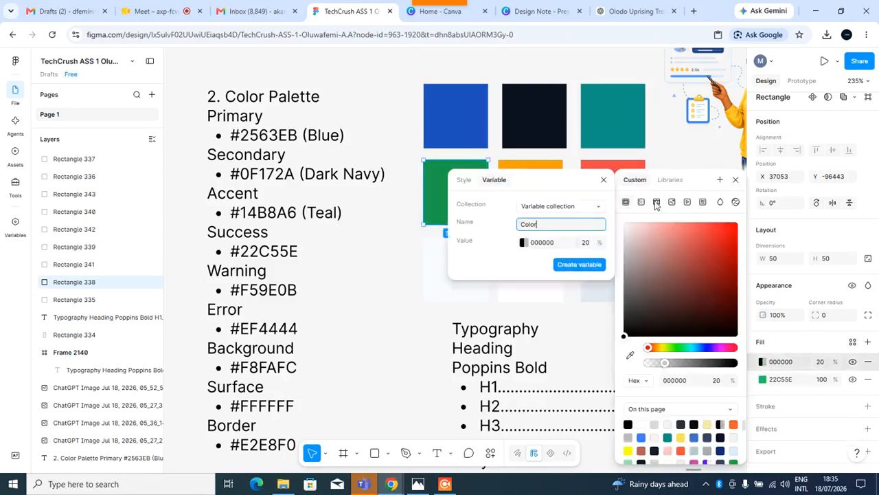
pyautogui.click(464, 180)
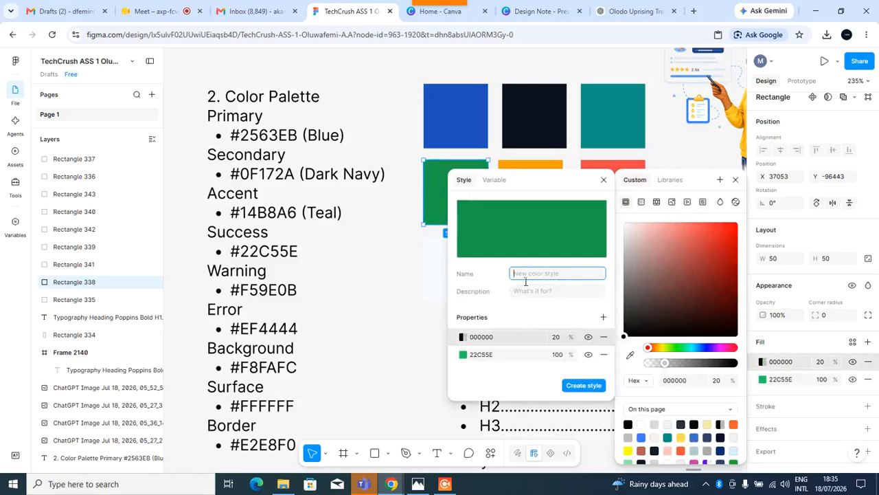
pyautogui.write('Tv')
pyautogui.press('BackSpace')
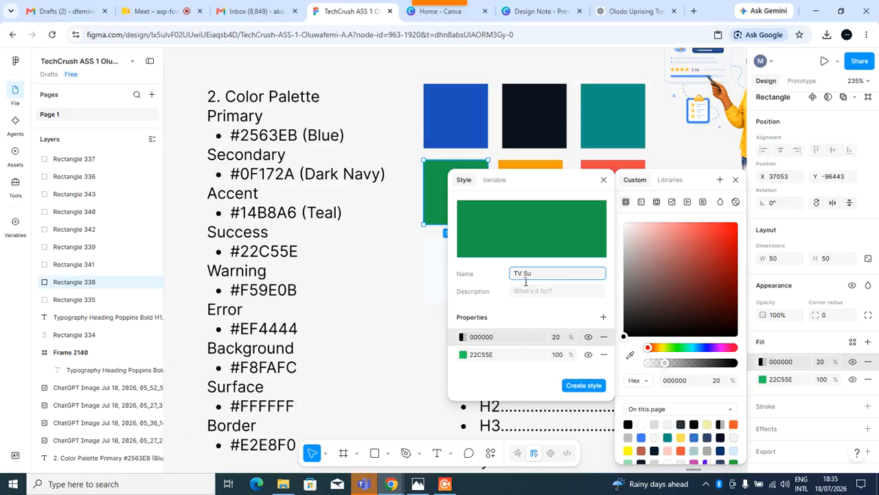
# Finish naming the green swatch's colour style TV Success, describe it as "Tv success color", and create it.
pyautogui.write('ccess')
pyautogui.click(528, 296)
pyautogui.write('TV')
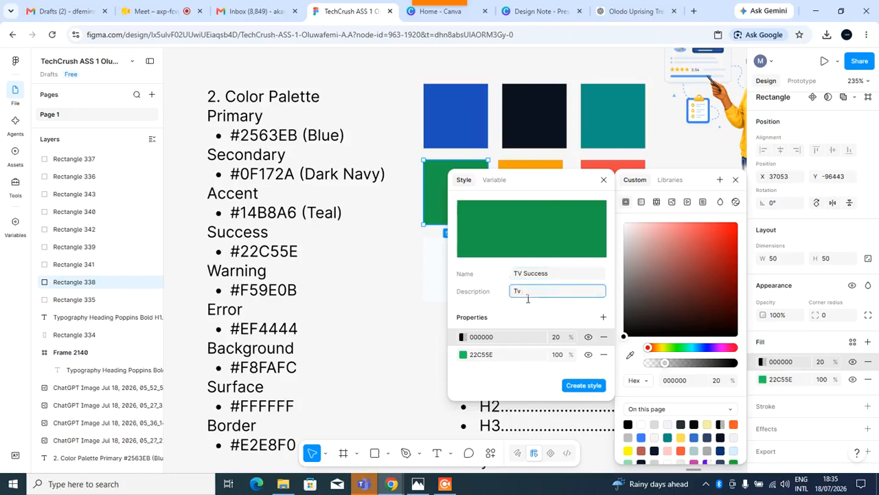
pyautogui.write(' success color')
pyautogui.click(581, 386)
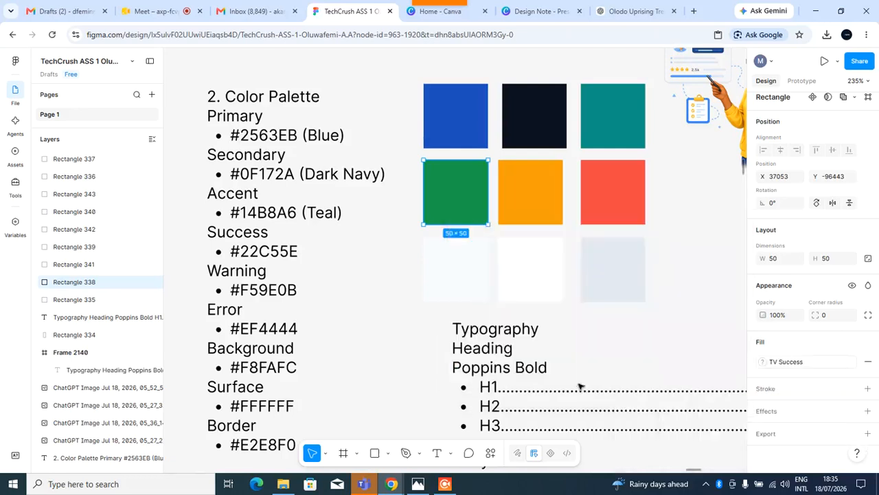
# Create a colour style named TV Warning with description "Tv Warnig color" from the orange swatch's fill.
pyautogui.click(545, 209)
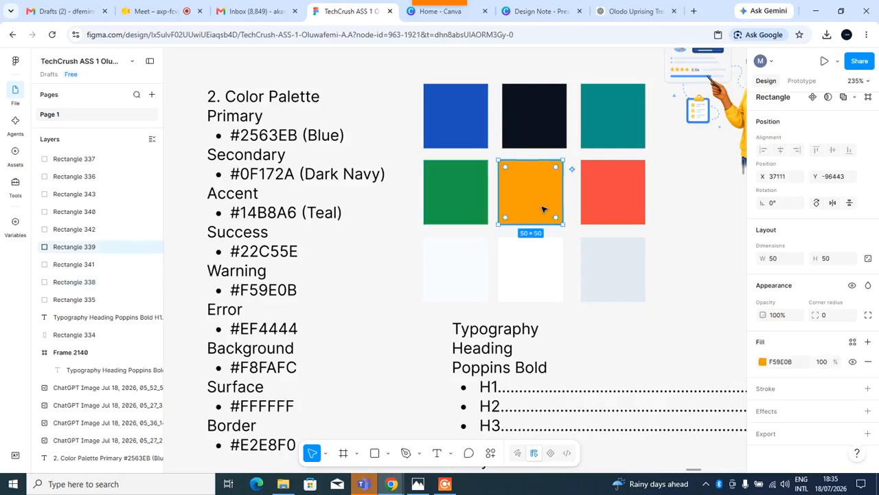
pyautogui.click(867, 342)
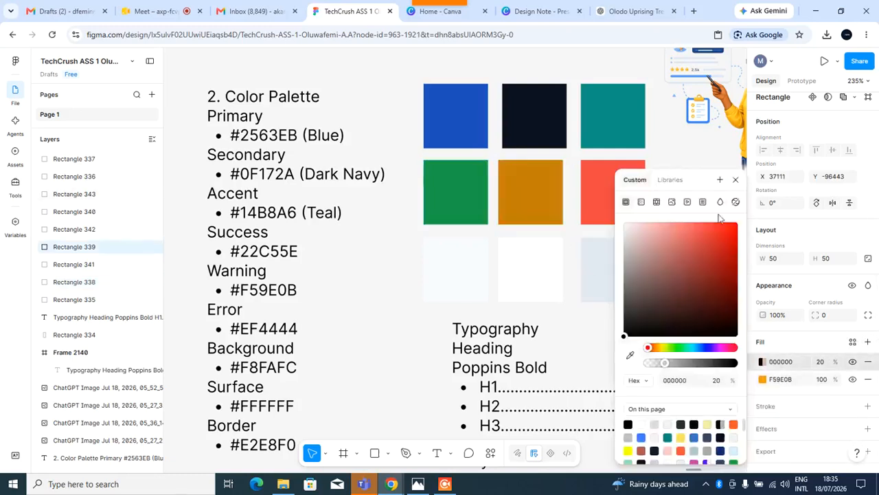
pyautogui.click(720, 179)
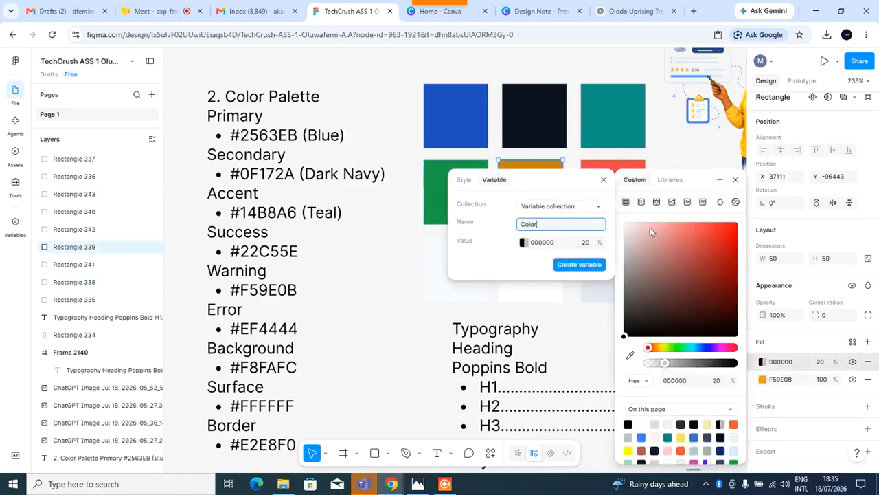
pyautogui.click(463, 180)
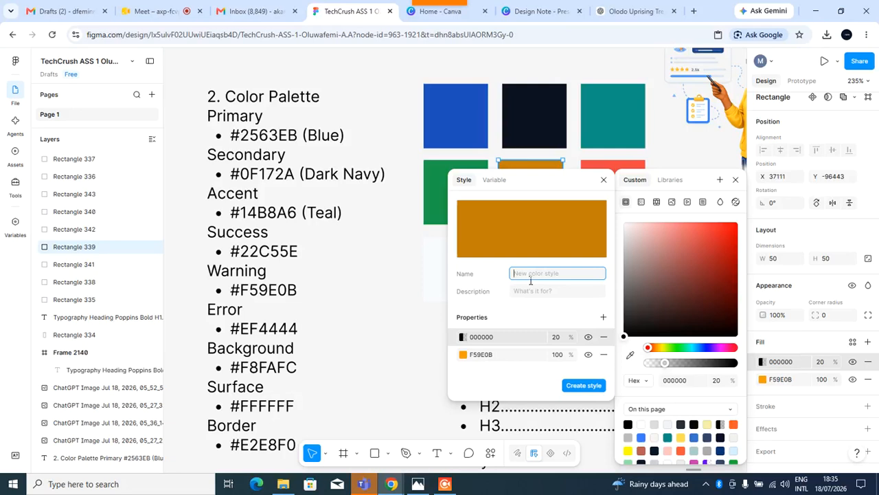
pyautogui.write('TV Warning')
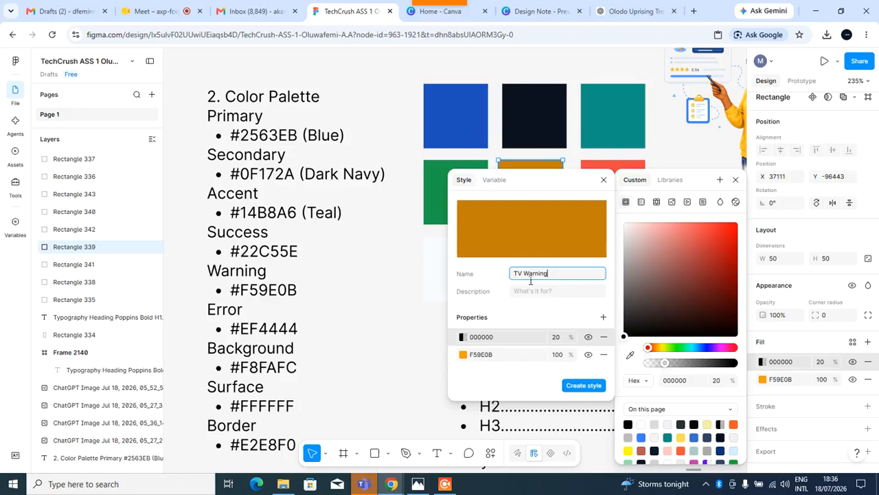
pyautogui.click(527, 296)
pyautogui.write('Tv')
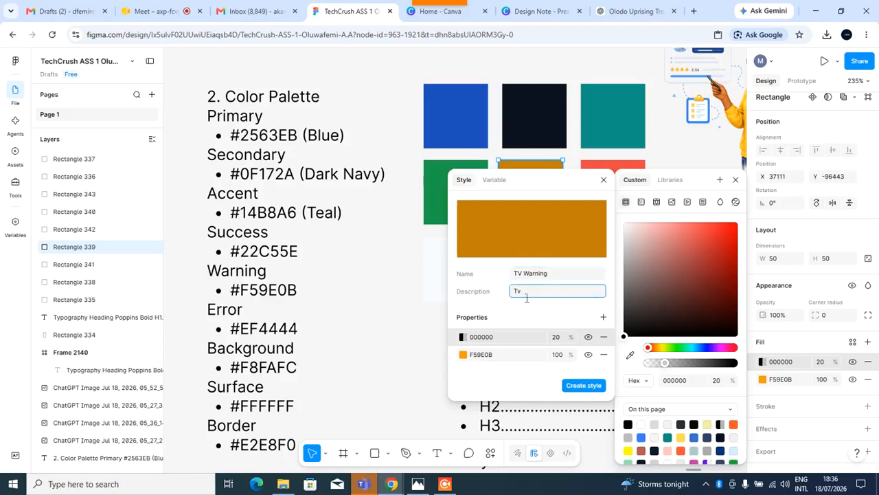
pyautogui.write(' Warnig color')
pyautogui.click(589, 386)
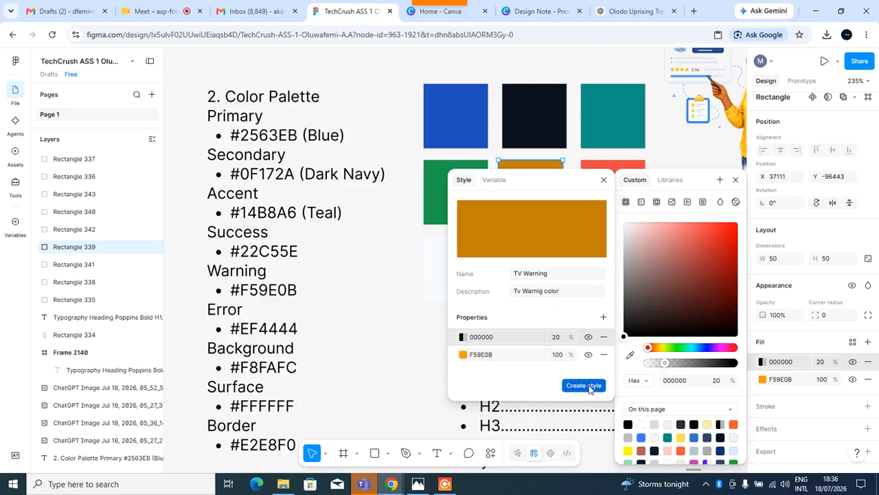
# Create a colour style named TV Error with description "Tv Error color" from the red swatch's fill.
pyautogui.click(598, 206)
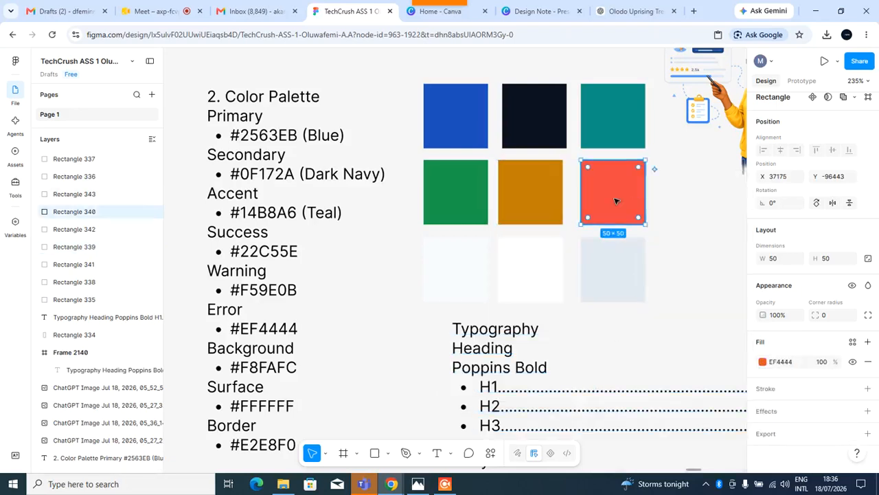
pyautogui.click(868, 342)
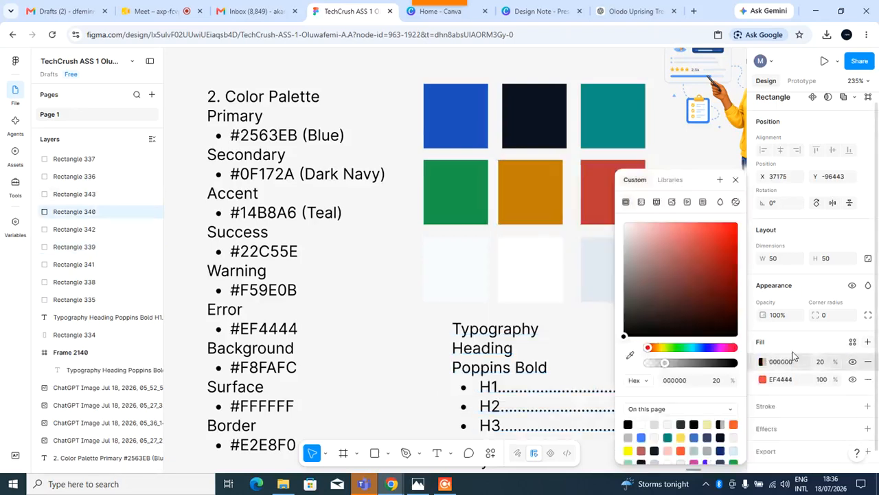
pyautogui.click(720, 180)
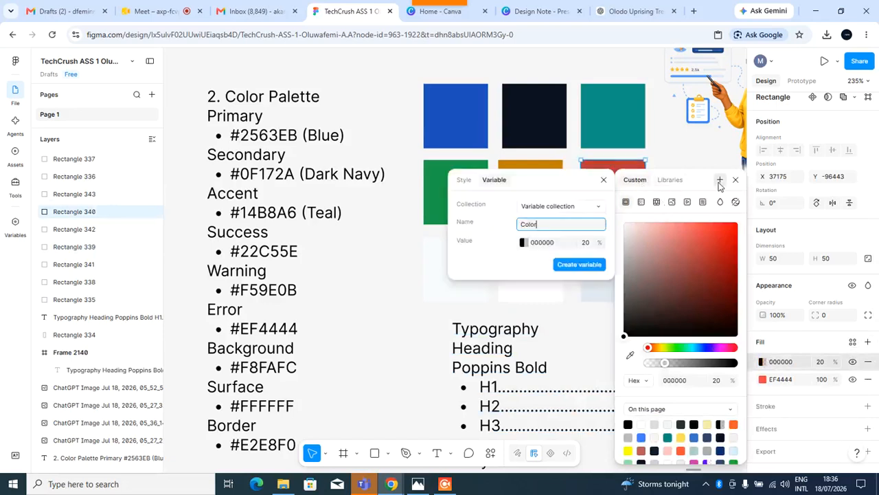
pyautogui.click(464, 180)
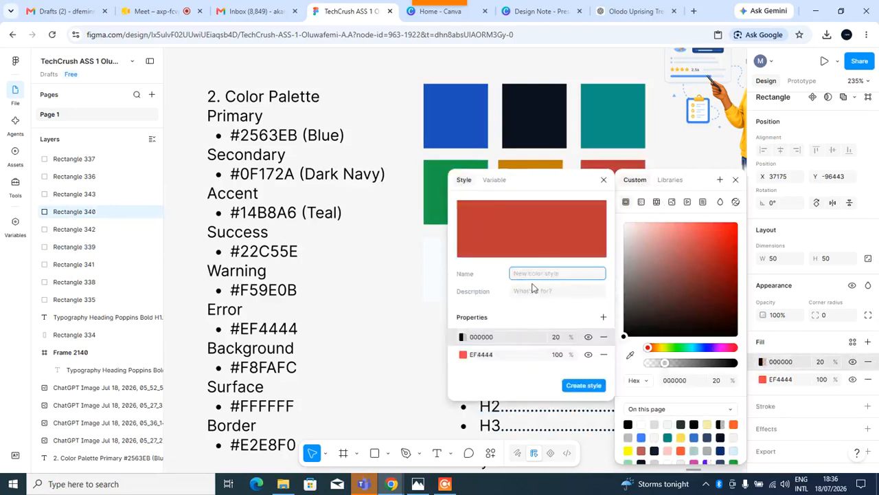
pyautogui.write('TV Error')
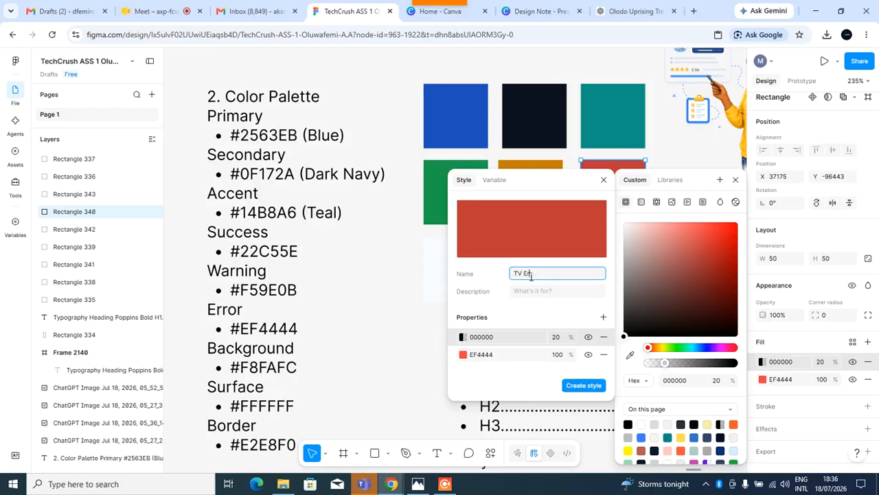
pyautogui.click(548, 294)
pyautogui.write('Tv')
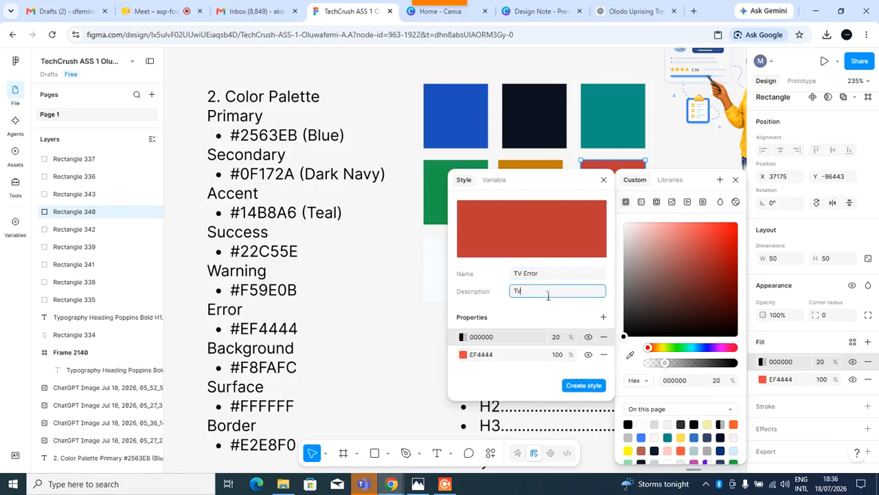
pyautogui.write(' Error color')
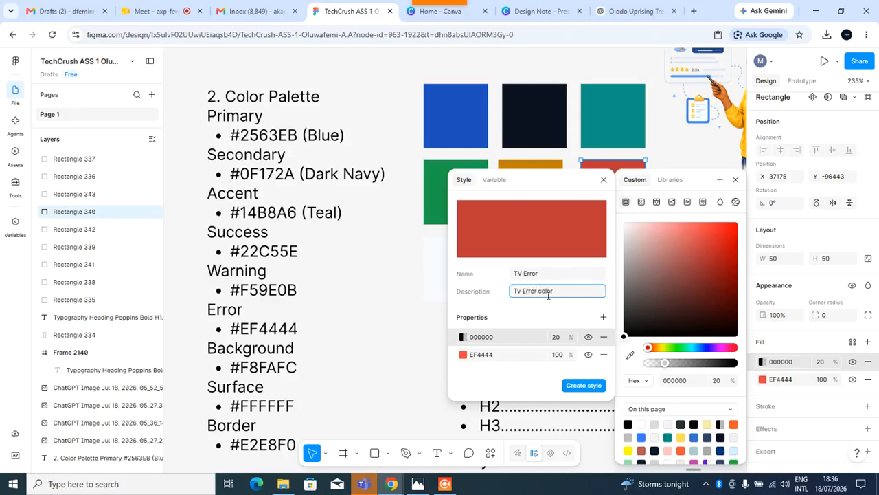
pyautogui.click(584, 385)
# Create a colour style named TV background with description "Tv background color" from the first light swatch's fill.
pyautogui.click(466, 287)
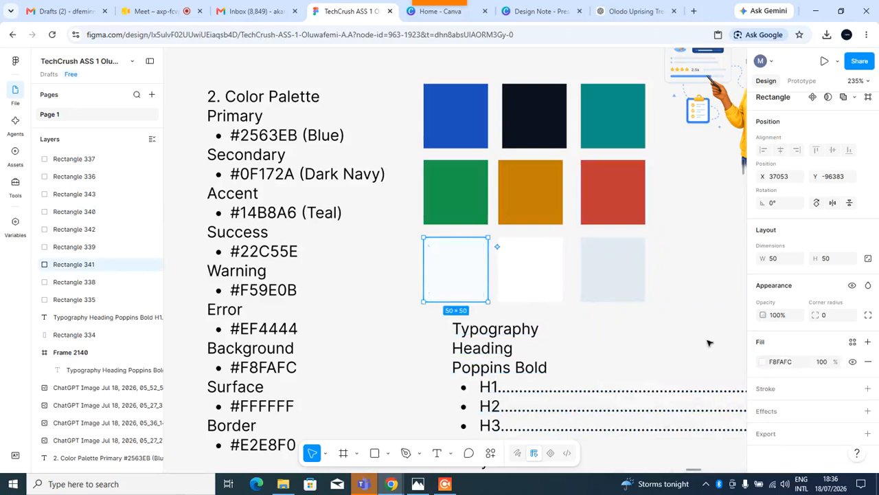
pyautogui.click(868, 342)
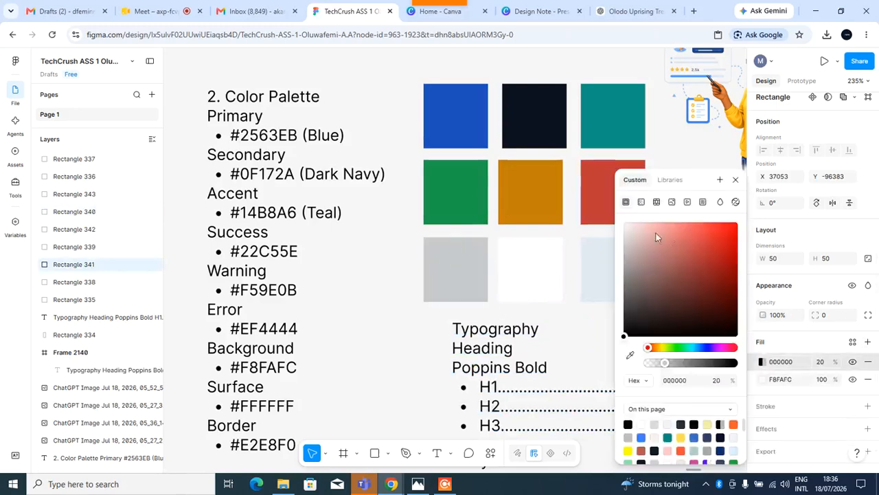
pyautogui.click(720, 179)
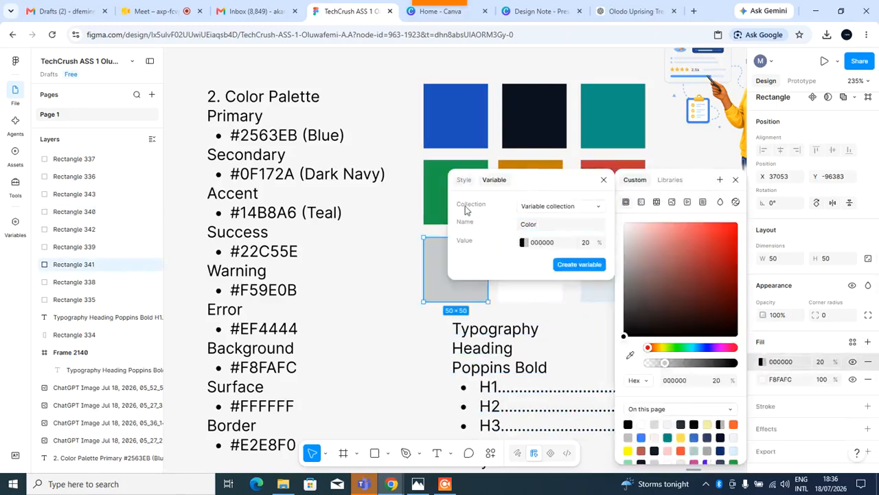
pyautogui.click(463, 180)
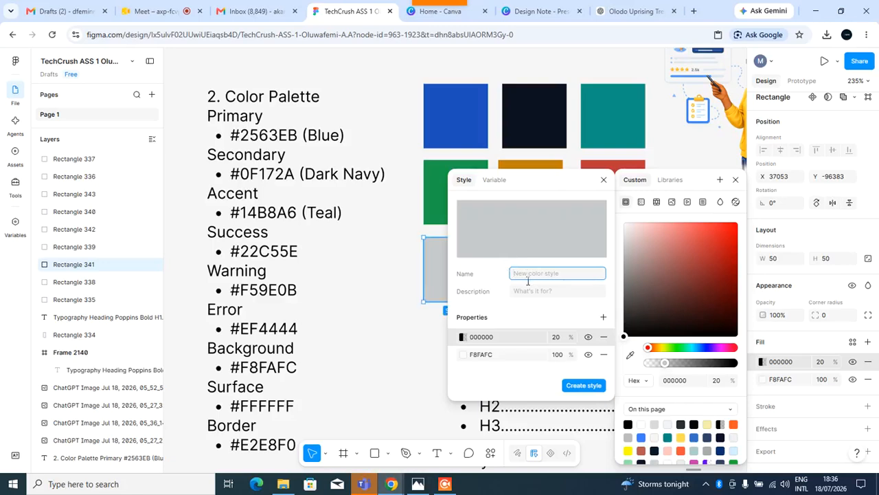
pyautogui.write('TV background')
pyautogui.click(525, 295)
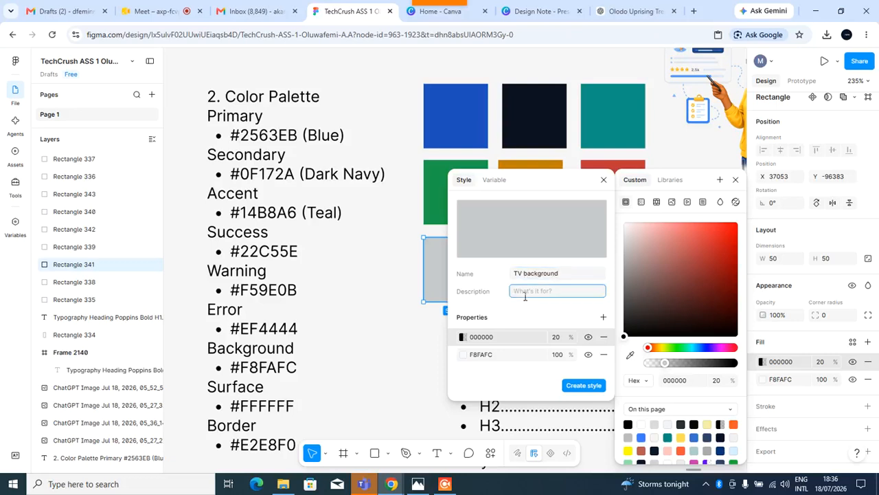
pyautogui.write('Tv background color')
pyautogui.click(584, 386)
# Create a colour style named TV Surface with description "Tv Surface color" from the white surface swatch's fill.
pyautogui.click(533, 289)
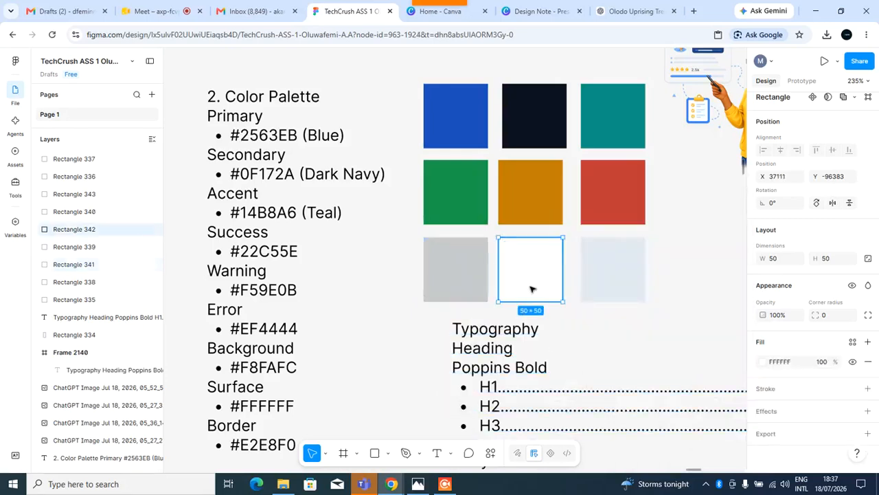
pyautogui.click(868, 342)
pyautogui.click(762, 362)
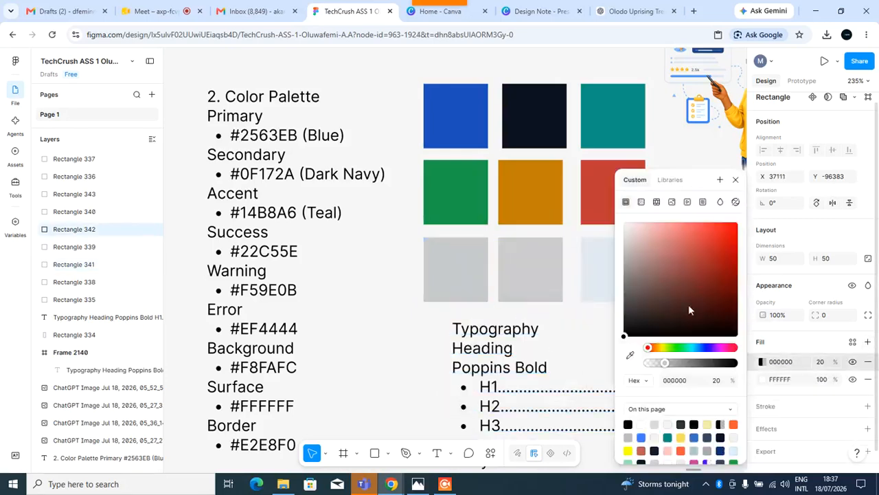
pyautogui.click(720, 179)
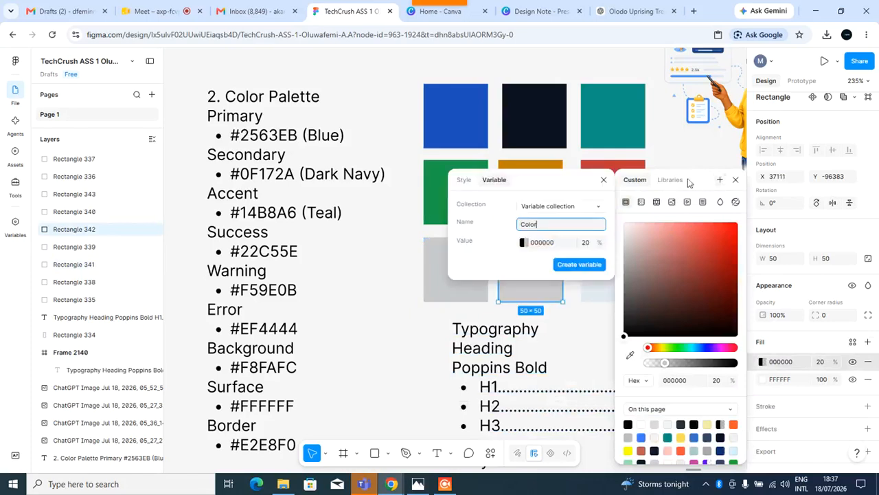
pyautogui.click(464, 180)
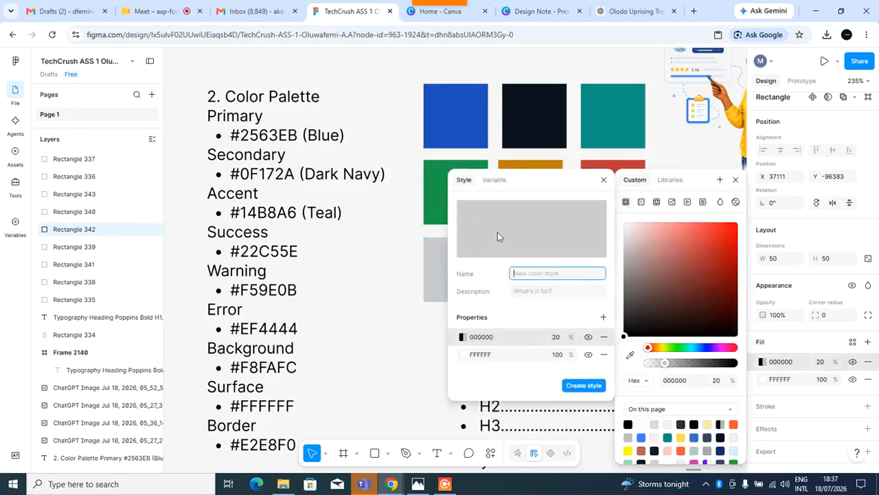
pyautogui.write('TV Surface')
pyautogui.click(540, 292)
pyautogui.write('Tv Sy')
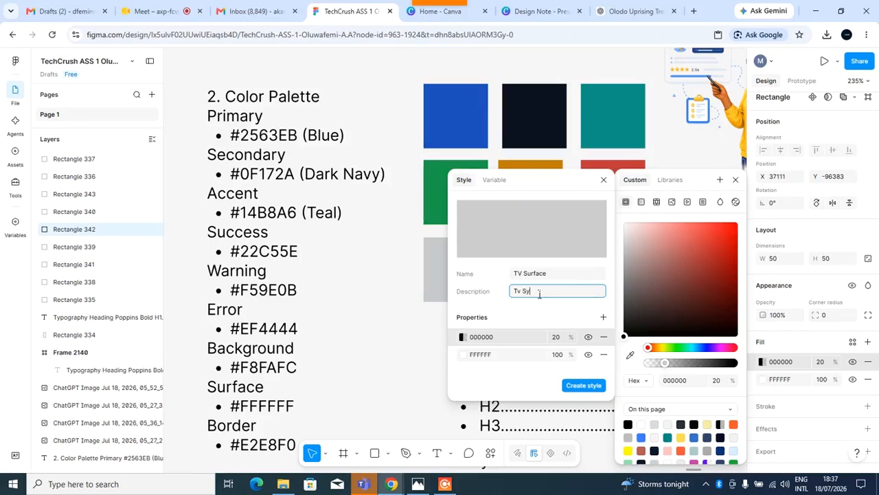
pyautogui.press('BackSpace')
pyautogui.write('urface color')
pyautogui.click(592, 387)
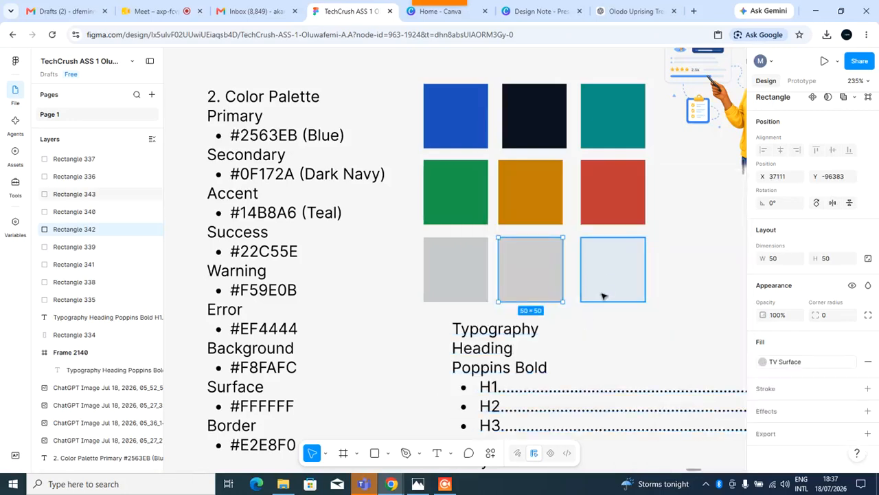
# Create a colour style named TV border with description "Tv Border color" from the light grey border swatch's fill.
pyautogui.click(608, 289)
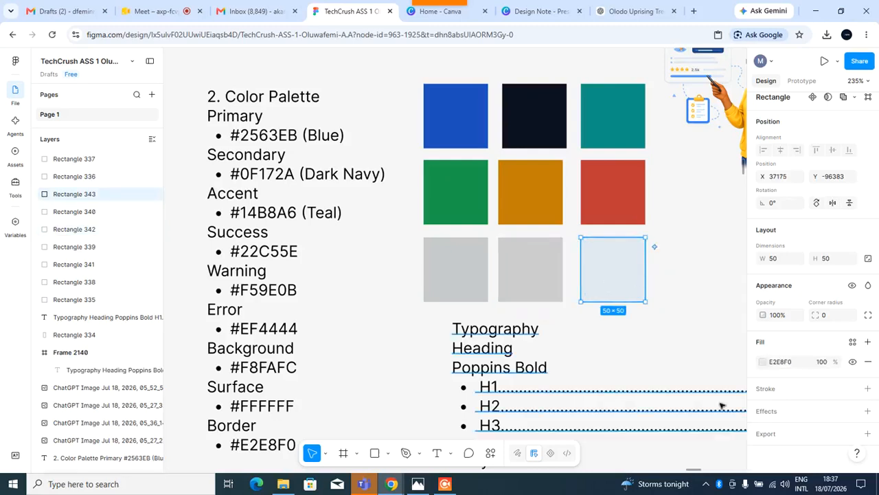
pyautogui.click(868, 342)
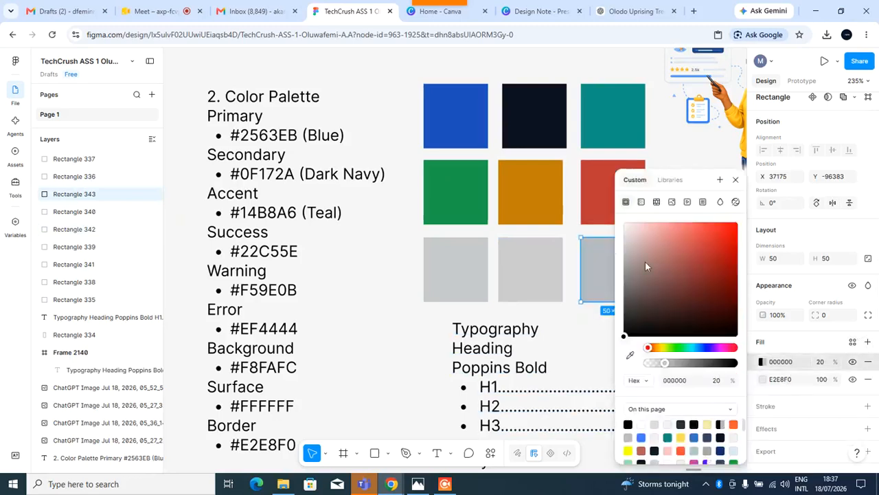
pyautogui.click(720, 179)
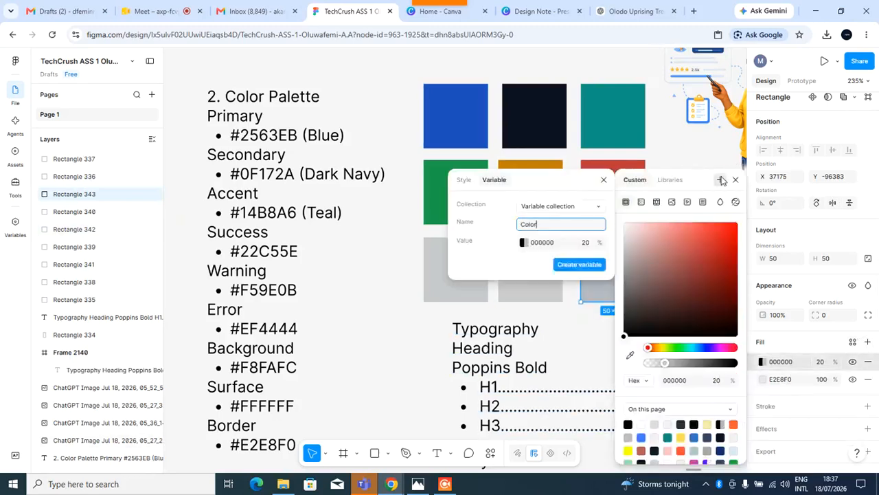
pyautogui.click(464, 180)
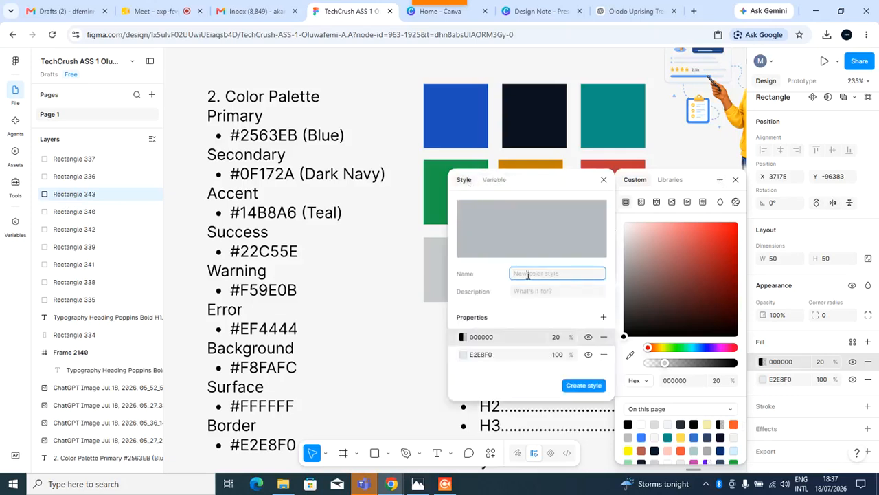
pyautogui.write('Tv')
pyautogui.press('BackSpace')
pyautogui.write('V border')
pyautogui.press('BackSpace')
pyautogui.press('BackSpace')
pyautogui.press('BackSpace')
pyautogui.write('der')
pyautogui.click(541, 294)
pyautogui.write('Tv')
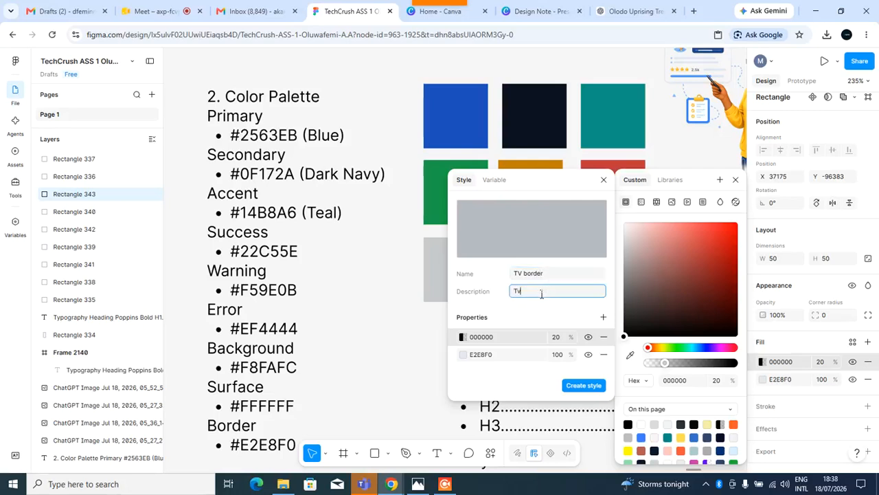
pyautogui.write(' Border color')
pyautogui.click(573, 385)
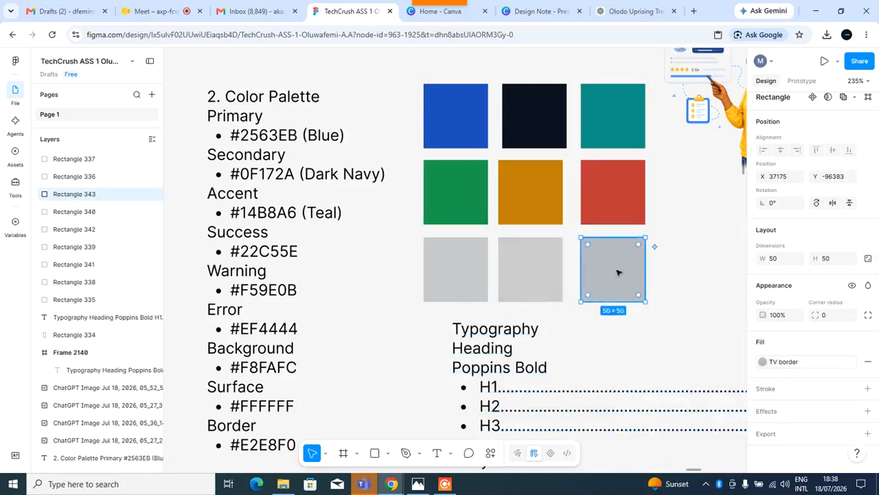
pyautogui.click(801, 366)
pyautogui.click(798, 361)
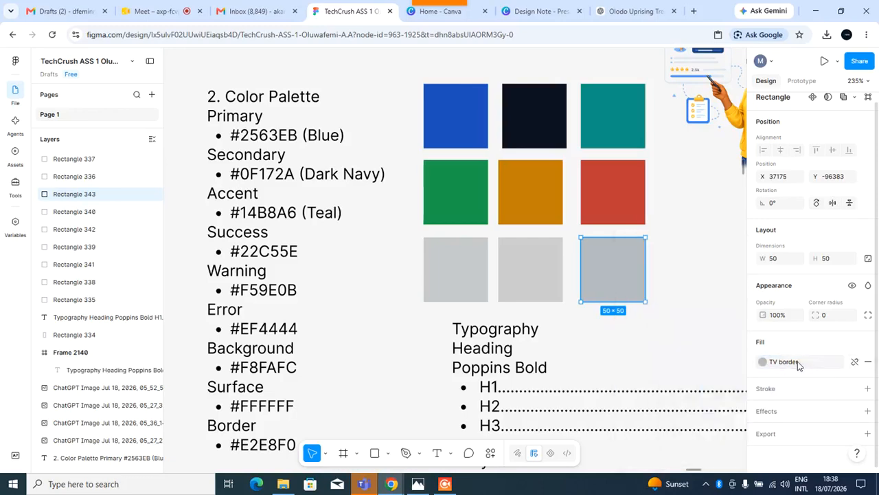
pyautogui.click(783, 362)
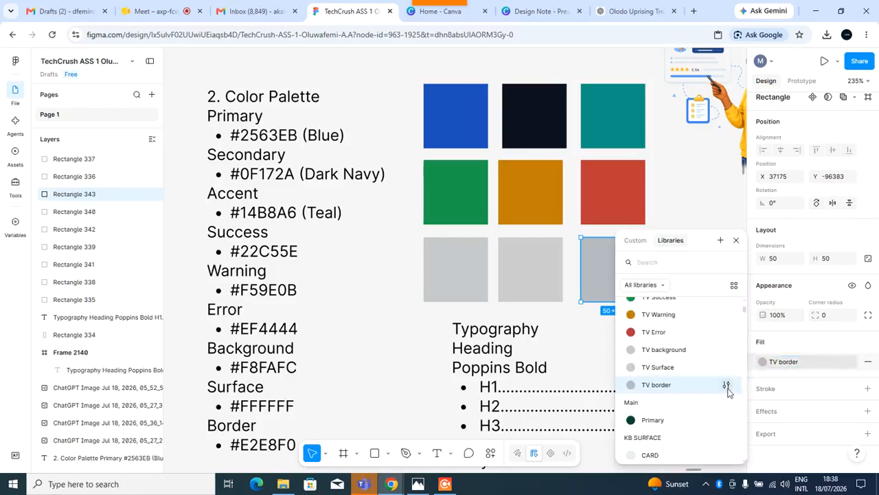
pyautogui.rightClick(727, 390)
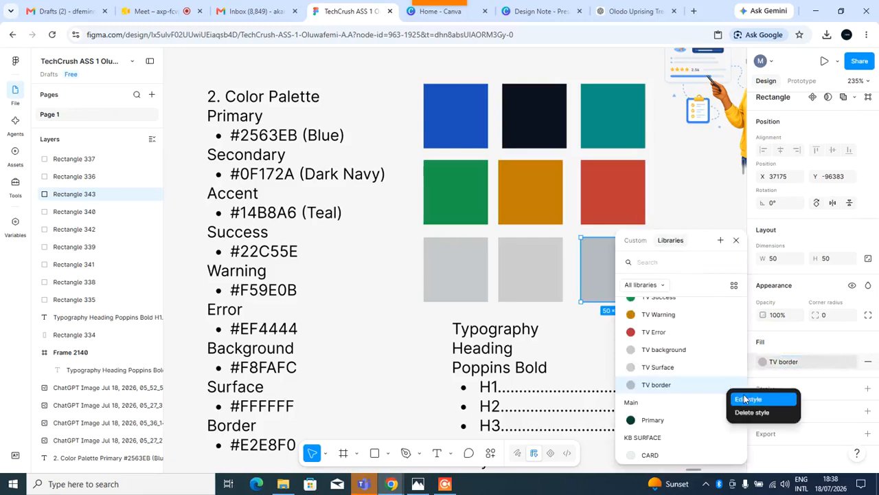
pyautogui.click(748, 399)
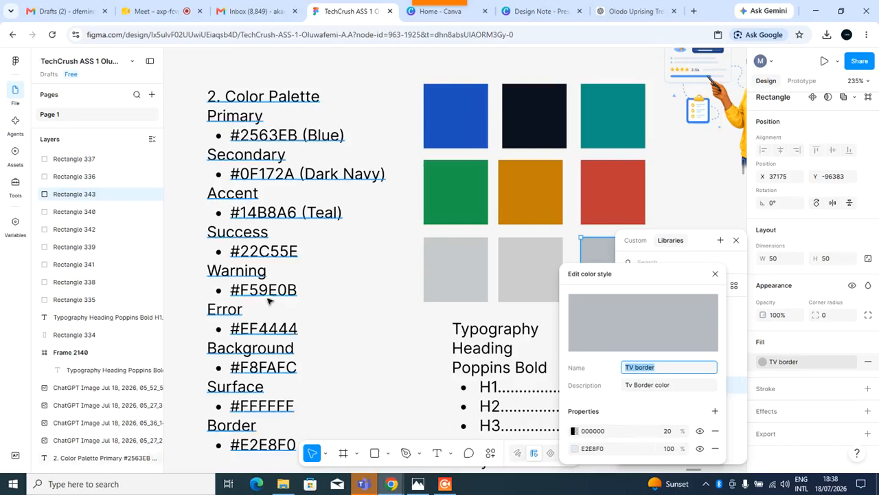
pyautogui.scroll(-1, 289, 325)
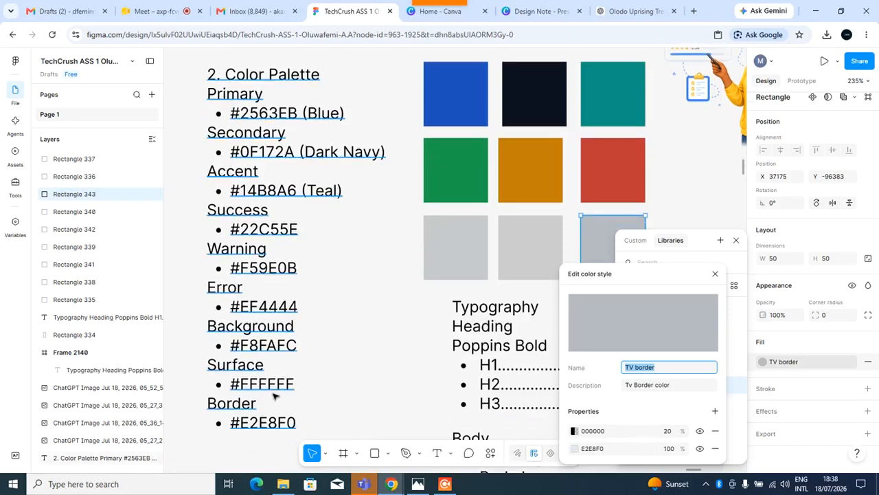
pyautogui.click(320, 405)
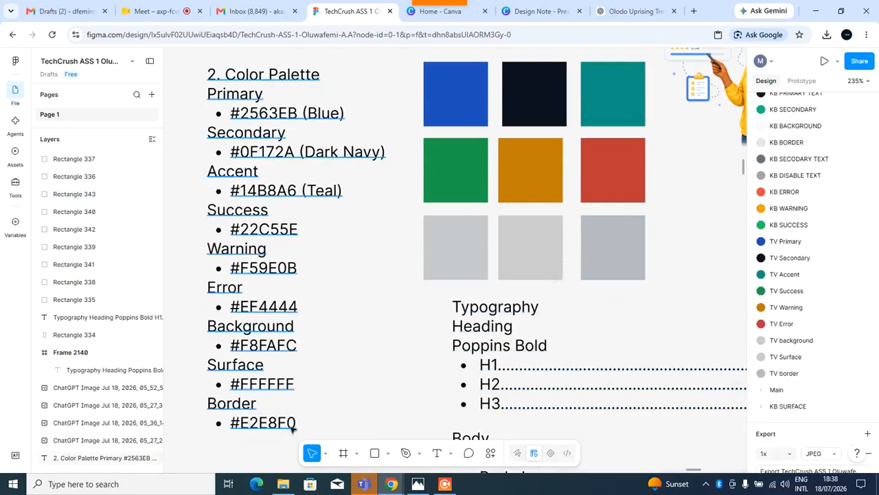
# Copy the border hex code #E2E8F0 from the palette text list.
pyautogui.click(296, 429)
pyautogui.doubleClick(279, 429)
pyautogui.hotkey('ctrl', 'c')
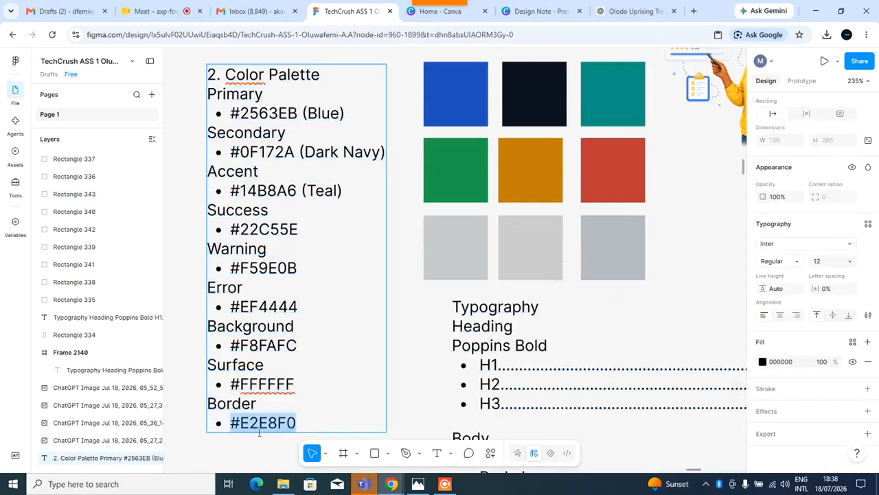
pyautogui.press('Escape')
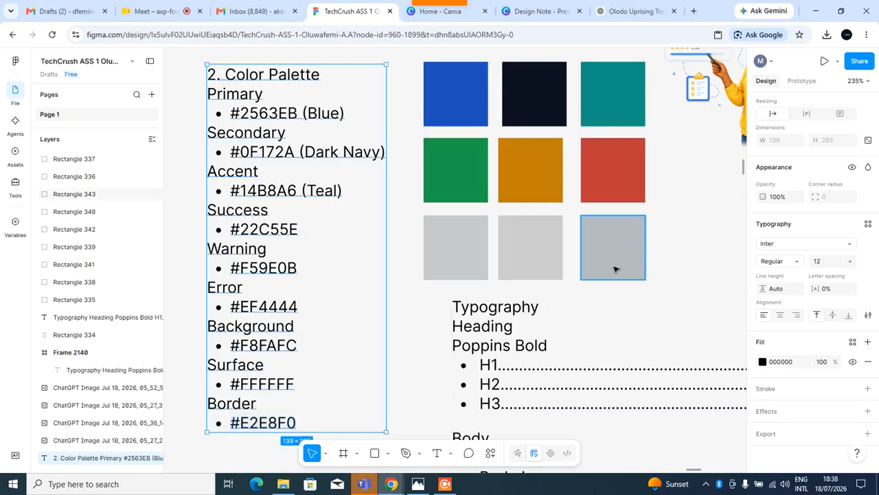
# Edit the TV border colour style so both of its fill layers use #E2E8F0.
pyautogui.click(614, 268)
pyautogui.click(780, 362)
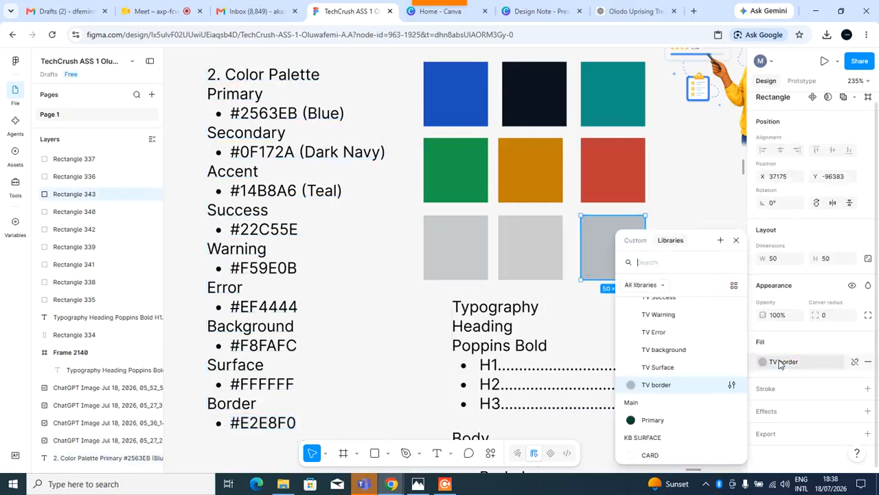
pyautogui.click(728, 385)
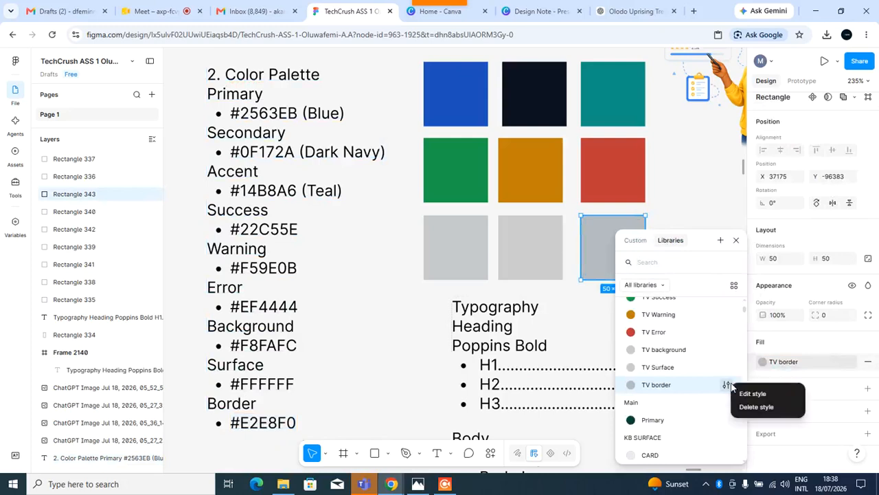
pyautogui.click(742, 391)
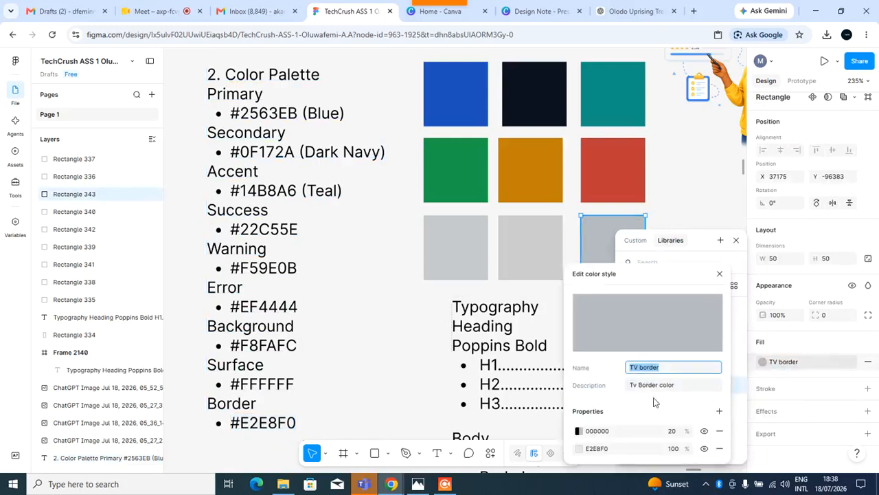
pyautogui.click(601, 455)
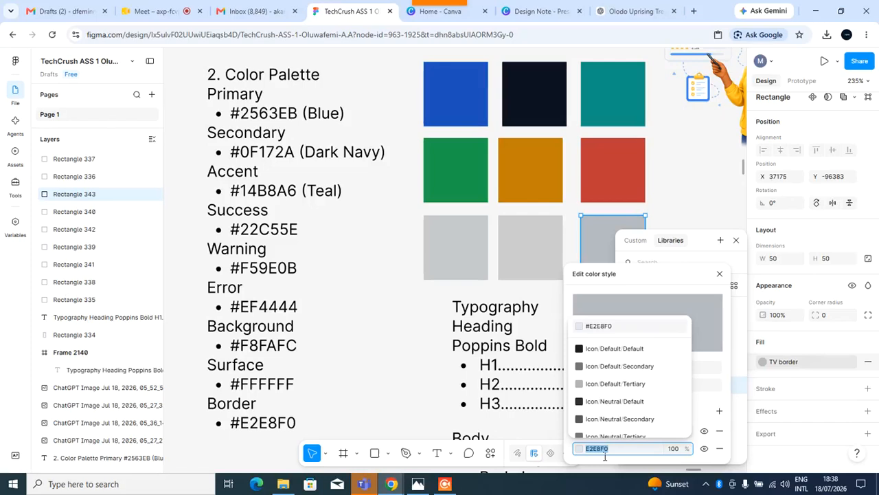
pyautogui.hotkey('ctrl', 'v')
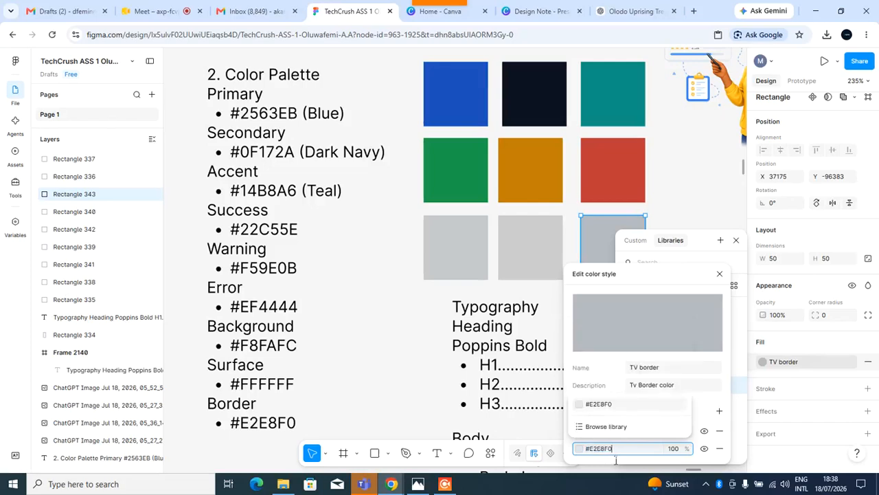
pyautogui.press('Return')
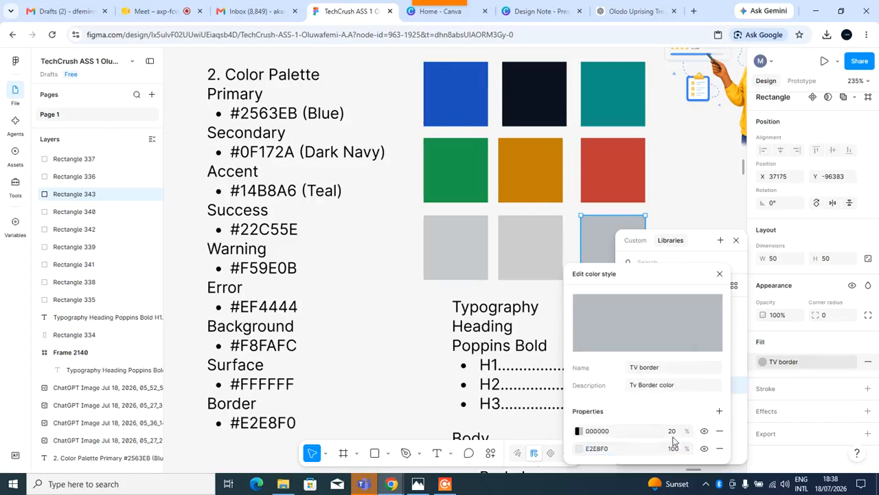
pyautogui.click(602, 430)
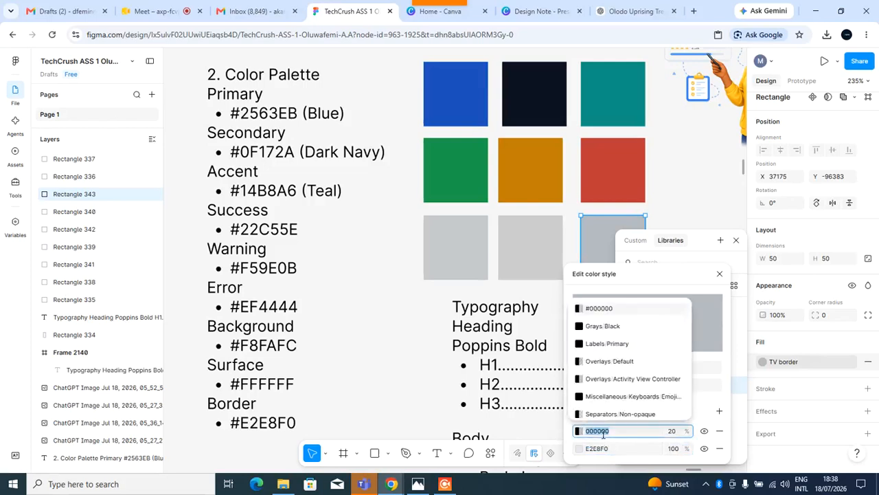
pyautogui.hotkey('ctrl', 'v')
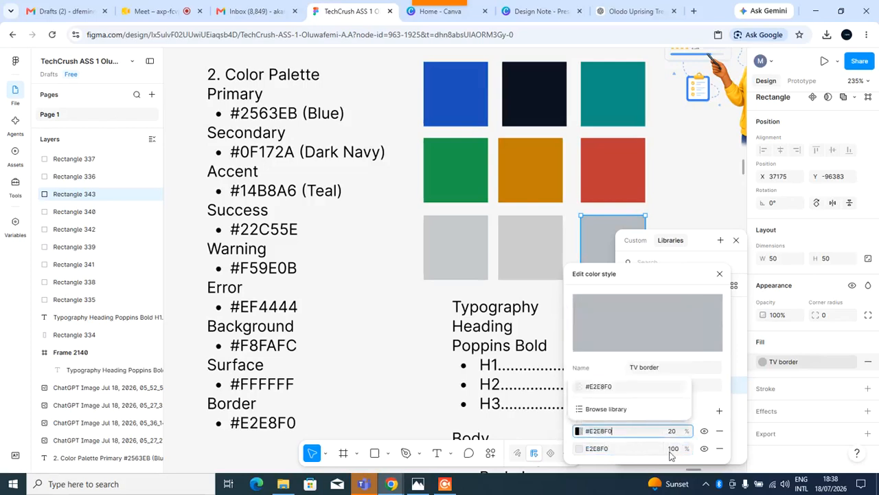
pyautogui.press('Return')
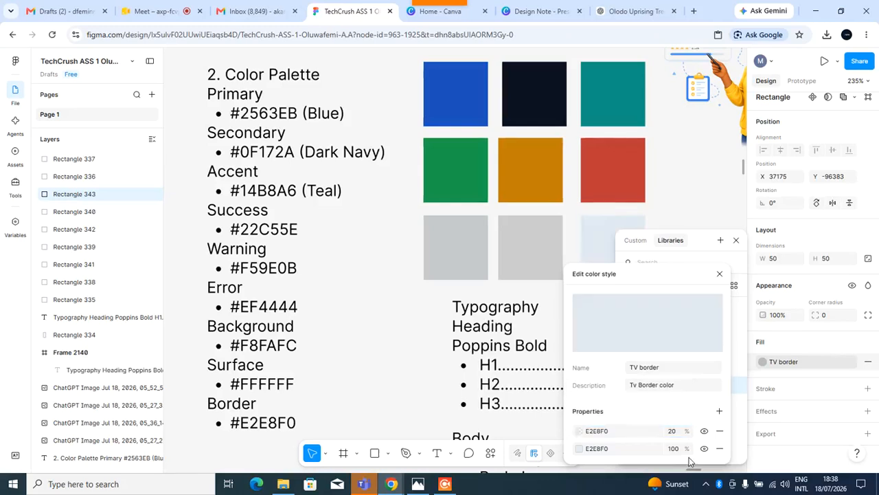
pyautogui.click(381, 268)
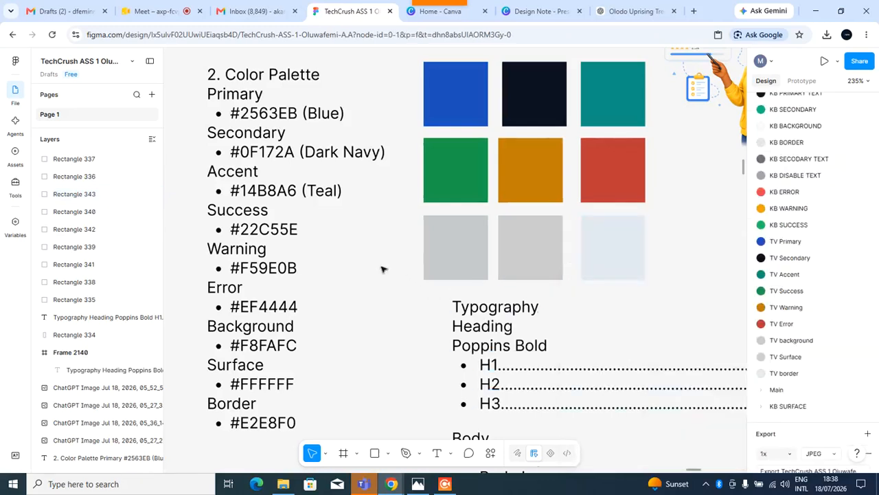
# Select the surface hex code #FFFFFF in the palette text list.
pyautogui.click(525, 249)
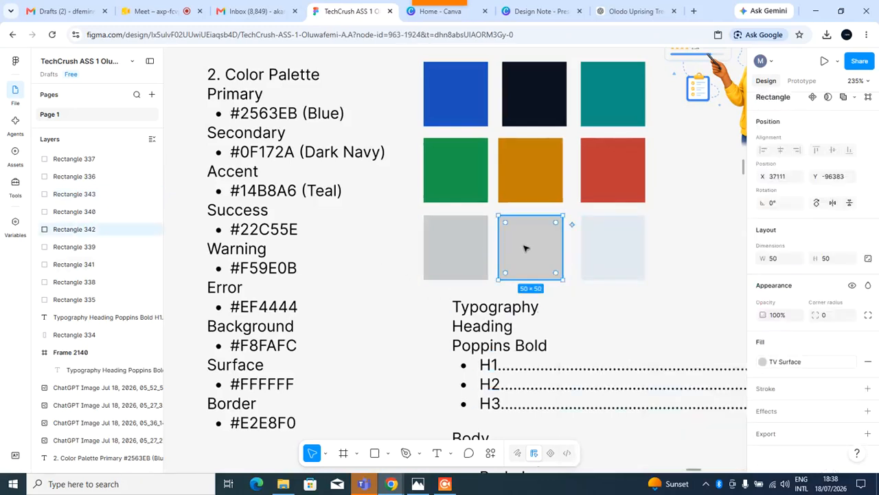
pyautogui.click(281, 385)
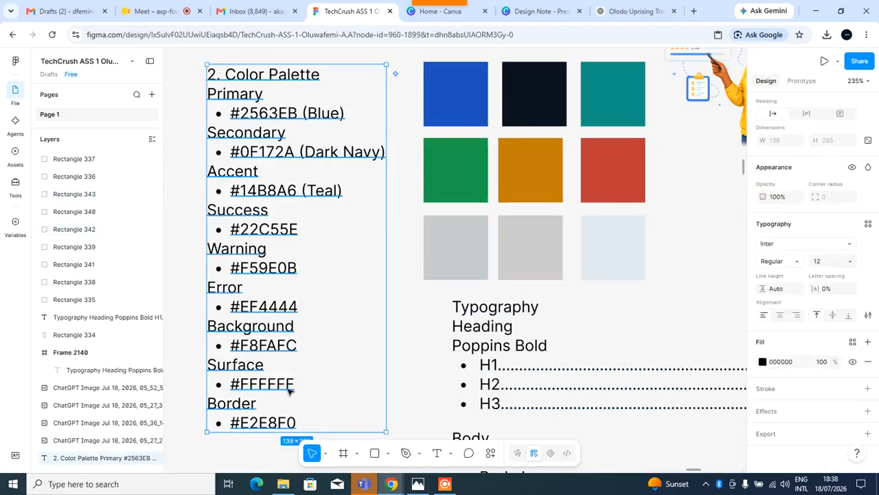
pyautogui.doubleClick(299, 390)
pyautogui.click(303, 390)
pyautogui.hotkey('shift', 'Home')
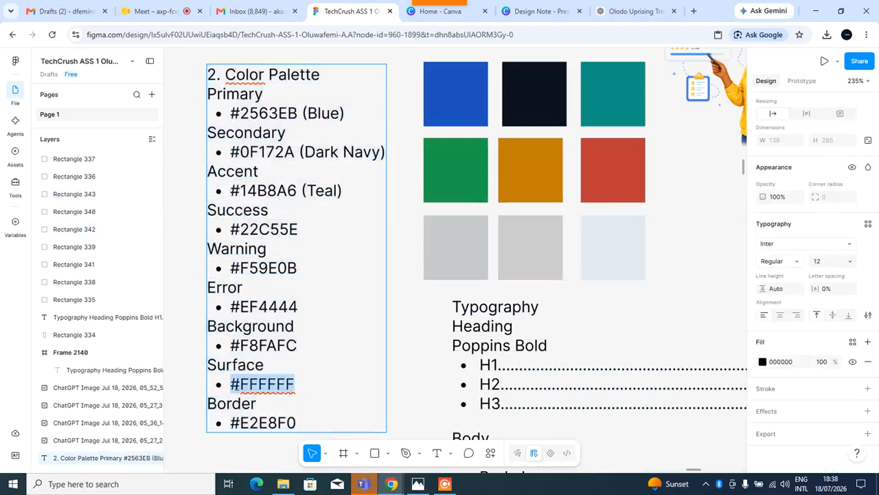
# Edit the TV Surface colour style so both of its fill layers use #FFFFFF.
pyautogui.click(521, 269)
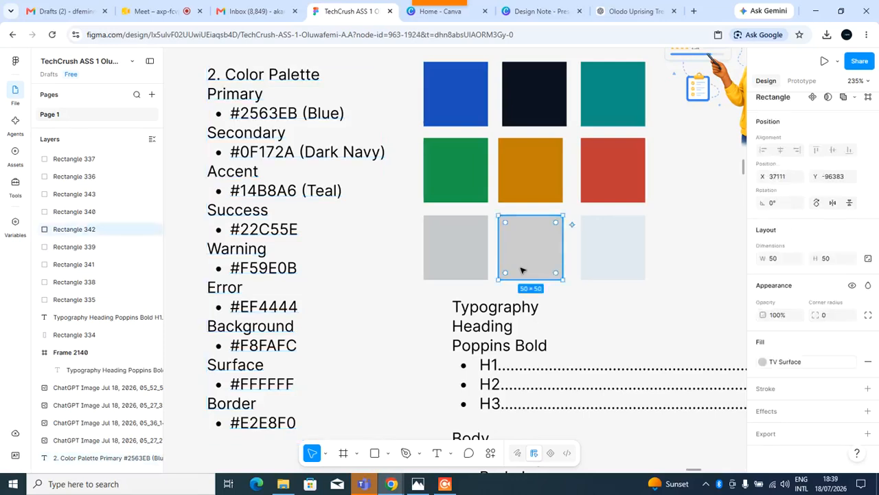
pyautogui.click(801, 362)
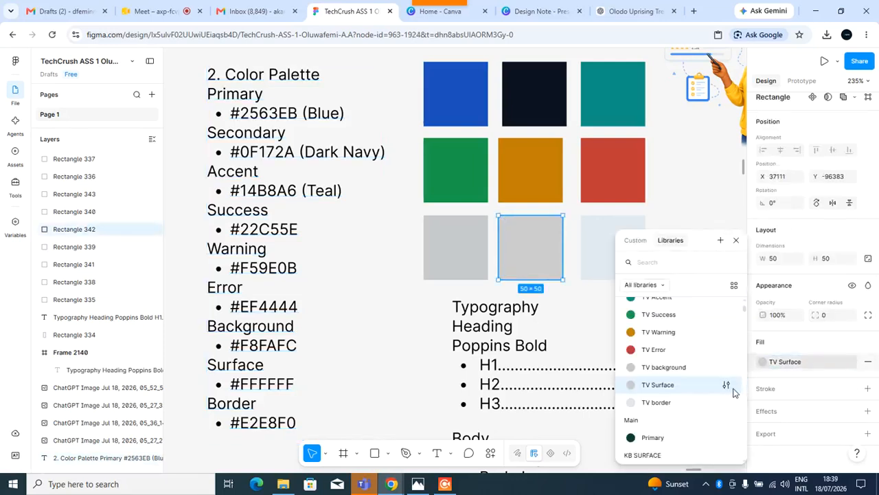
pyautogui.click(727, 386)
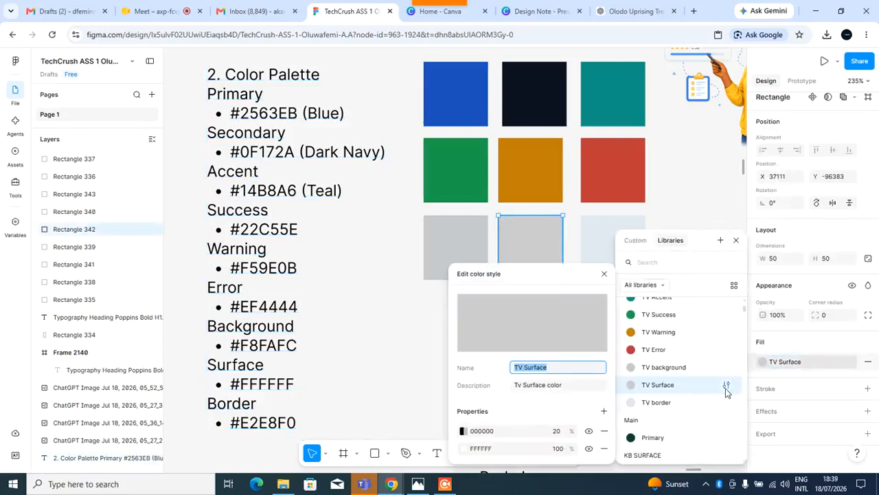
pyautogui.rightClick(725, 388)
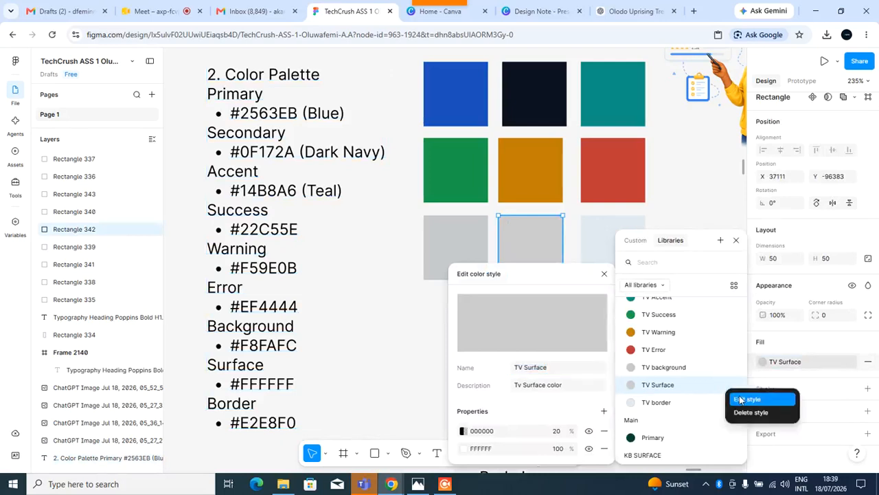
pyautogui.click(740, 399)
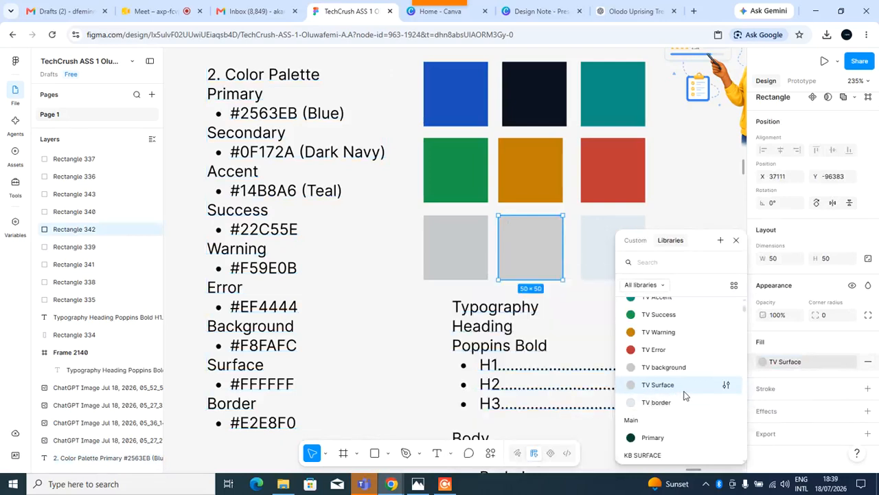
pyautogui.click(727, 386)
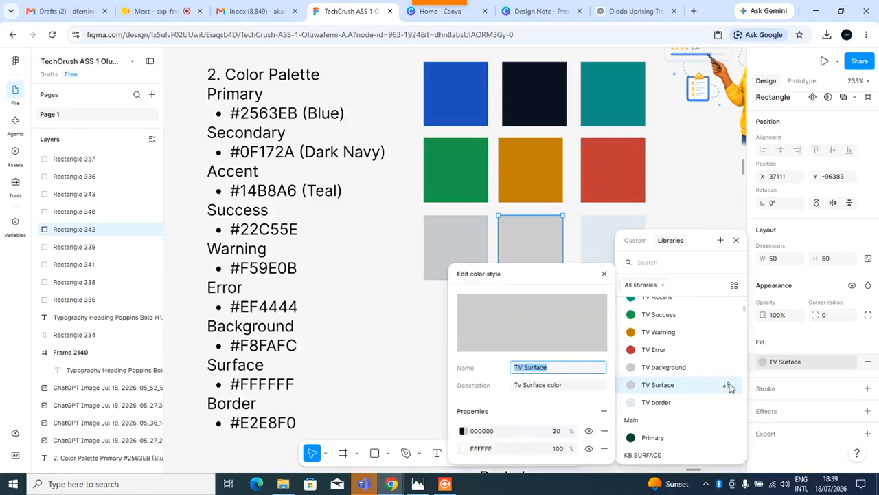
pyautogui.click(492, 450)
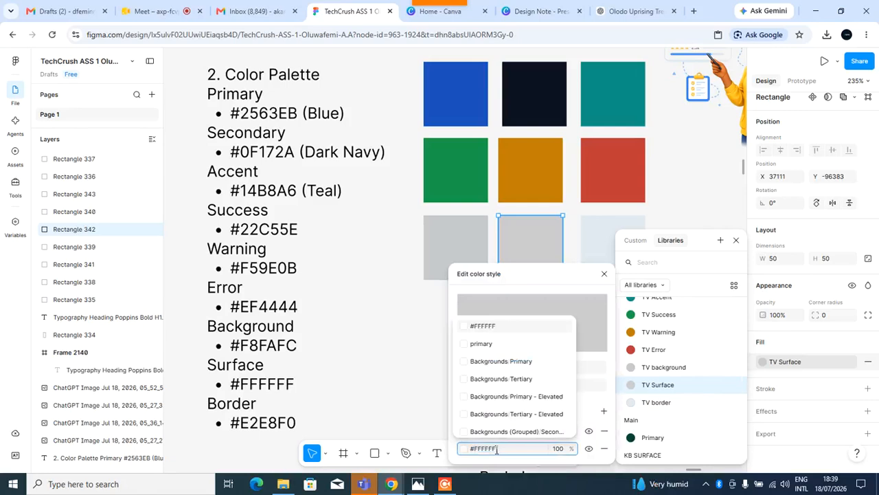
pyautogui.press('Return')
pyautogui.click(490, 431)
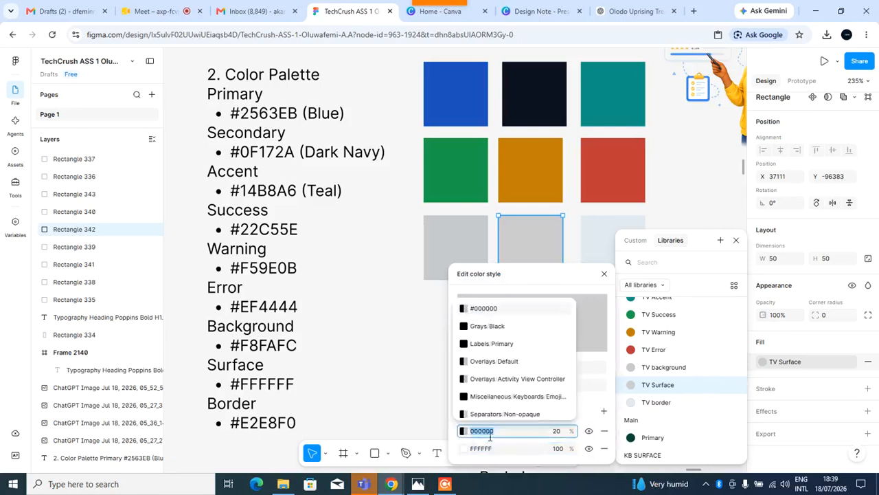
pyautogui.write('#FFFFFF')
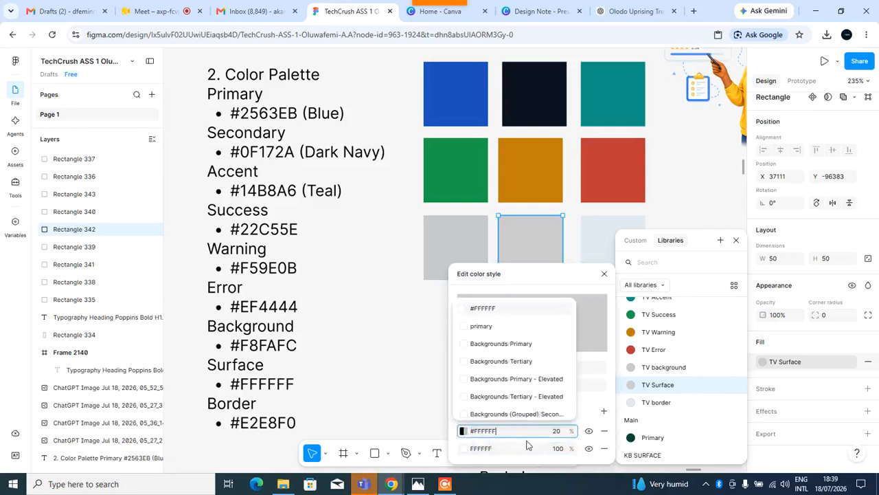
pyautogui.press('Return')
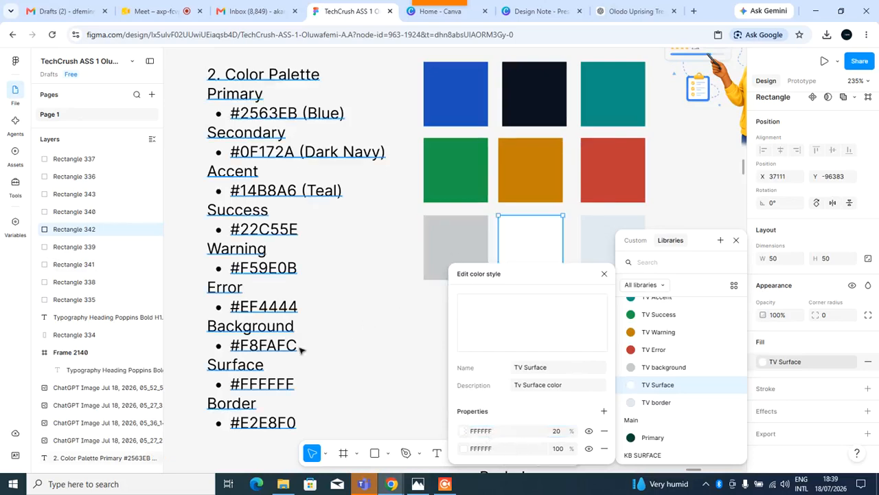
pyautogui.click(294, 351)
# Select the background hex code #F8FAFC in the palette text list.
pyautogui.doubleClick(295, 347)
pyautogui.click(306, 352)
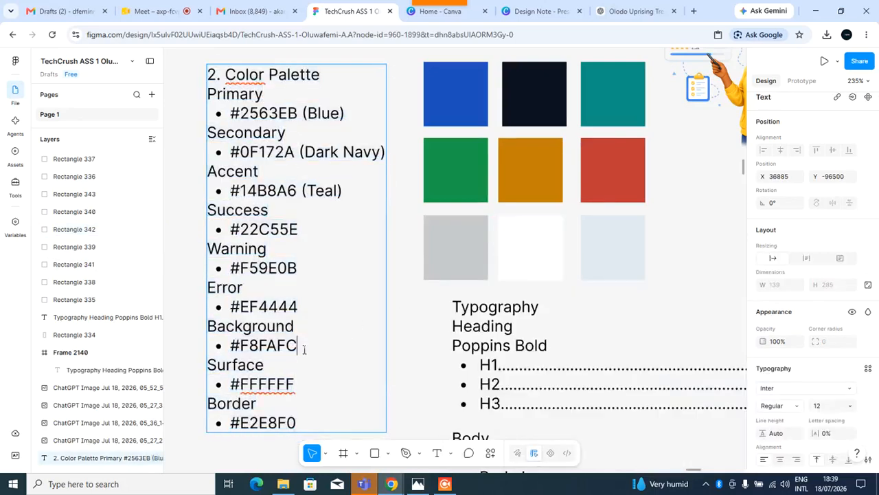
pyautogui.moveTo(307, 352); pyautogui.dragTo(229, 355)
pyautogui.hotkey('ctrl', 'c')
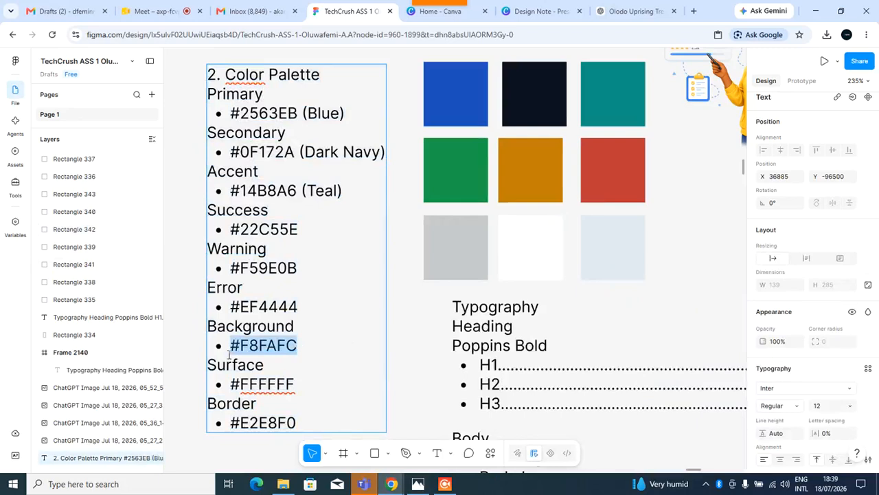
# Edit the TV background colour style so both of its fill layers use #F8FAFC.
pyautogui.click(426, 251)
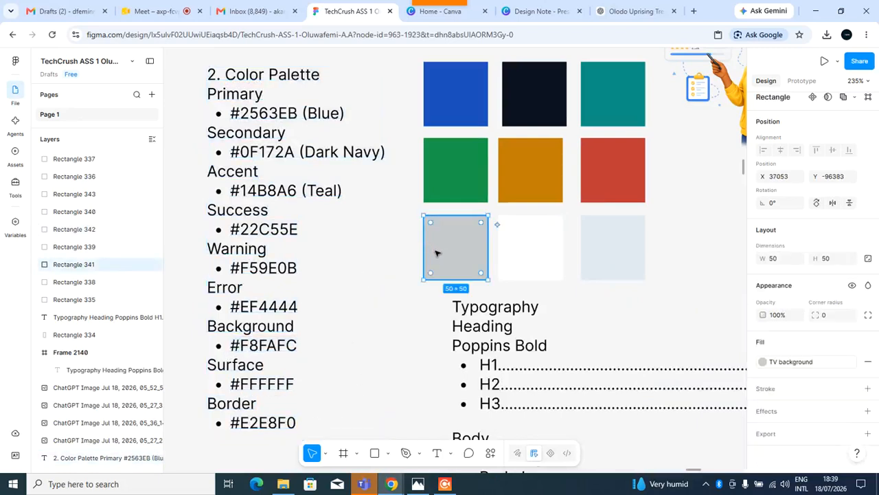
pyautogui.click(804, 362)
pyautogui.rightClick(726, 389)
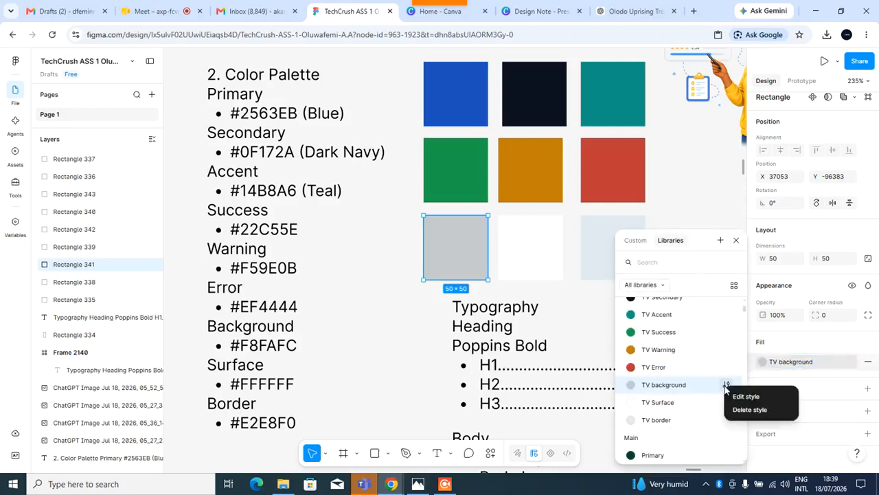
pyautogui.click(746, 397)
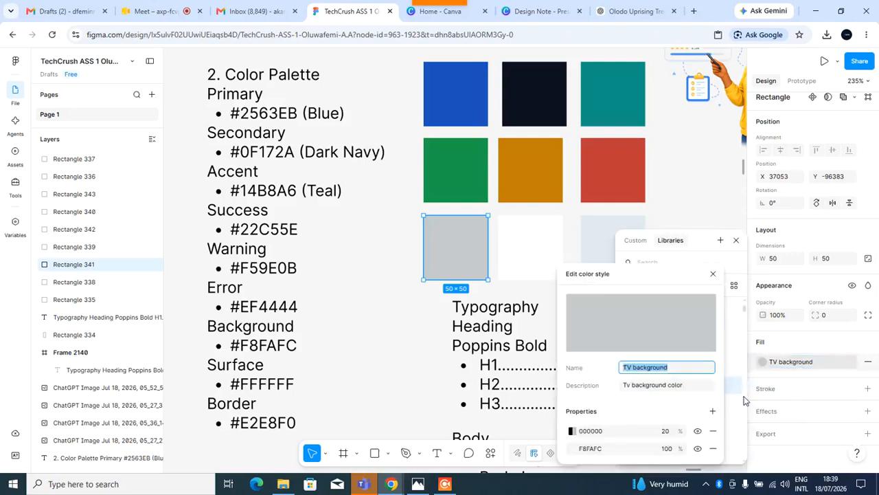
pyautogui.click(593, 433)
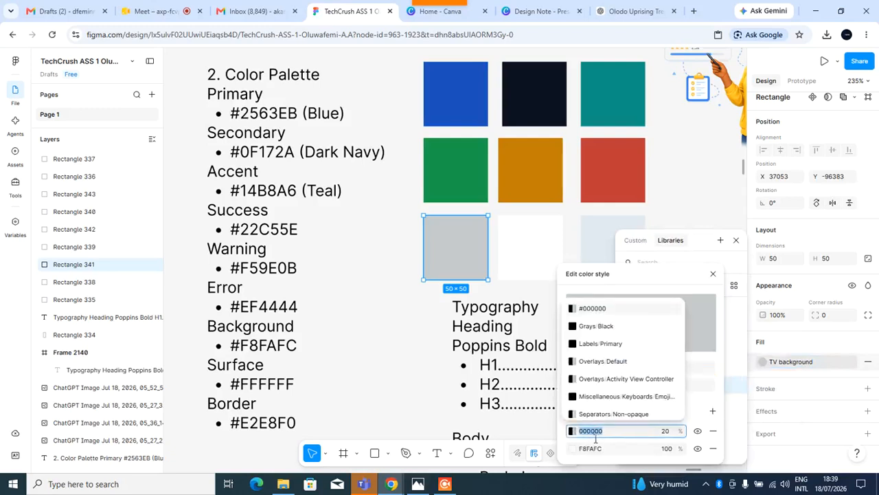
pyautogui.write('F8FAFC')
pyautogui.click(595, 447)
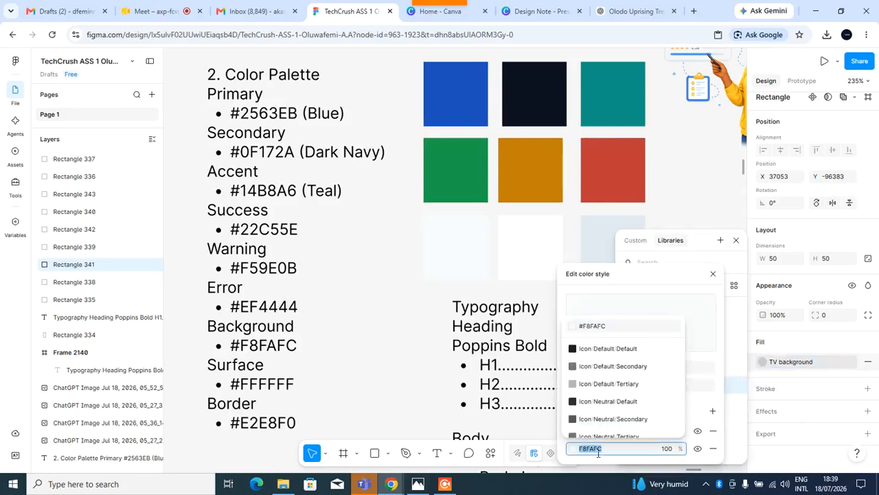
pyautogui.hotkey('ctrl', 'v')
pyautogui.press('Return')
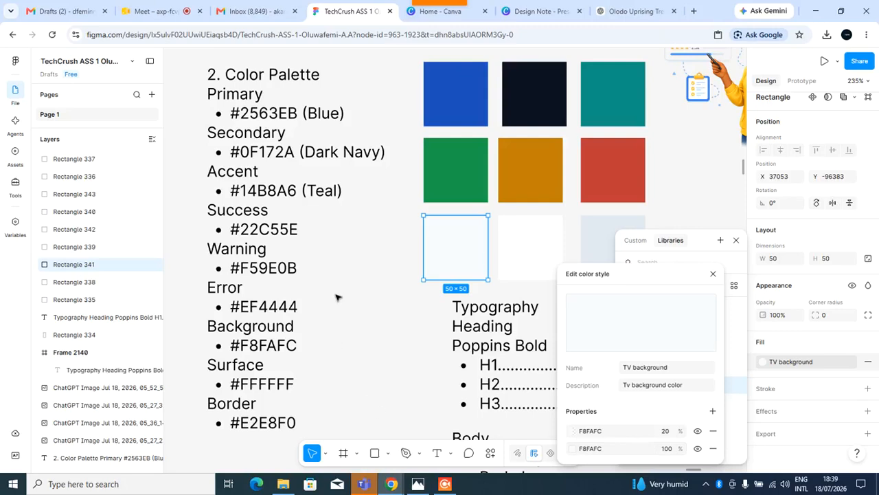
pyautogui.click(336, 297)
# Select the H1 line of the typography heading list and change its font to Poppins.
pyautogui.scroll(1, 547, 248)
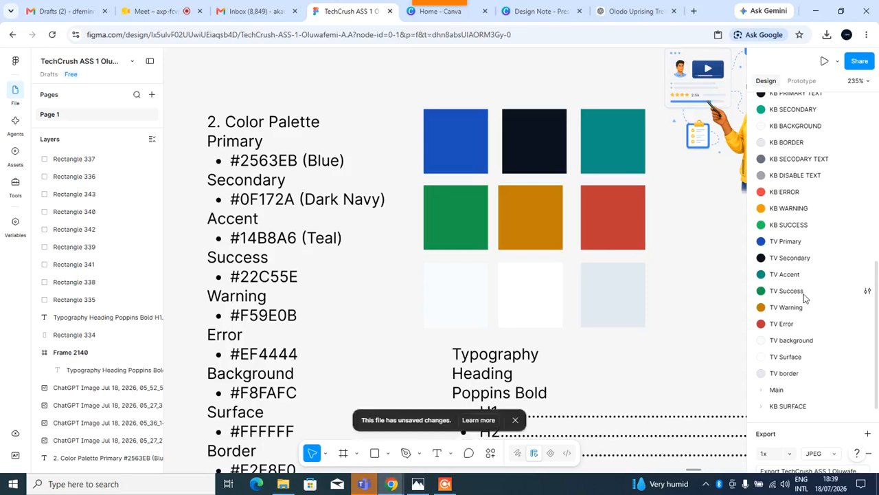
pyautogui.scroll(-1, 638, 288)
pyautogui.scroll(-1, 638, 288)
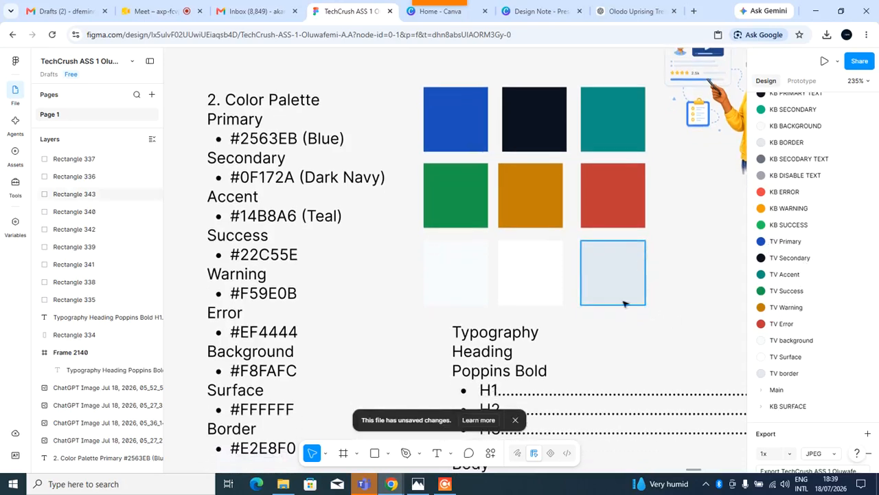
pyautogui.scroll(-10, 616, 254)
pyautogui.moveTo(434, 6)
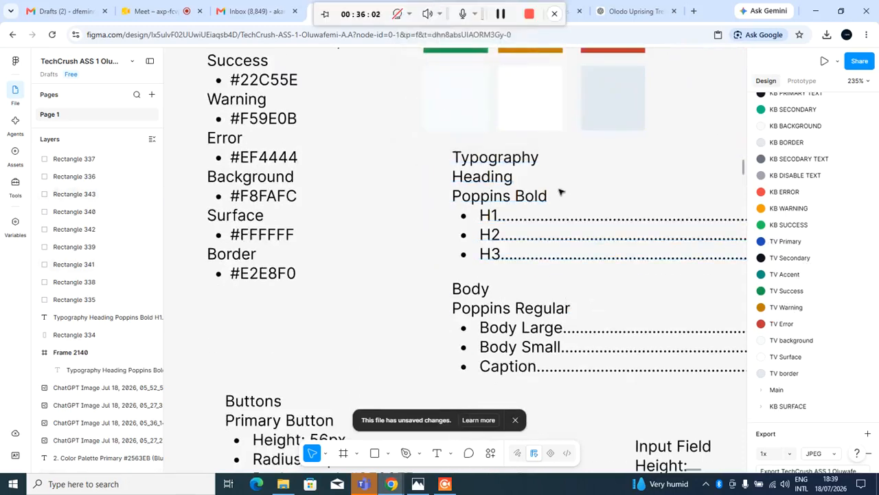
pyautogui.hscroll(5, 586, 193)
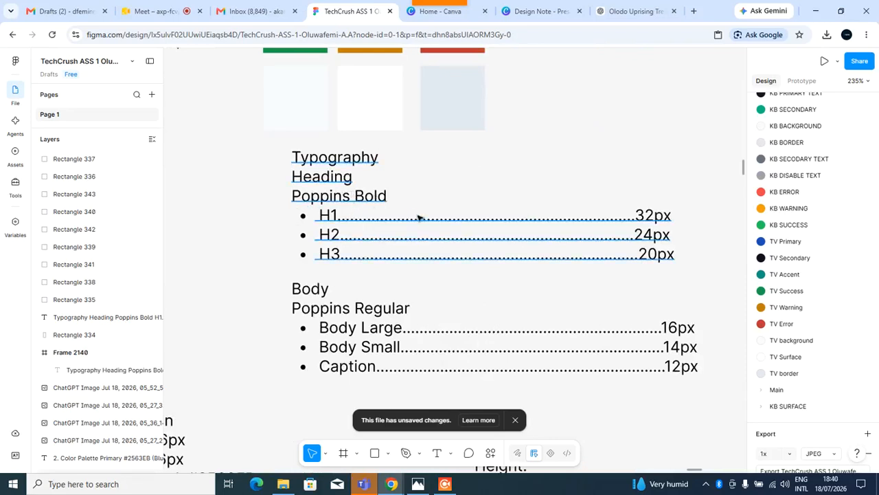
pyautogui.click(526, 226)
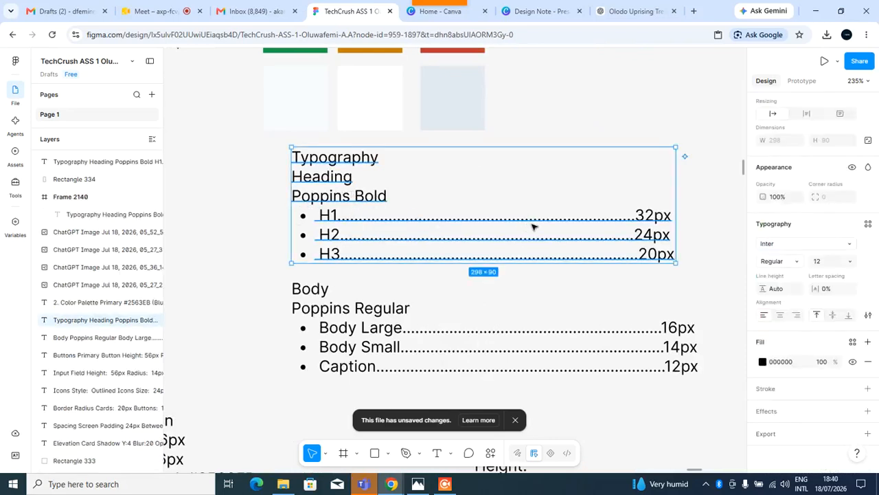
pyautogui.doubleClick(570, 227)
pyautogui.click(671, 226)
pyautogui.moveTo(677, 224); pyautogui.dragTo(329, 225)
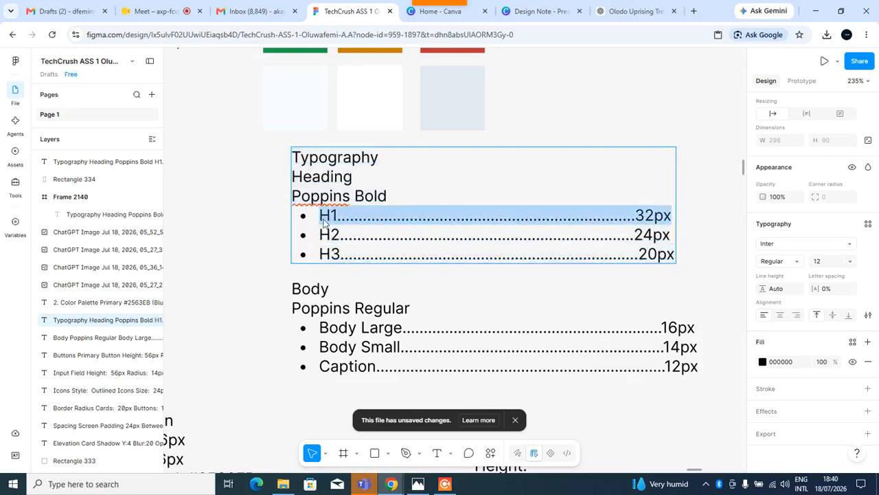
pyautogui.click(799, 244)
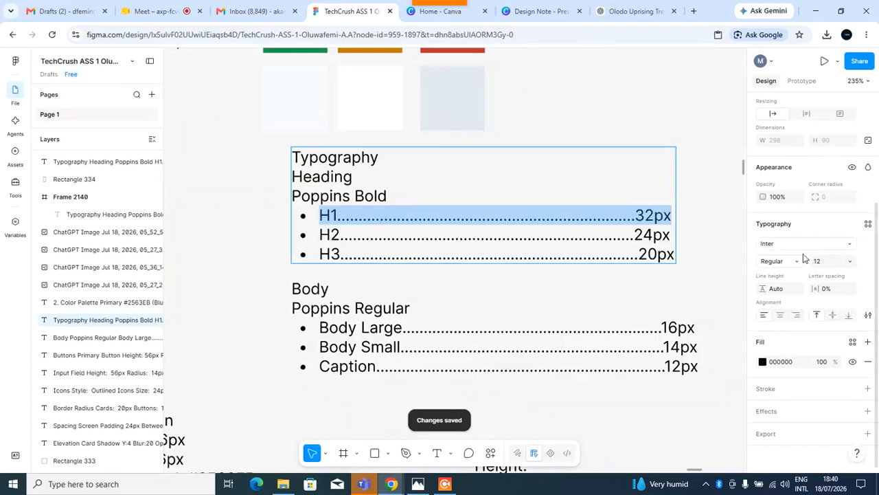
pyautogui.click(850, 248)
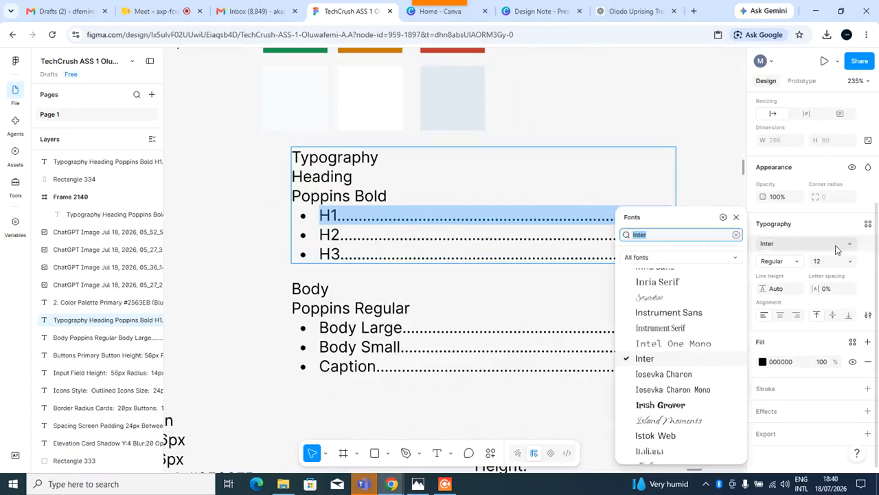
pyautogui.write('pop')
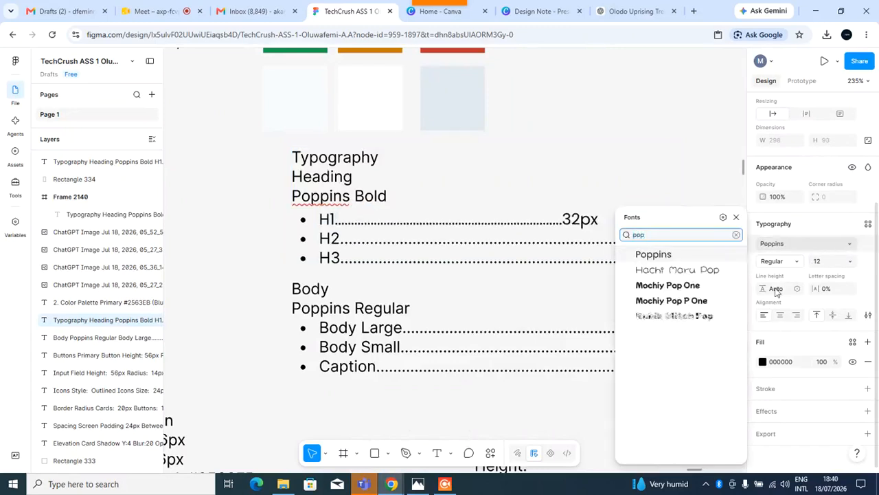
pyautogui.click(702, 263)
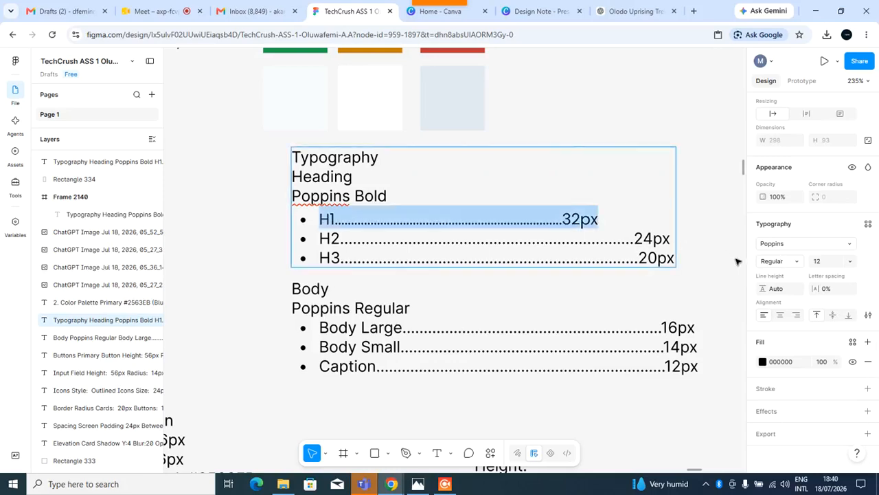
# Set the H1 line's weight to Bold and its font size to 32.
pyautogui.click(795, 261)
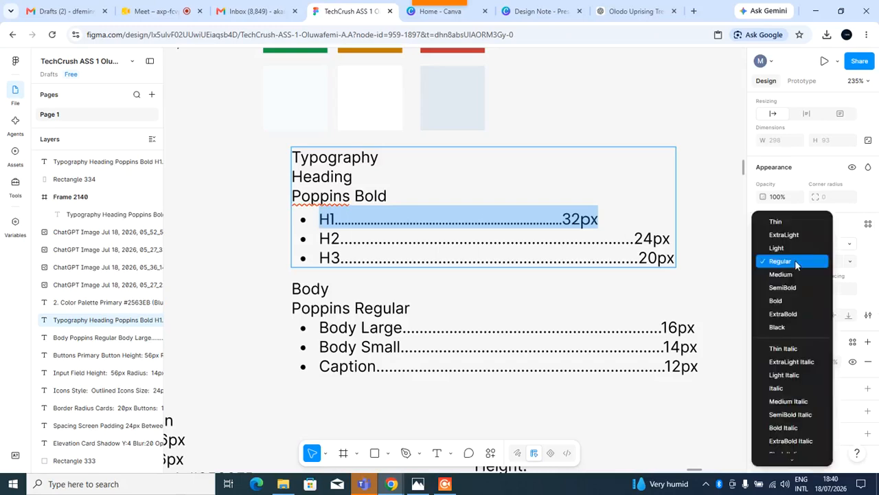
pyautogui.click(776, 302)
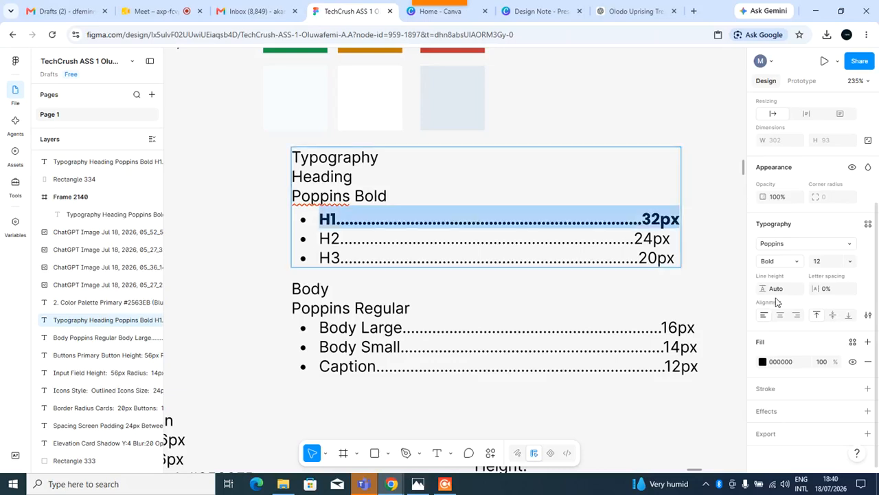
pyautogui.click(822, 264)
pyautogui.write('32')
pyautogui.press('Return')
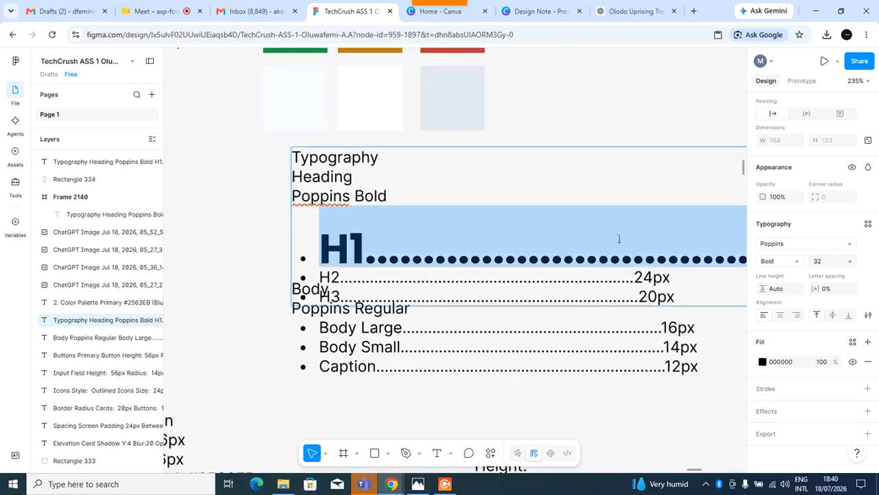
# Create a text style named TV H1 with description "TV fro Header1" from the H1 line.
pyautogui.scroll(-2, 578, 270)
pyautogui.scroll(-10, 579, 269)
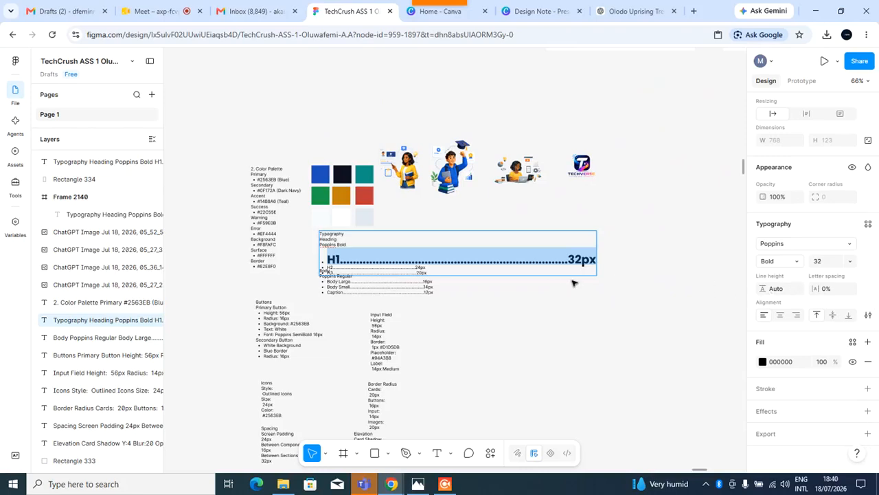
pyautogui.press('Escape')
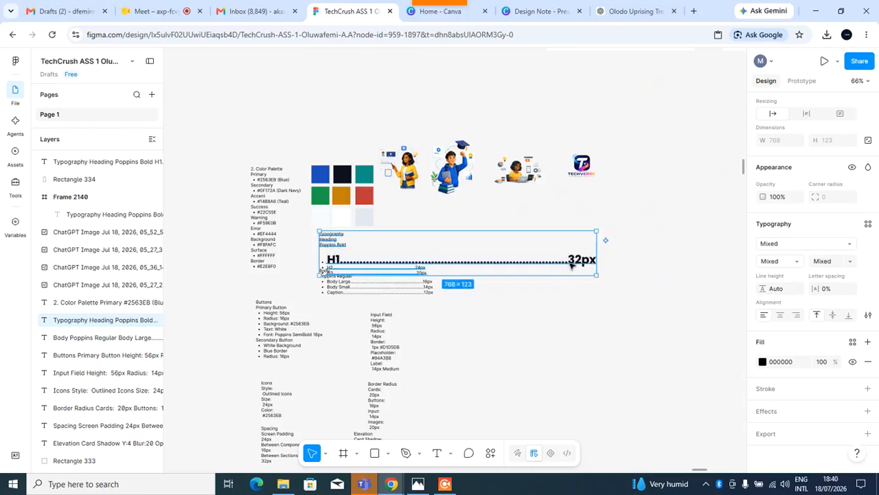
pyautogui.doubleClick(577, 264)
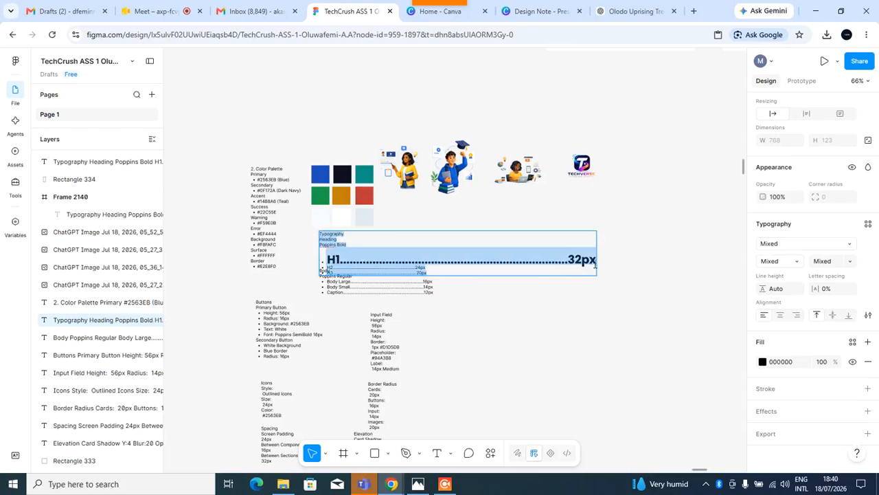
pyautogui.click(589, 264)
pyautogui.moveTo(599, 264); pyautogui.dragTo(335, 264)
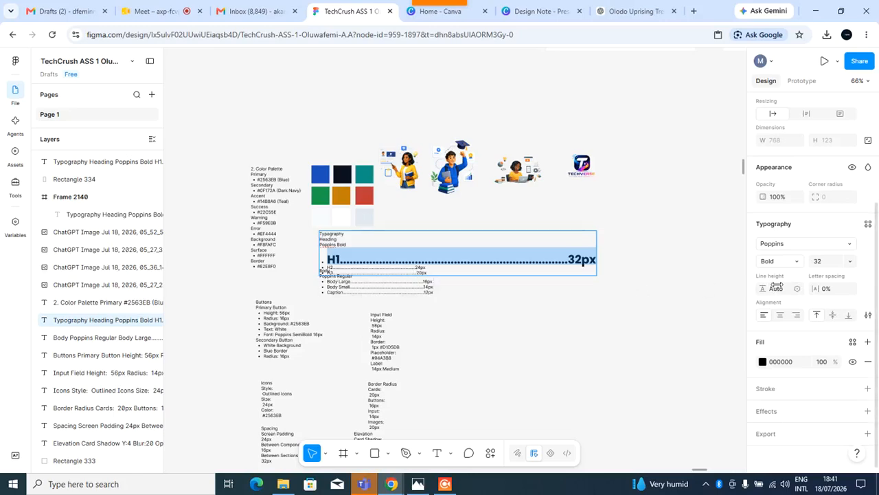
pyautogui.click(868, 226)
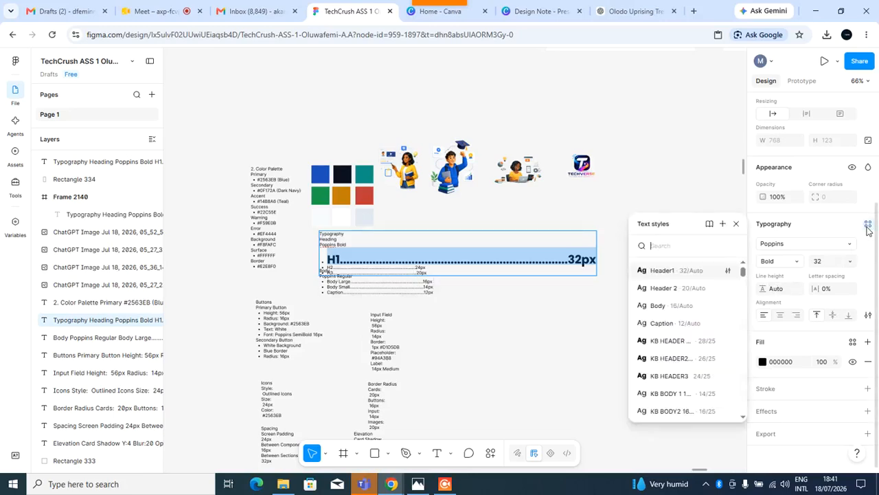
pyautogui.click(723, 223)
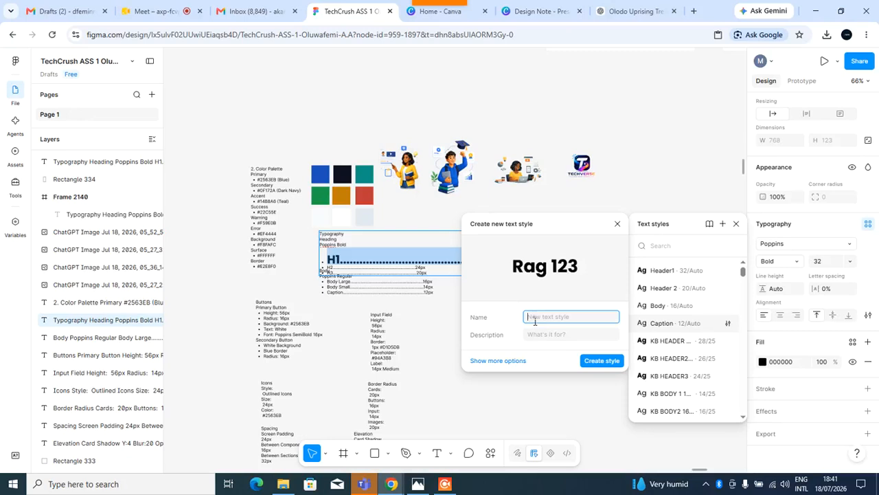
pyautogui.write('H1')
pyautogui.press('BackSpace')
pyautogui.press('BackSpace')
pyautogui.write('TV H1')
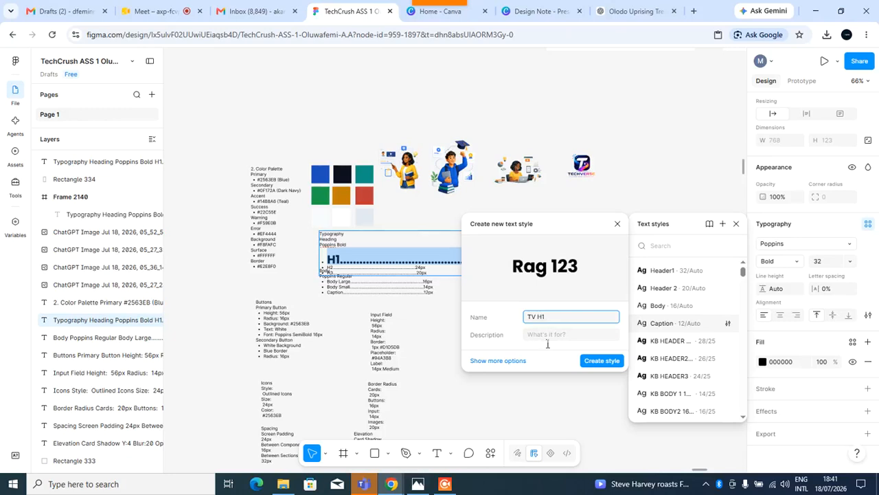
pyautogui.click(547, 339)
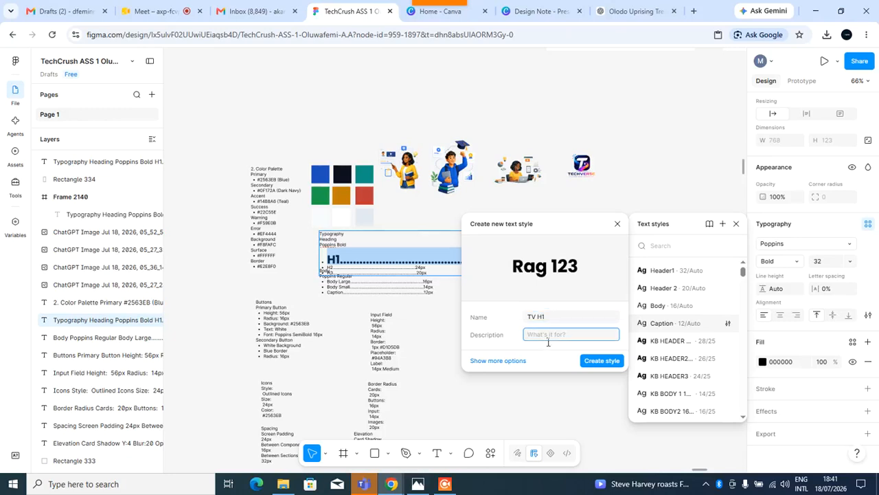
pyautogui.write('TV fro Header1')
pyautogui.click(602, 362)
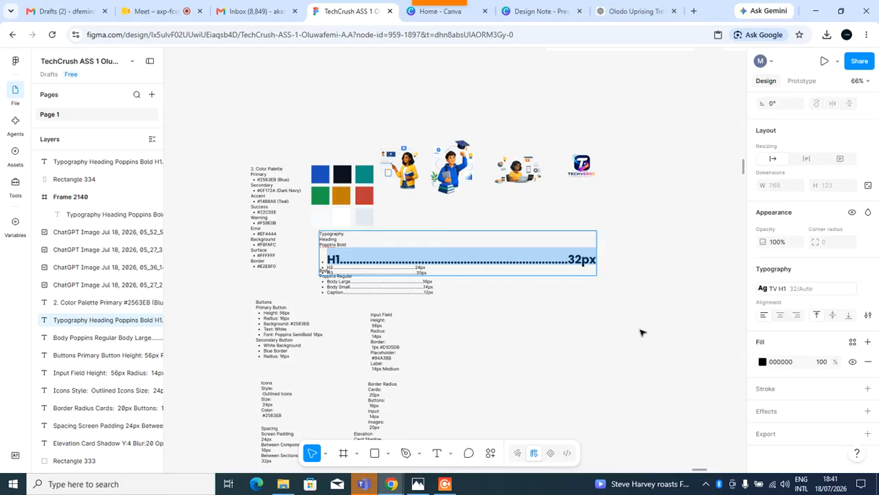
pyautogui.moveTo(789, 294)
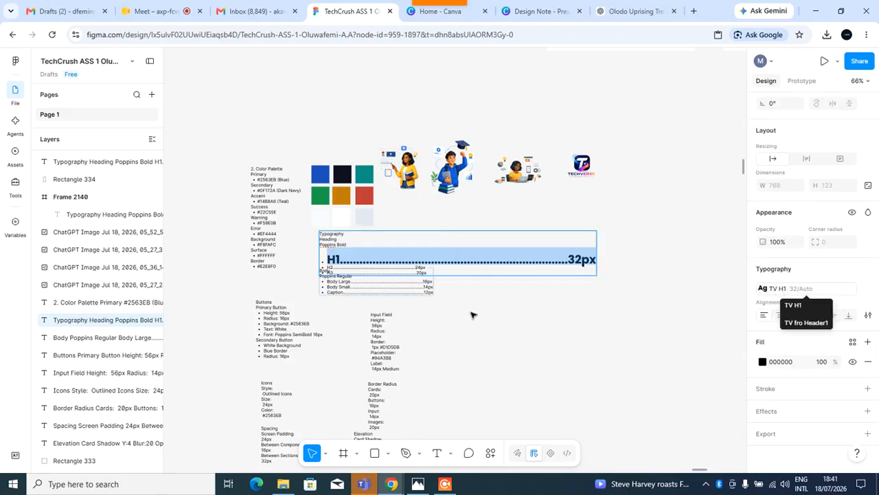
pyautogui.press('Escape')
# Move the heading typography block clear of the body text and set its H2 line to Poppins Bold.
pyautogui.scroll(5, 416, 286)
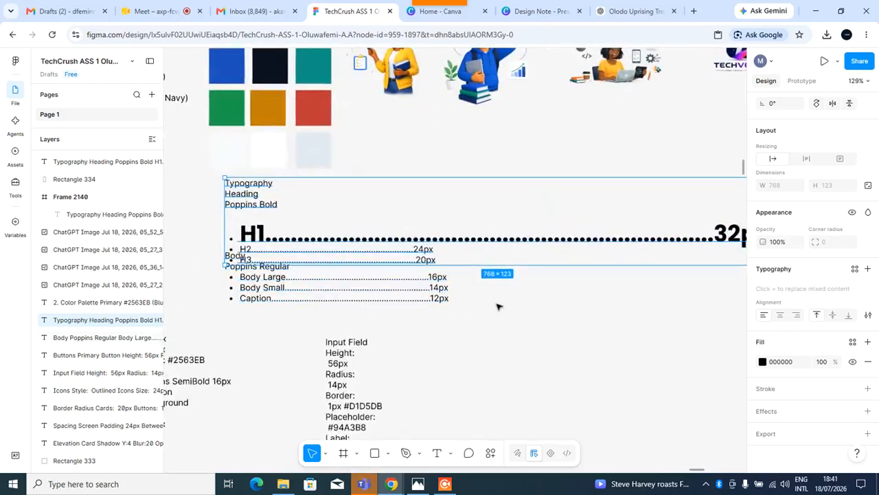
pyautogui.moveTo(446, 216); pyautogui.dragTo(362, 236)
pyautogui.doubleClick(561, 229)
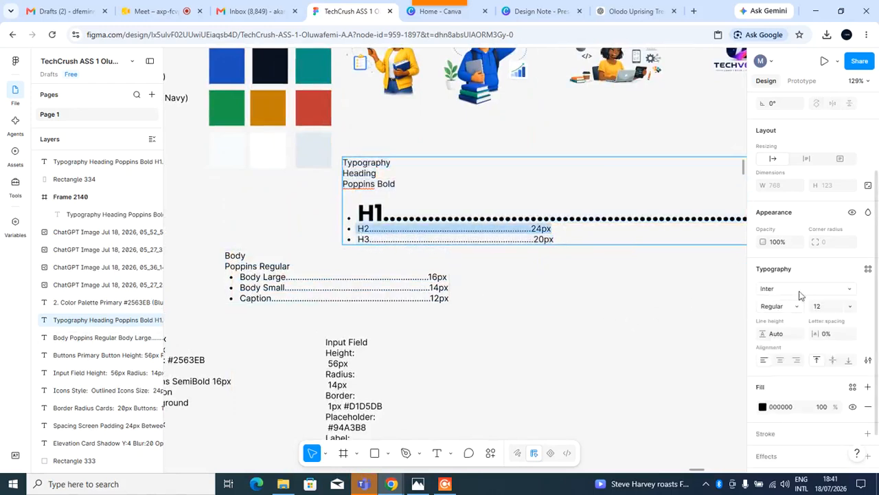
pyautogui.click(850, 290)
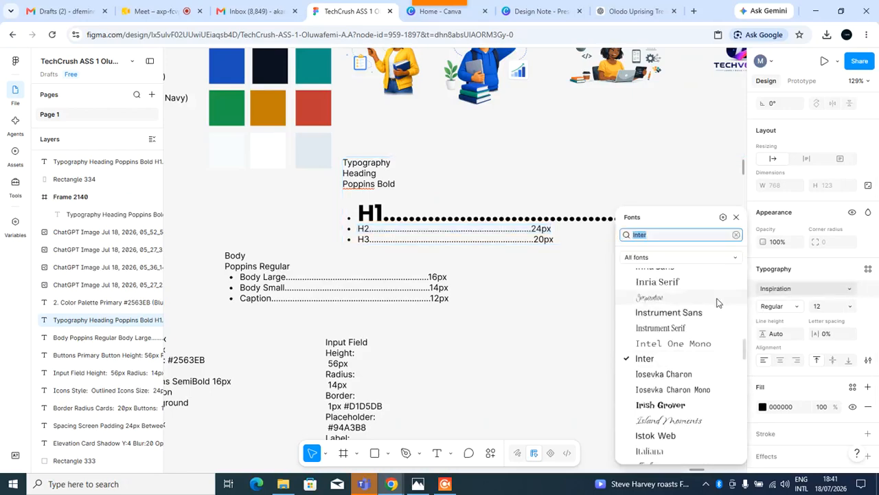
pyautogui.write('ppo')
pyautogui.press('BackSpace')
pyautogui.press('BackSpace')
pyautogui.write('op')
pyautogui.click(690, 259)
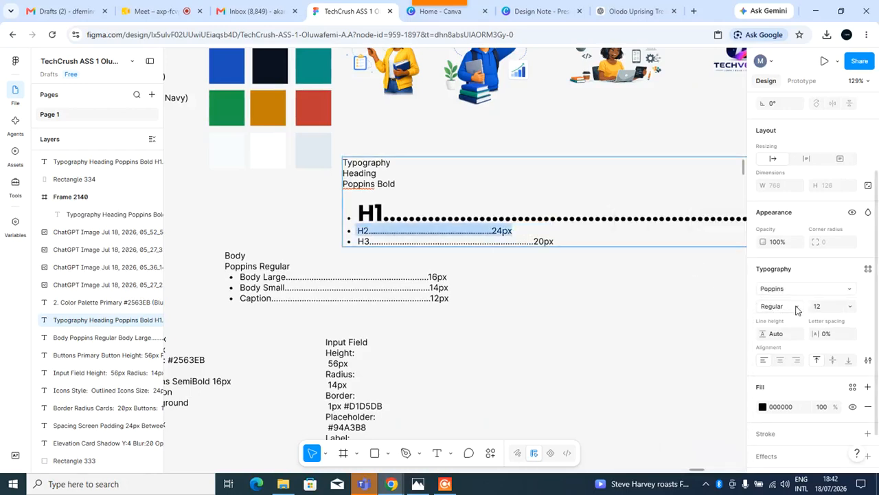
pyautogui.click(797, 307)
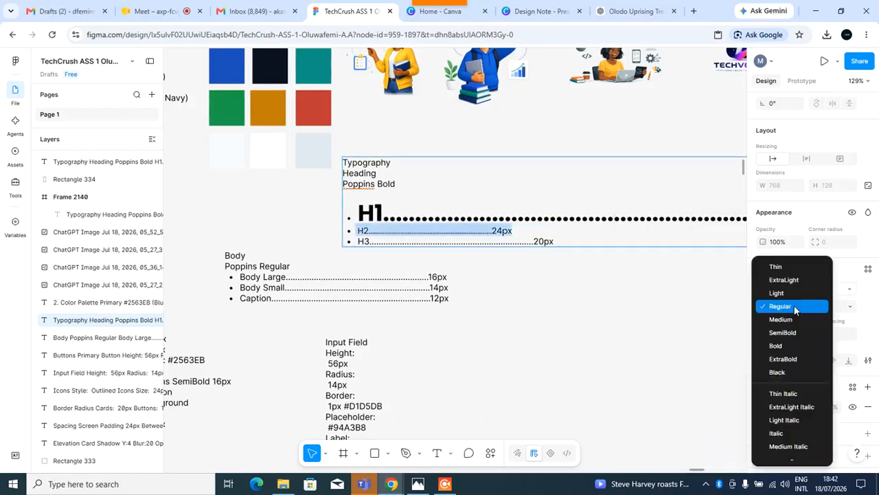
pyautogui.click(778, 346)
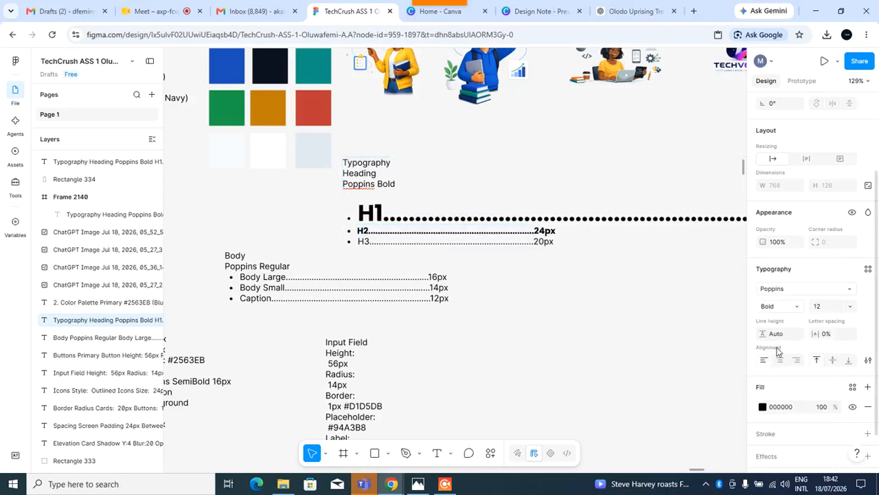
# Set the H2 line's font size to 24.
pyautogui.click(849, 307)
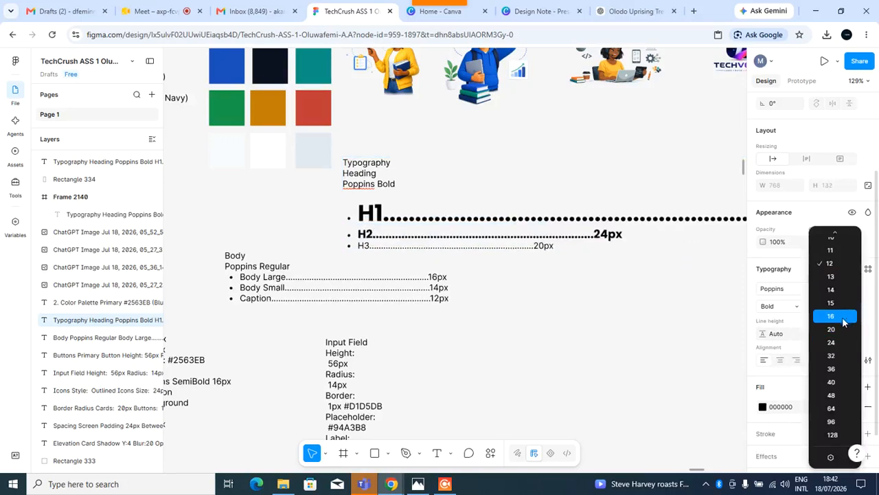
pyautogui.click(839, 329)
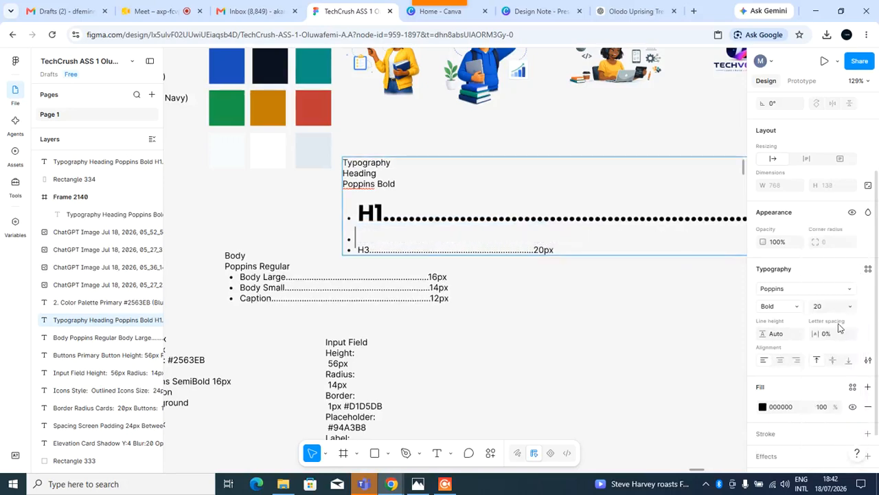
pyautogui.click(832, 308)
pyautogui.write('24')
pyautogui.press('Return')
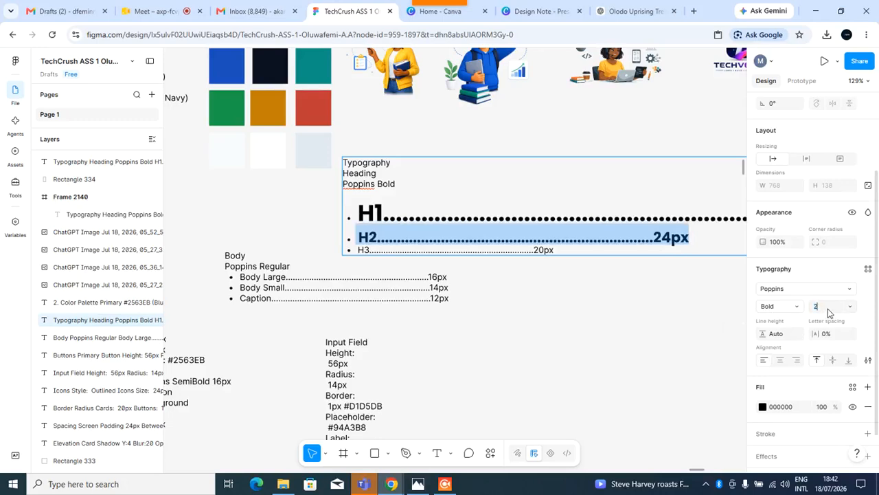
pyautogui.press('Return')
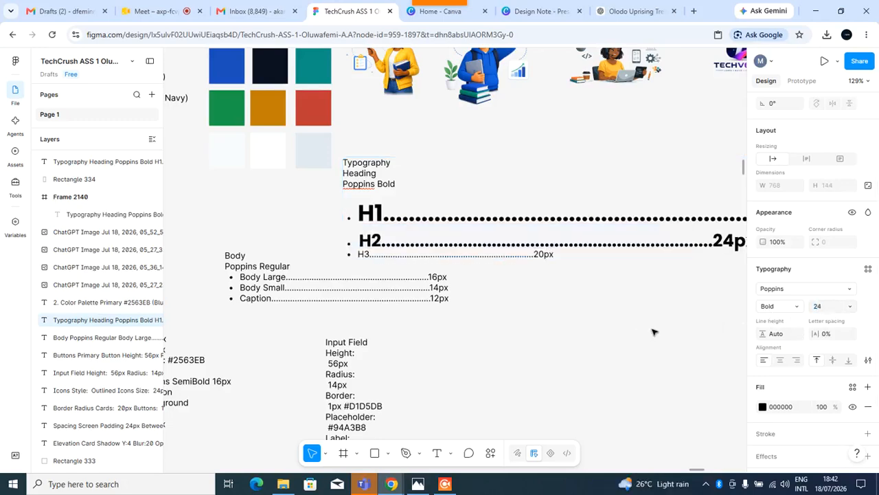
# Create a text style named TV H2 with description "TV for Header2" from the H2 line.
pyautogui.hscroll(3, 663, 321)
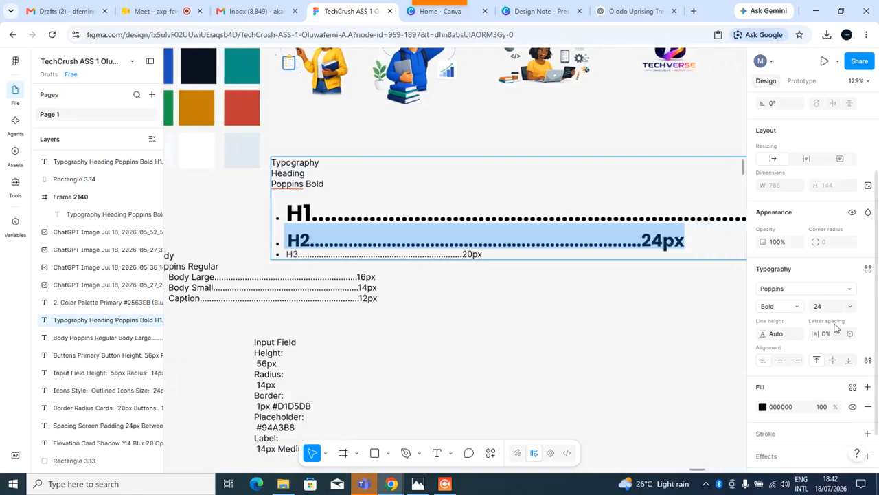
pyautogui.click(868, 270)
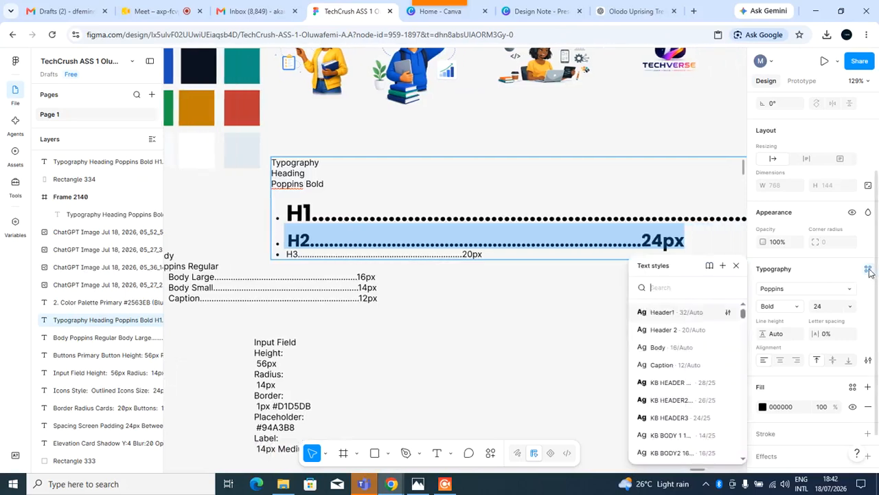
pyautogui.click(724, 268)
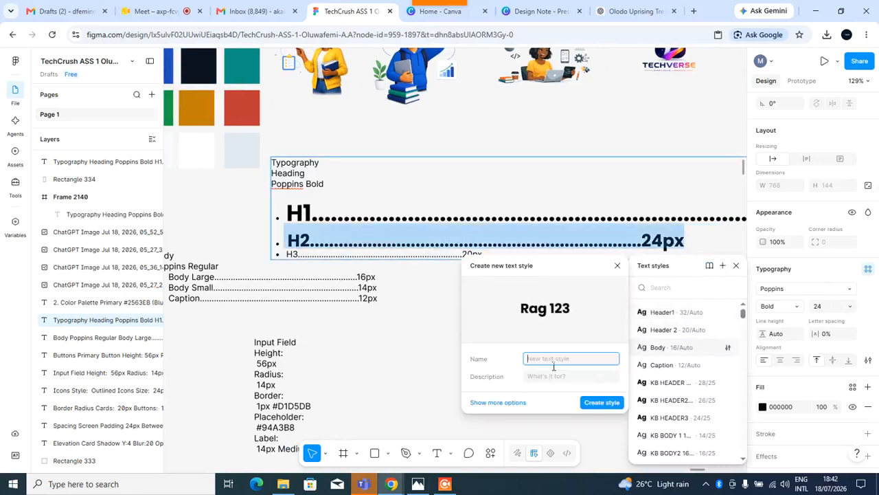
pyautogui.write('Ty H2')
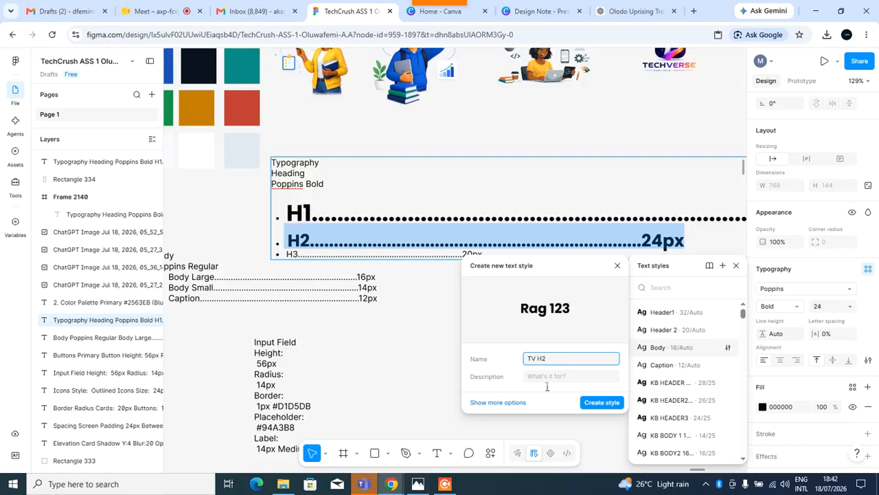
pyautogui.click(550, 376)
pyautogui.write('TV for Header2')
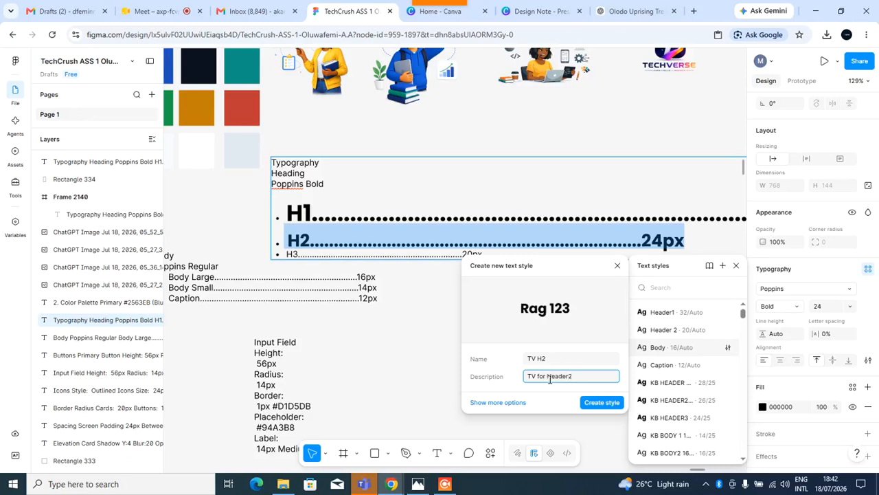
pyautogui.click(589, 402)
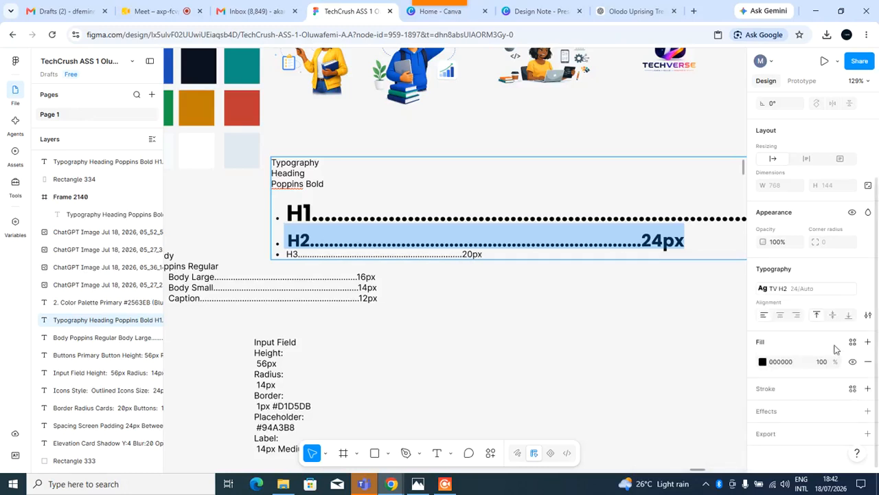
# Select the H3 line of the heading list and change its font to Poppins.
pyautogui.click(487, 255)
pyautogui.moveTo(493, 263); pyautogui.dragTo(286, 269)
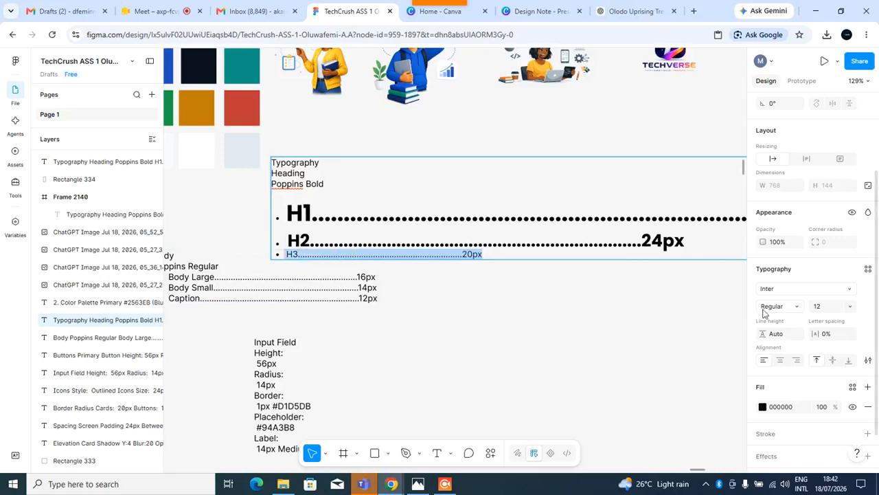
pyautogui.click(850, 289)
pyautogui.write('pop')
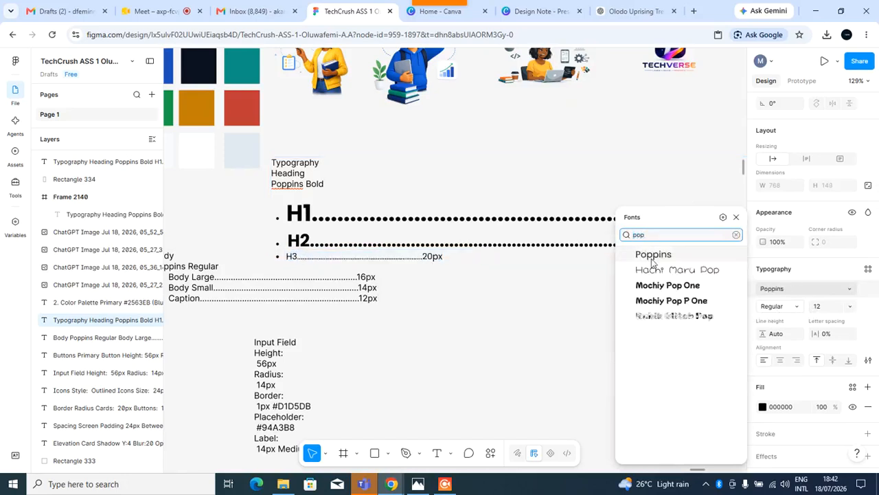
pyautogui.click(653, 257)
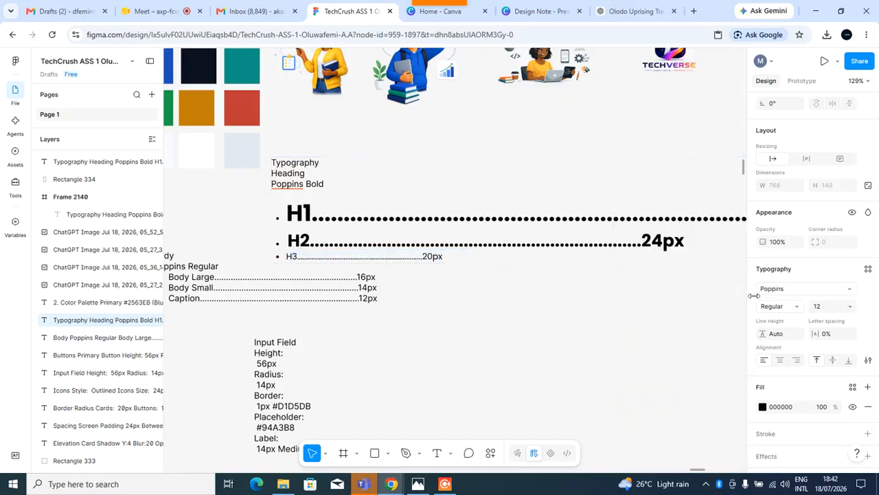
# Set the H3 line's weight to Bold and its font size to 20.
pyautogui.click(799, 307)
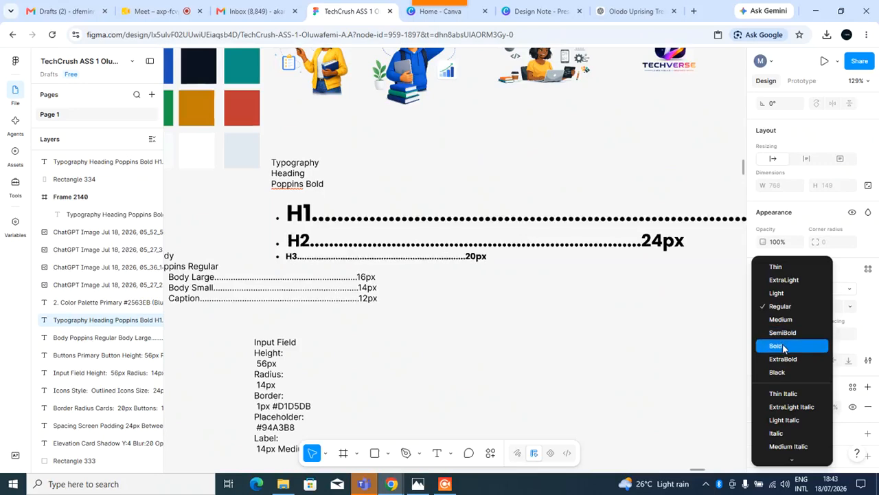
pyautogui.click(785, 346)
pyautogui.click(828, 309)
pyautogui.write('20')
pyautogui.press('Return')
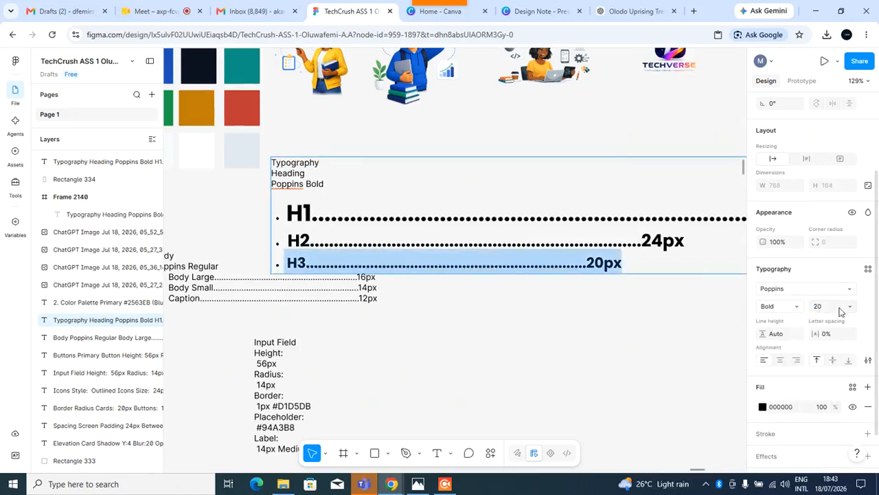
# Create a text style named TV H3 with description "TV Header 3" from the H3 line.
pyautogui.click(867, 269)
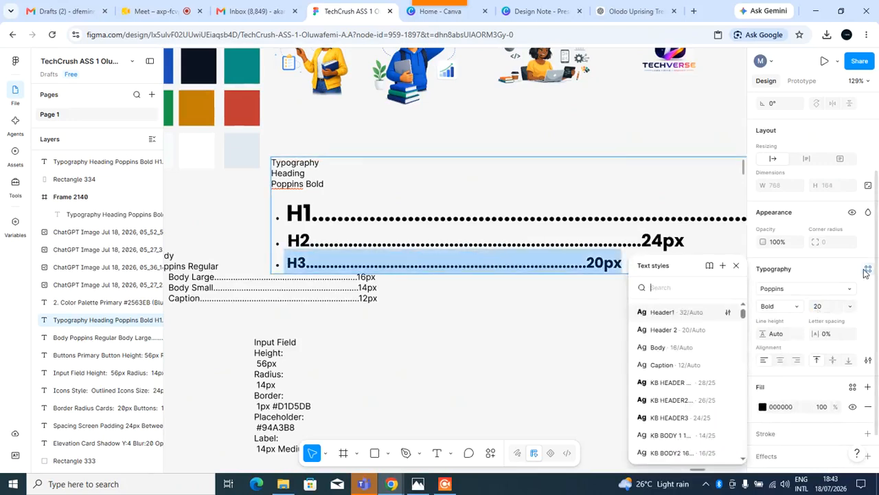
pyautogui.click(722, 267)
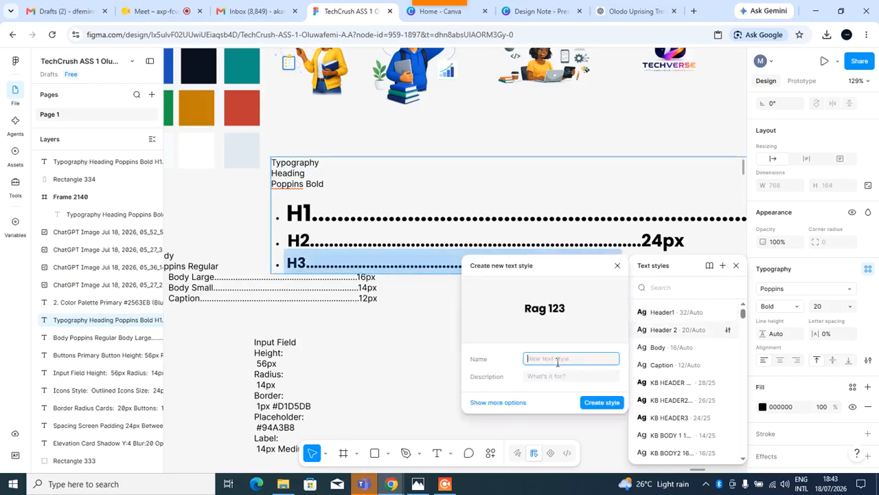
pyautogui.write('Ty H3')
pyautogui.click(551, 379)
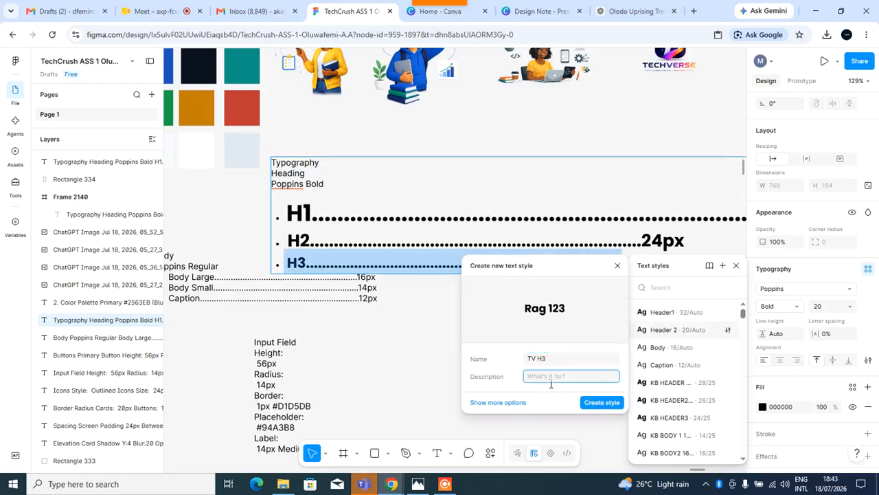
pyautogui.write('TV Header 3')
pyautogui.click(599, 402)
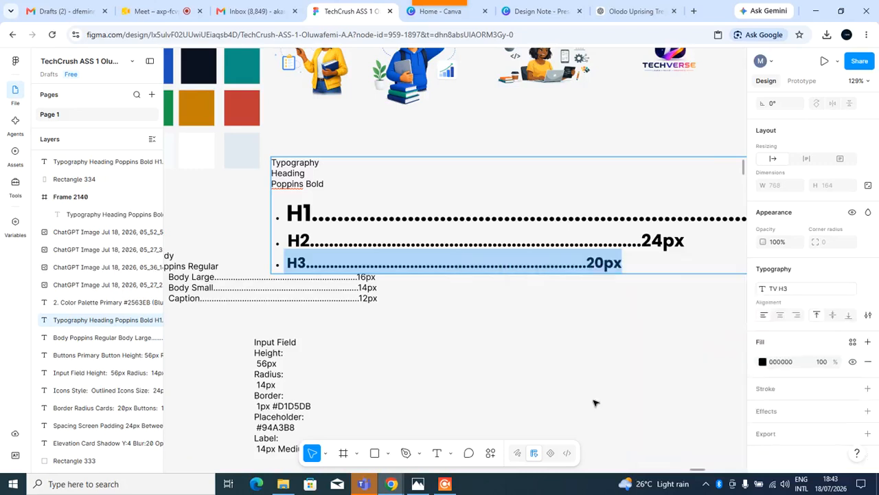
# Move the heading typography block higher and place the body typography block directly beneath it.
pyautogui.press('Escape')
pyautogui.moveTo(428, 211); pyautogui.dragTo(460, 139)
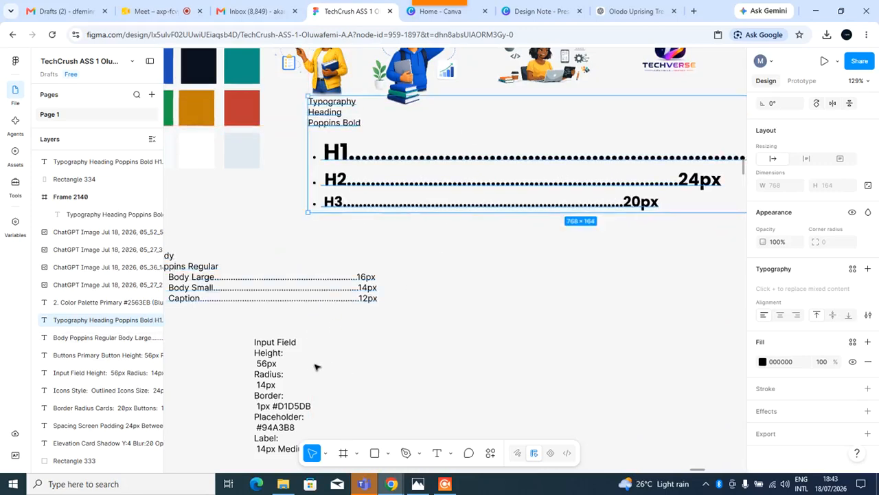
pyautogui.hscroll(-2, 310, 366)
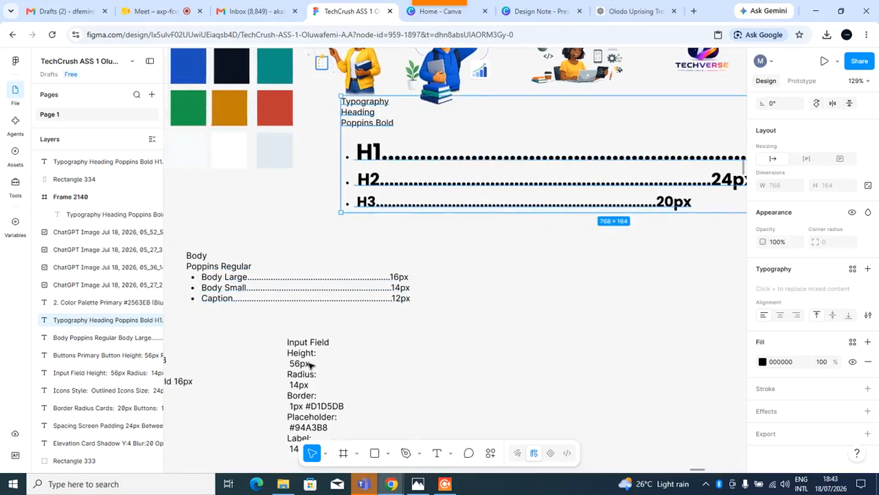
pyautogui.click(212, 259)
pyautogui.moveTo(213, 259); pyautogui.dragTo(383, 240)
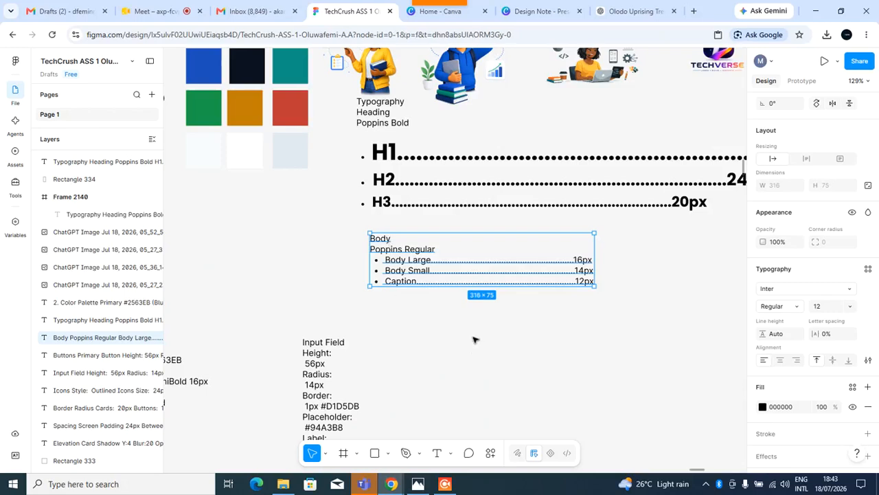
# Select the Body Large line, change its font to Poppins and set its size to 16.
pyautogui.click(429, 333)
pyautogui.click(565, 273)
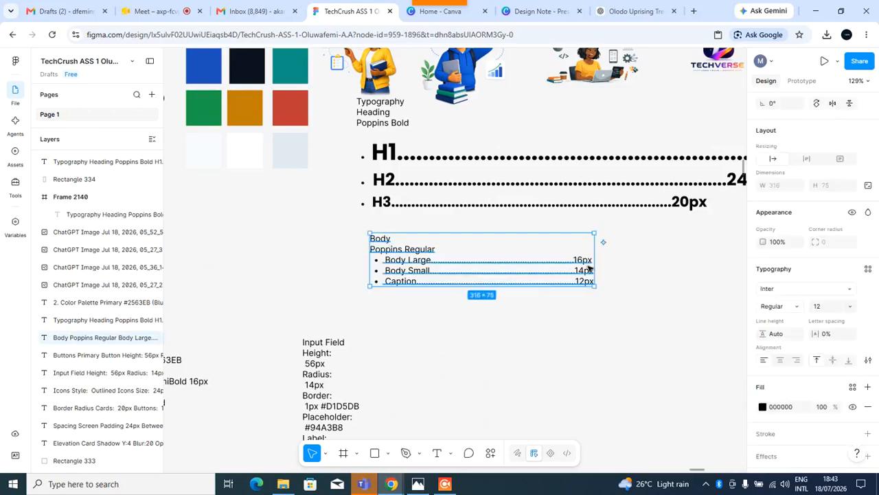
pyautogui.doubleClick(591, 270)
pyautogui.moveTo(596, 267); pyautogui.dragTo(393, 267)
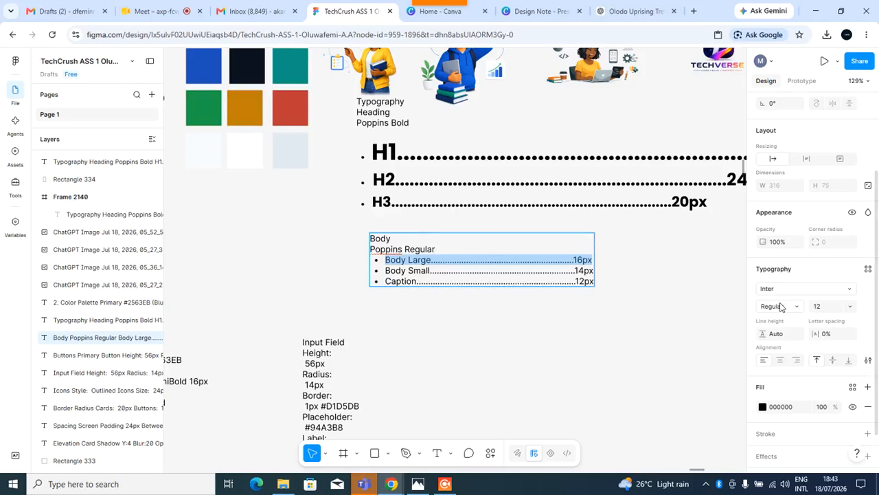
pyautogui.click(847, 292)
pyautogui.write('pop')
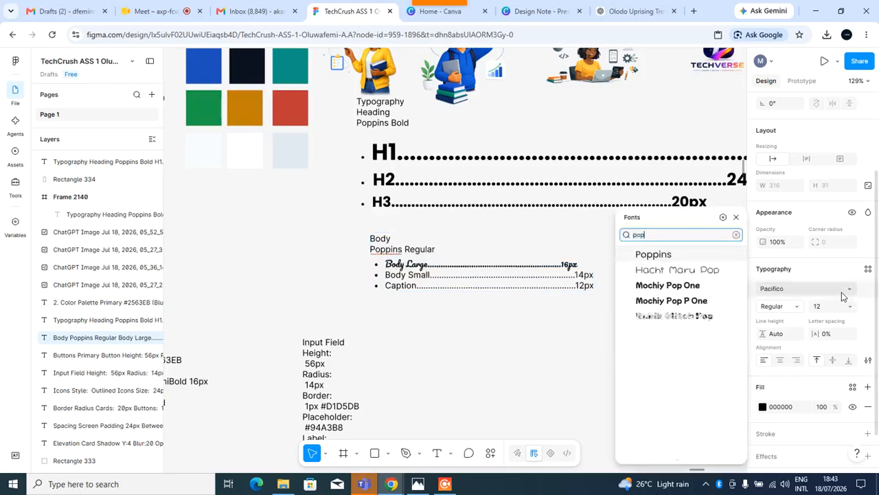
pyautogui.click(720, 258)
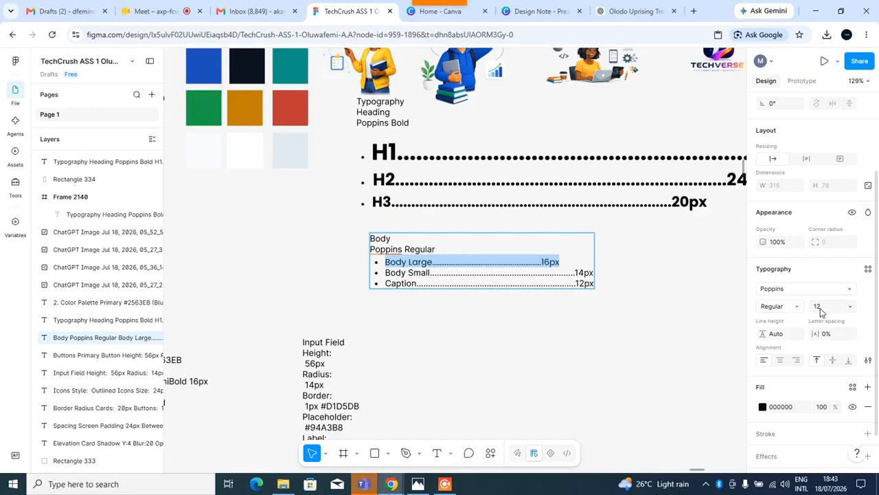
pyautogui.write('16')
pyautogui.press('Return')
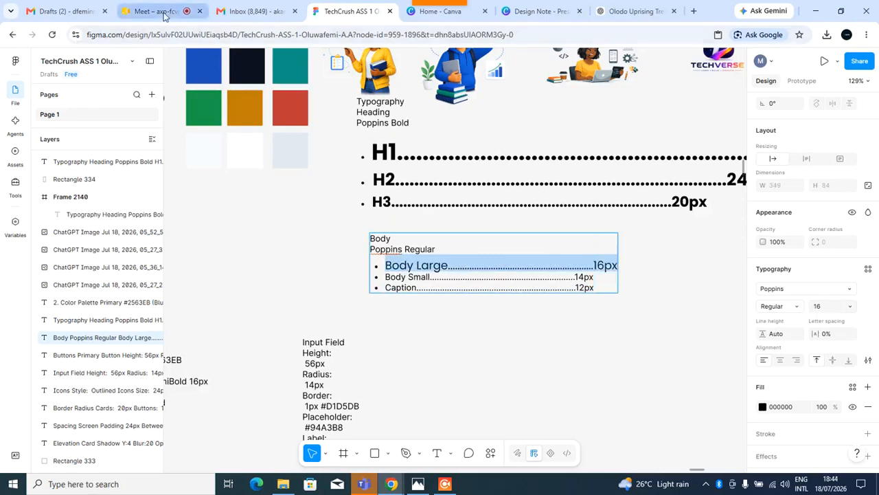
# Switch to the video meeting tab, admit the waiting participant, and return to the design file.
pyautogui.click(164, 14)
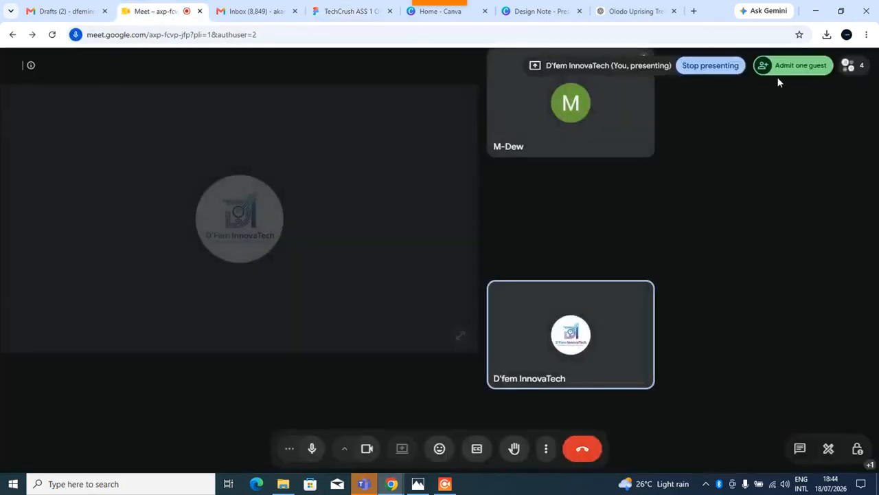
pyautogui.click(786, 71)
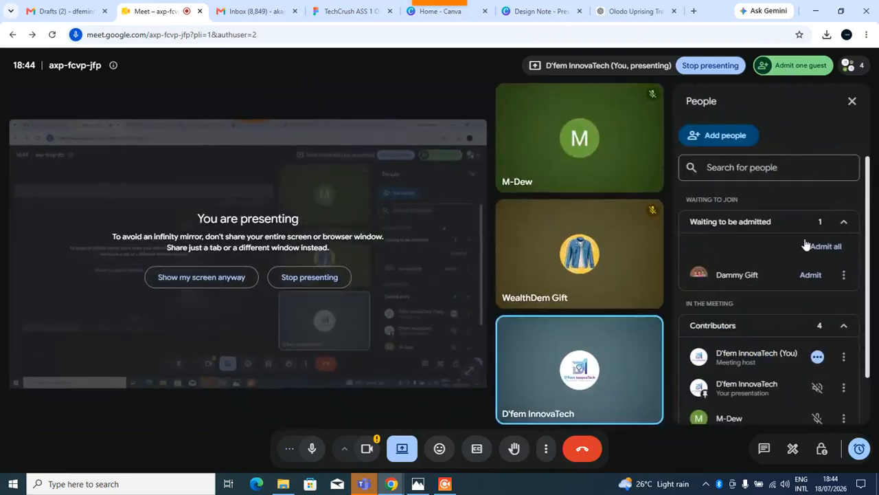
pyautogui.click(811, 275)
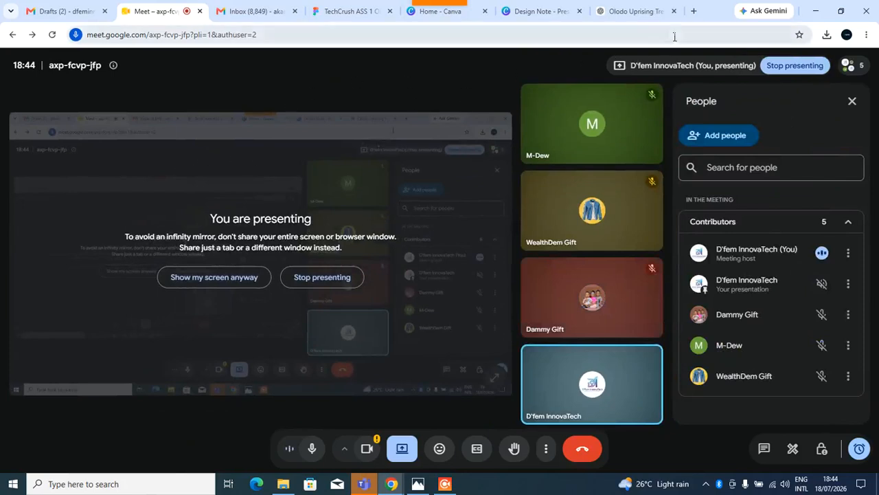
pyautogui.click(356, 12)
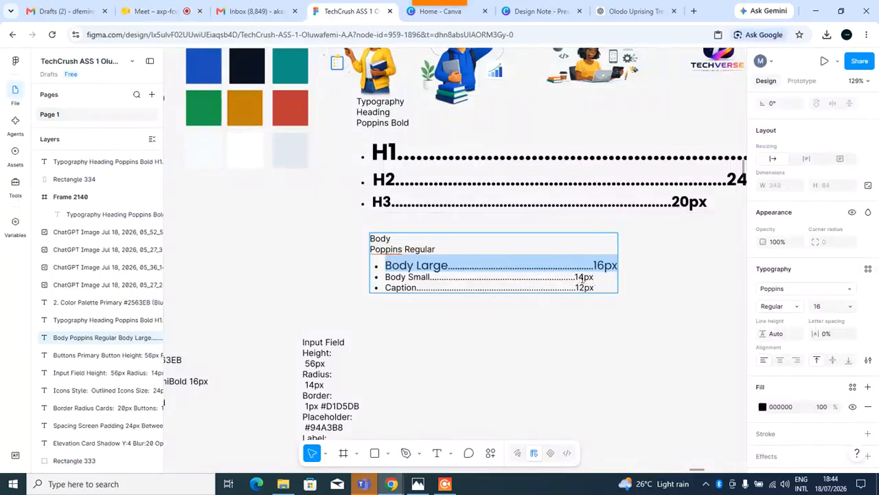
# Create a text style named TV BODY1 with description "Tv for body 1" from the Body Large line.
pyautogui.click(868, 270)
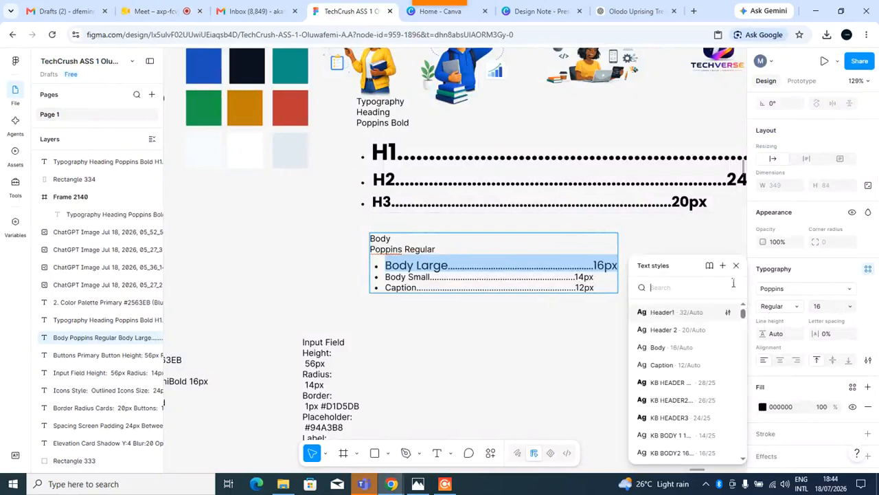
pyautogui.click(722, 265)
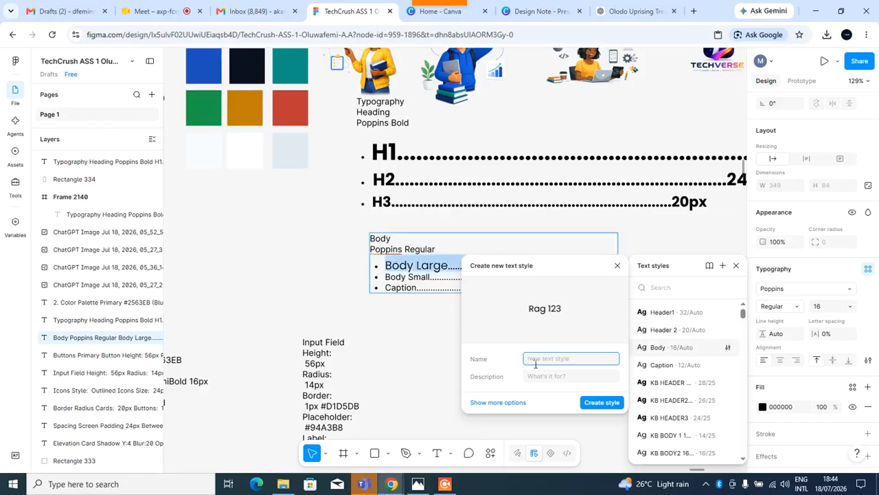
pyautogui.write('TY.B')
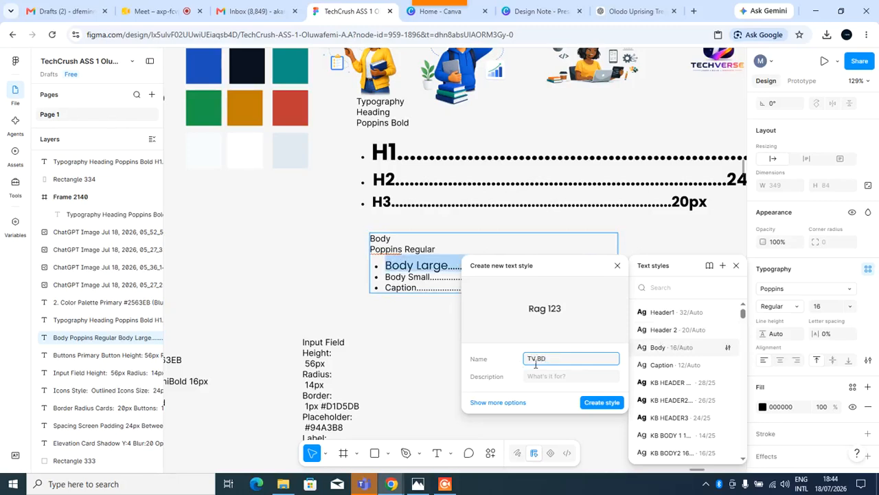
pyautogui.write('ODY1')
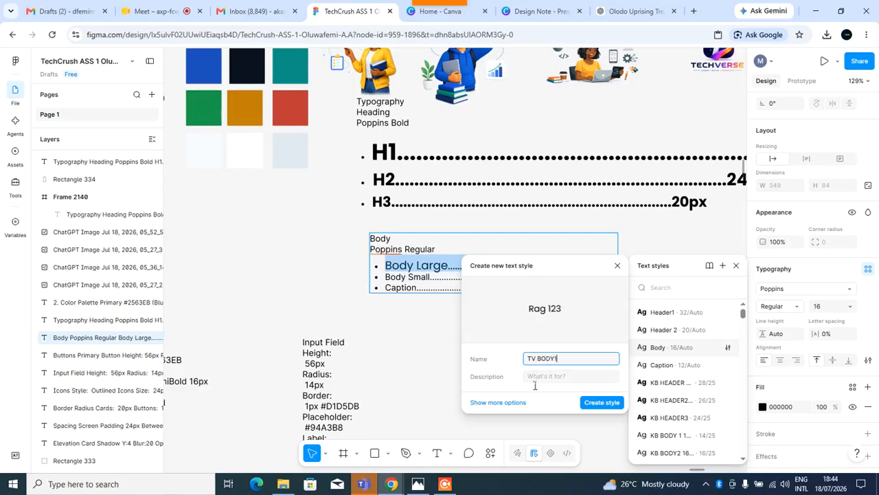
pyautogui.click(535, 386)
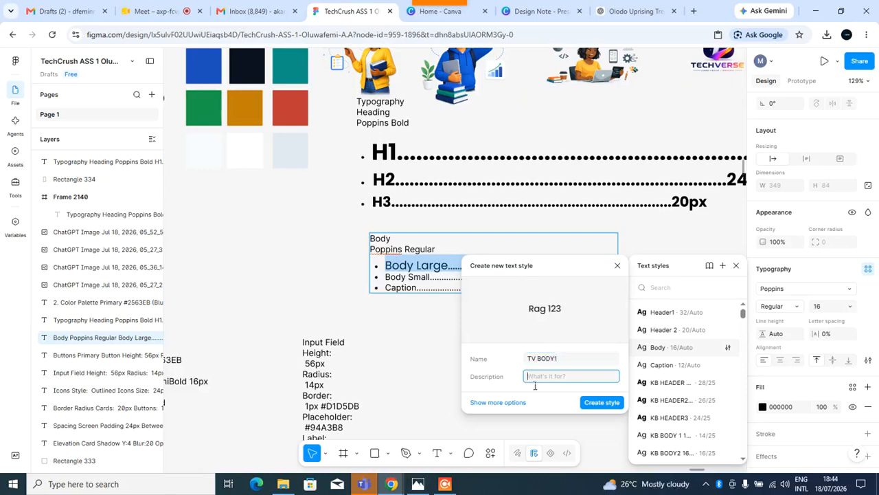
pyautogui.write('Tv for body 1')
pyautogui.click(601, 403)
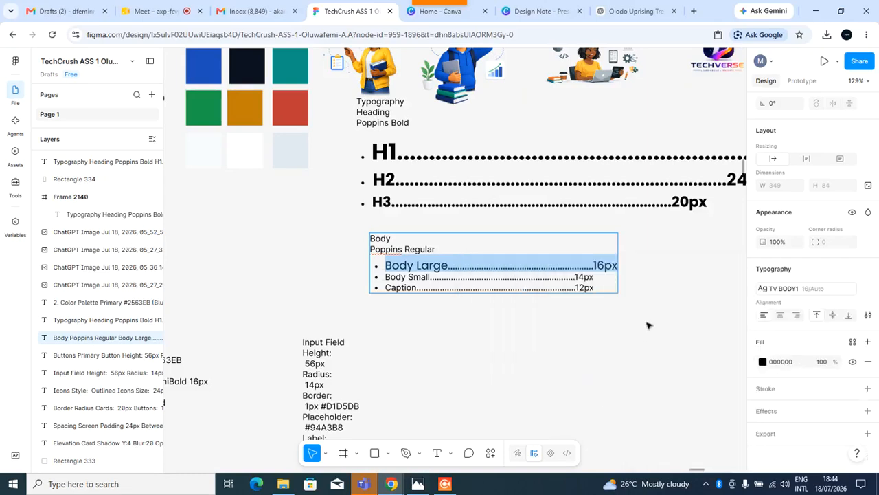
pyautogui.press('Escape')
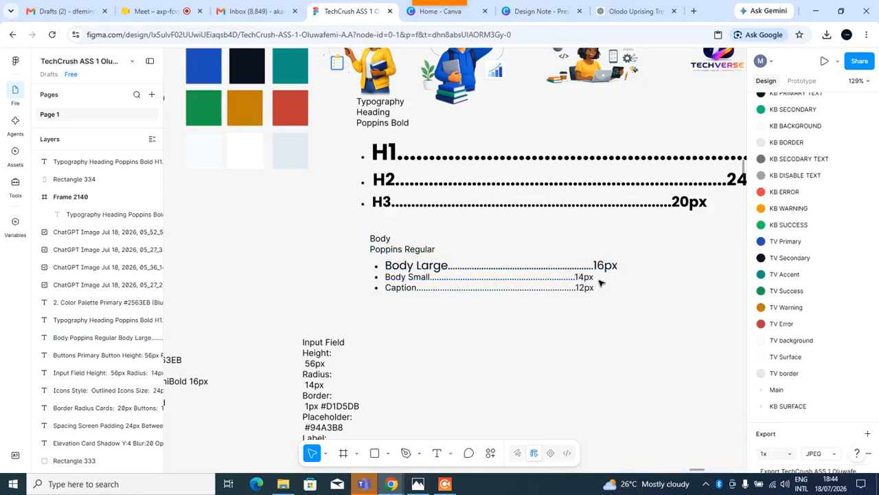
# Select the Body Small line, change its font to Poppins and set its size to 14.
pyautogui.press('Return')
pyautogui.click(598, 281)
pyautogui.moveTo(600, 284); pyautogui.dragTo(387, 287)
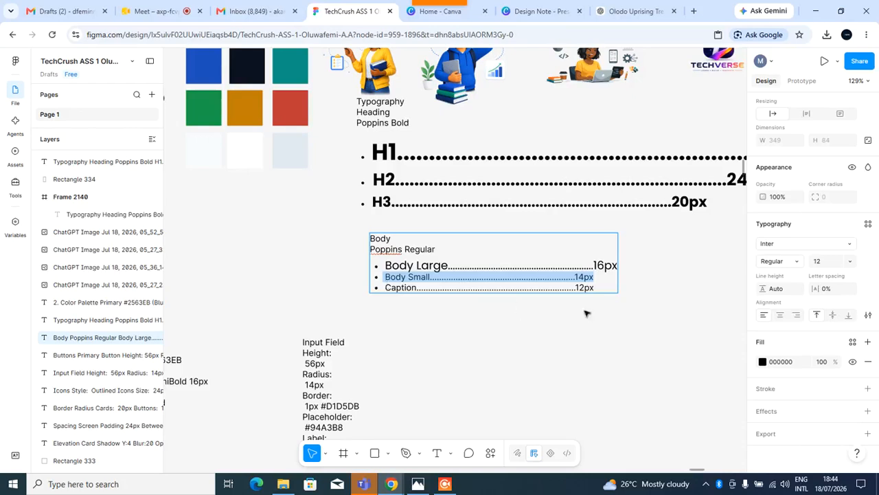
pyautogui.click(851, 246)
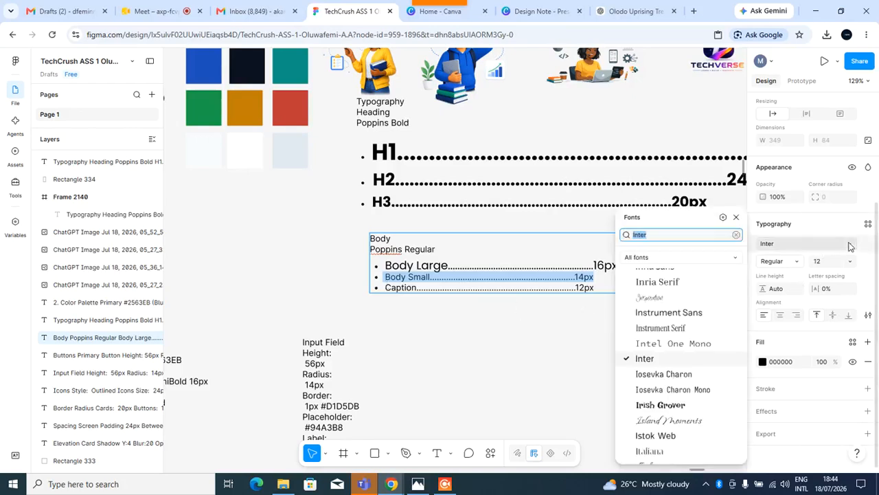
pyautogui.write('pop')
pyautogui.press('Return')
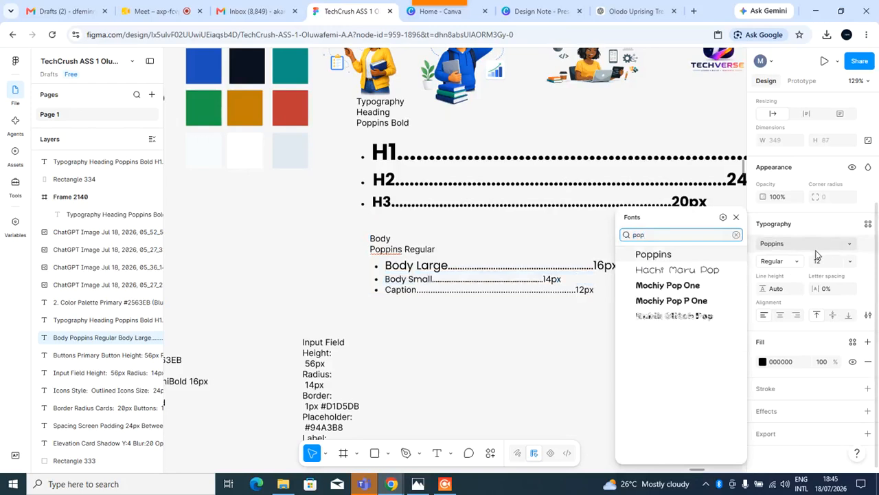
pyautogui.click(723, 254)
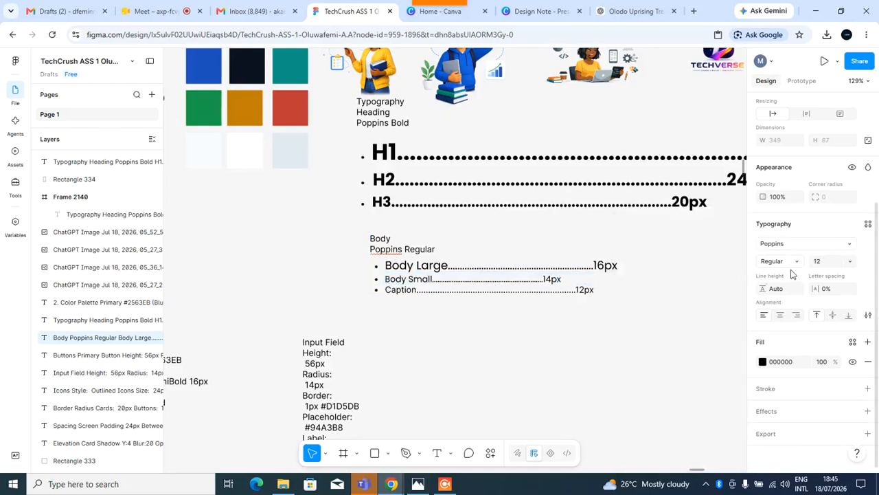
pyautogui.click(817, 262)
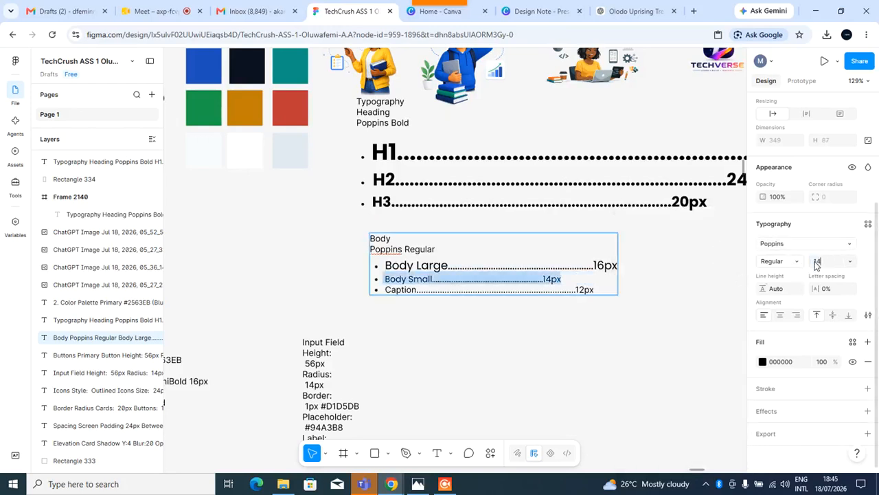
pyautogui.write('14')
pyautogui.press('Return')
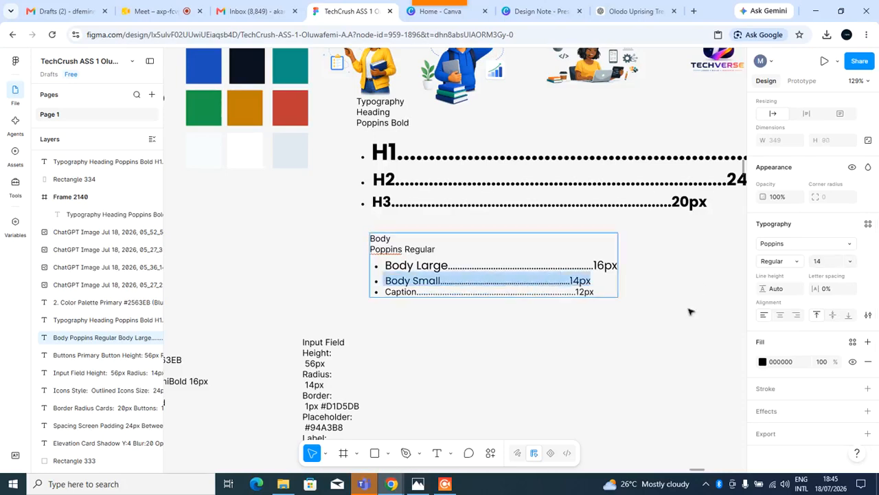
# Create a text style named TV BODY2 from the Body Small line, with a description beginning "TV Small".
pyautogui.click(868, 225)
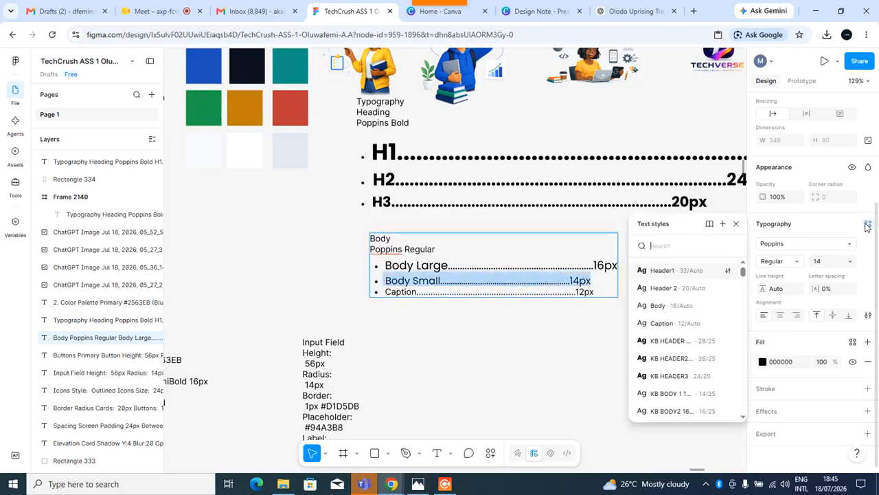
pyautogui.click(723, 224)
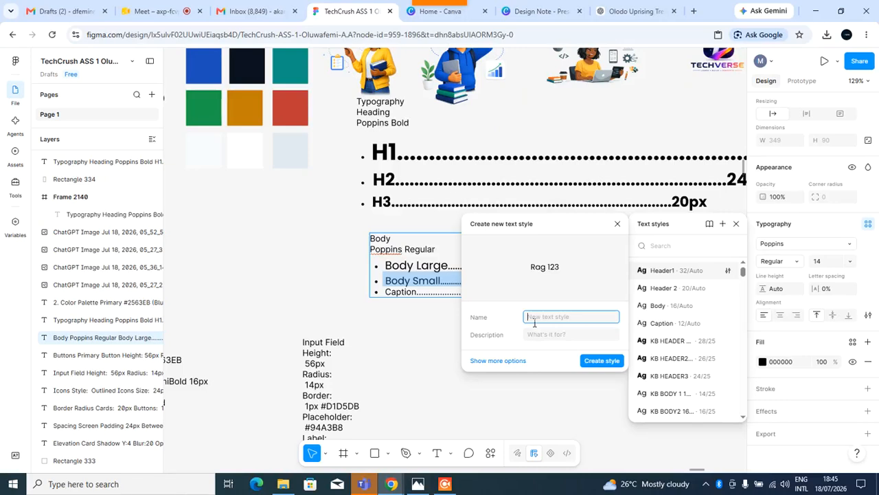
pyautogui.write('TV BODY2')
pyautogui.click(555, 339)
pyautogui.write('TV')
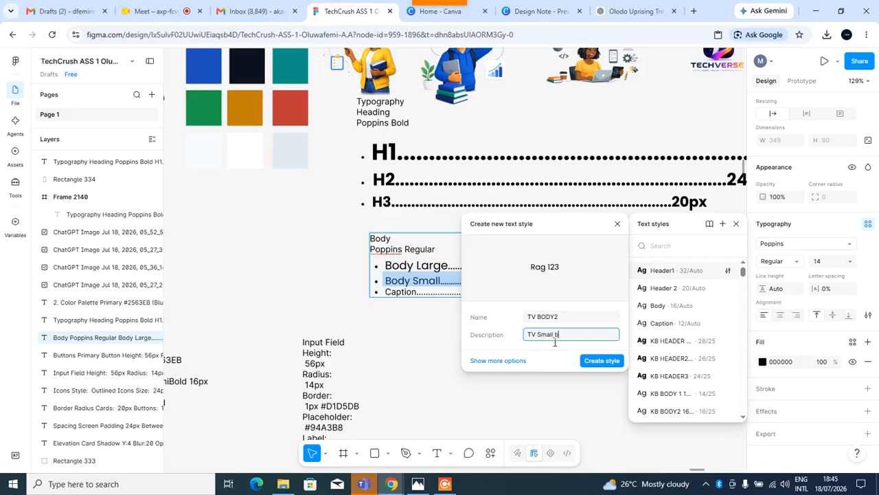
pyautogui.click(598, 362)
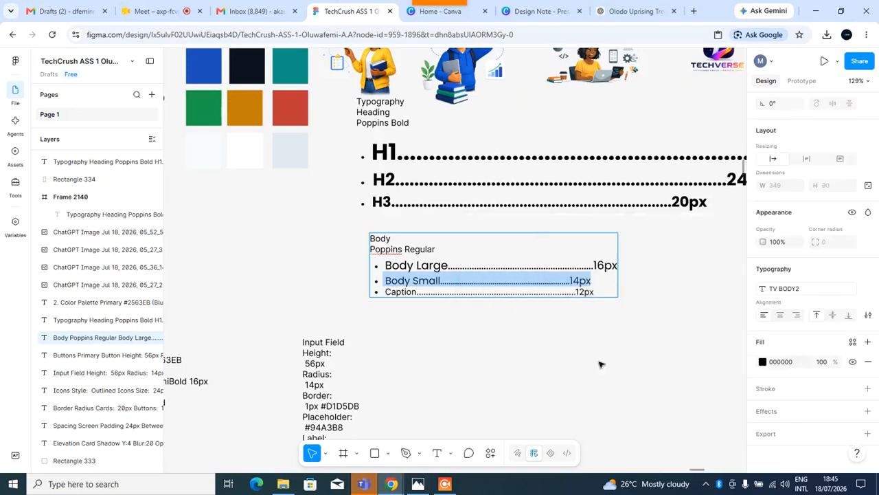
pyautogui.press('Escape')
# Select the Caption line and change its font to Poppins.
pyautogui.click(607, 295)
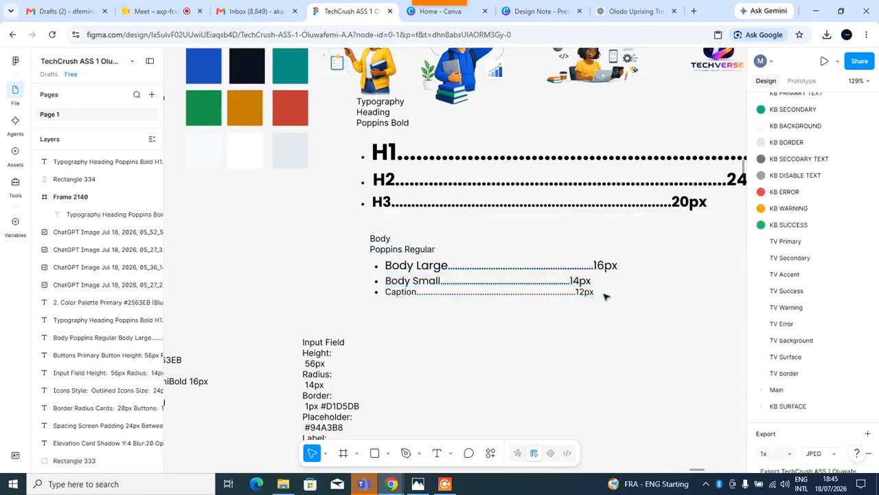
pyautogui.doubleClick(596, 298)
pyautogui.moveTo(596, 297); pyautogui.dragTo(381, 308)
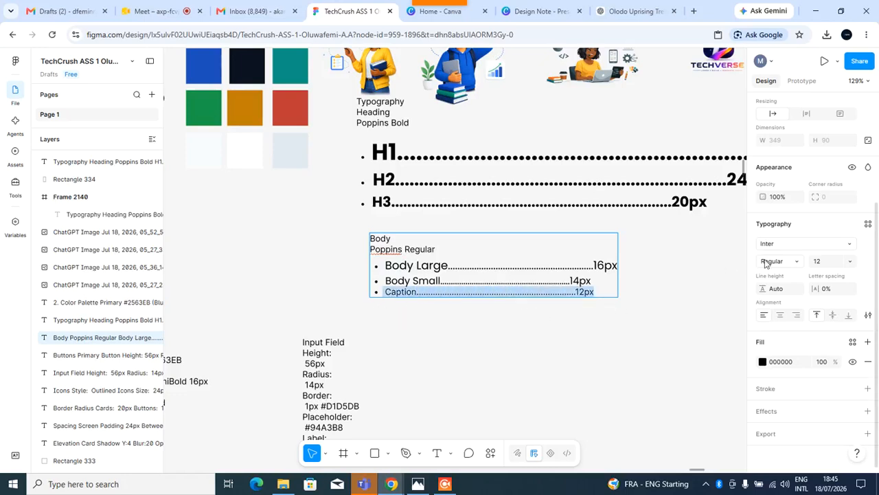
pyautogui.click(849, 244)
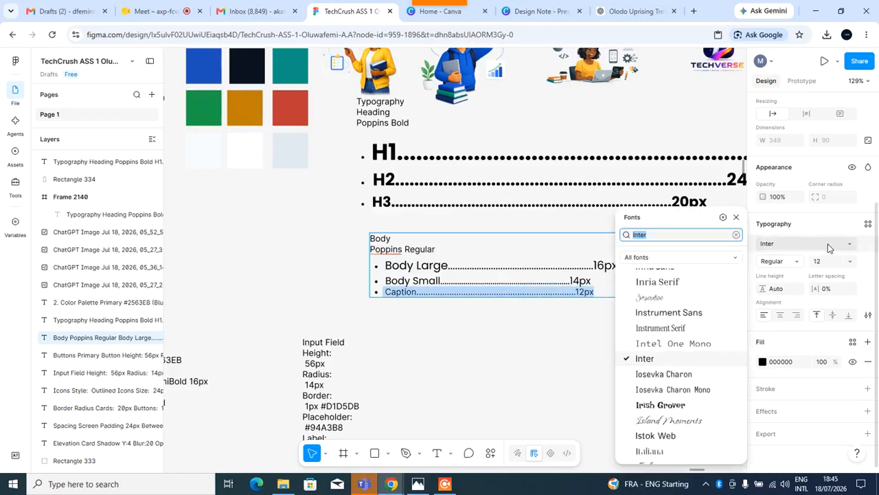
pyautogui.write('pop')
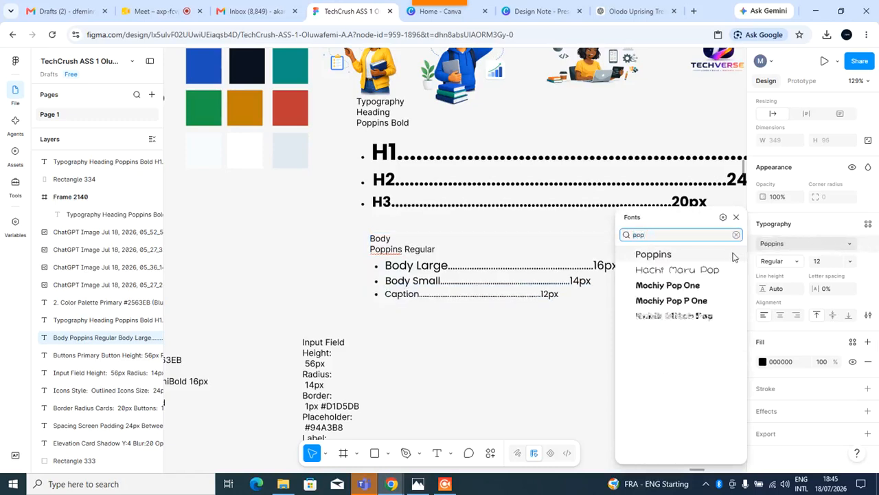
pyautogui.click(716, 258)
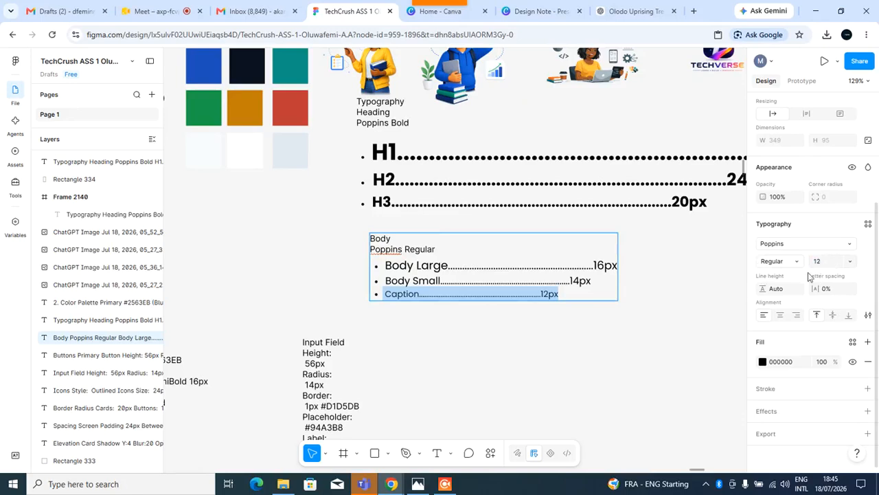
# Create a text style named TV CAPTION from the Caption line, with a description beginning "TV caption".
pyautogui.click(868, 226)
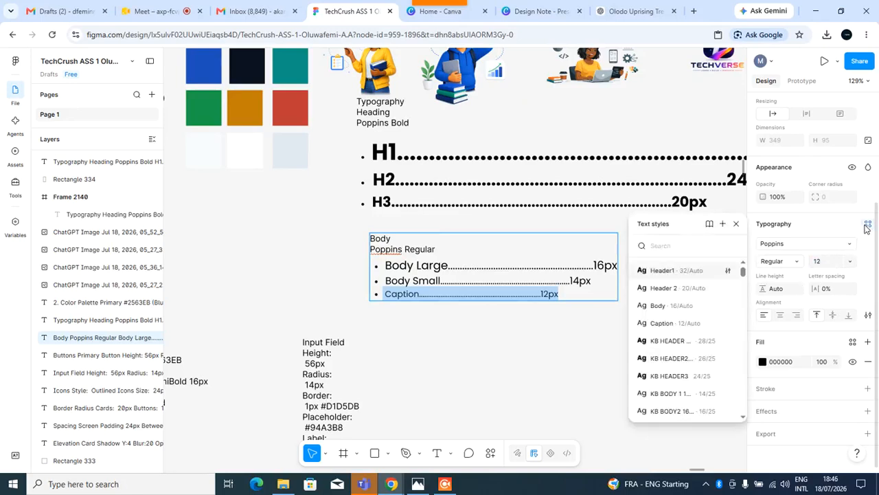
pyautogui.click(868, 227)
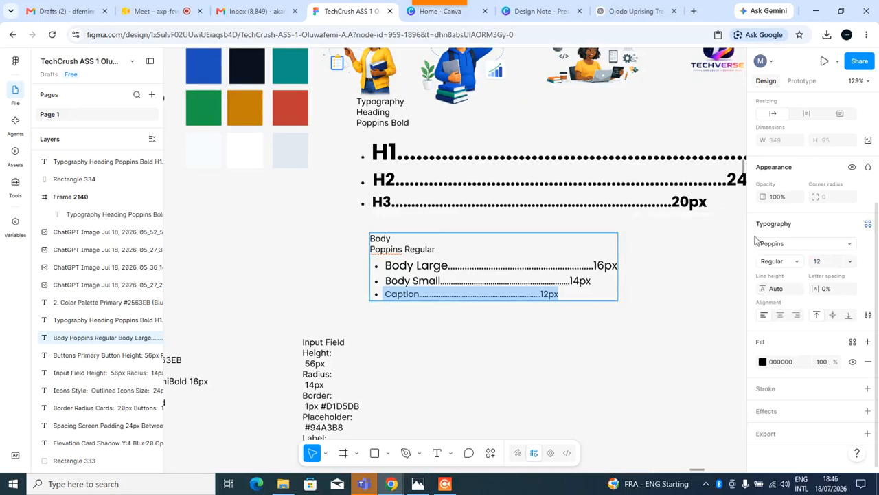
pyautogui.click(867, 224)
pyautogui.click(723, 225)
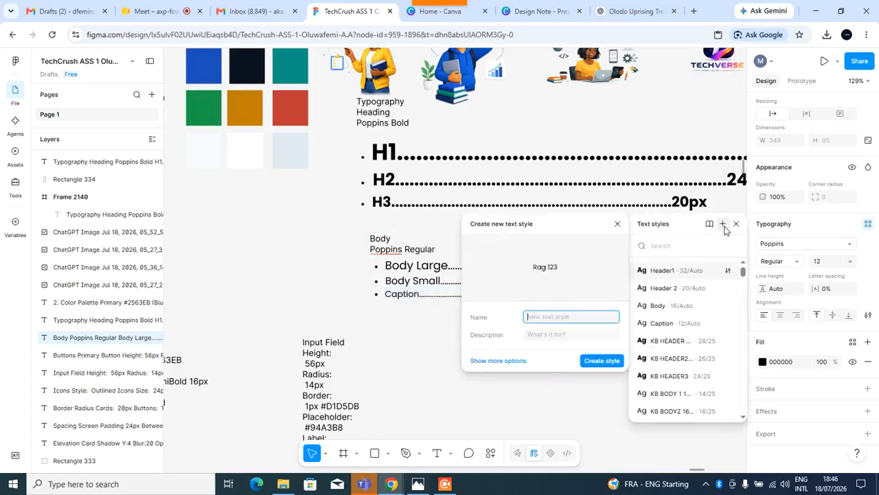
pyautogui.write('tv')
pyautogui.press('BackSpace')
pyautogui.press('BackSpace')
pyautogui.write('TV')
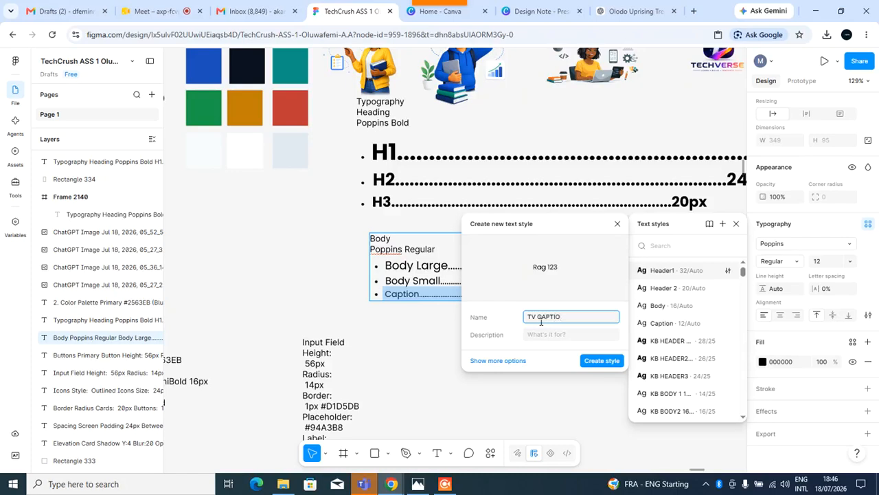
pyautogui.write('CAPTION BO')
pyautogui.click(547, 338)
pyautogui.write('TV caption body')
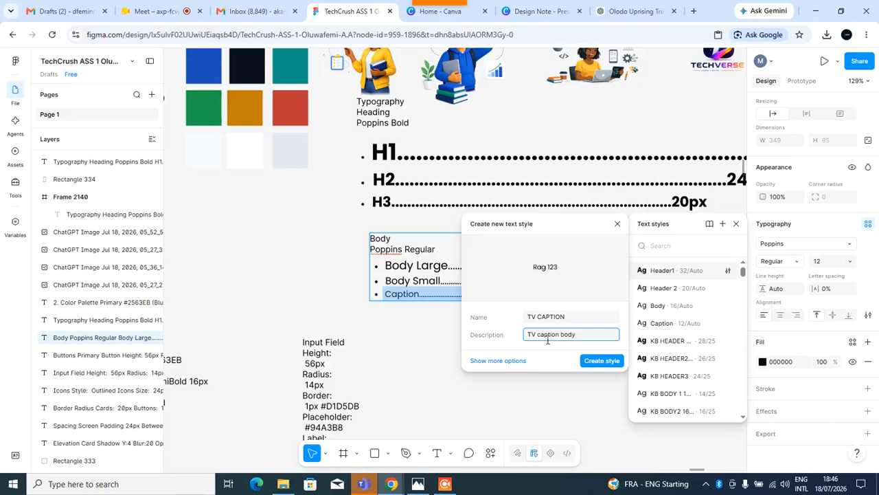
pyautogui.click(587, 361)
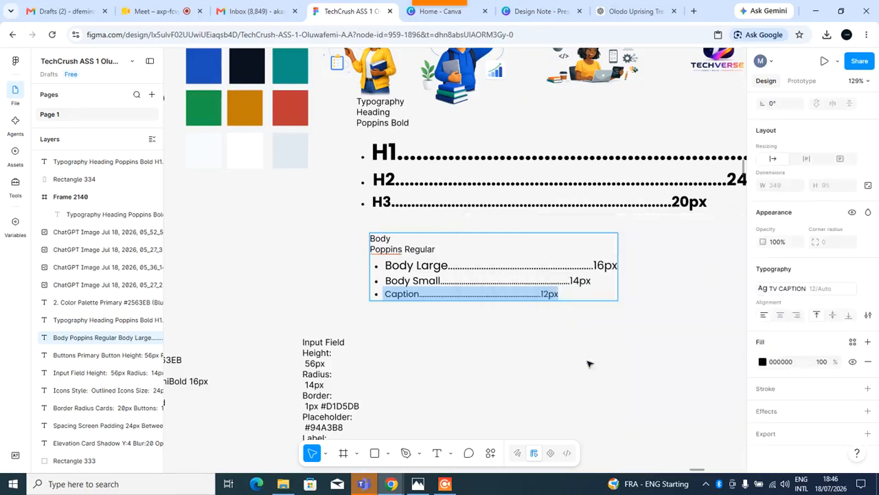
pyautogui.press('Escape')
# Apply the TV H1 text style to the Input Field text block and move it to the right of the body typography.
pyautogui.scroll(-1, 539, 354)
pyautogui.scroll(-5, 540, 354)
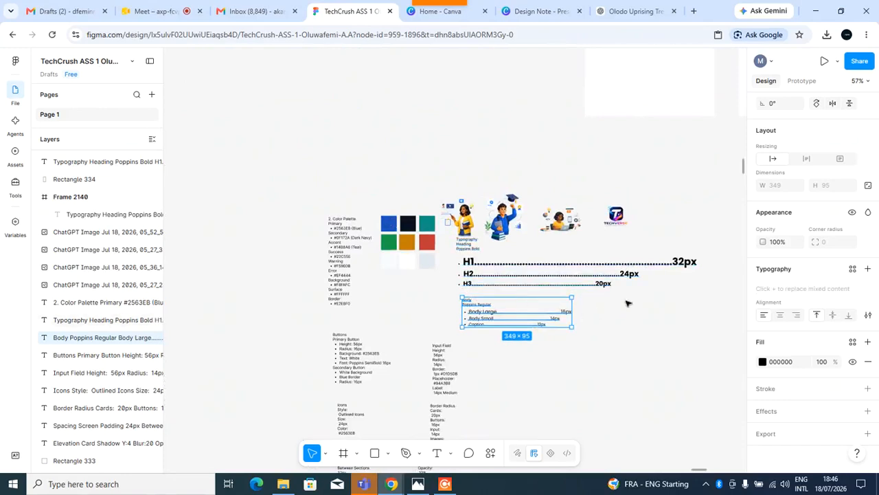
pyautogui.click(446, 380)
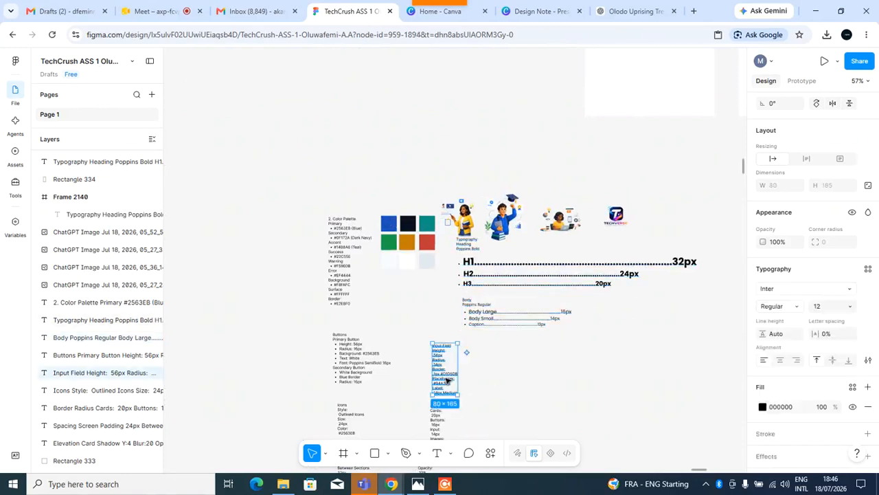
pyautogui.click(868, 272)
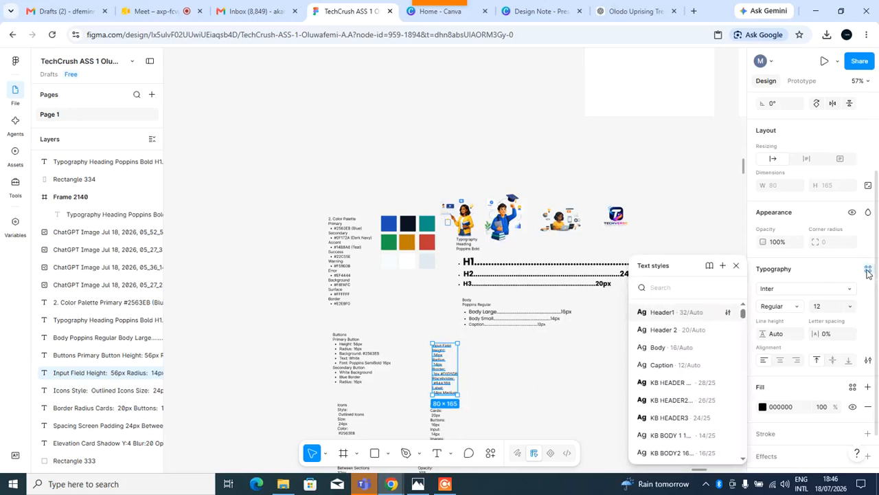
pyautogui.write('tv')
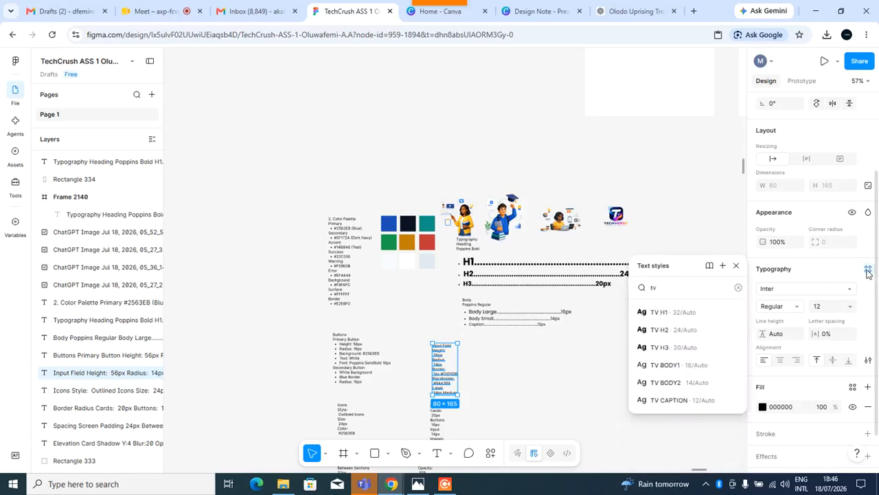
pyautogui.click(668, 317)
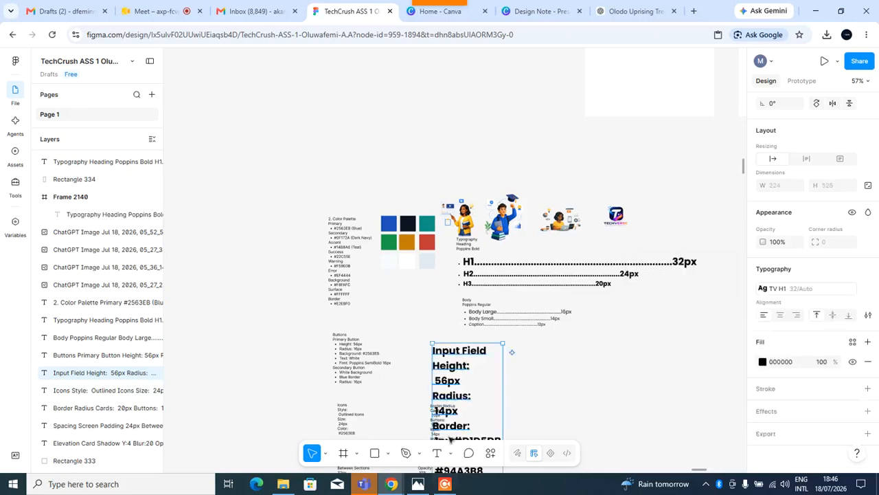
pyautogui.moveTo(499, 401); pyautogui.dragTo(745, 355)
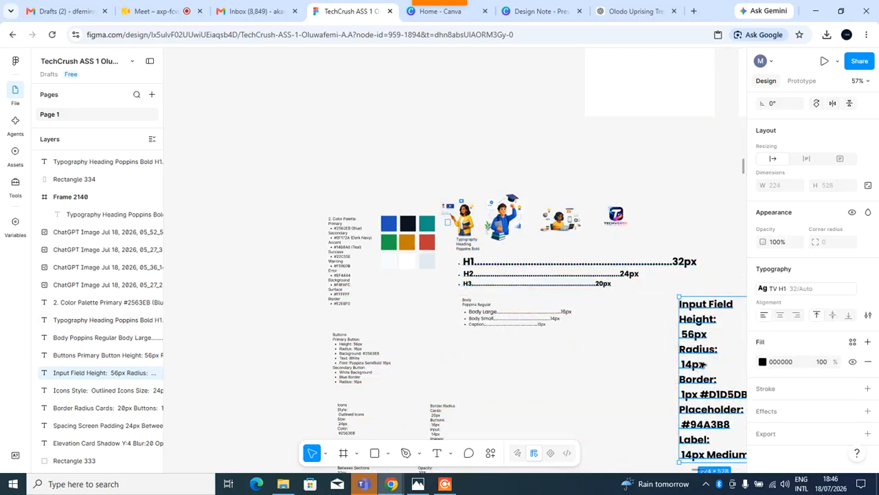
# Try the TV H2 and TV H3 text styles on the Input Field text block, moving it above the guide.
pyautogui.click(797, 291)
pyautogui.write('tv')
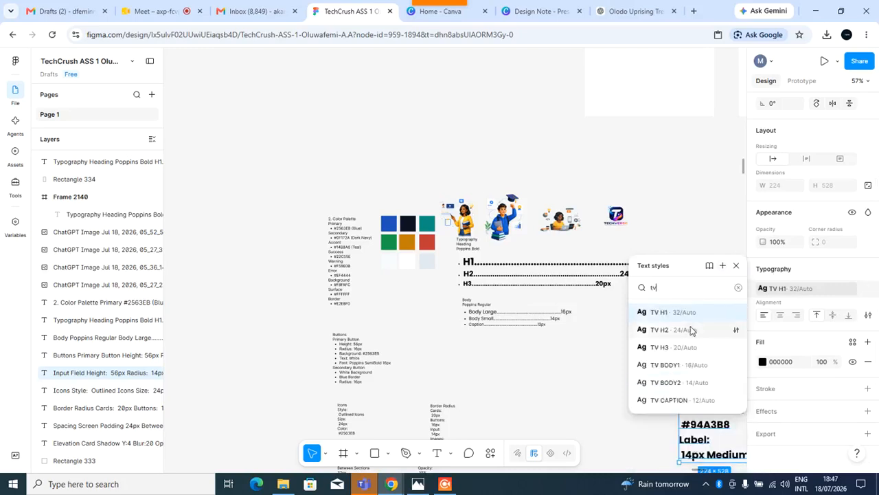
pyautogui.click(691, 336)
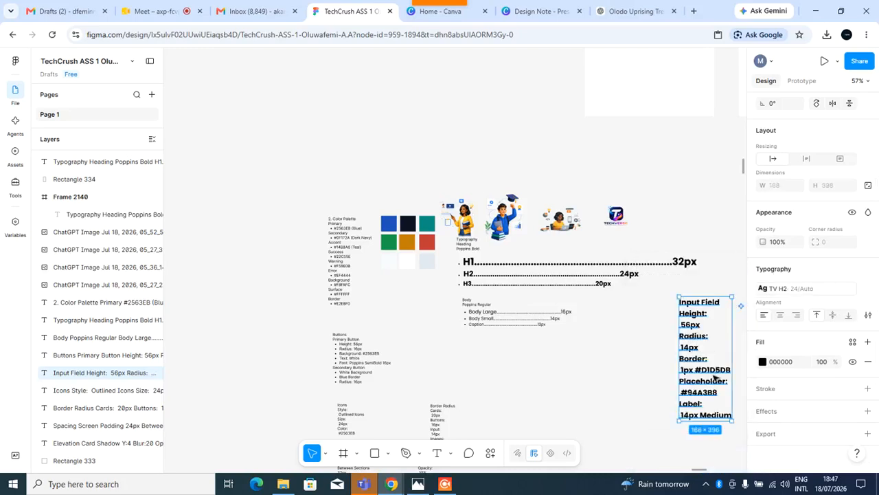
pyautogui.moveTo(717, 378); pyautogui.dragTo(478, 172)
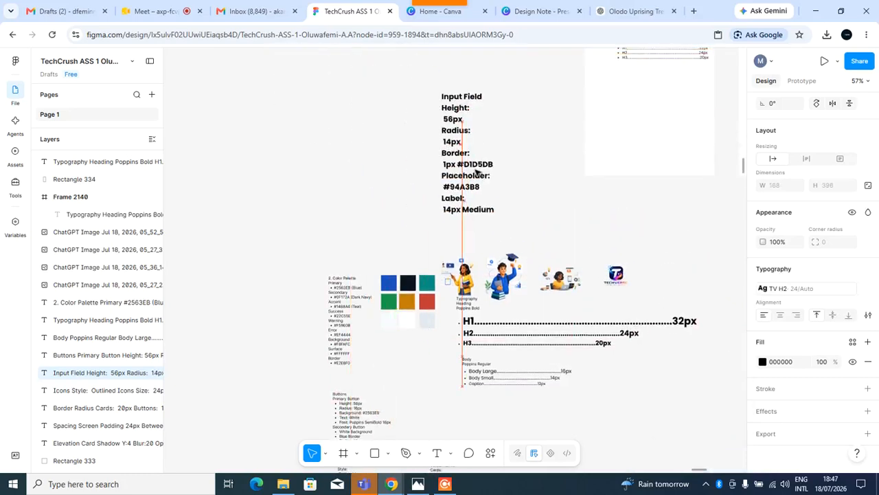
pyautogui.click(790, 289)
pyautogui.write('tv')
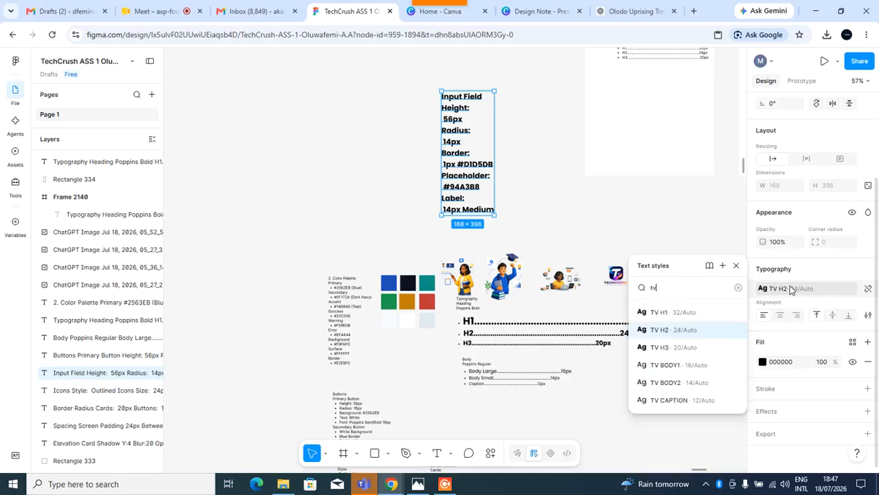
pyautogui.click(653, 348)
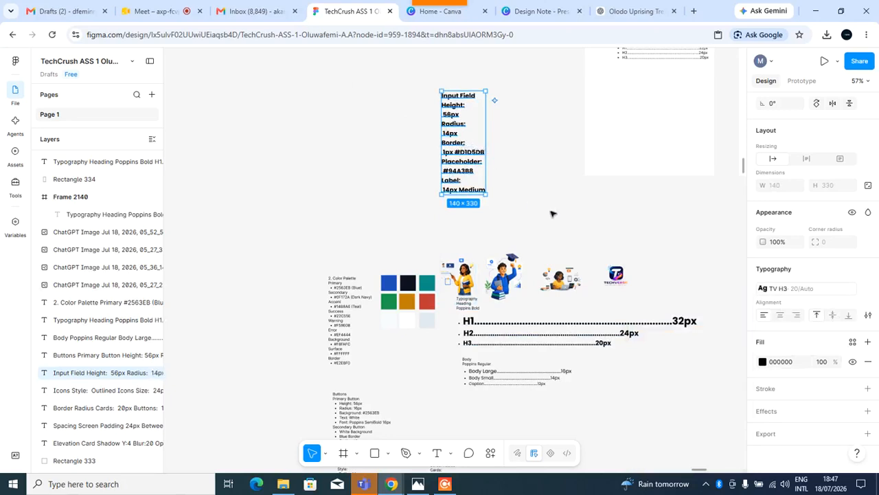
# Apply the TV CAPTION text style to the Input Field text block and place it beneath the body typography.
pyautogui.click(790, 291)
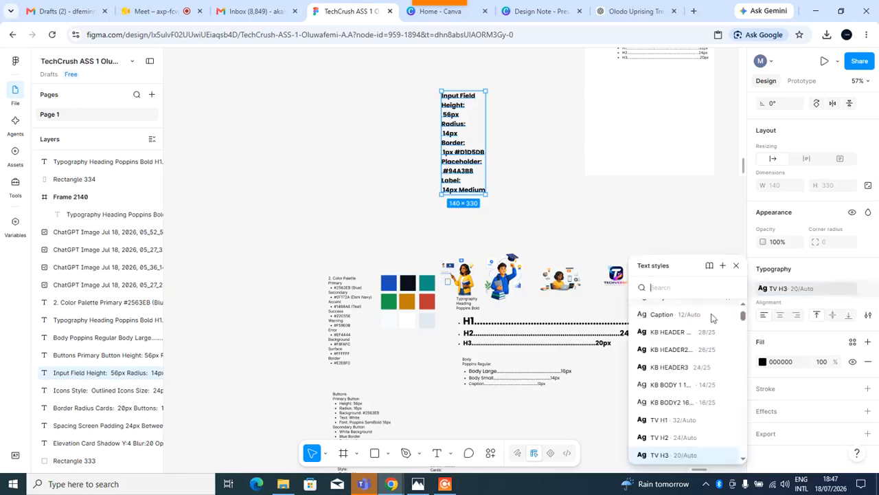
pyautogui.scroll(1, 687, 306)
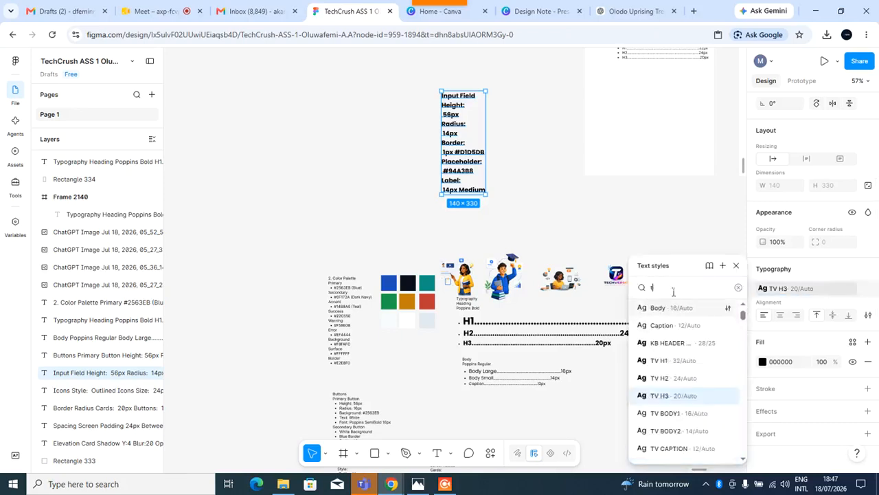
pyautogui.write('tv')
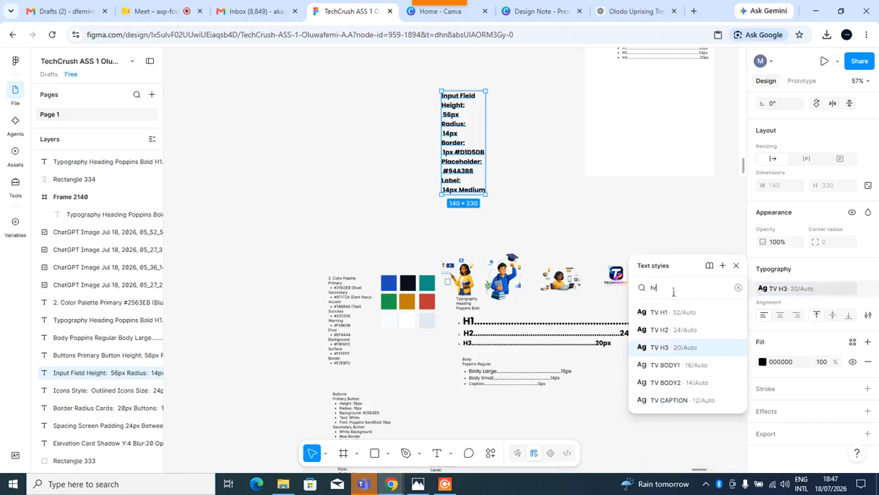
pyautogui.click(670, 400)
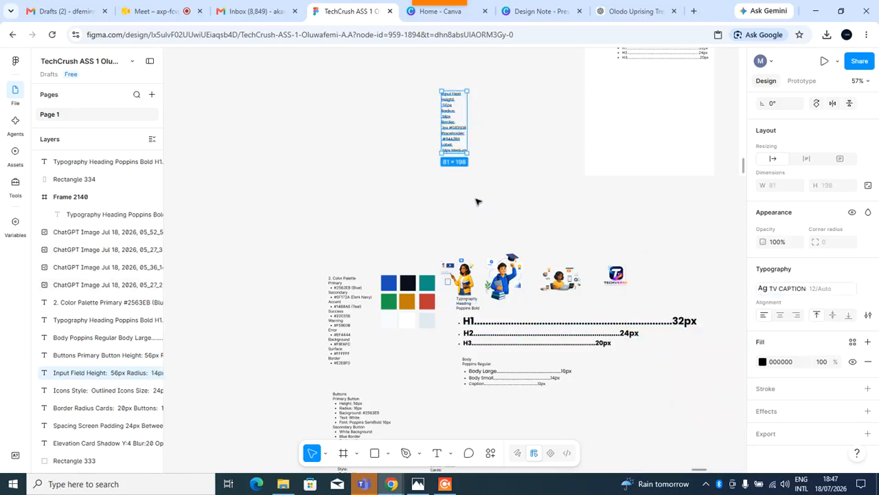
pyautogui.moveTo(459, 127); pyautogui.dragTo(477, 428)
pyautogui.scroll(-3, 498, 354)
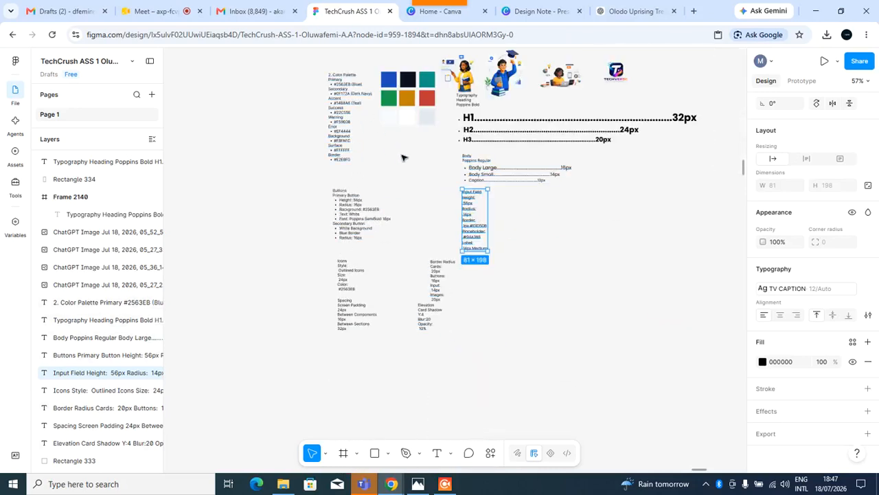
# Draw a 100 × 100 rectangle above the Buttons specification text.
pyautogui.scroll(3, 354, 215)
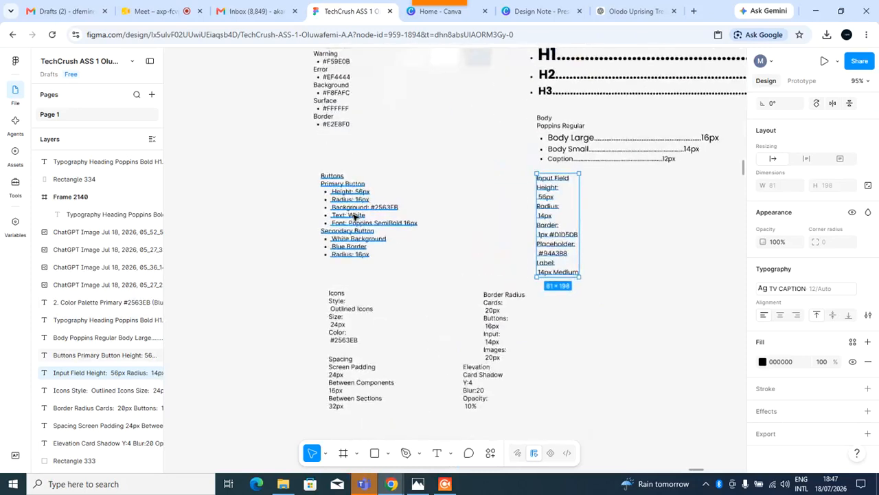
pyautogui.scroll(3, 355, 215)
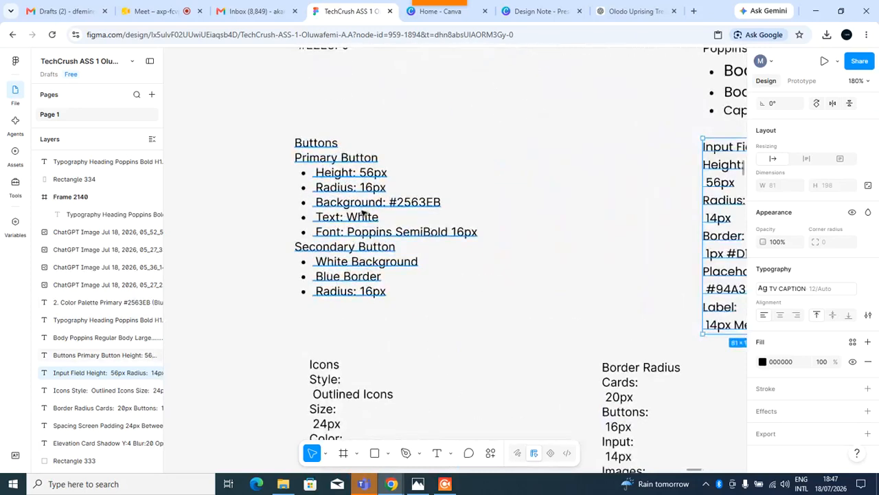
pyautogui.scroll(1, 364, 213)
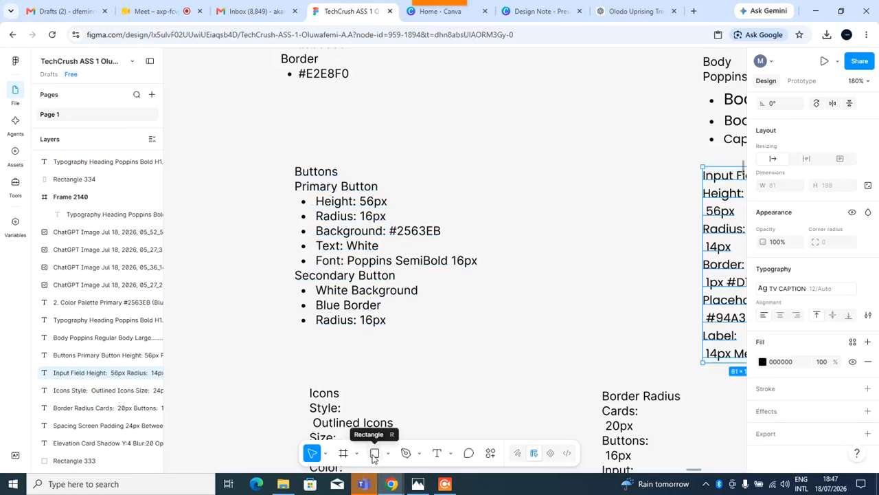
pyautogui.click(375, 454)
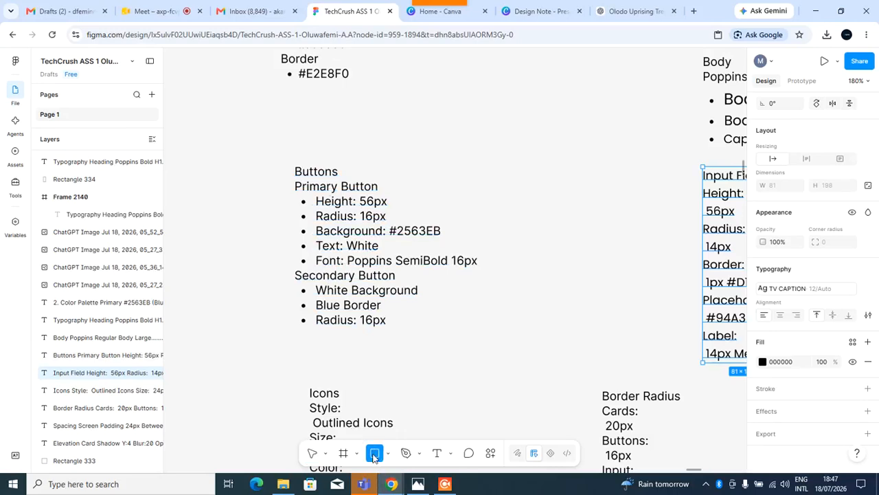
pyautogui.click(459, 149)
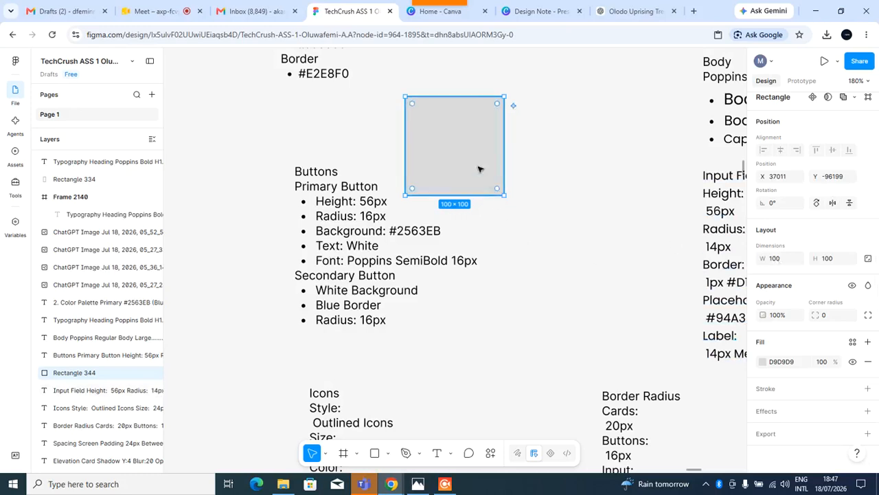
pyautogui.moveTo(475, 158); pyautogui.dragTo(515, 155)
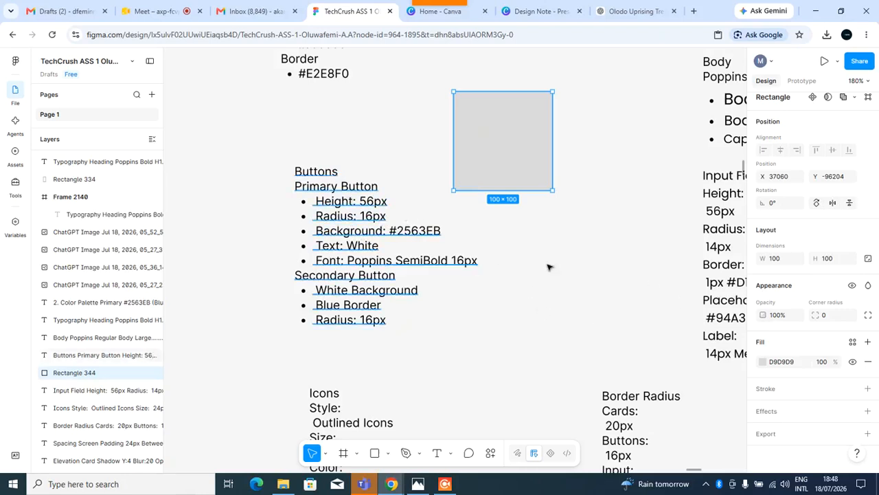
# Resize the rectangle to 350 px wide and 56 px high.
pyautogui.click(775, 258)
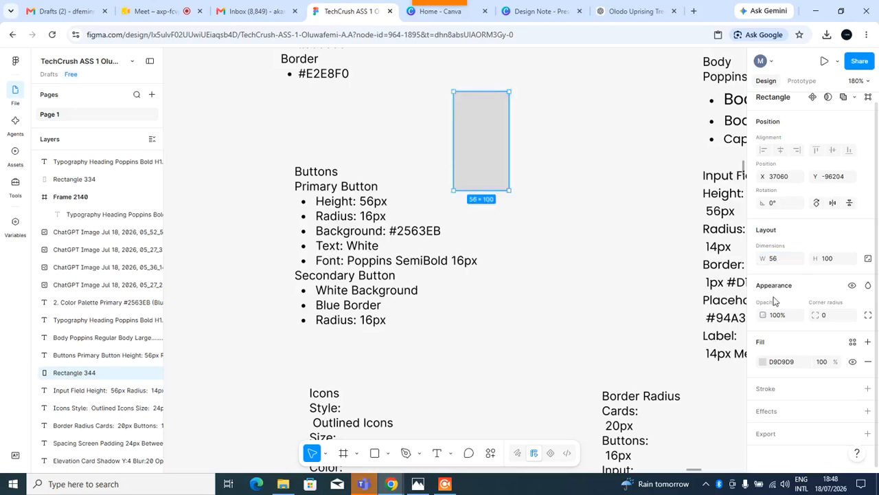
pyautogui.click(774, 265)
pyautogui.click(829, 261)
pyautogui.write('56')
pyautogui.press('Return')
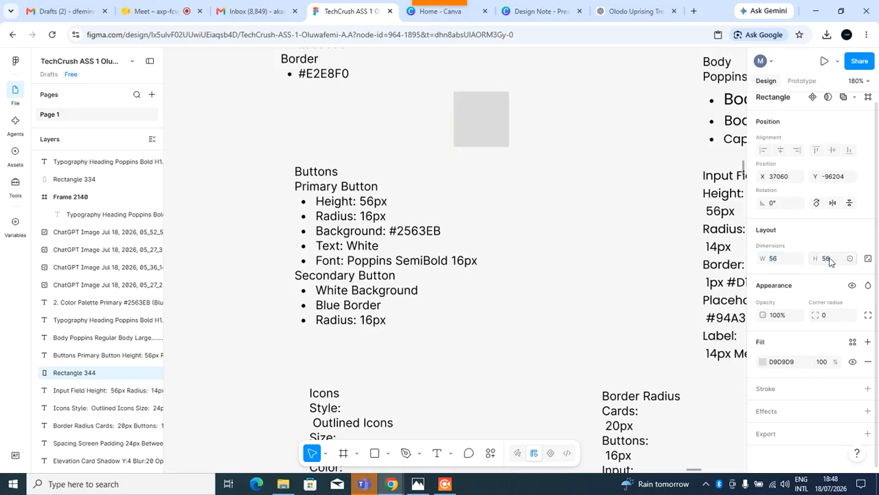
pyautogui.click(770, 259)
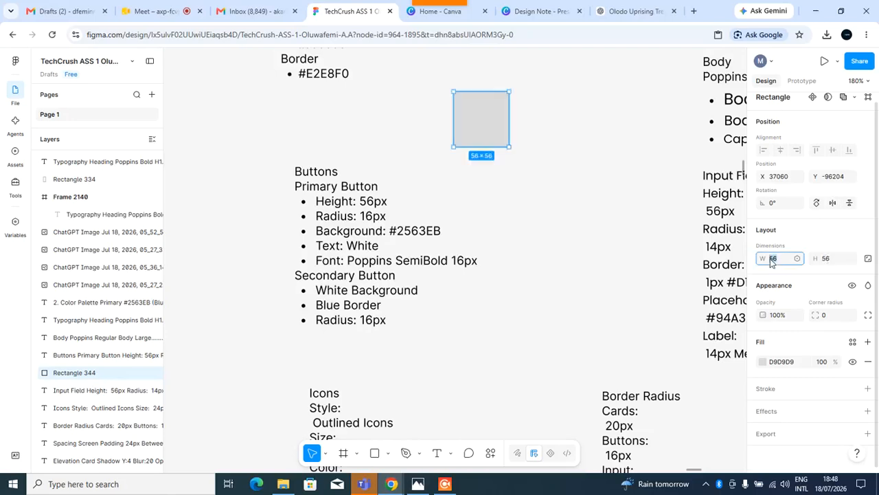
pyautogui.write('350')
pyautogui.press('Return')
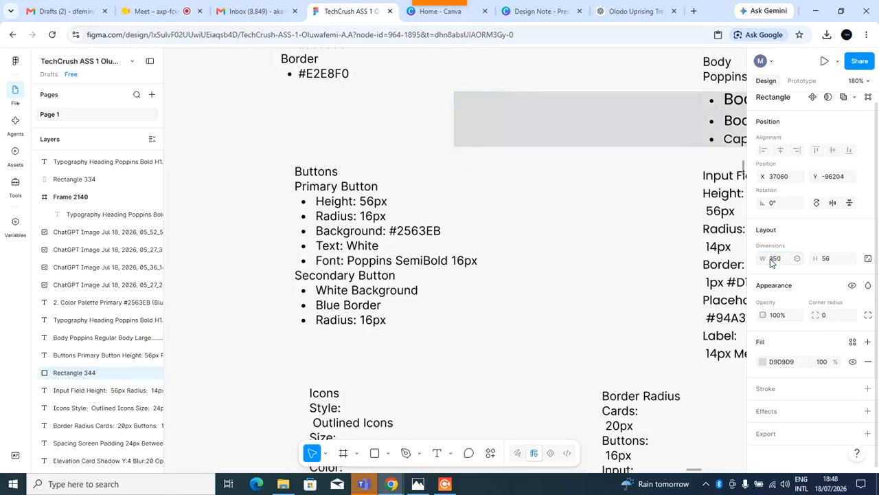
# Move the rectangle into Frame 2140, near the lower part of its second screen.
pyautogui.moveTo(591, 136); pyautogui.dragTo(506, 117)
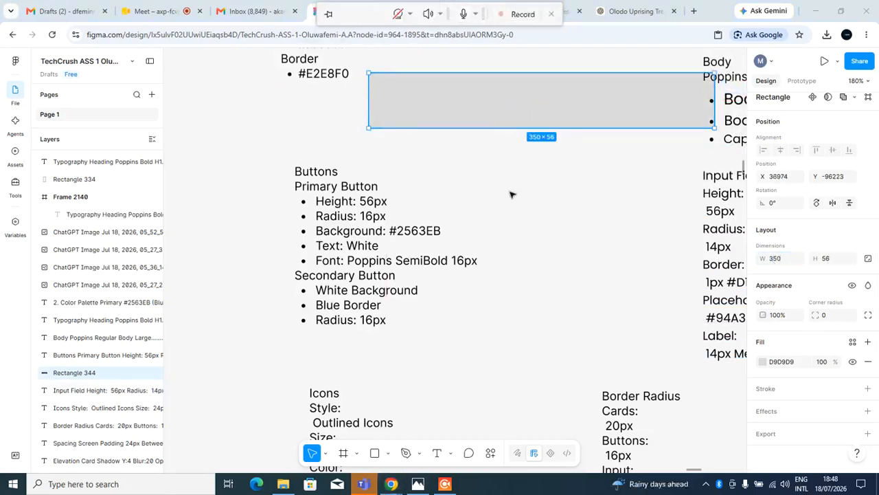
pyautogui.moveTo(546, 111); pyautogui.dragTo(481, 148)
pyautogui.scroll(-5, 529, 222)
pyautogui.scroll(-5, 526, 222)
pyautogui.scroll(5, 522, 222)
pyautogui.scroll(-5, 521, 221)
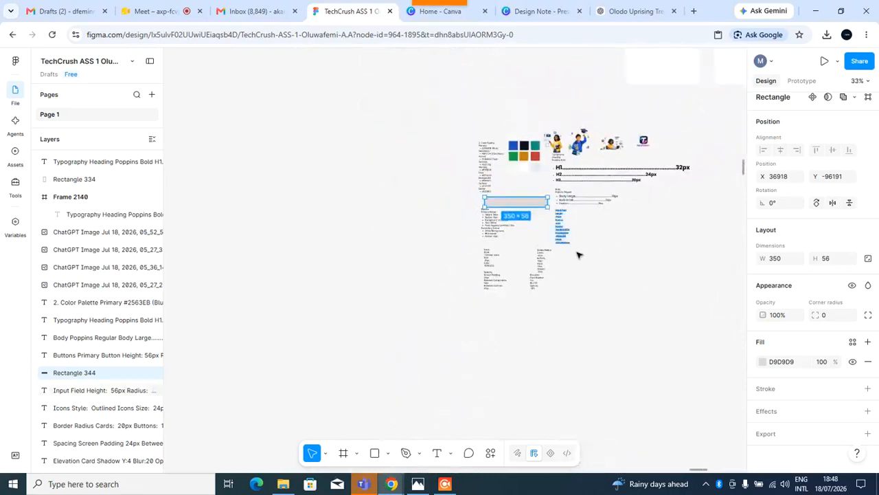
pyautogui.moveTo(275, 204); pyautogui.dragTo(508, 71)
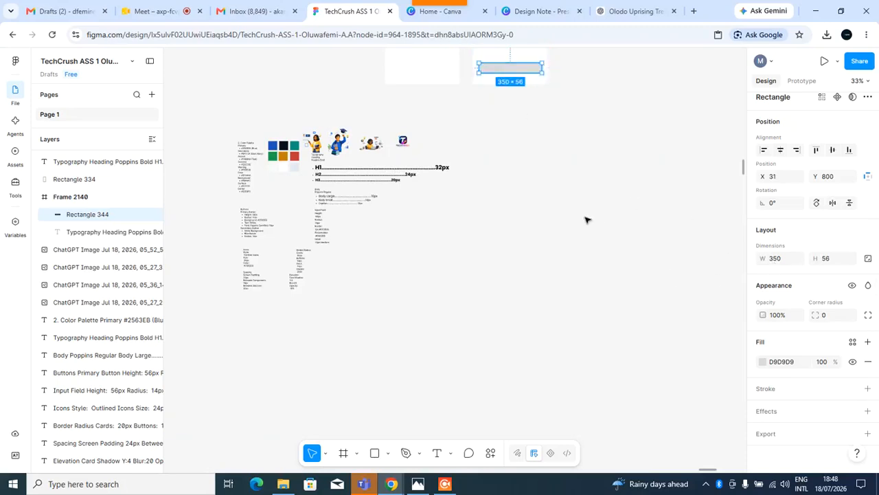
pyautogui.scroll(3, 584, 220)
pyautogui.moveTo(512, 241); pyautogui.dragTo(506, 215)
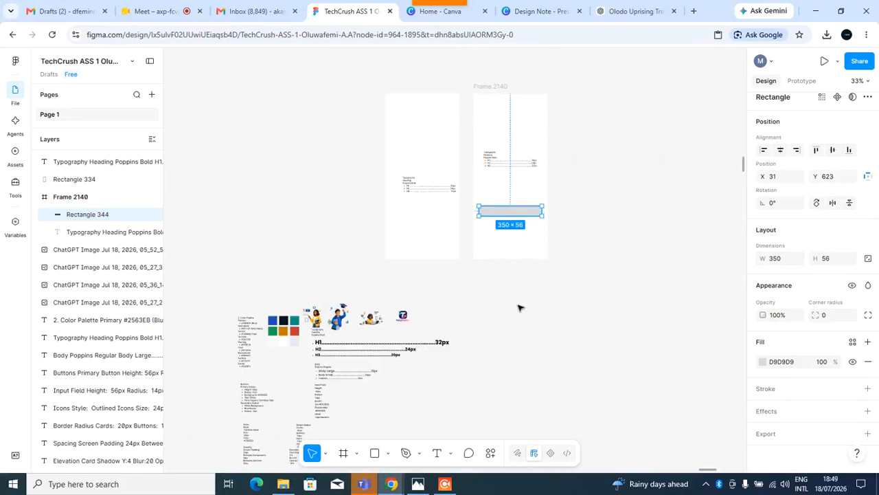
# Set the rectangle's width to 300 px and centre it horizontally in the frame.
pyautogui.click(777, 264)
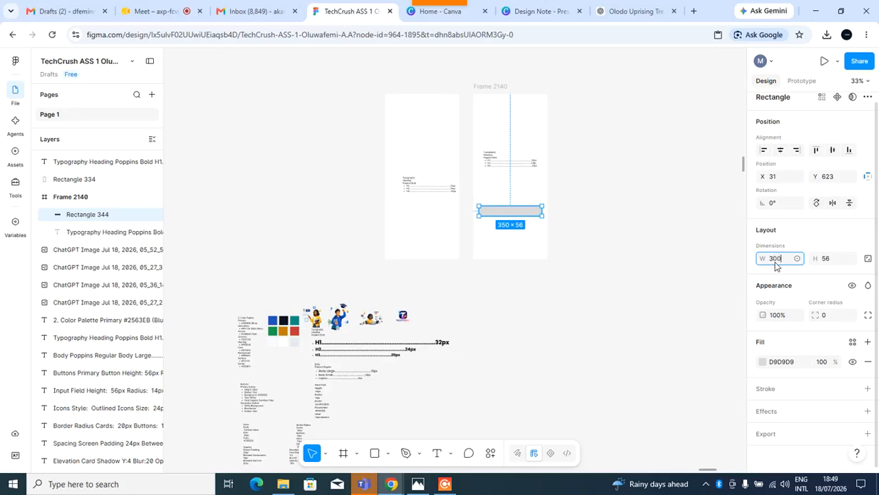
pyautogui.write('300')
pyautogui.press('Return')
pyautogui.click(781, 150)
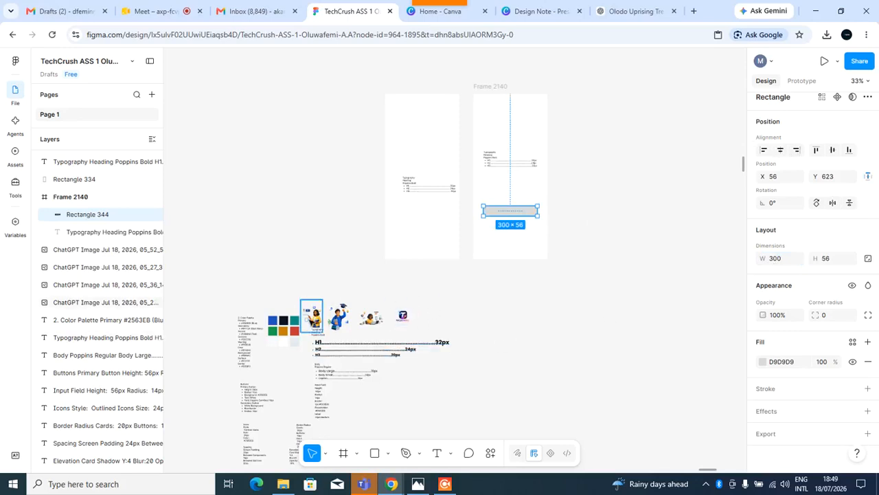
# Move the Buttons specification text up beneath the Frame 2140 screens.
pyautogui.scroll(2, 268, 390)
pyautogui.scroll(8, 268, 390)
pyautogui.click(267, 390)
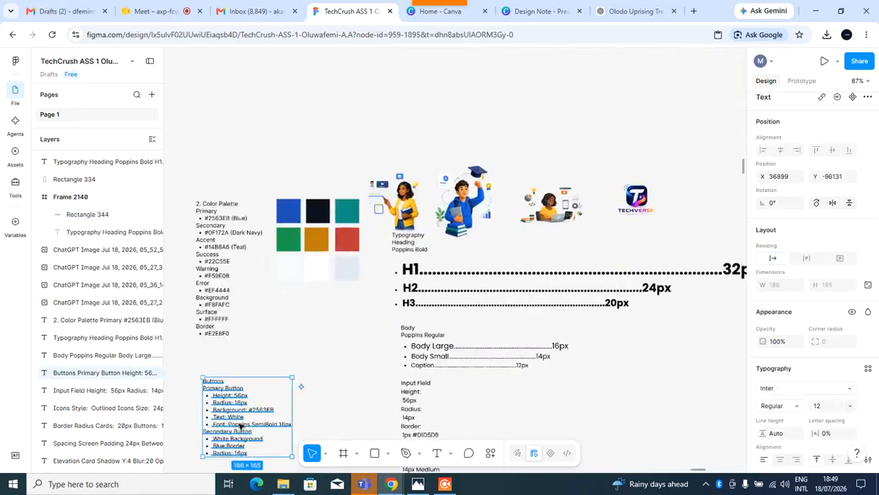
pyautogui.moveTo(345, 274); pyautogui.dragTo(620, 114)
pyautogui.hscroll(4, 619, 114)
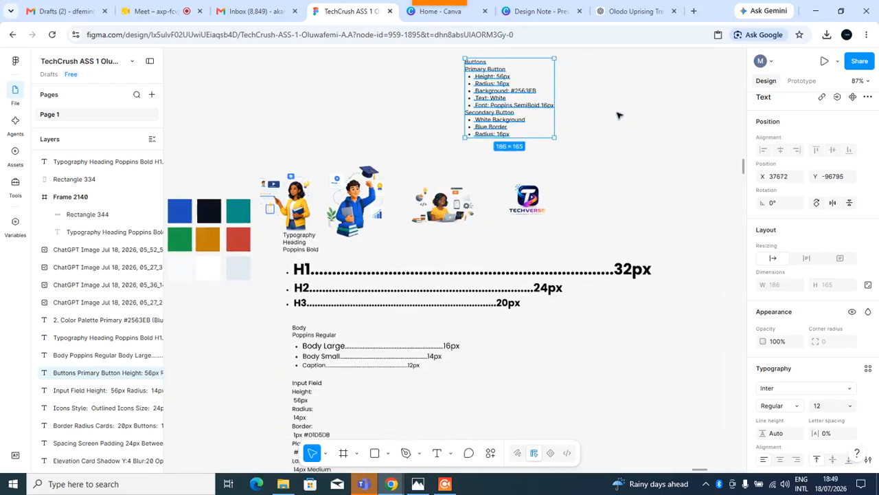
pyautogui.scroll(5, 597, 275)
pyautogui.moveTo(405, 299); pyautogui.dragTo(682, 288)
pyautogui.hscroll(3, 681, 325)
pyautogui.moveTo(513, 299); pyautogui.dragTo(531, 320)
pyautogui.click(622, 293)
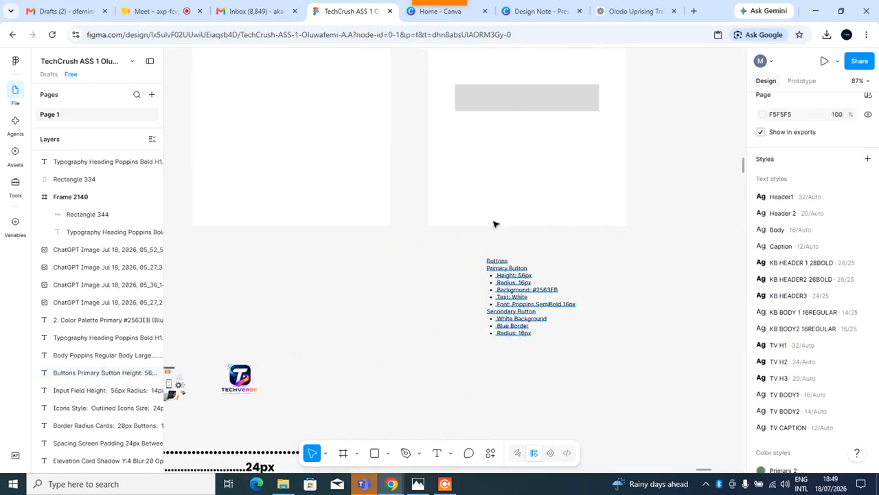
# Select the button rectangle and set its corner radius to 16.
pyautogui.click(492, 95)
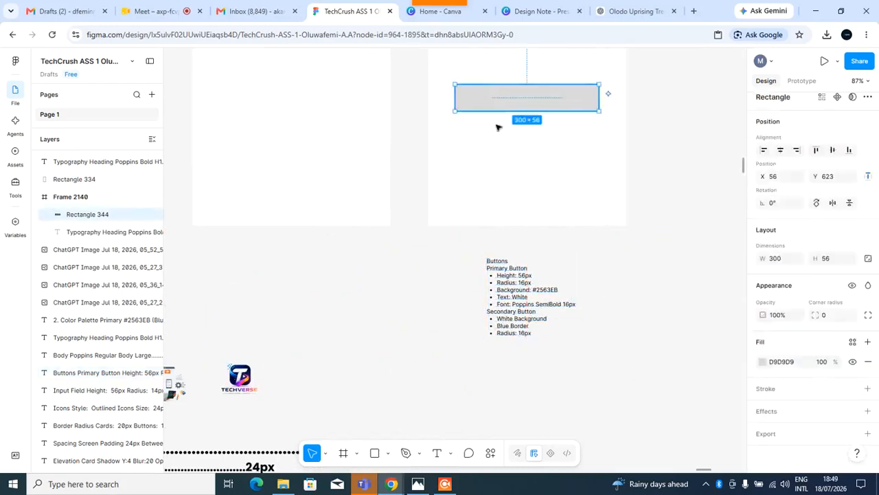
pyautogui.keyDown('ctrl'); pyautogui.scroll(2, 536, 249); pyautogui.keyUp('ctrl')
pyautogui.scroll(1, 530, 277)
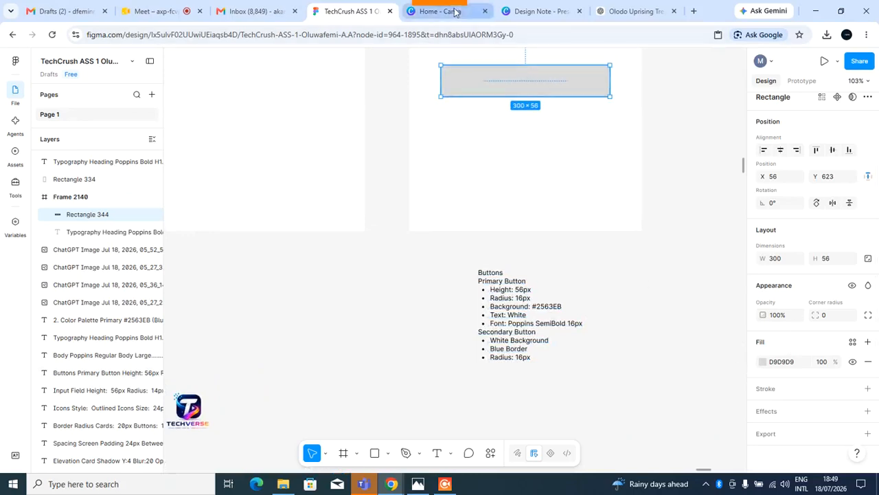
pyautogui.moveTo(452, 6)
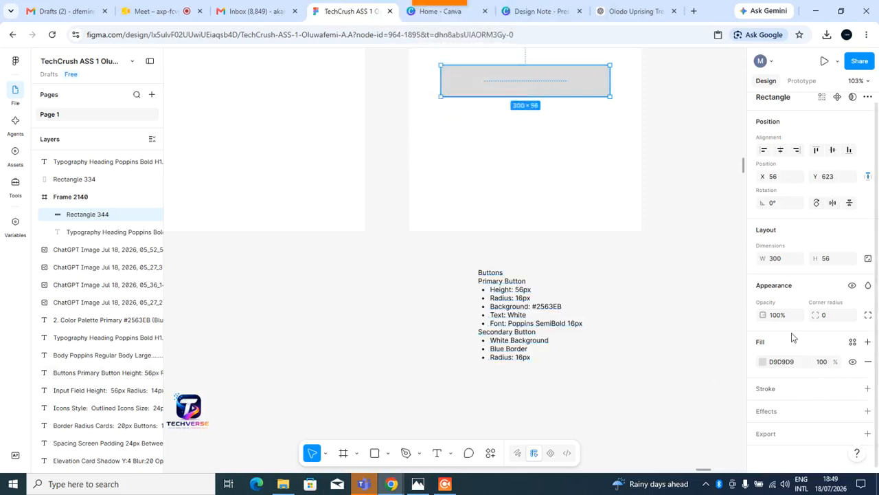
pyautogui.click(825, 317)
pyautogui.press('Return')
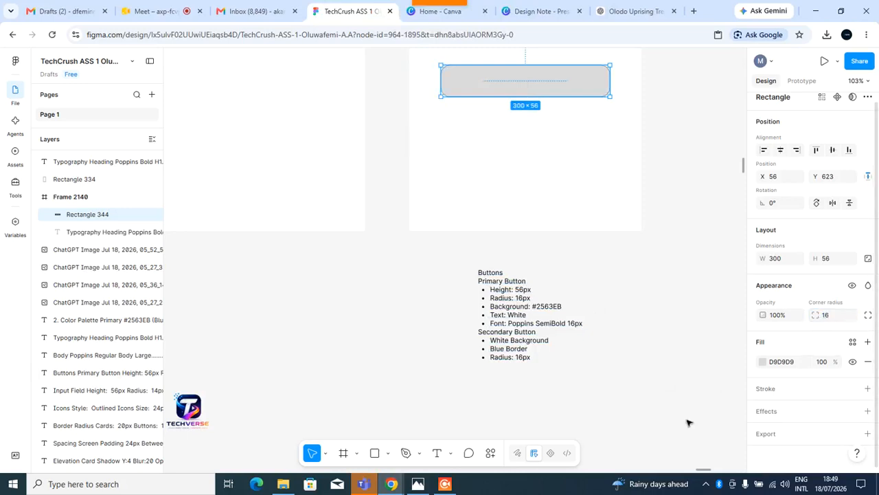
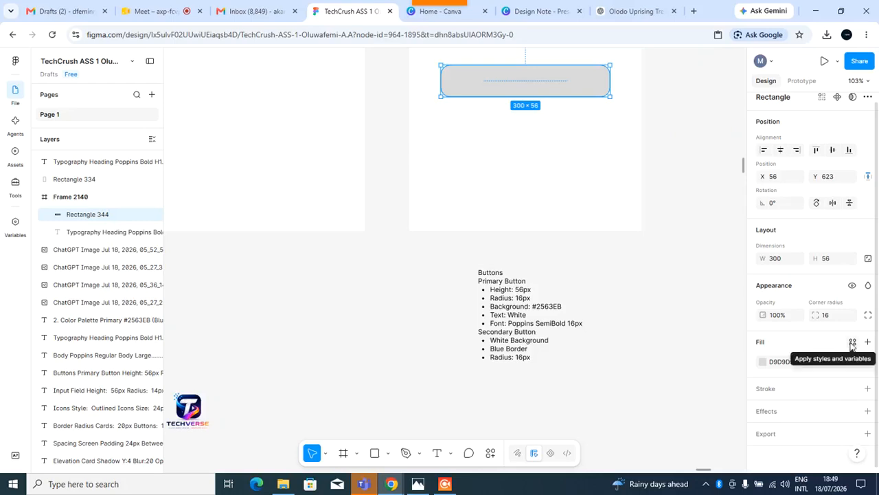
# Apply the TV background colour style as the fill of the button rectangle.
pyautogui.click(852, 342)
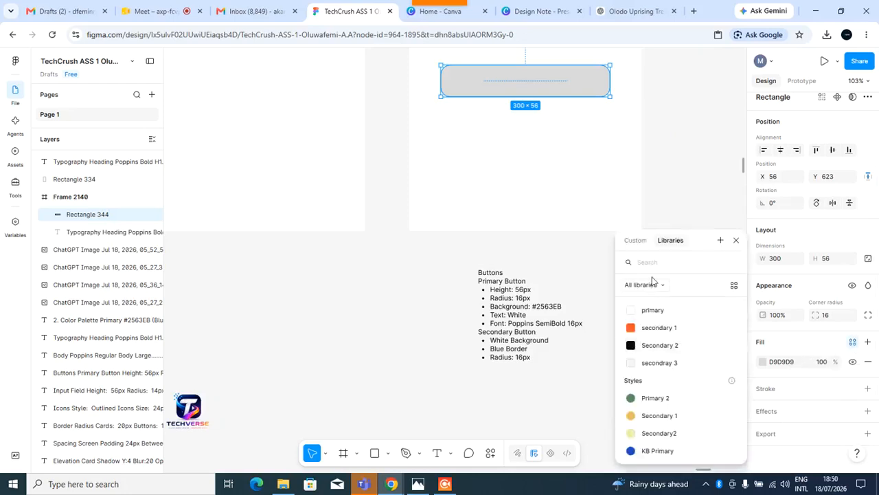
pyautogui.write('tv')
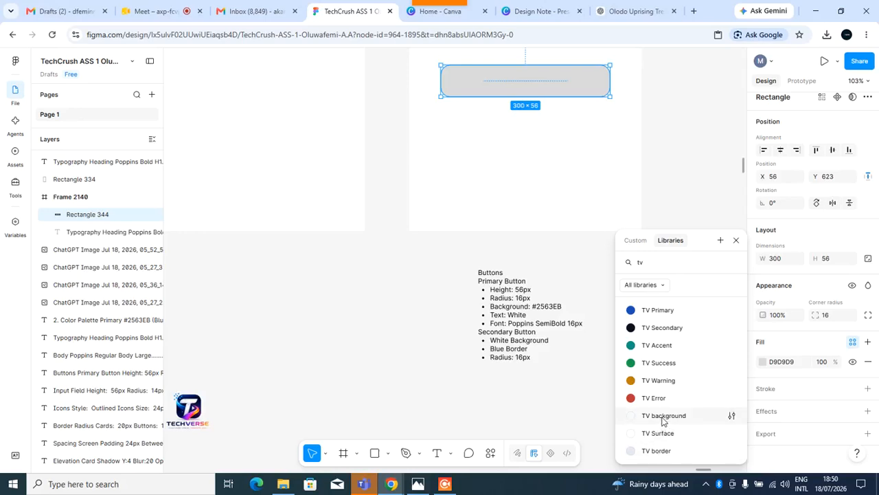
pyautogui.click(664, 417)
pyautogui.click(611, 365)
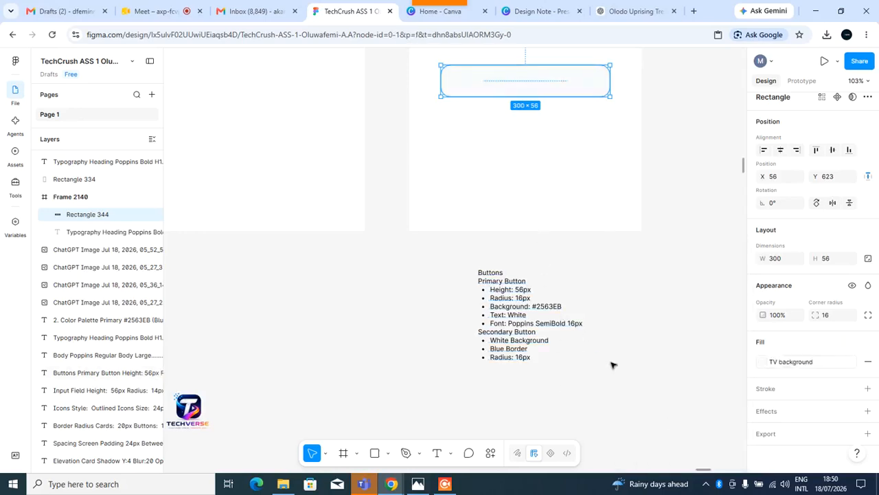
# Duplicate the button rectangle and place the copy directly below the first one.
pyautogui.moveTo(514, 85); pyautogui.dragTo(513, 167)
pyautogui.hotkey('ctrl', 'd')
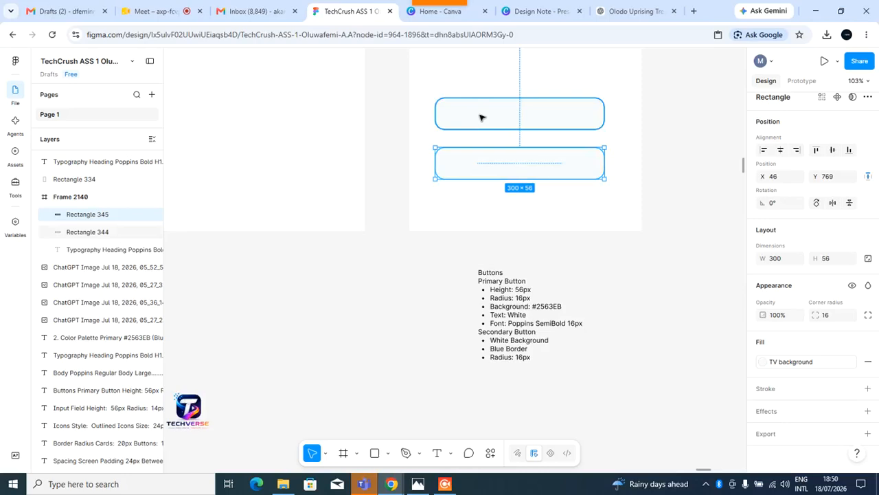
# Add a text label reading "Sign Up" on the upper button rectangle.
pyautogui.click(438, 452)
pyautogui.click(489, 120)
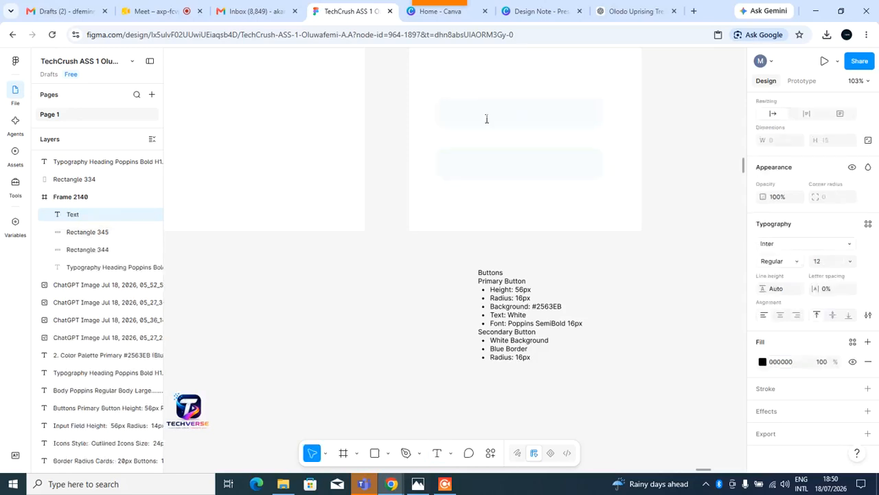
pyautogui.write('S')
pyautogui.write('ING')
pyautogui.write('gn')
pyautogui.press('BackSpace')
pyautogui.write('ign U')
pyautogui.press('Escape')
pyautogui.moveTo(491, 120); pyautogui.dragTo(515, 118)
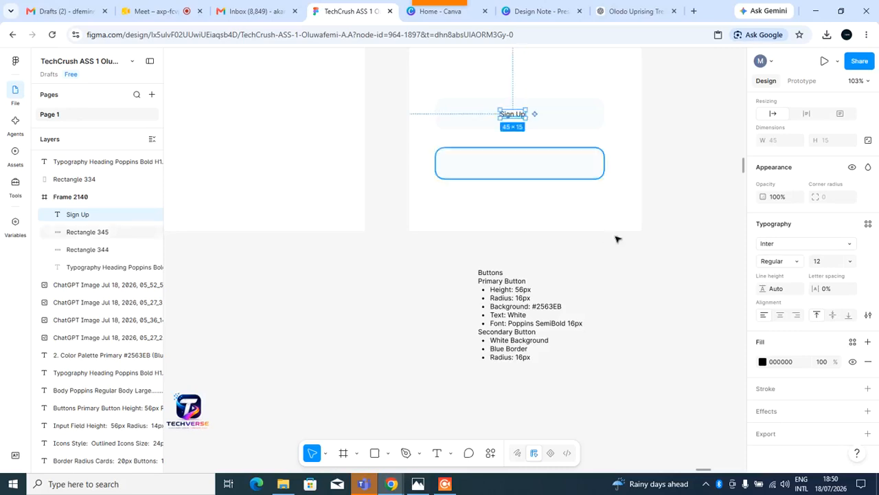
# Apply the TV H3 text style to the Sign Up label and nudge it into place.
pyautogui.click(869, 225)
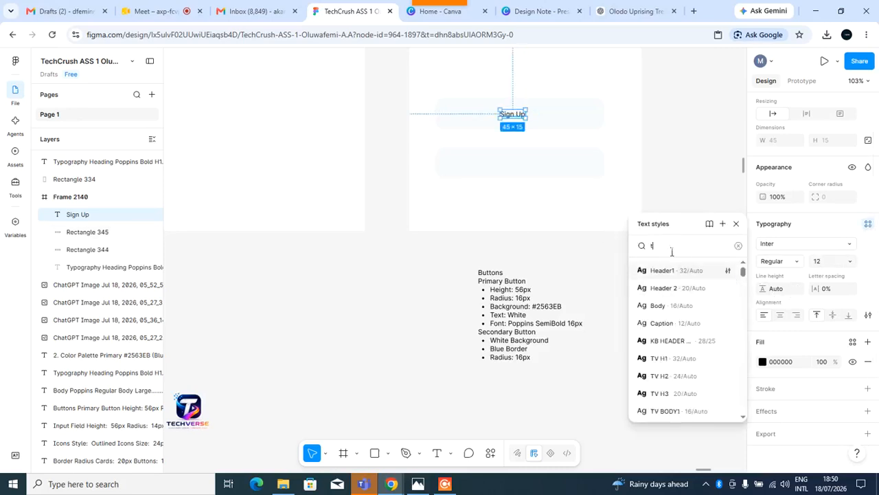
pyautogui.write('tv')
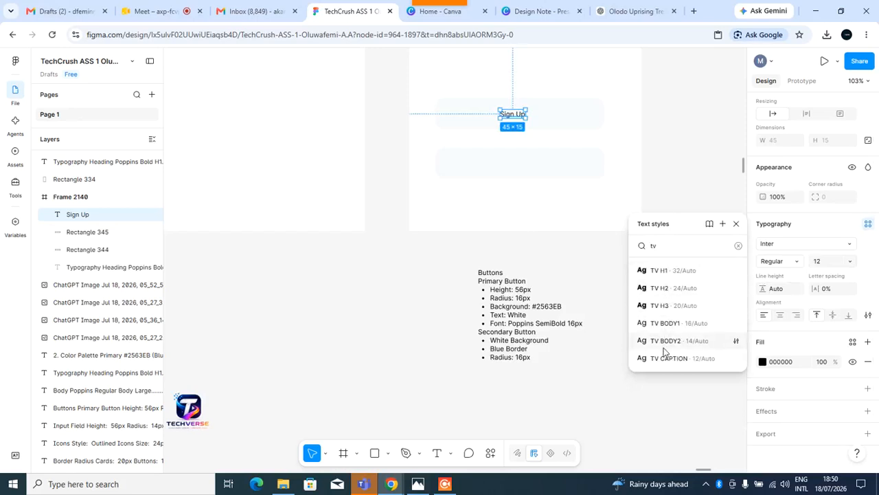
pyautogui.click(672, 305)
pyautogui.click(651, 328)
pyautogui.click(532, 123)
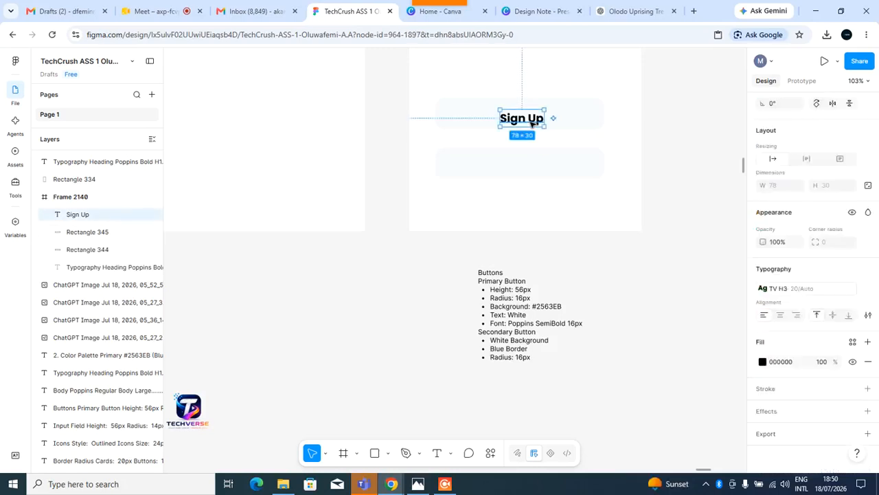
pyautogui.moveTo(531, 122); pyautogui.dragTo(529, 119)
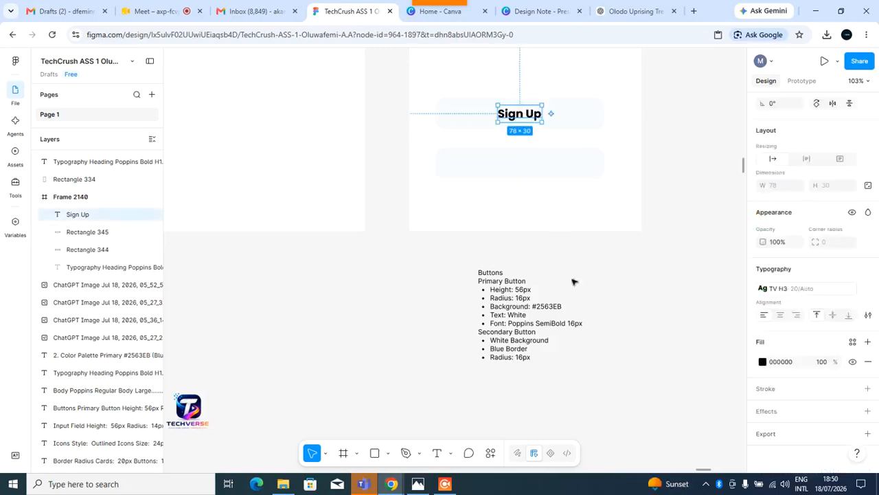
# Apply the TV BODY1 text style to the Sign Up label.
pyautogui.click(634, 292)
pyautogui.scroll(-5, 637, 290)
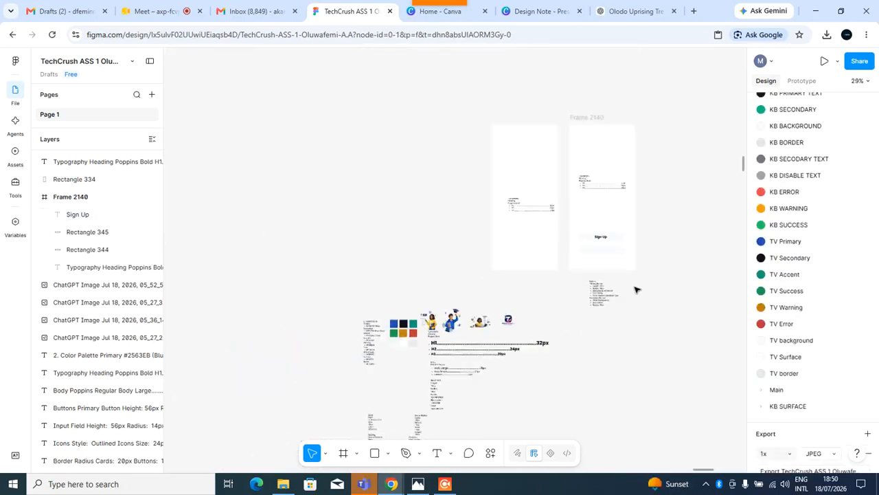
pyautogui.scroll(5, 634, 289)
pyautogui.scroll(1, 620, 298)
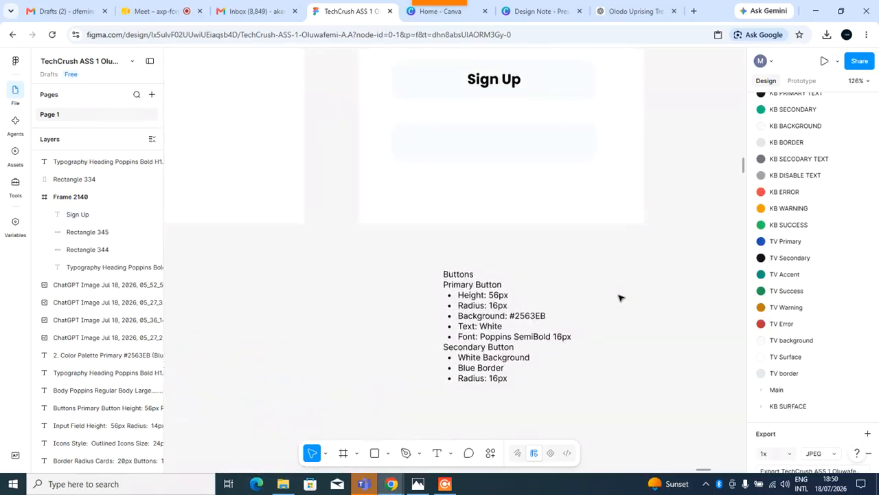
pyautogui.click(509, 88)
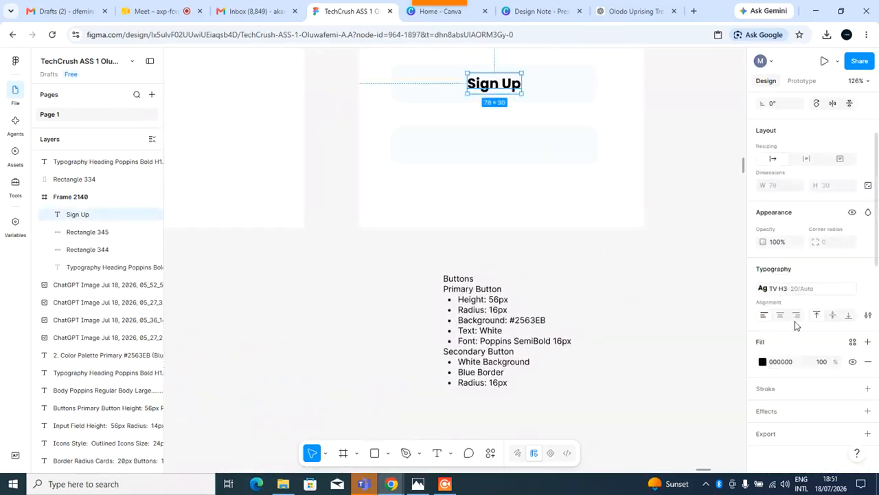
pyautogui.click(789, 288)
pyautogui.write('tv')
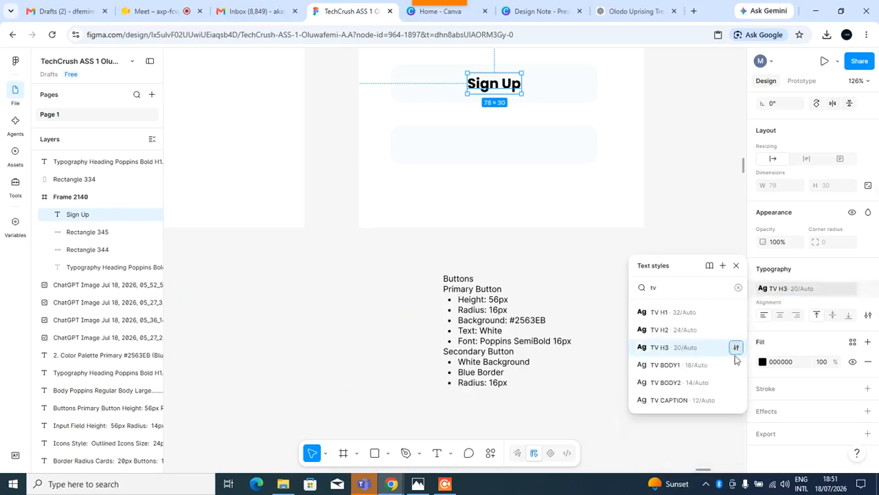
pyautogui.click(692, 366)
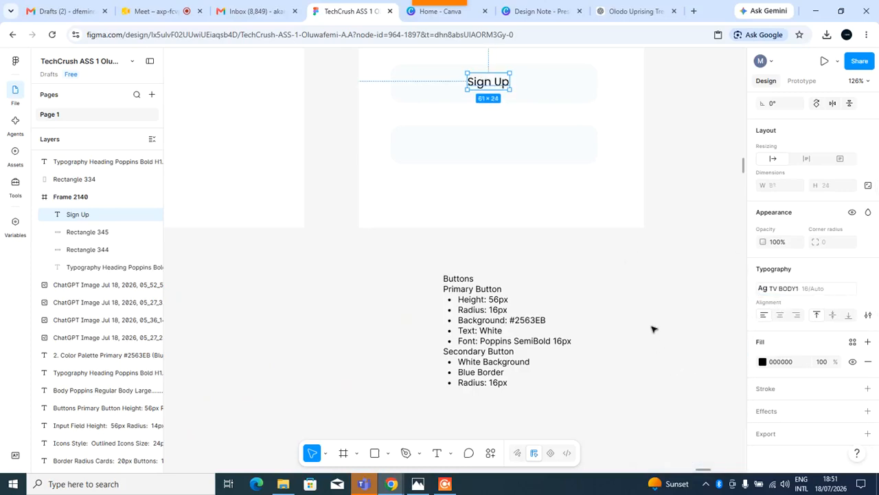
# Reapply the TV H3 text style to the Sign Up label.
pyautogui.scroll(-5, 639, 359)
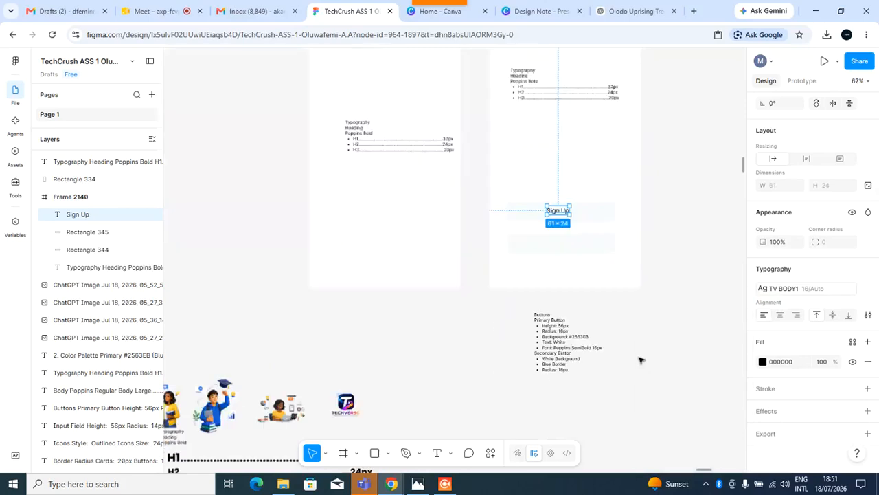
pyautogui.scroll(5, 604, 174)
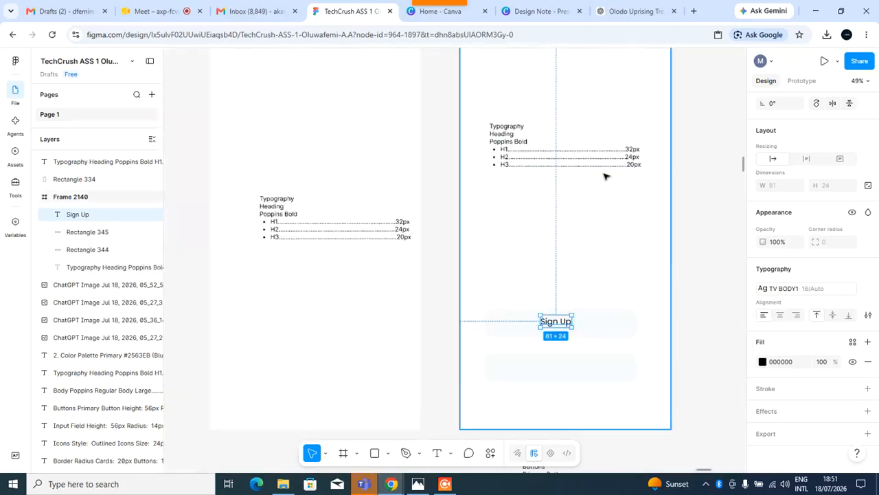
pyautogui.scroll(-4, 604, 175)
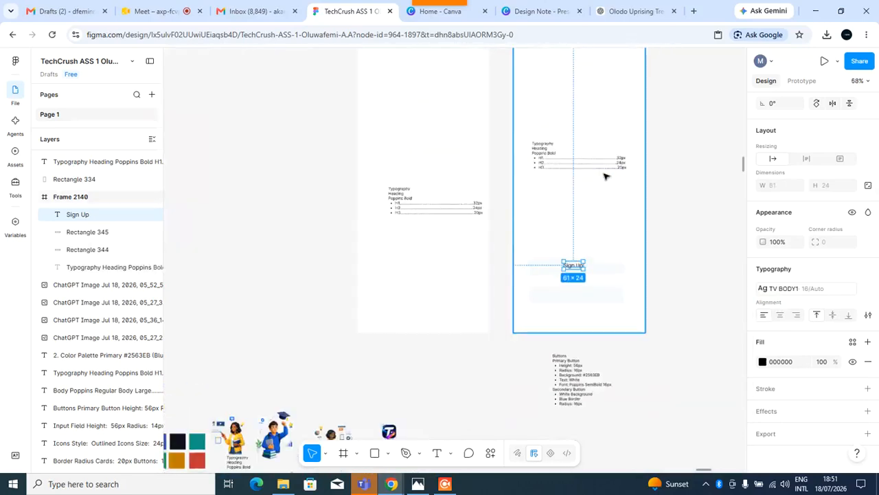
pyautogui.click(794, 289)
pyautogui.write('tv')
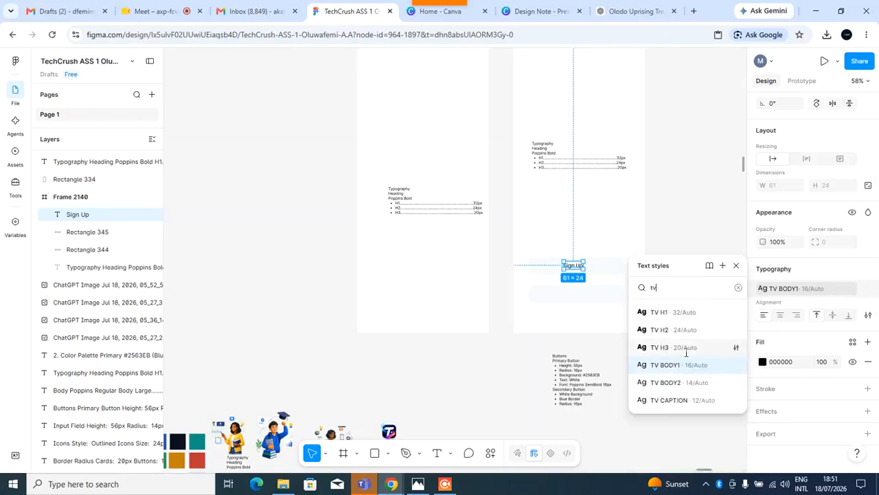
pyautogui.click(683, 348)
pyautogui.click(662, 367)
# Duplicate the Sign Up label onto the lower button and change its text to "Sign In".
pyautogui.scroll(1, 664, 345)
pyautogui.scroll(5, 664, 345)
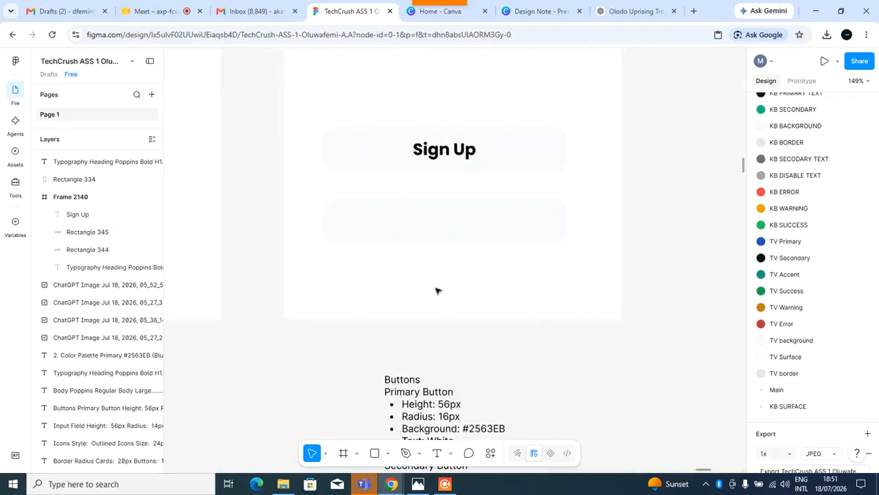
pyautogui.click(450, 157)
pyautogui.moveTo(450, 157); pyautogui.dragTo(443, 226)
pyautogui.doubleClick(470, 225)
pyautogui.click(473, 224)
pyautogui.press('BackSpace')
pyautogui.press('BackSpace')
pyautogui.press('BackSpace')
pyautogui.write('In')
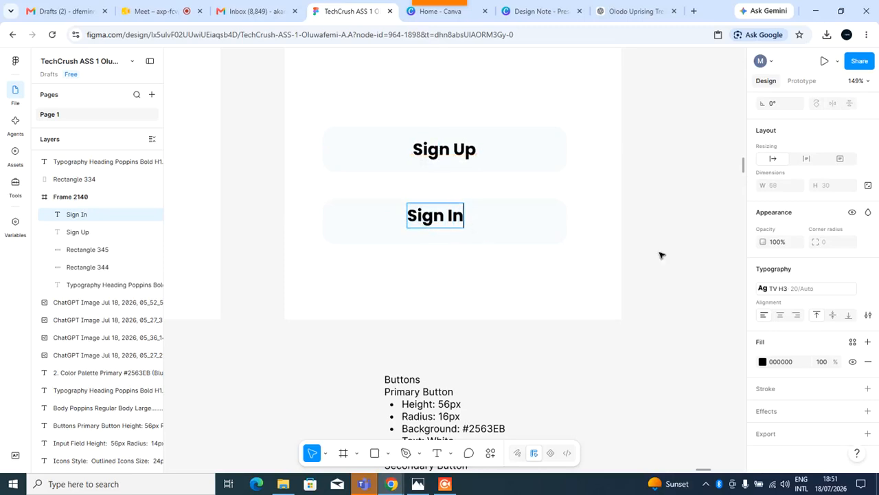
pyautogui.press('Escape')
# Centre the Sign In label on the lower button rectangle.
pyautogui.click(612, 306)
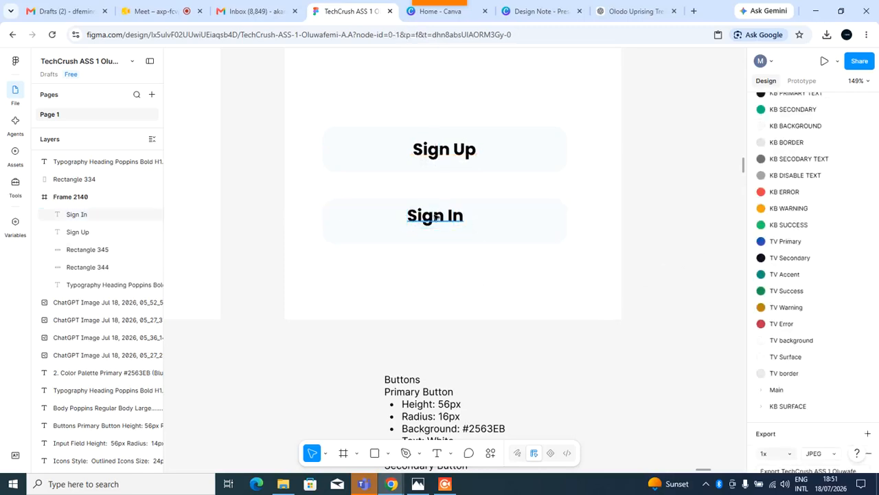
pyautogui.click(440, 219)
pyautogui.moveTo(441, 220); pyautogui.dragTo(452, 228)
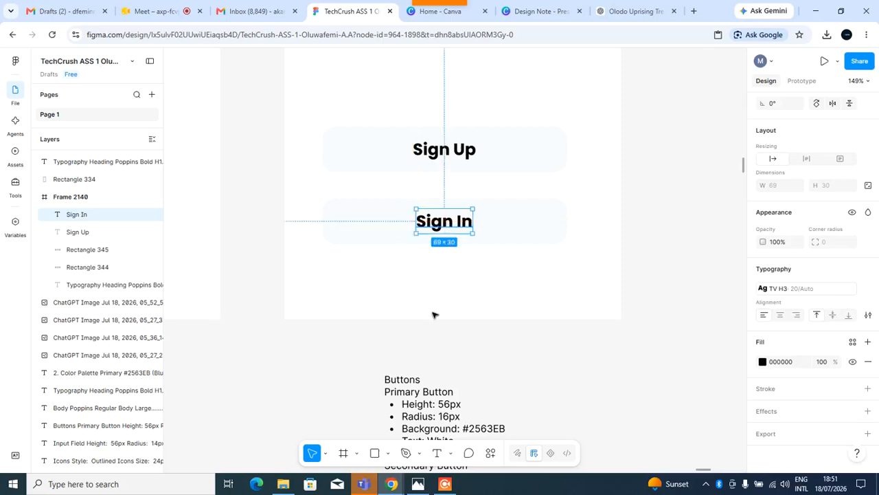
pyautogui.click(551, 372)
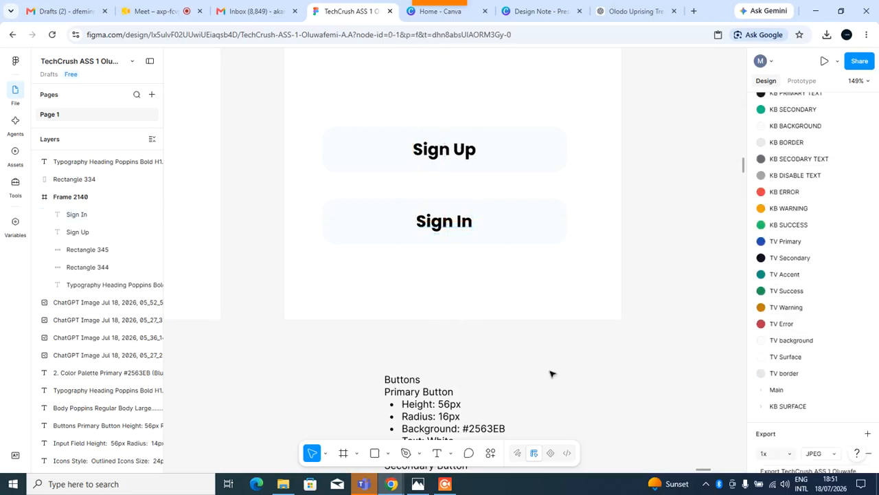
pyautogui.click(435, 225)
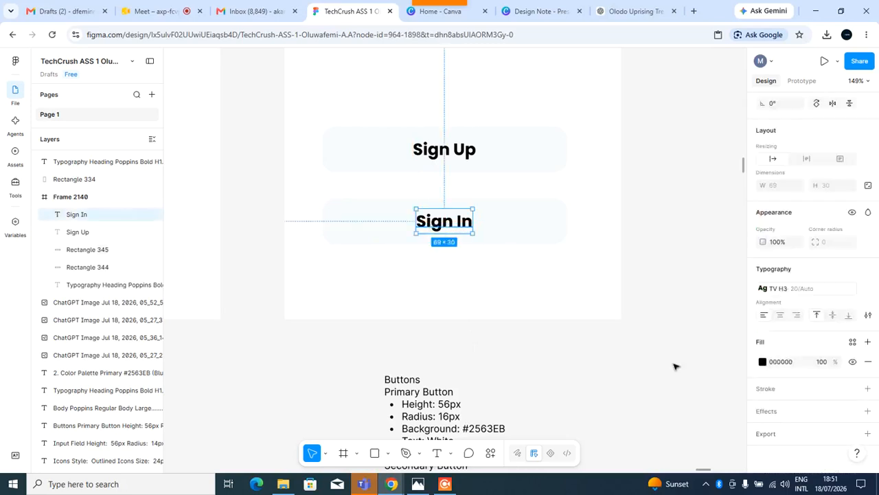
# Examine the colour palette specification in the style guide.
pyautogui.scroll(-5, 367, 322)
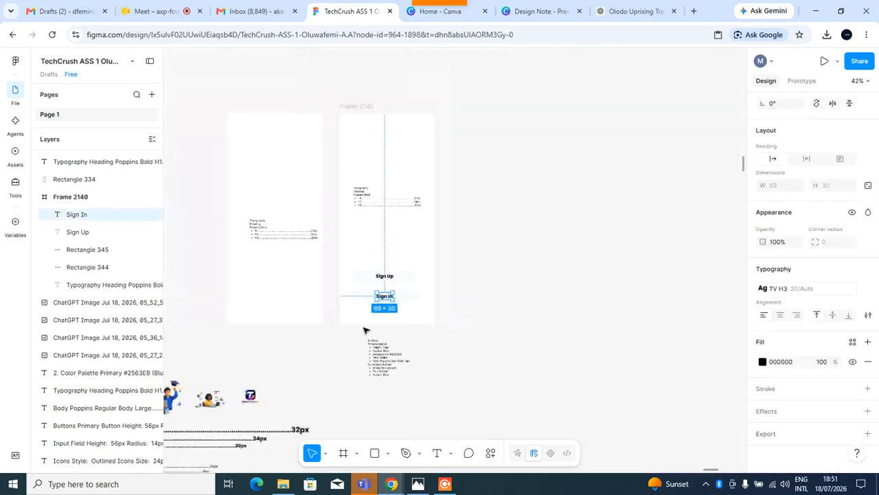
pyautogui.scroll(3, 294, 353)
pyautogui.scroll(-5, 292, 351)
pyautogui.scroll(5, 284, 329)
pyautogui.scroll(3, 305, 211)
pyautogui.scroll(2, 288, 199)
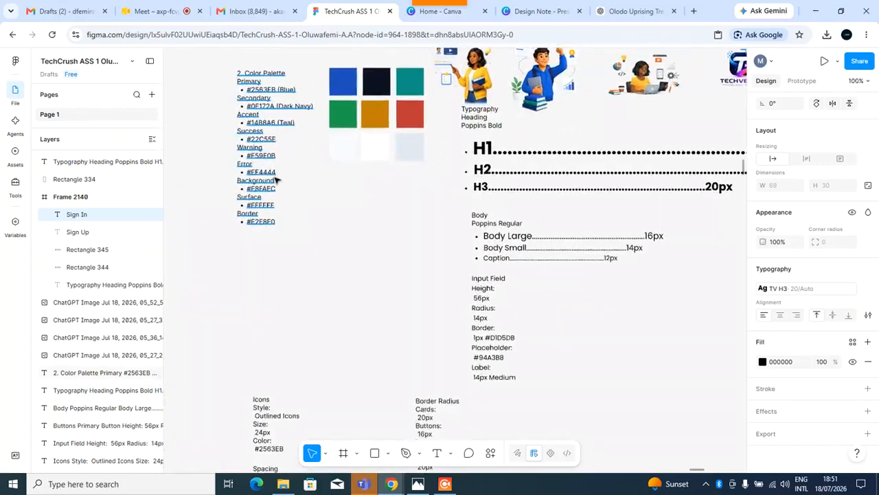
pyautogui.scroll(1, 299, 165)
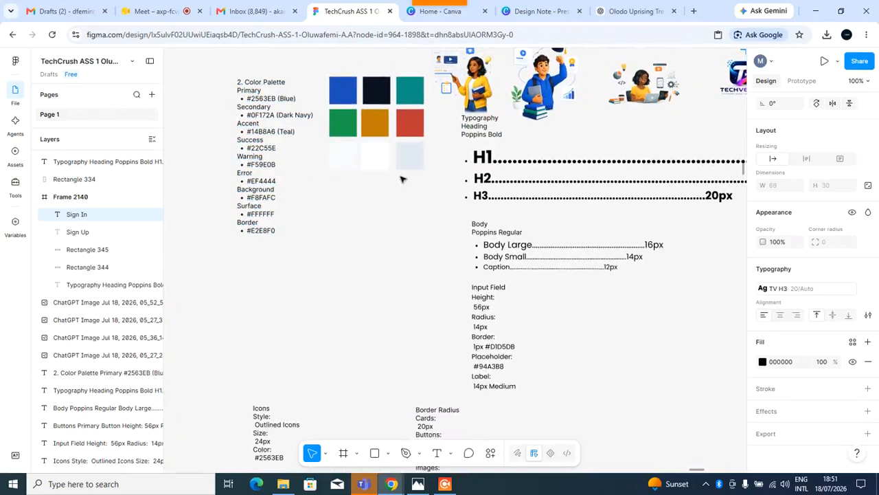
pyautogui.hscroll(4, 402, 179)
pyautogui.scroll(-8, 509, 236)
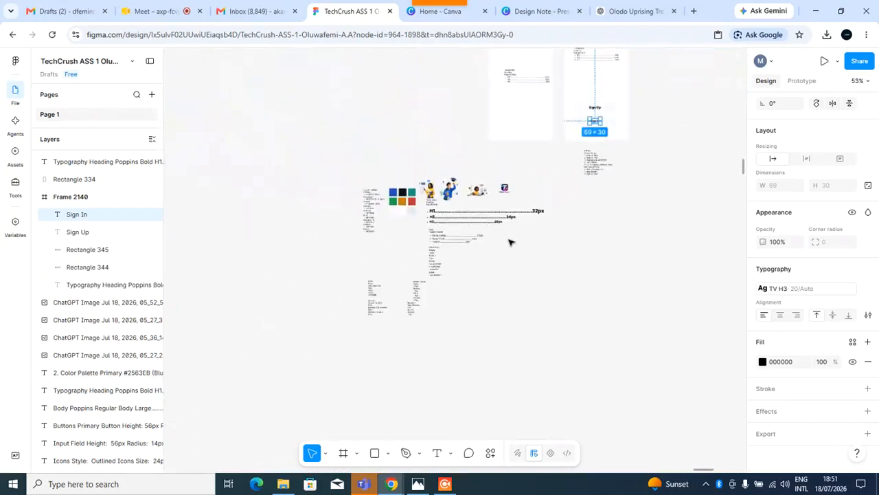
pyautogui.scroll(2, 687, 230)
pyautogui.scroll(10, 379, 143)
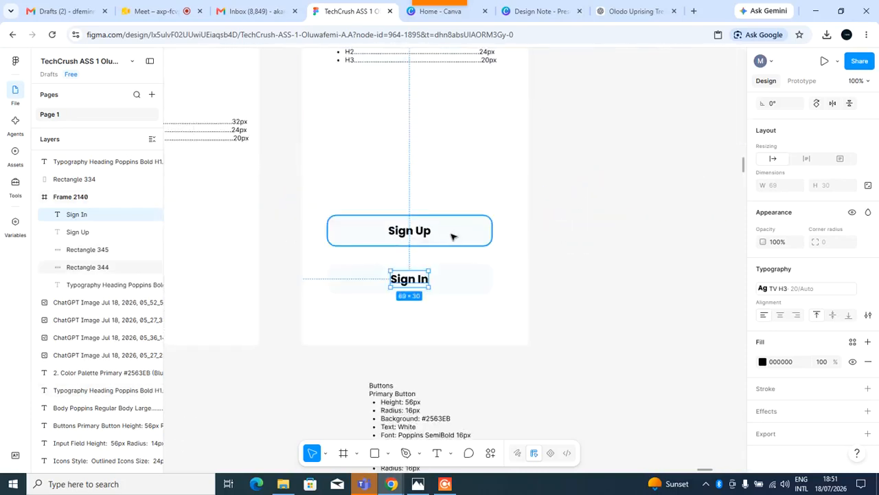
# Change the Sign Up button rectangle's fill to the TV Primary colour style.
pyautogui.click(453, 237)
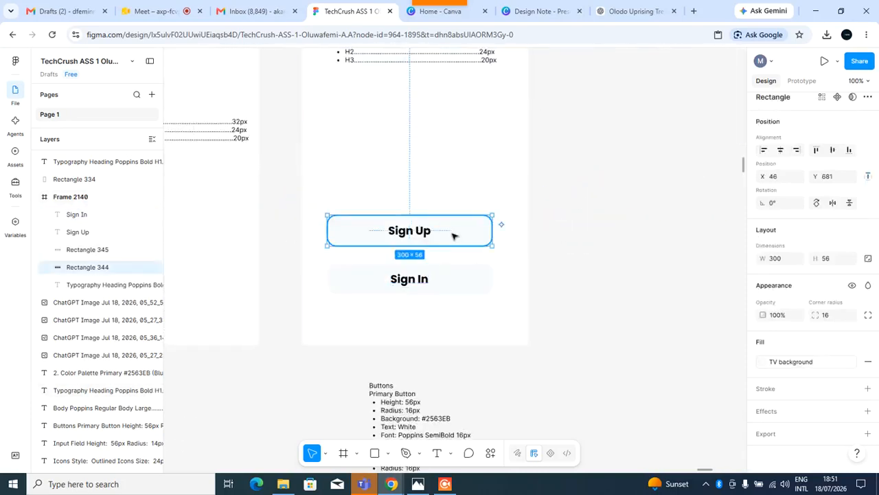
pyautogui.click(814, 364)
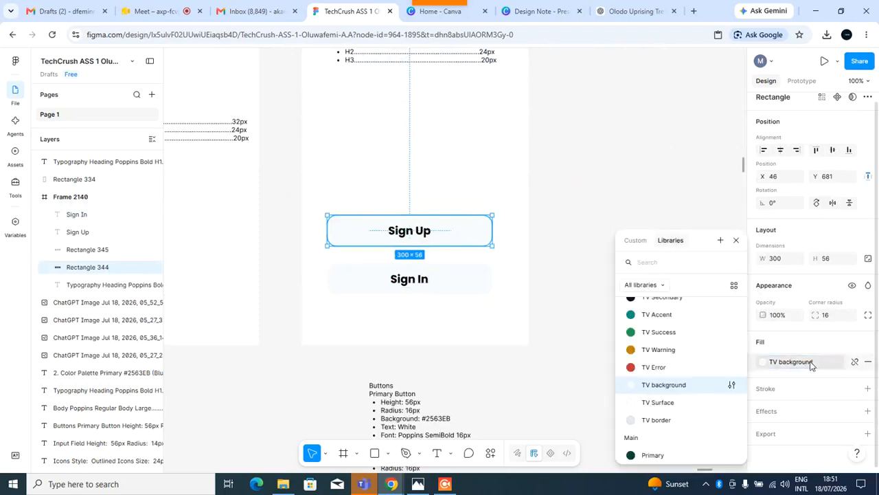
pyautogui.write('tv')
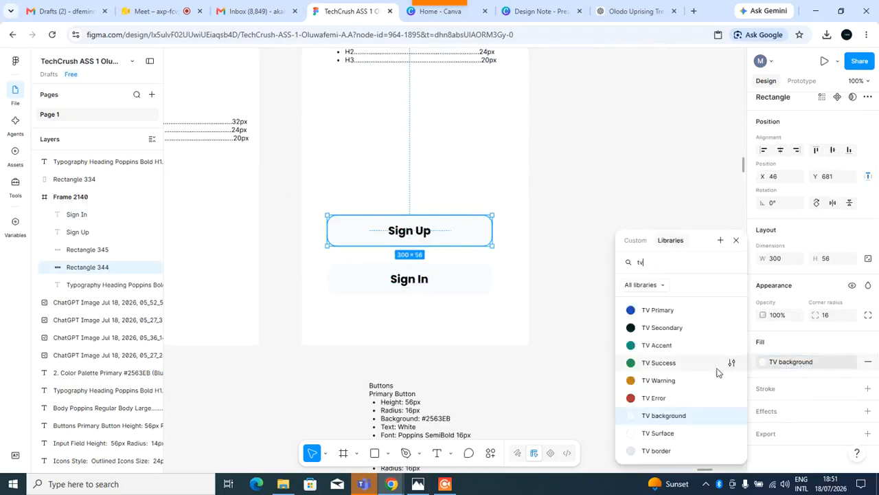
pyautogui.click(658, 312)
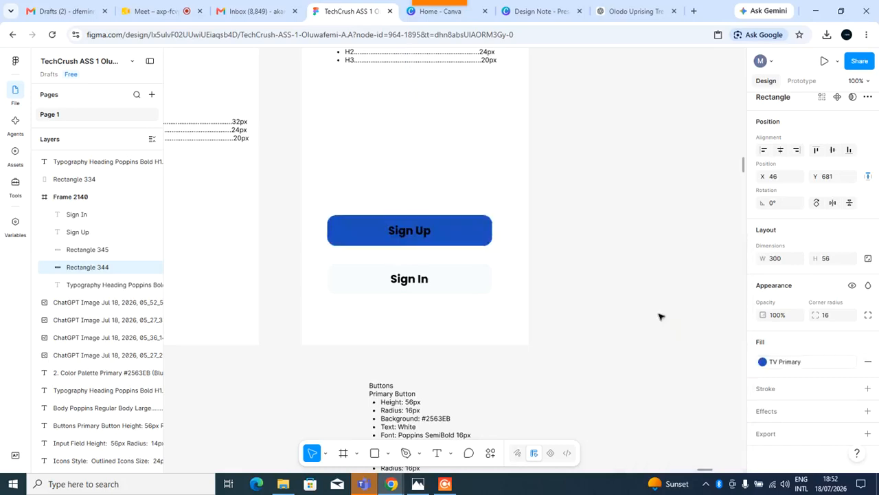
pyautogui.click(606, 366)
pyautogui.click(403, 232)
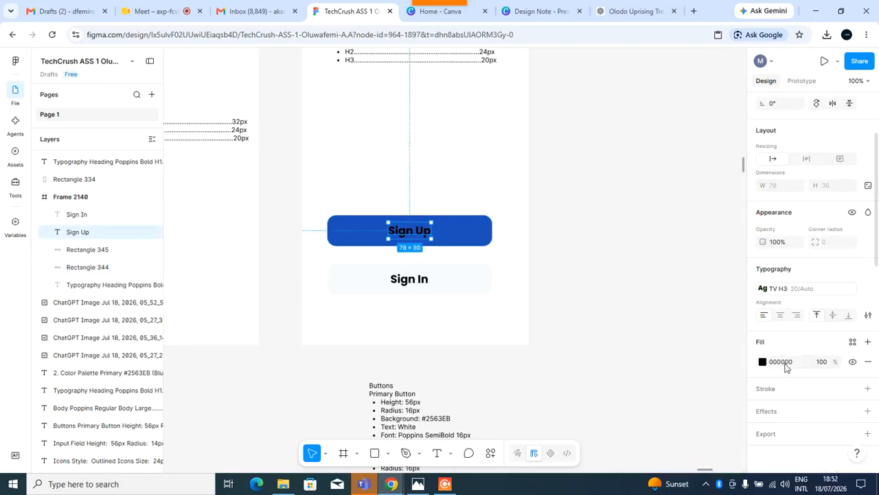
# Set the Sign Up label's fill to the TV background colour style.
pyautogui.click(853, 343)
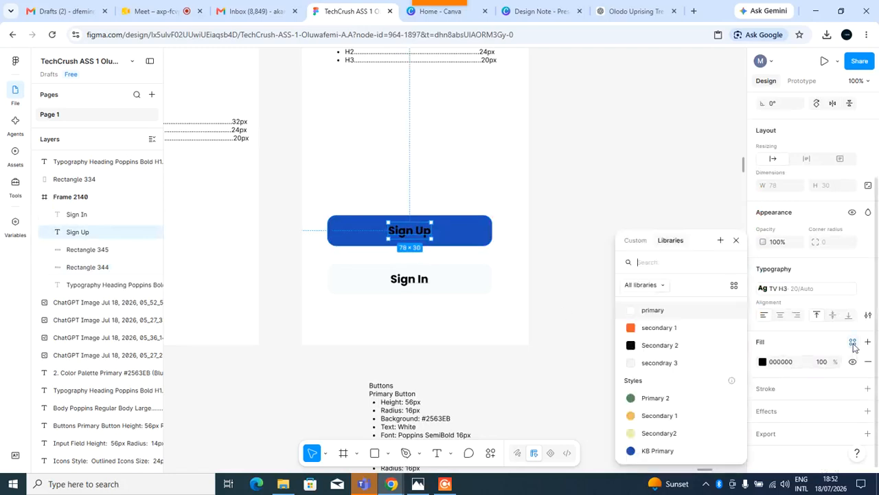
pyautogui.write('tv')
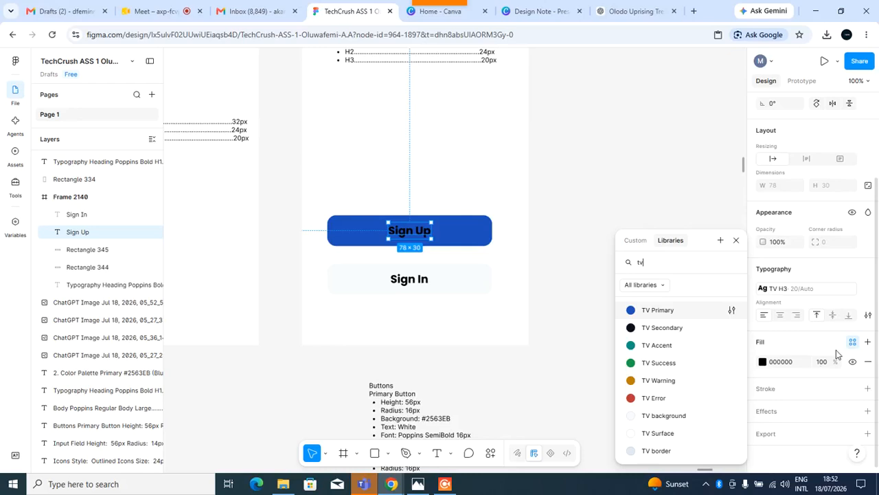
pyautogui.click(667, 416)
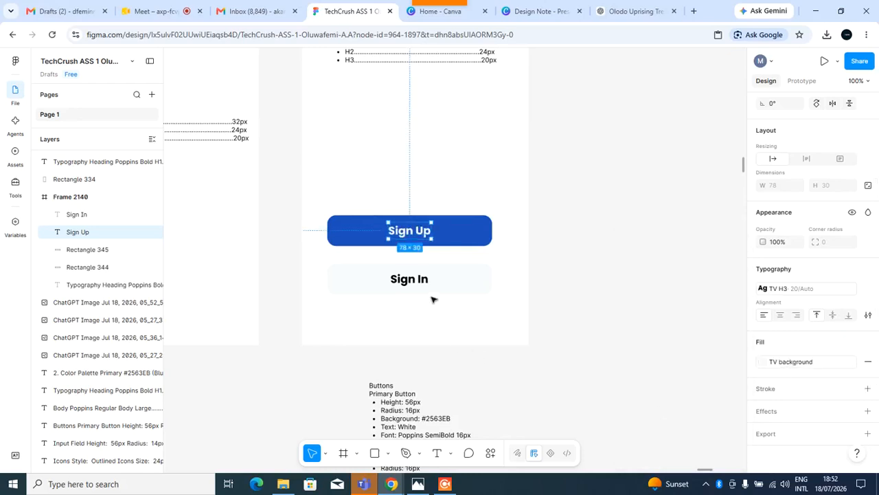
# Change the Sign In button rectangle's fill to the TV Primary colour style.
pyautogui.click(450, 287)
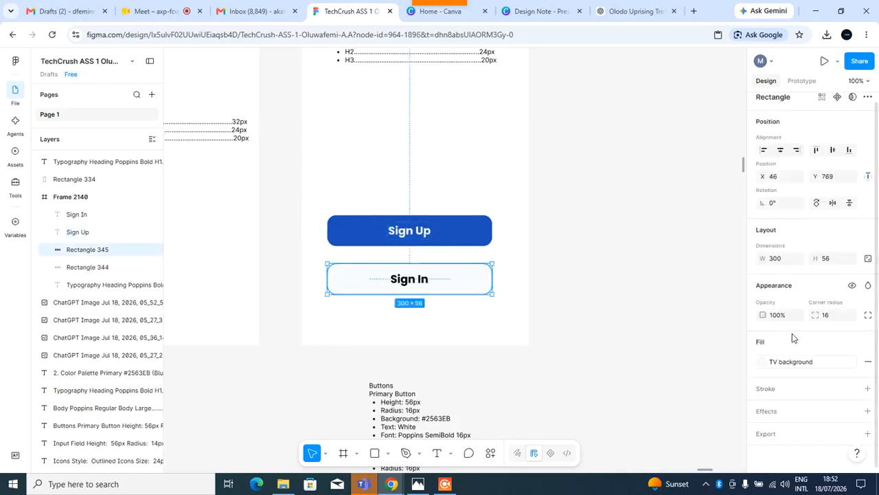
pyautogui.click(790, 362)
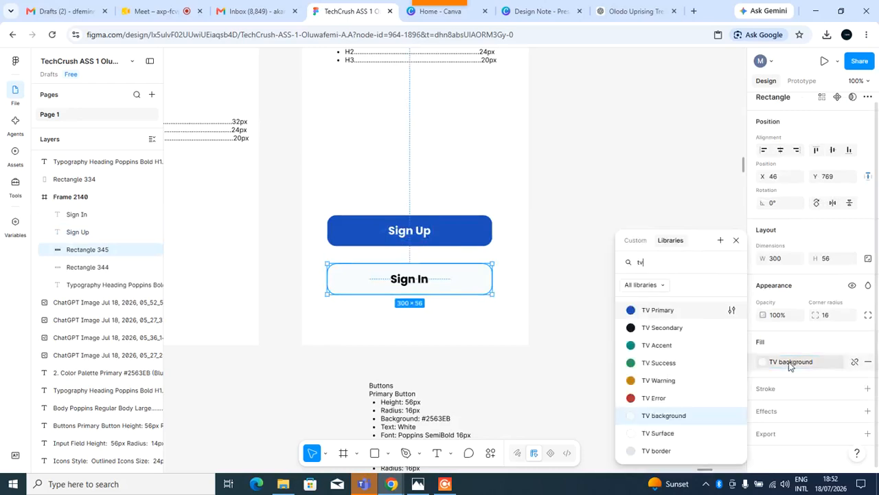
pyautogui.click(654, 312)
# Set the Sign In label's fill to the TV background colour style.
pyautogui.click(409, 285)
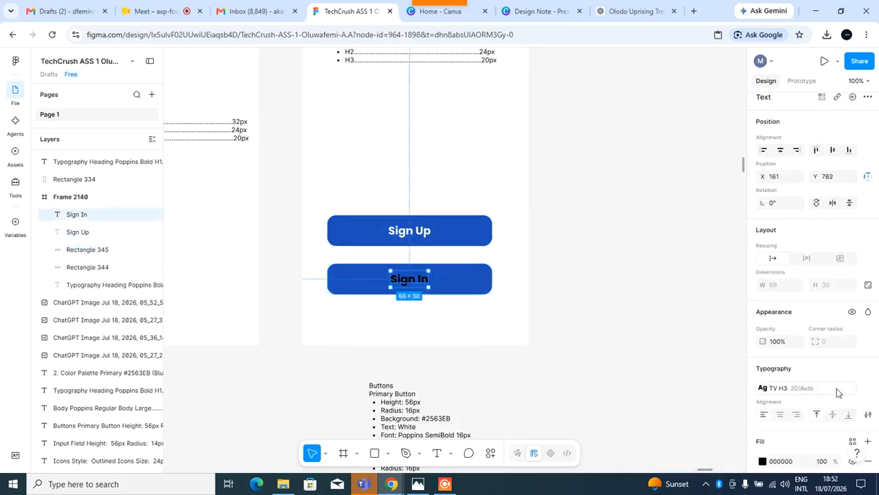
pyautogui.click(807, 388)
pyautogui.write('tv')
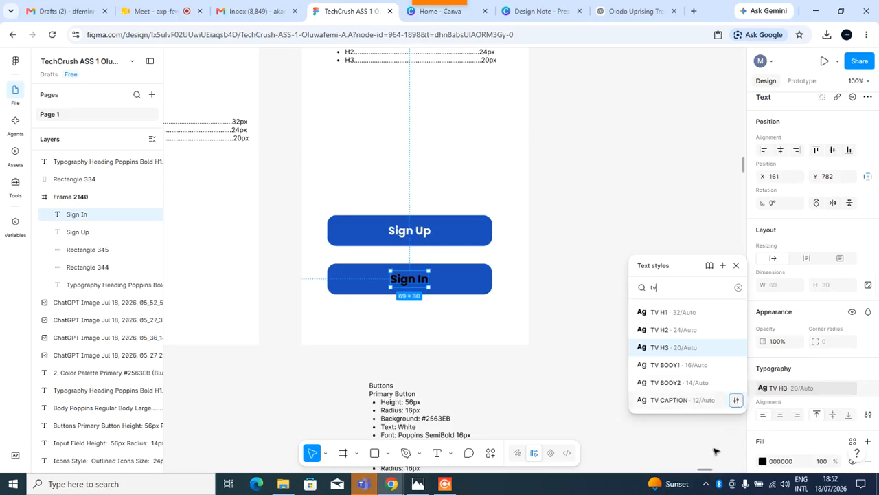
pyautogui.click(679, 412)
pyautogui.click(415, 292)
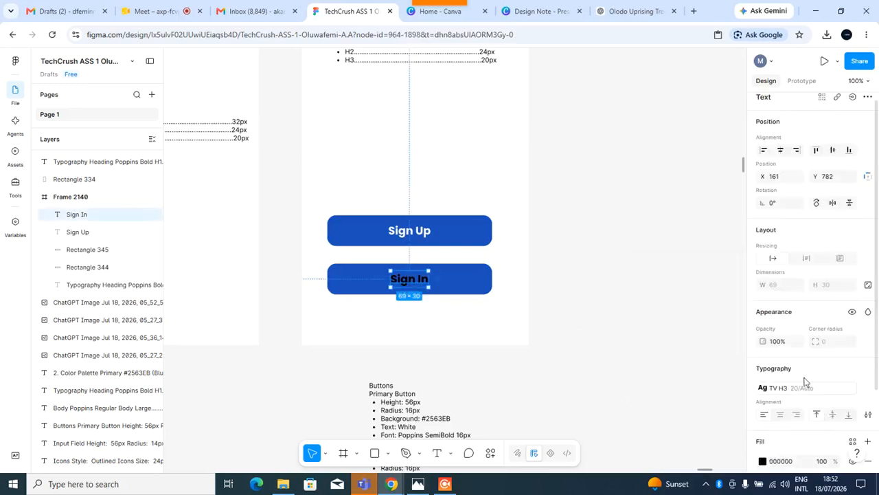
pyautogui.scroll(-3, 794, 330)
pyautogui.click(853, 341)
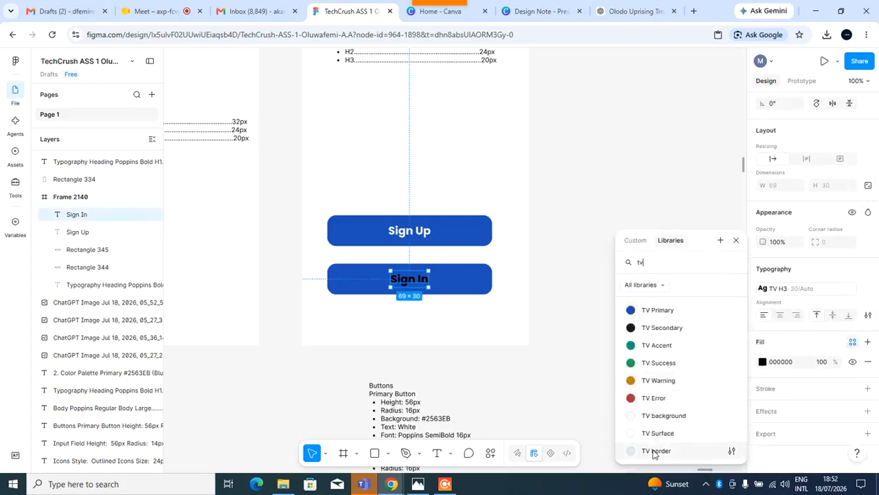
pyautogui.click(670, 415)
pyautogui.click(601, 328)
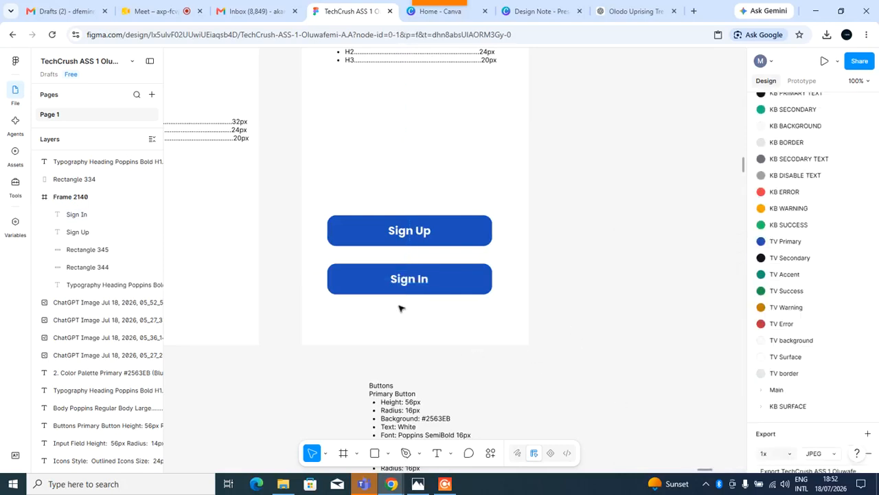
# Duplicate the Sign Up button rectangle and its label, placing the copy above the original button.
pyautogui.click(464, 242)
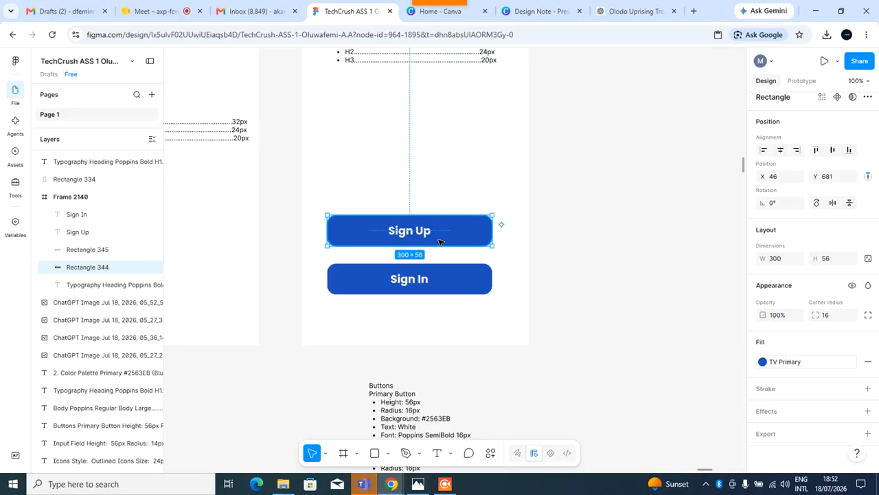
pyautogui.keyDown('alt'); pyautogui.moveTo(440, 241); pyautogui.dragTo(440, 174); pyautogui.keyUp('alt')
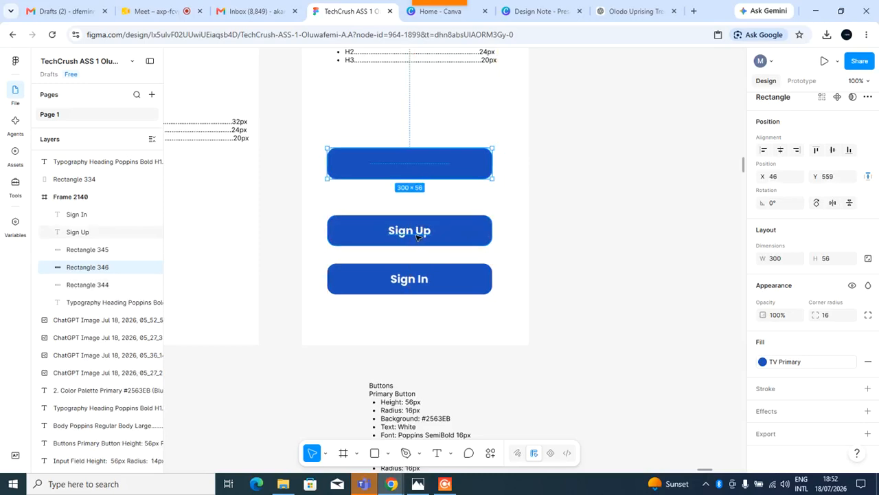
pyautogui.click(417, 237)
pyautogui.hotkey('ctrl', 'd')
pyautogui.moveTo(417, 237); pyautogui.dragTo(418, 172)
# Duplicate the Sign In button and place the copy below the original.
pyautogui.click(437, 286)
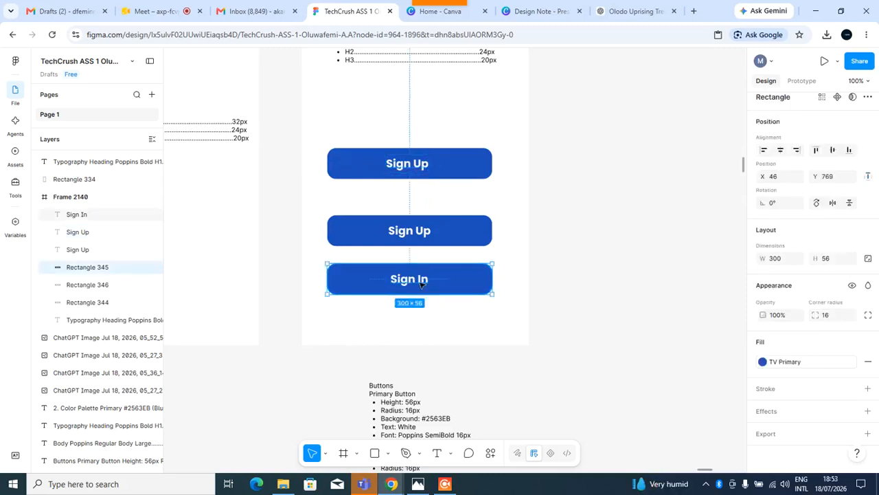
pyautogui.keyDown('shift'); pyautogui.click(421, 283); pyautogui.keyUp('shift')
pyautogui.moveTo(424, 284); pyautogui.dragTo(430, 322)
# Change the top Sign Up copy's rectangle fill to the TV border colour style.
pyautogui.click(468, 163)
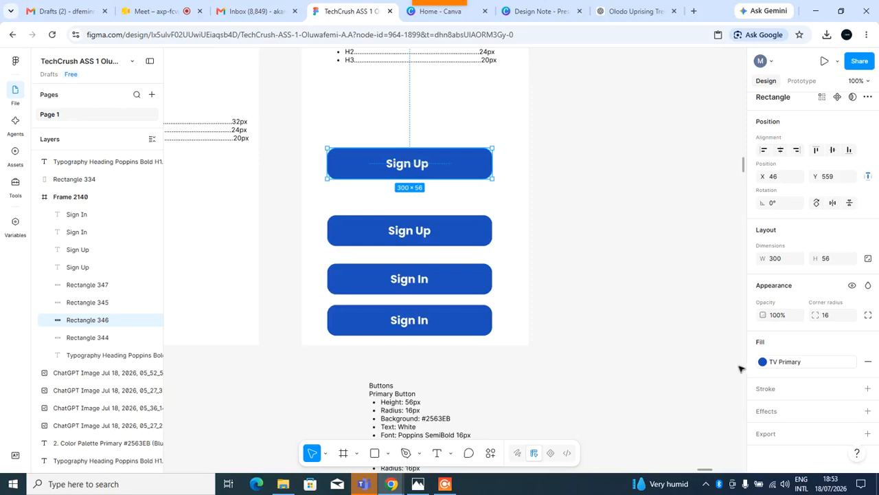
pyautogui.click(785, 363)
pyautogui.write('tv')
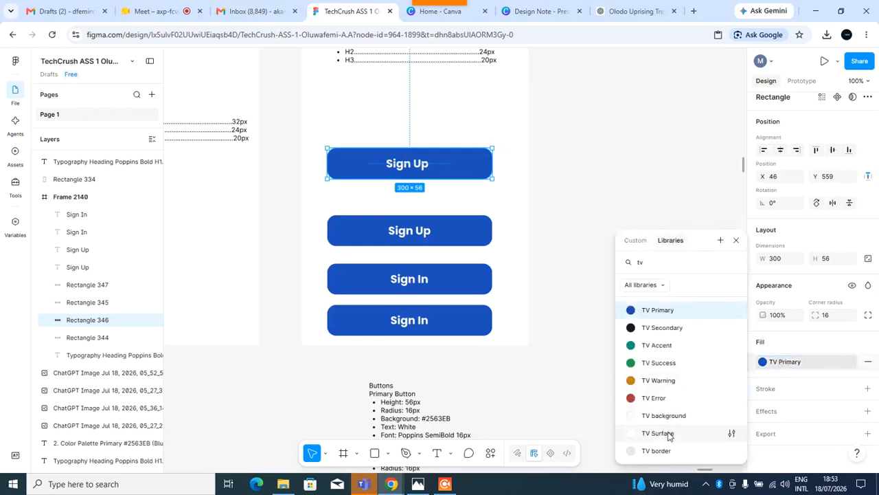
pyautogui.click(654, 453)
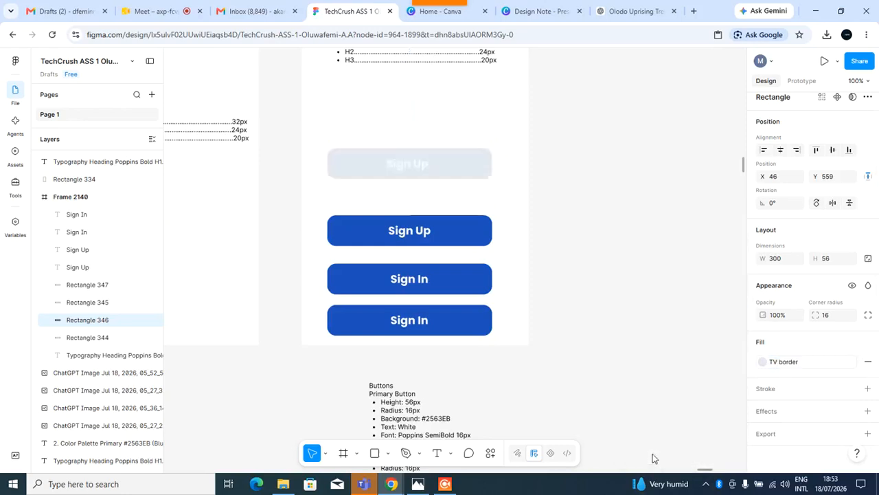
# Set the top Sign Up copy's label fill to the TV Secondary colour style.
pyautogui.click(409, 173)
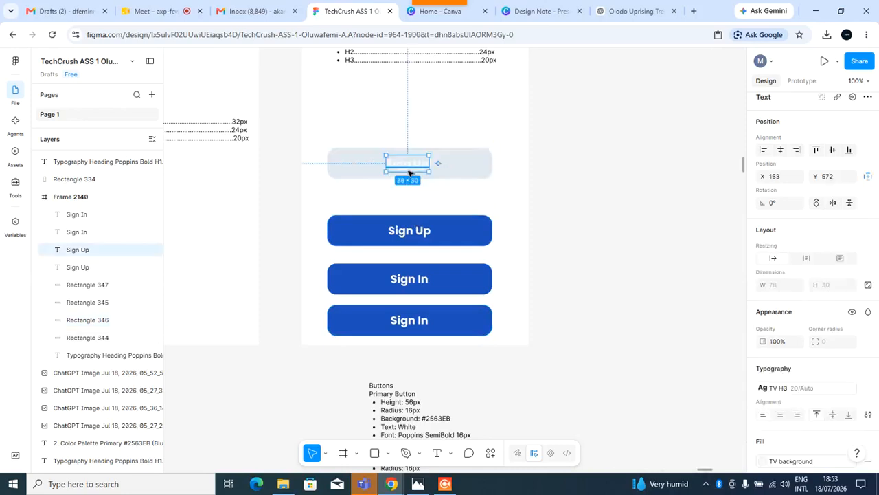
pyautogui.click(796, 393)
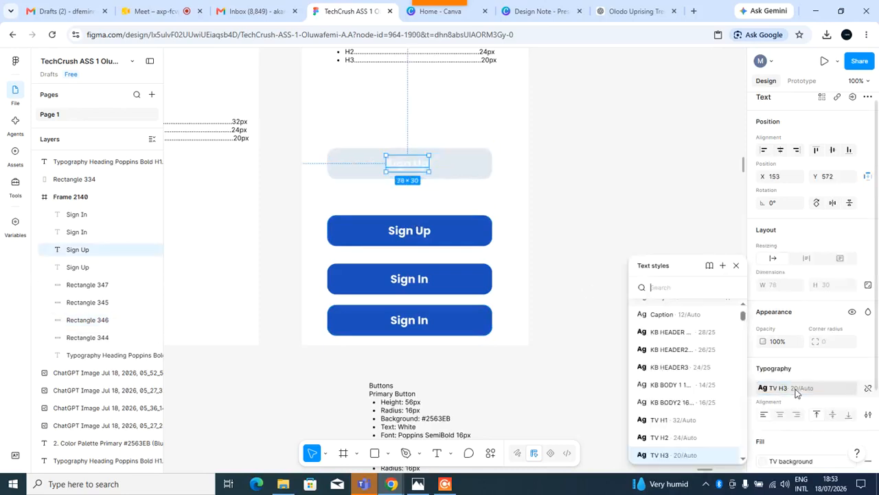
pyautogui.scroll(-2, 797, 388)
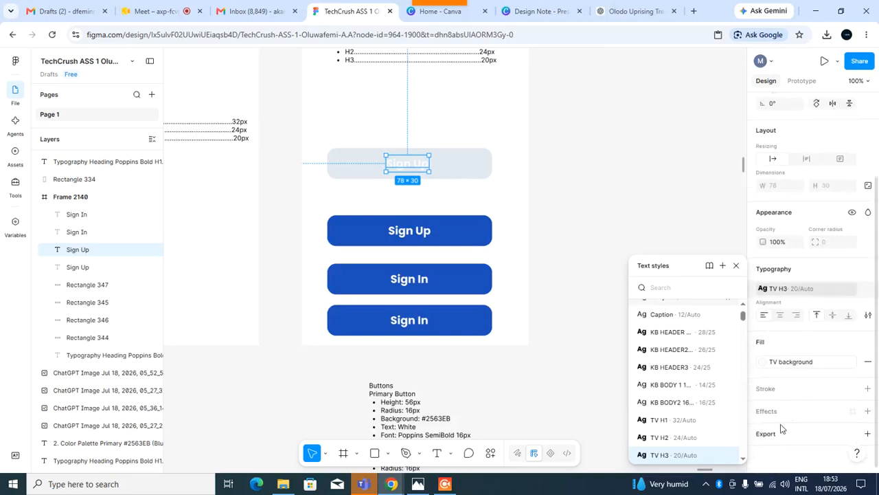
pyautogui.click(799, 369)
pyautogui.write('tv')
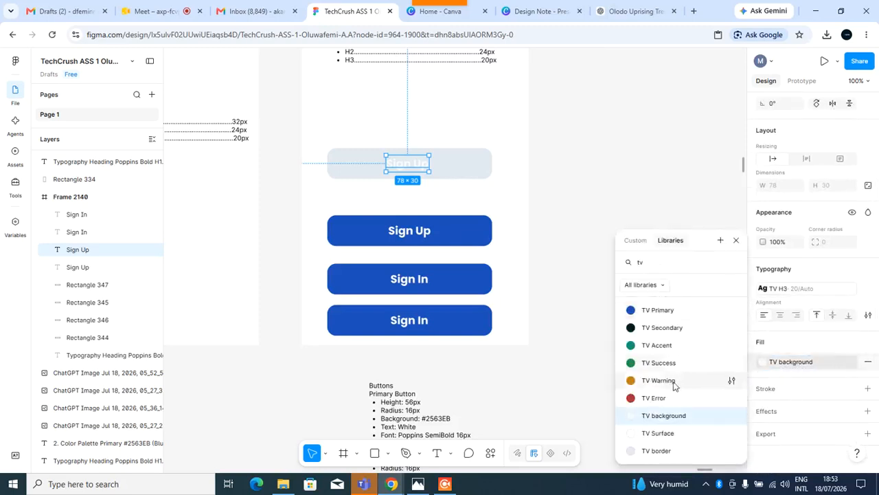
pyautogui.click(661, 329)
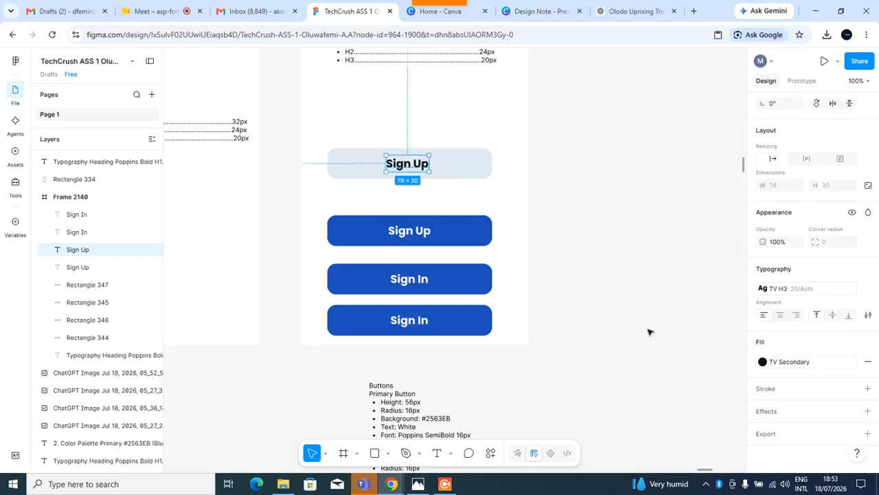
# Change the bottom Sign In copy's rectangle fill to the TV border colour style.
pyautogui.click(465, 337)
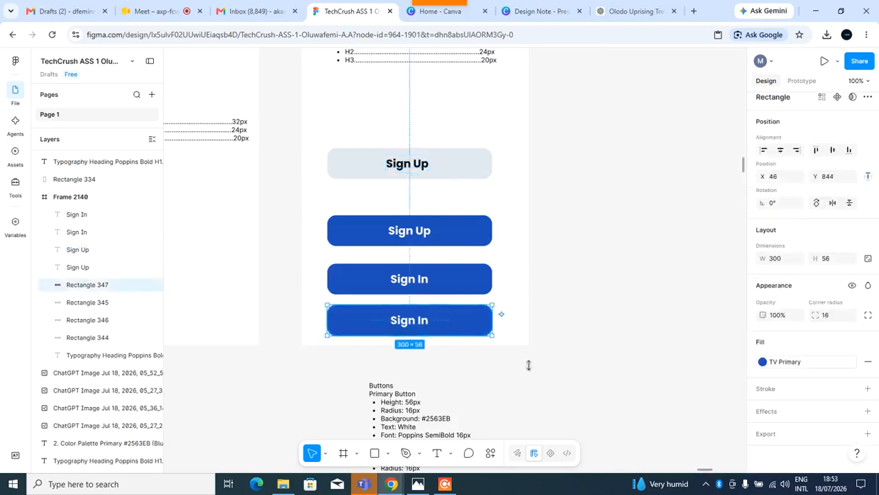
pyautogui.click(806, 364)
pyautogui.write('tv')
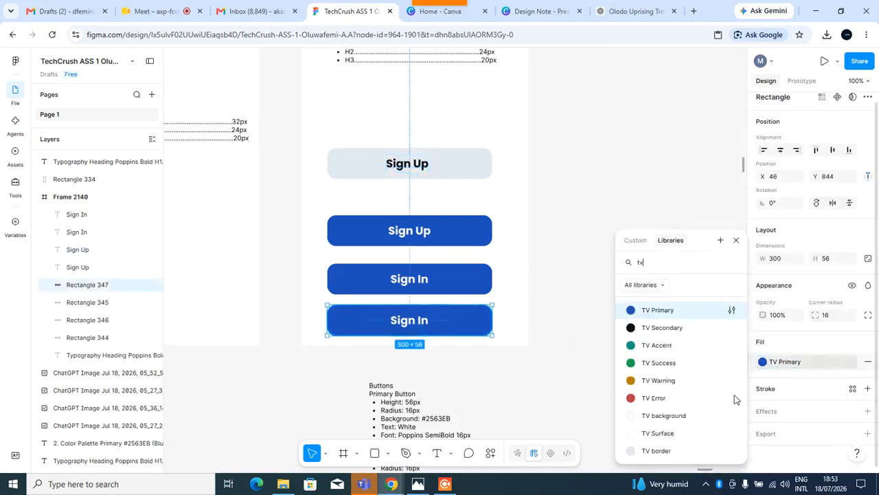
pyautogui.click(656, 451)
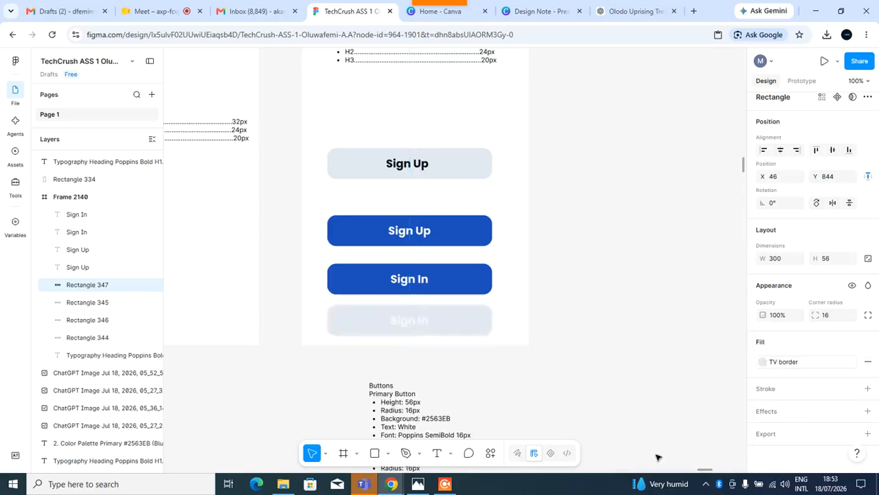
# Set the bottom Sign In copy's label fill to the TV Secondary colour style.
pyautogui.click(410, 323)
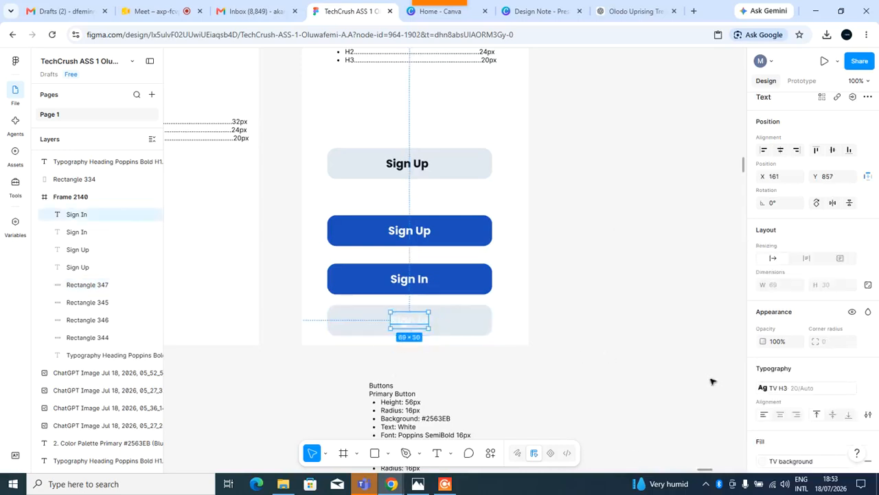
pyautogui.scroll(-3, 800, 383)
pyautogui.click(792, 368)
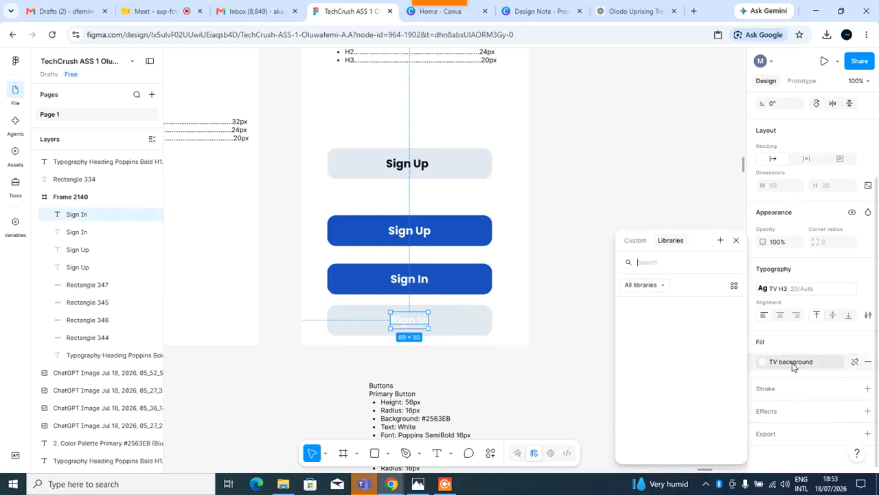
pyautogui.click(677, 333)
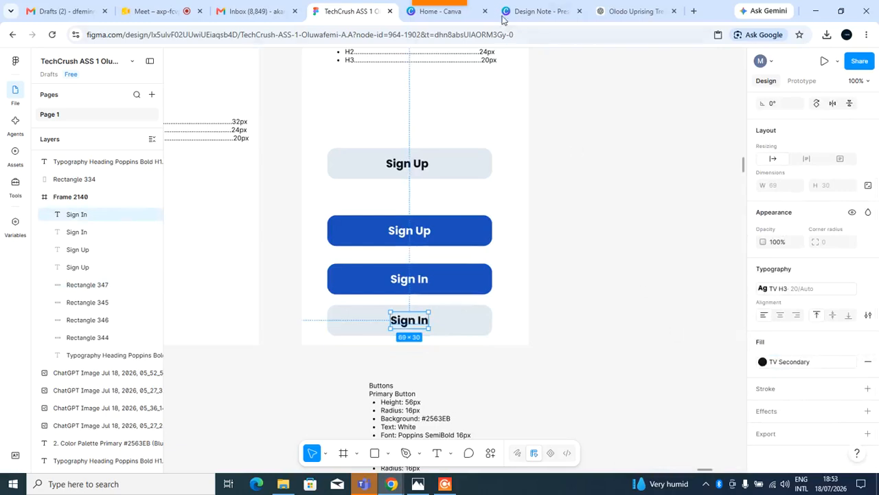
pyautogui.click(167, 13)
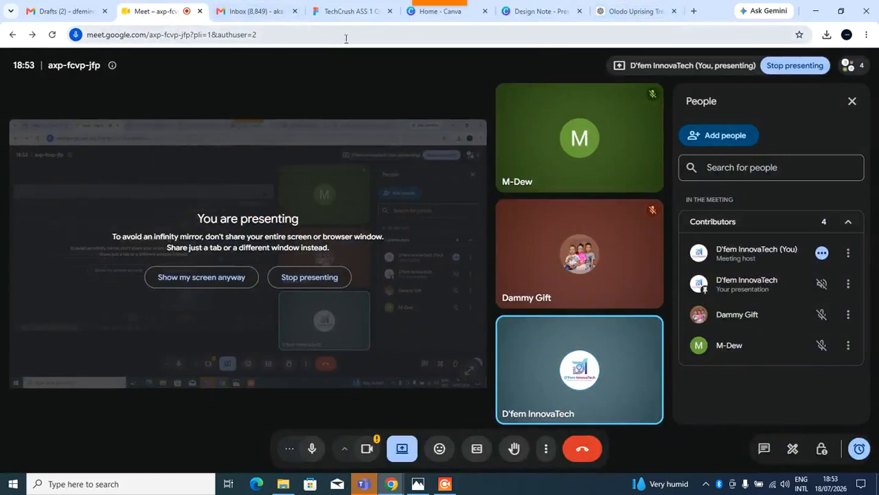
pyautogui.click(342, 17)
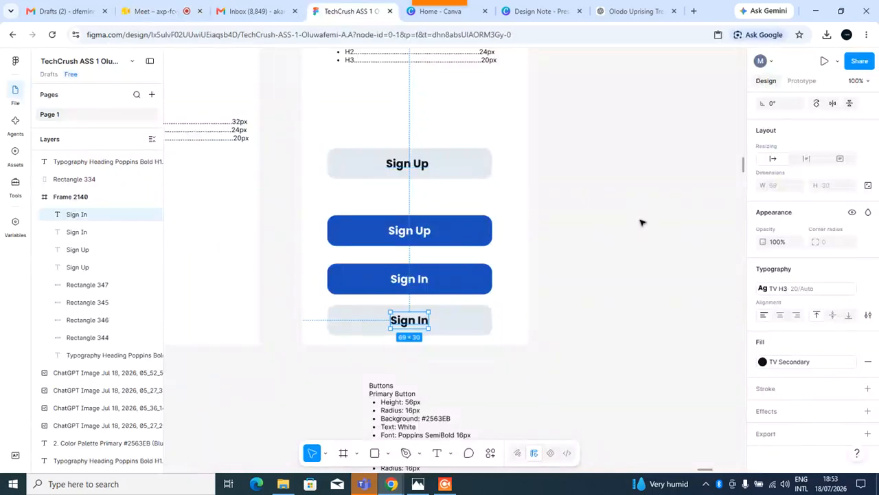
pyautogui.click(642, 221)
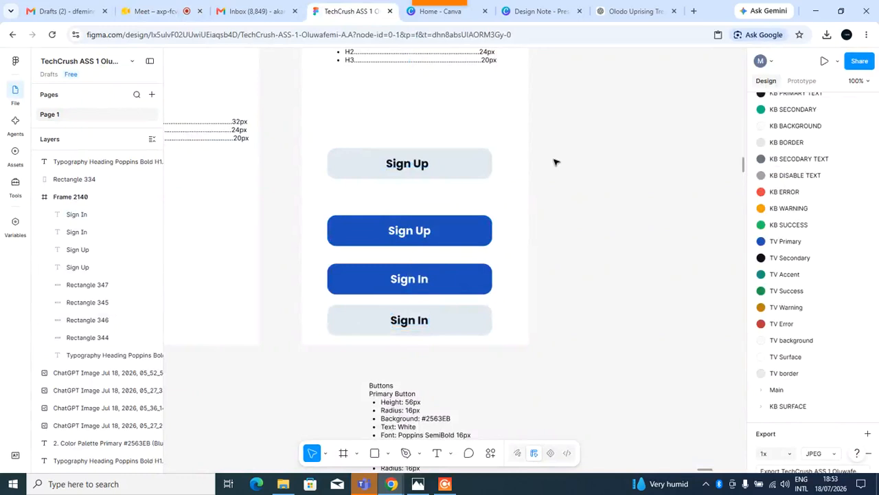
# Wrap the grey Sign Up rectangle and label in an auto layout frame and move it beside the phone frame.
pyautogui.moveTo(447, 167)
pyautogui.mouseDown()
pyautogui.moveTo(607, 161)
pyautogui.moveTo(453, 166)
pyautogui.mouseUp()
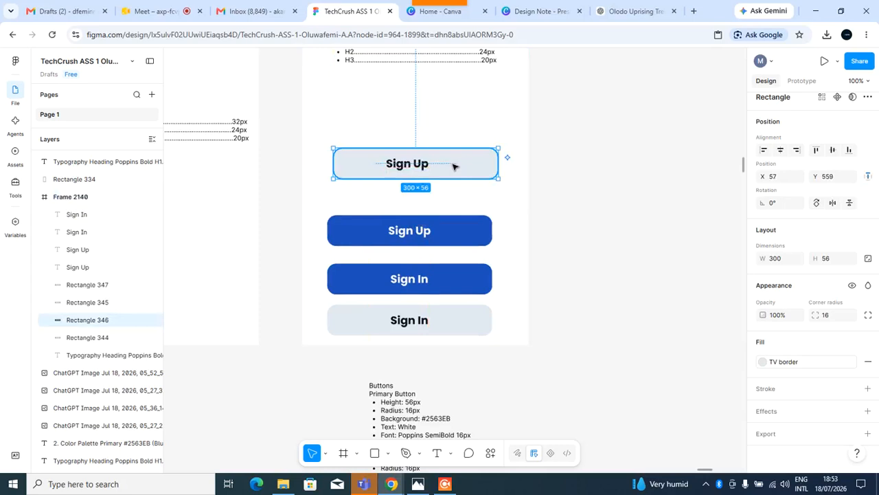
pyautogui.click(571, 138)
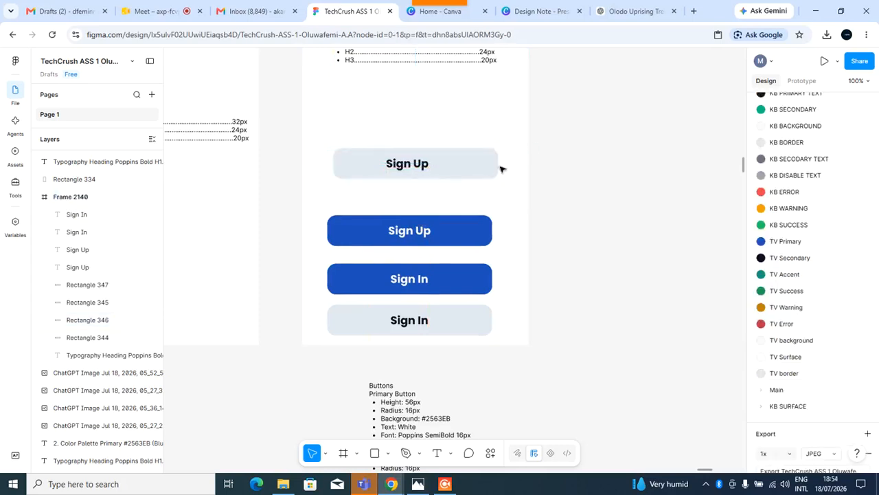
pyautogui.click(406, 169)
pyautogui.keyDown('shift'); pyautogui.click(477, 171); pyautogui.keyUp('shift')
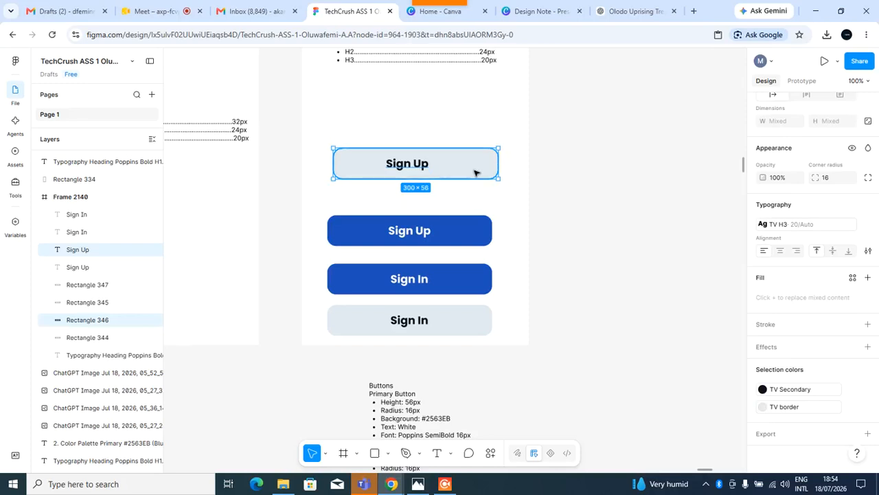
pyautogui.hotkey('shift', 'a')
pyautogui.moveTo(474, 171); pyautogui.dragTo(679, 163)
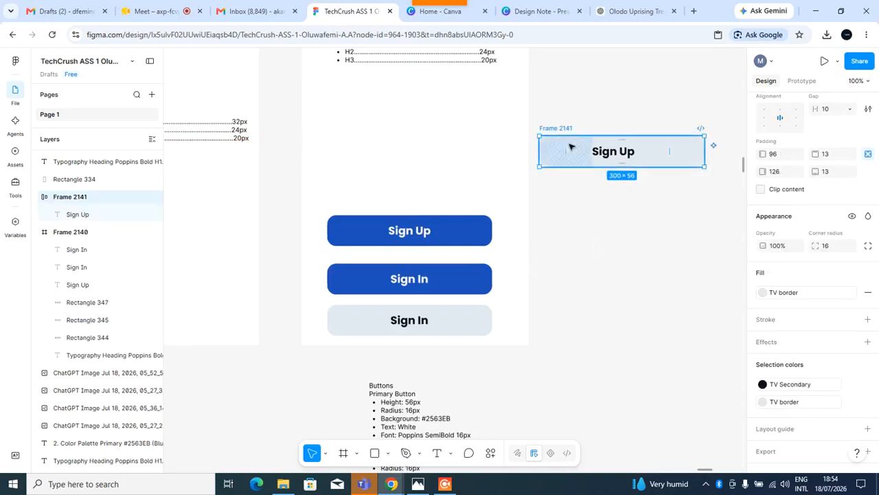
# Wrap the blue Sign Up rectangle and label in an auto layout frame and move it beside the phone frame.
pyautogui.click(459, 232)
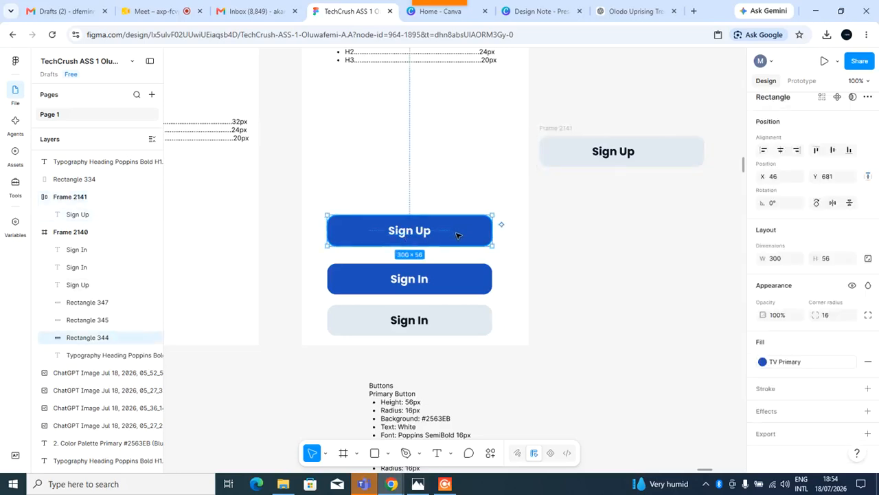
pyautogui.keyDown('shift'); pyautogui.click(428, 235); pyautogui.keyUp('shift')
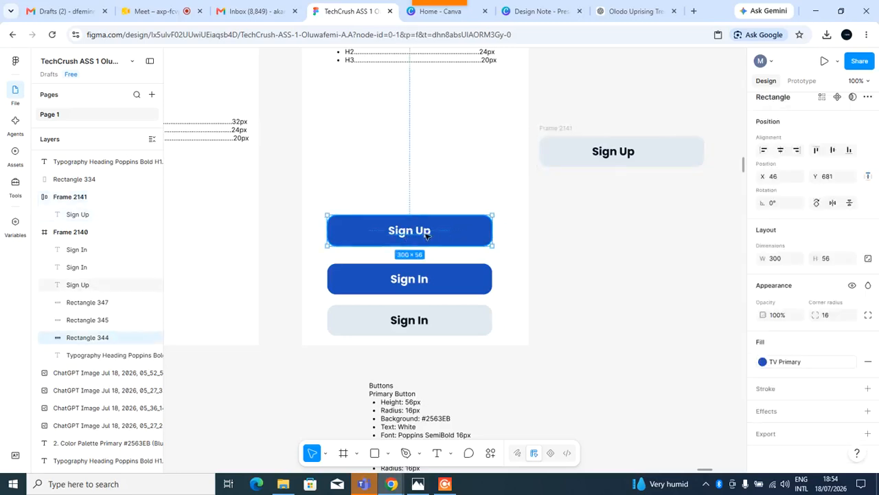
pyautogui.hotkey('shift', 'a')
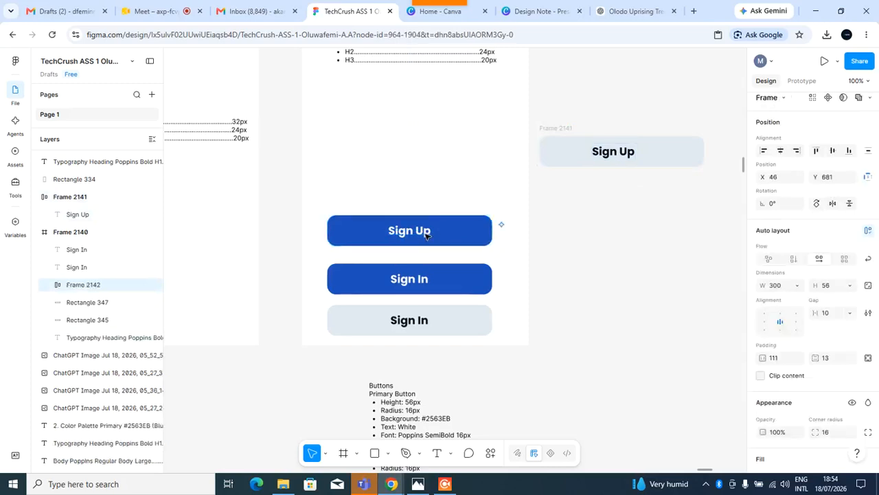
pyautogui.moveTo(412, 230); pyautogui.dragTo(648, 213)
# Wrap the blue Sign In rectangle and label in an auto layout frame and move it below the blue Sign Up button.
pyautogui.click(447, 282)
pyautogui.keyDown('shift'); pyautogui.click(408, 284); pyautogui.keyUp('shift')
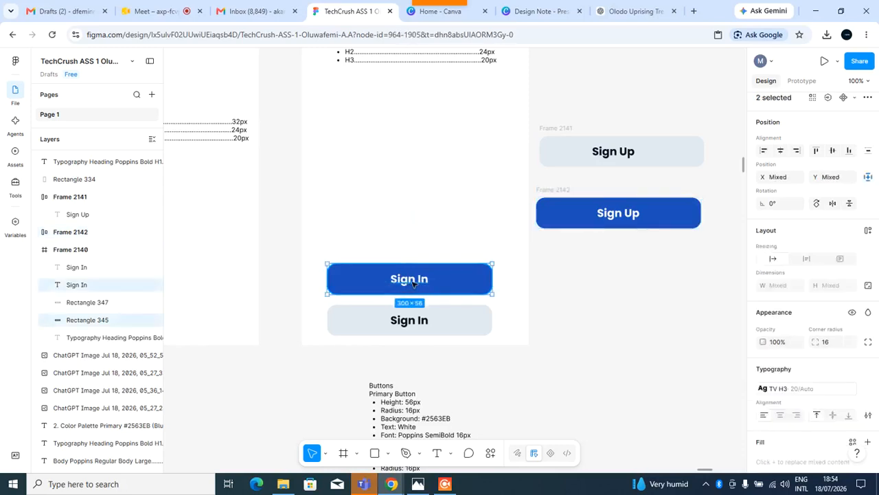
pyautogui.hotkey('shift', 'a')
pyautogui.moveTo(408, 281); pyautogui.dragTo(629, 274)
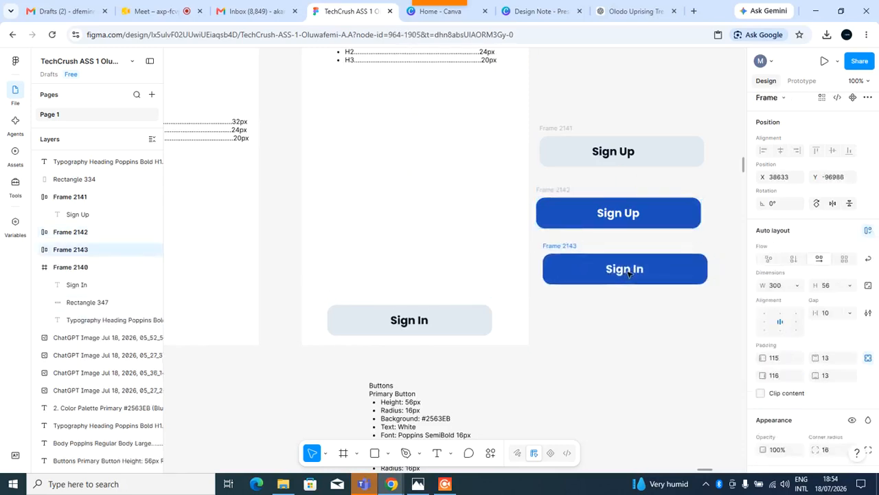
# Wrap the grey Sign In label and rectangle in an auto layout frame and move it below the blue Sign In button.
pyautogui.click(411, 326)
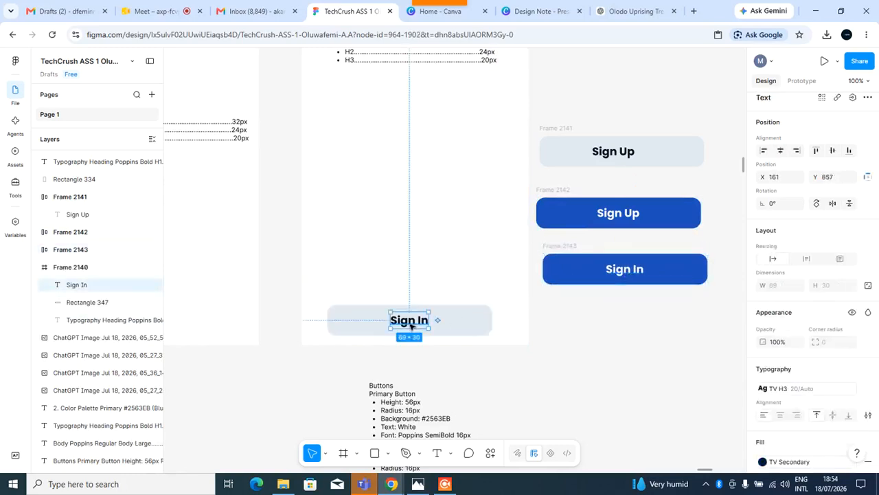
pyautogui.keyDown('shift'); pyautogui.click(469, 330); pyautogui.keyUp('shift')
pyautogui.hotkey('shift', 'a')
pyautogui.moveTo(470, 331); pyautogui.dragTo(686, 339)
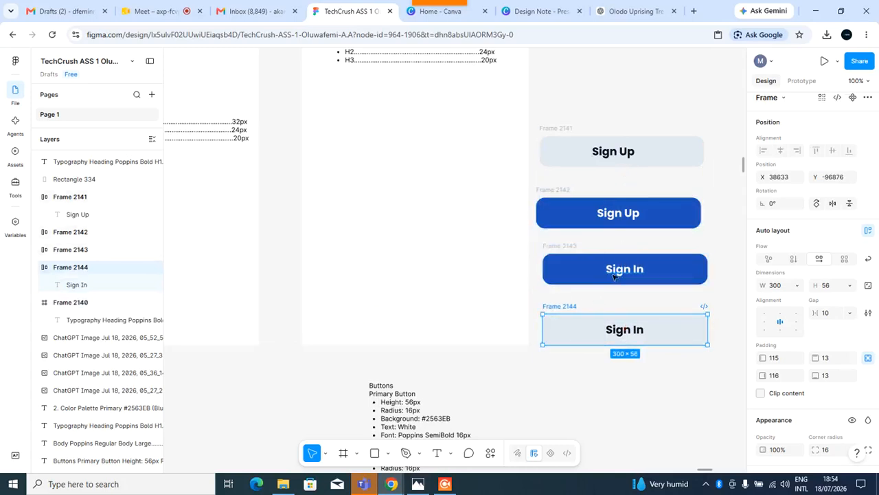
# Select the four button frames and delete them.
pyautogui.click(567, 129)
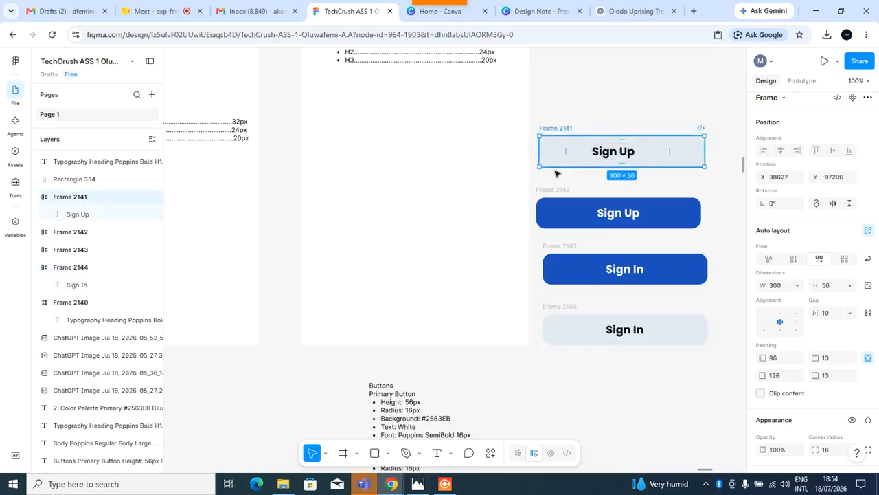
pyautogui.keyDown('shift'); pyautogui.click(557, 212); pyautogui.keyUp('shift')
pyautogui.keyDown('shift'); pyautogui.click(558, 256); pyautogui.keyUp('shift')
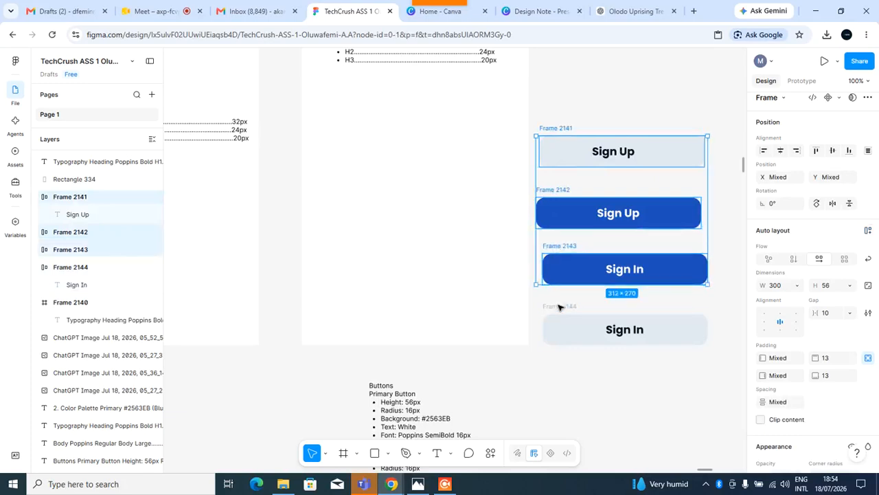
pyautogui.keyDown('shift'); pyautogui.click(562, 309); pyautogui.keyUp('shift')
pyautogui.press('Delete')
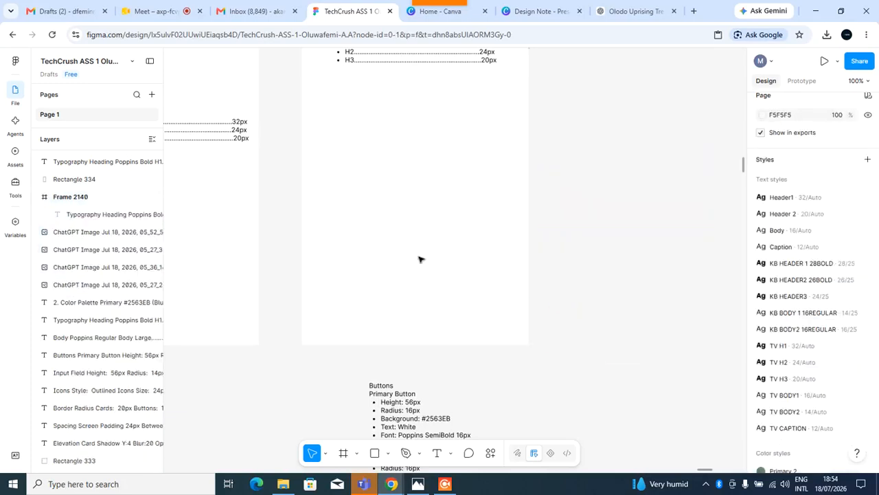
# Undo the deletion of the four button frames.
pyautogui.scroll(-10, 402, 251)
pyautogui.hscroll(-5, 309, 279)
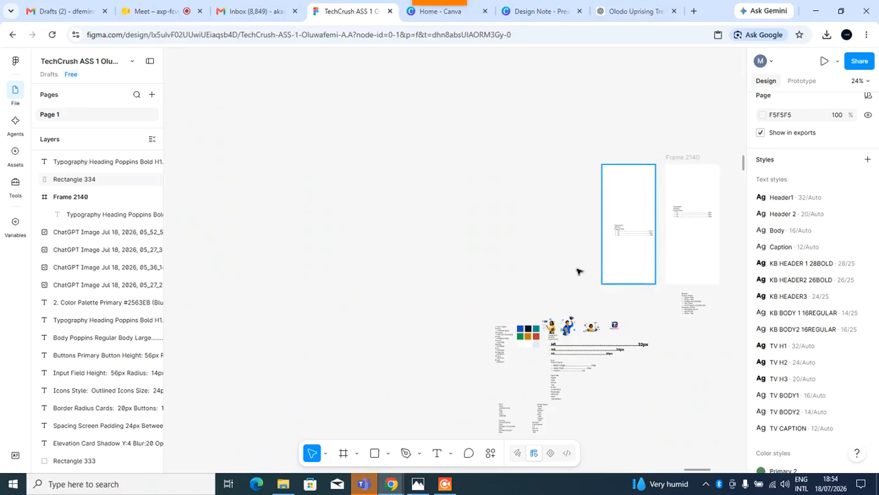
pyautogui.scroll(5, 527, 275)
pyautogui.scroll(8, 527, 170)
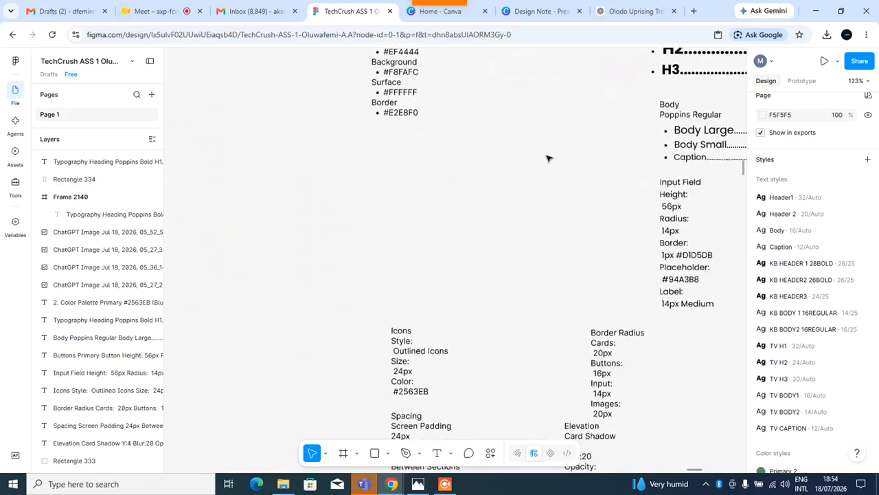
pyautogui.hotkey('ctrl', 'z')
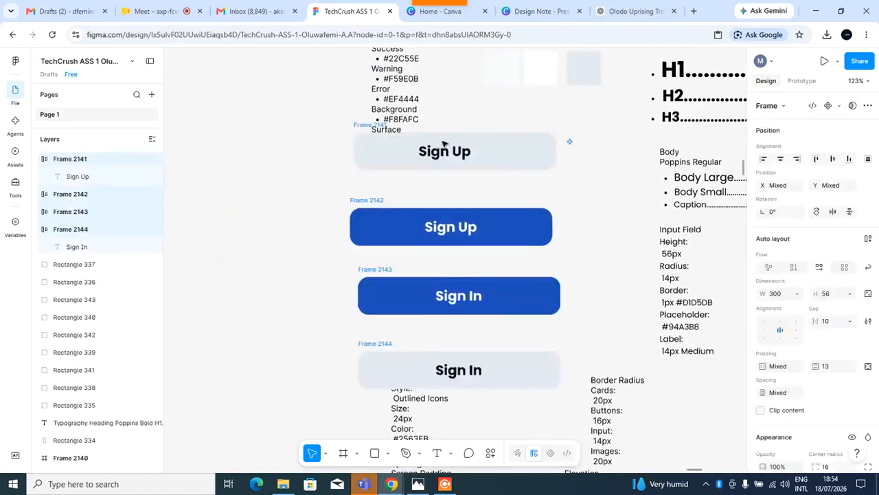
# Move the four button frames up and right, and shift the colour palette text to their left.
pyautogui.moveTo(364, 125); pyautogui.dragTo(448, 97)
pyautogui.moveTo(396, 103); pyautogui.dragTo(299, 107)
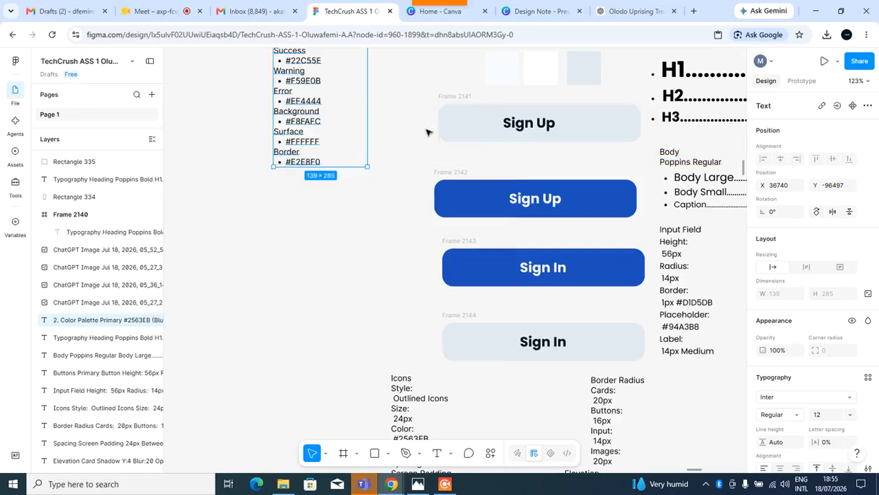
# Launch the Iconify plugin.
pyautogui.scroll(-3, 575, 358)
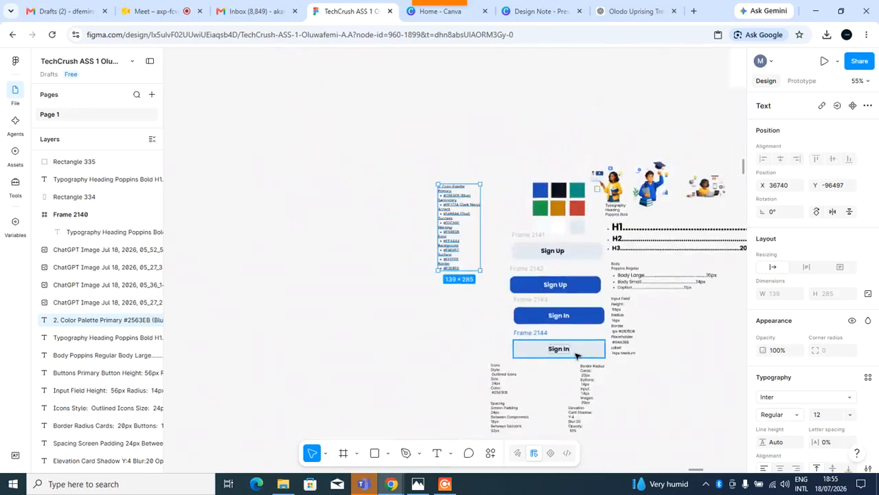
pyautogui.scroll(-5, 619, 350)
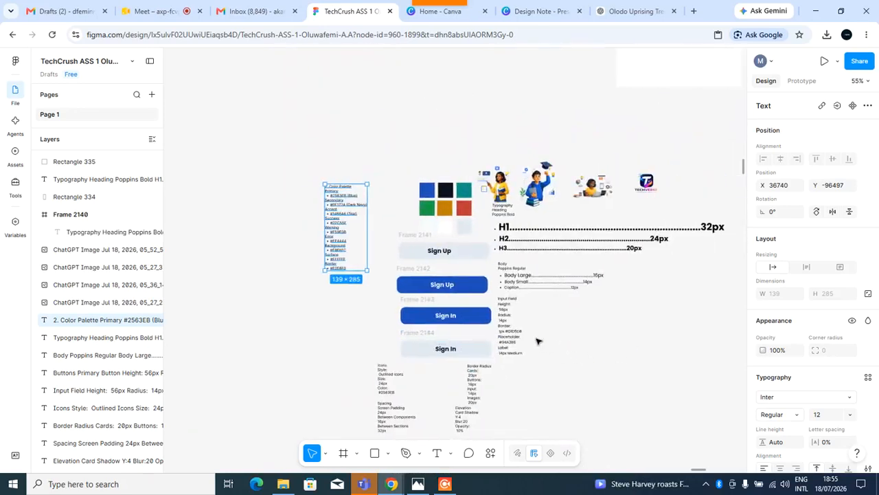
pyautogui.moveTo(430, 6)
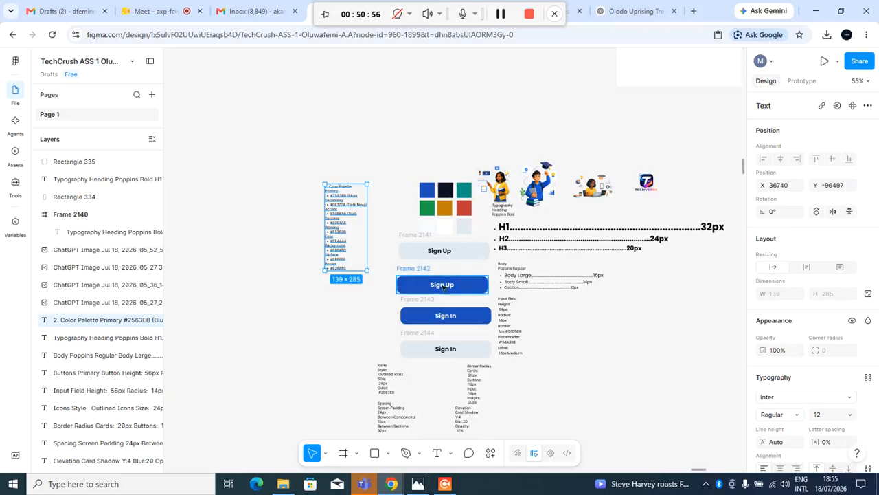
pyautogui.scroll(5, 545, 291)
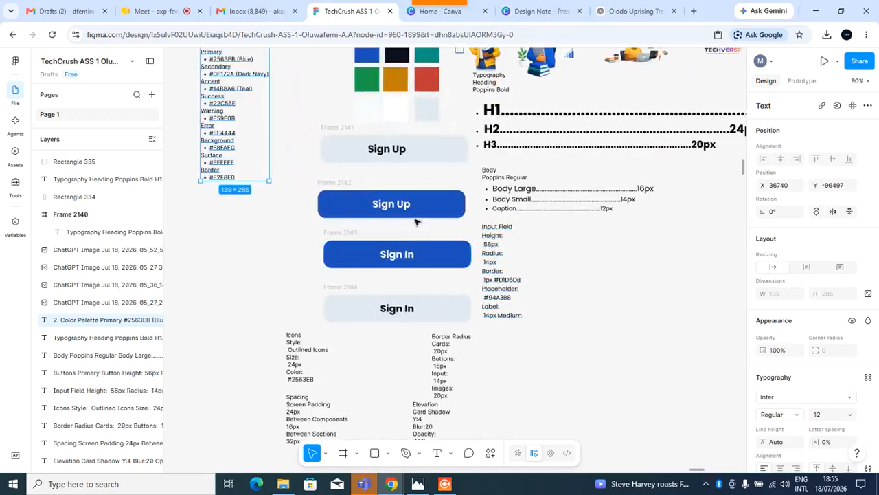
pyautogui.scroll(1, 385, 133)
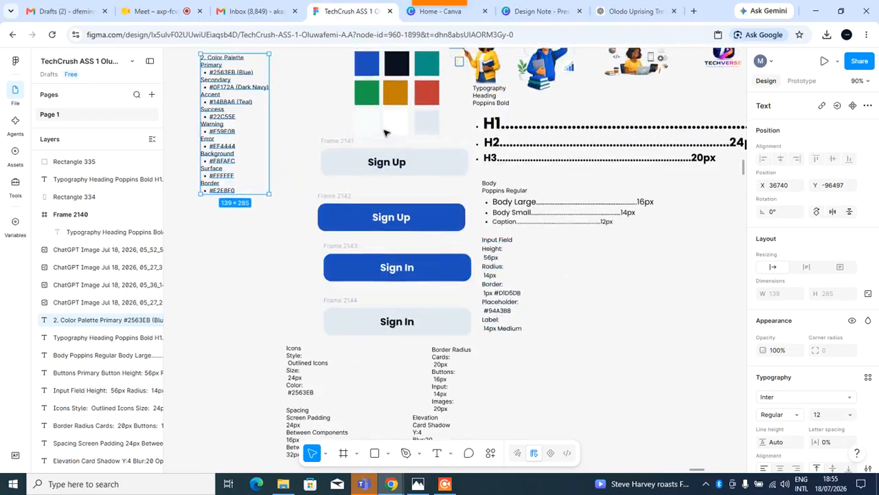
pyautogui.scroll(3, 526, 154)
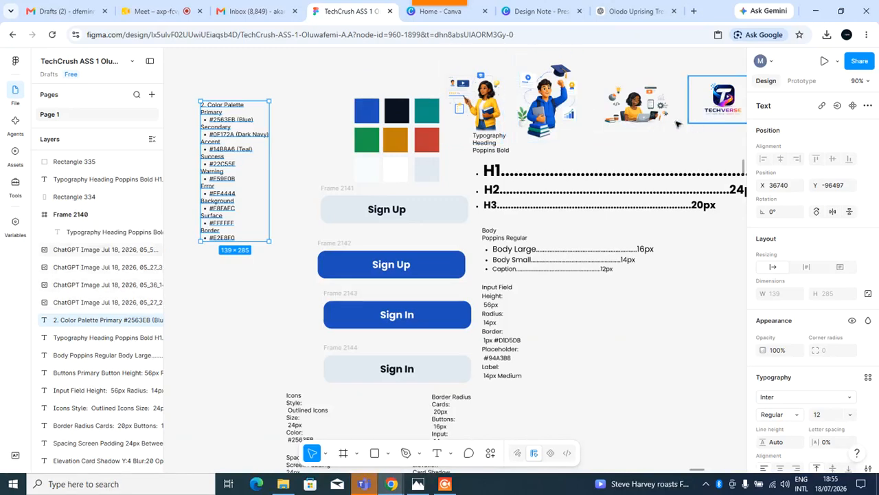
pyautogui.scroll(-5, 584, 219)
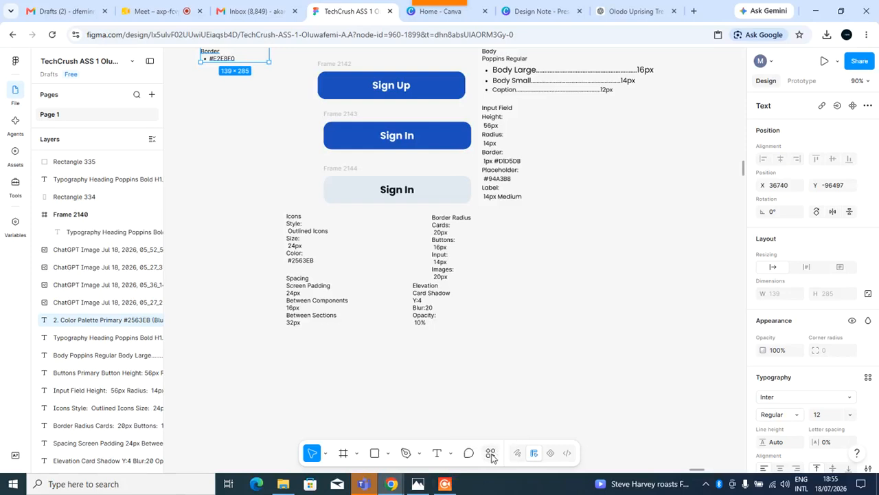
pyautogui.click(491, 453)
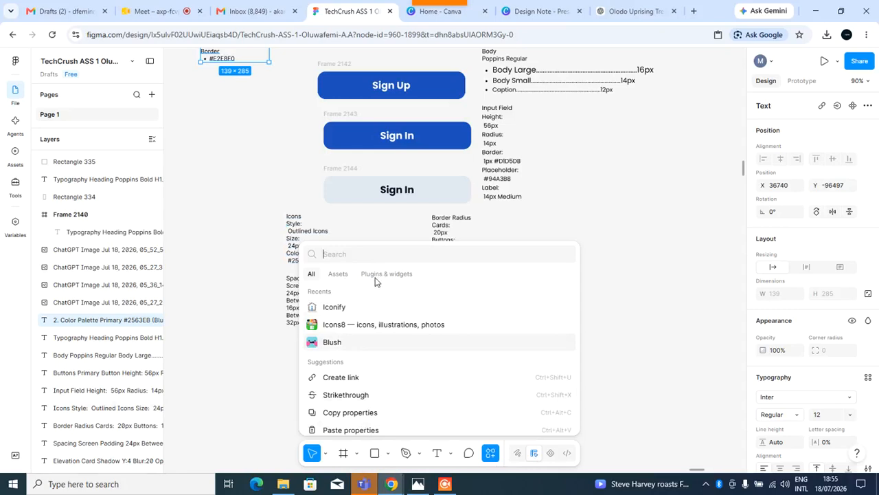
pyautogui.click(335, 309)
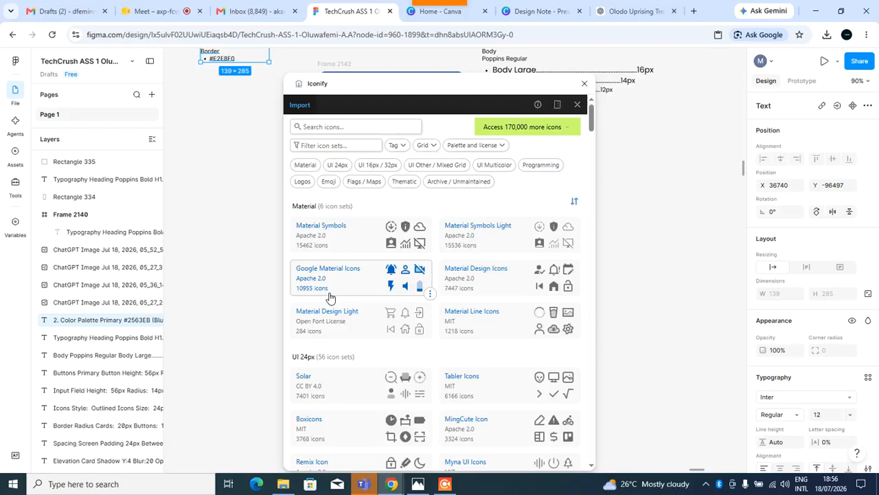
# Search Iconify for eyes and import the outlined eye and crossed-out eye icons as frames.
pyautogui.click(327, 129)
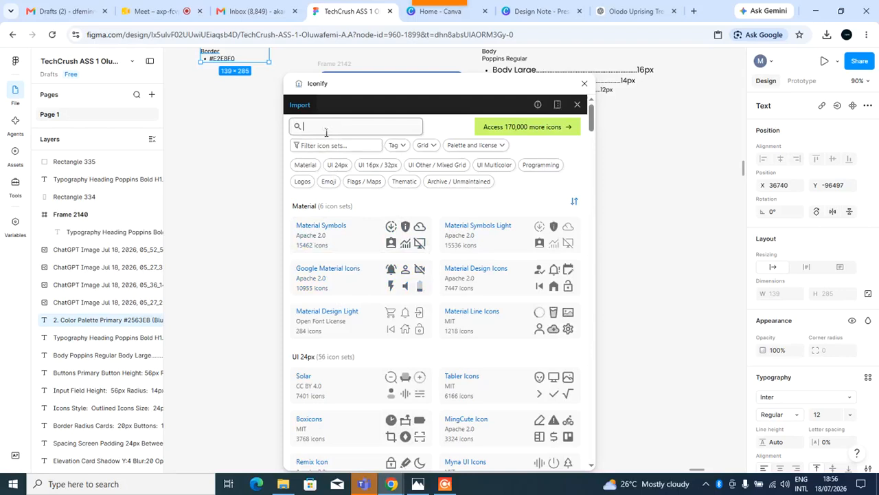
pyautogui.write('e')
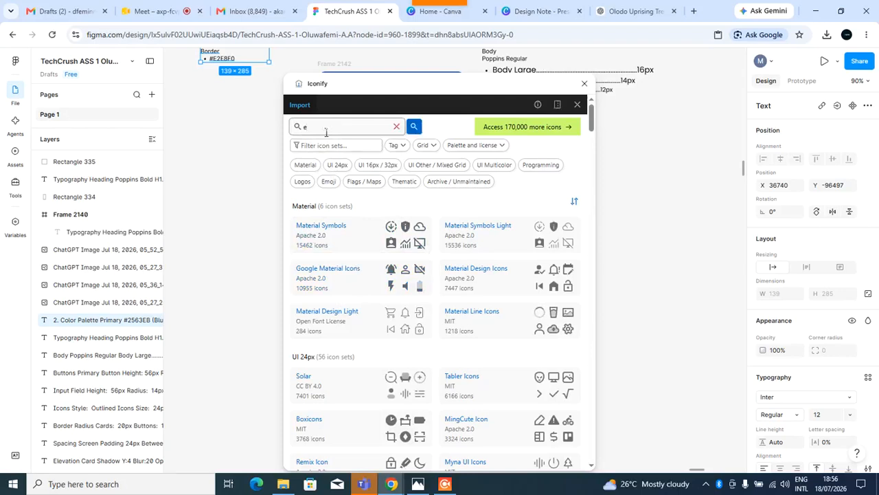
pyautogui.write('yes')
pyautogui.press('Return')
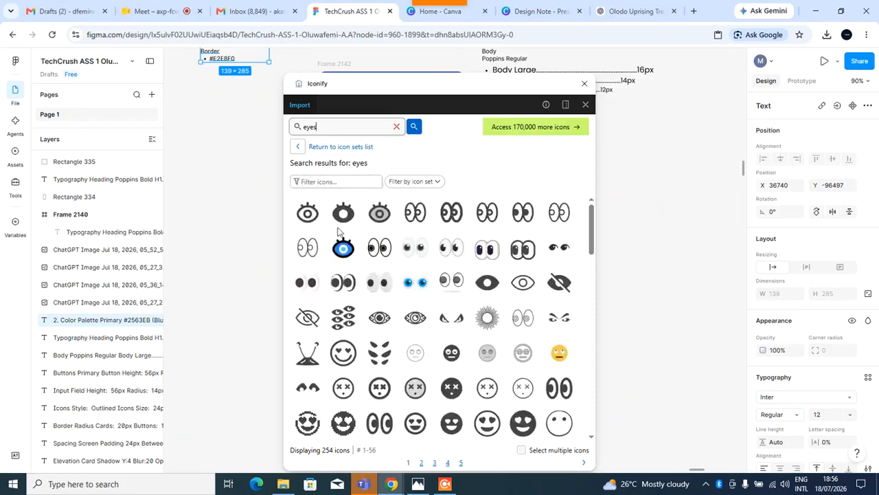
pyautogui.click(527, 290)
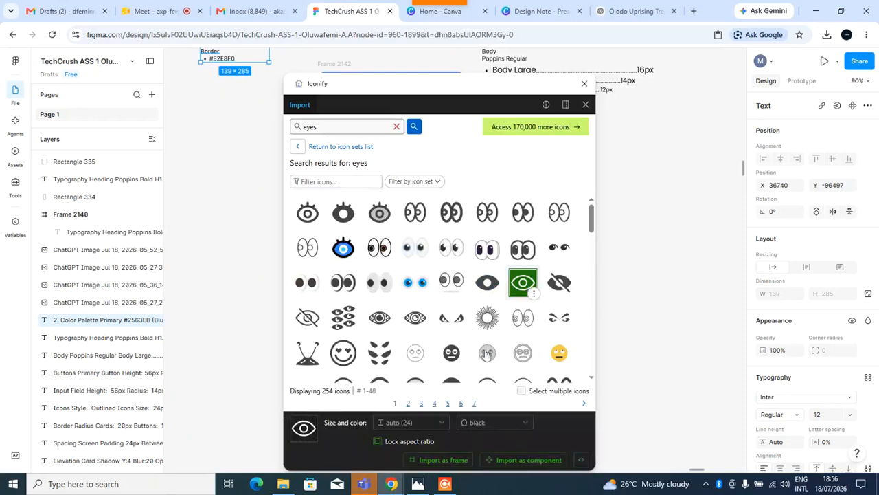
pyautogui.click(452, 460)
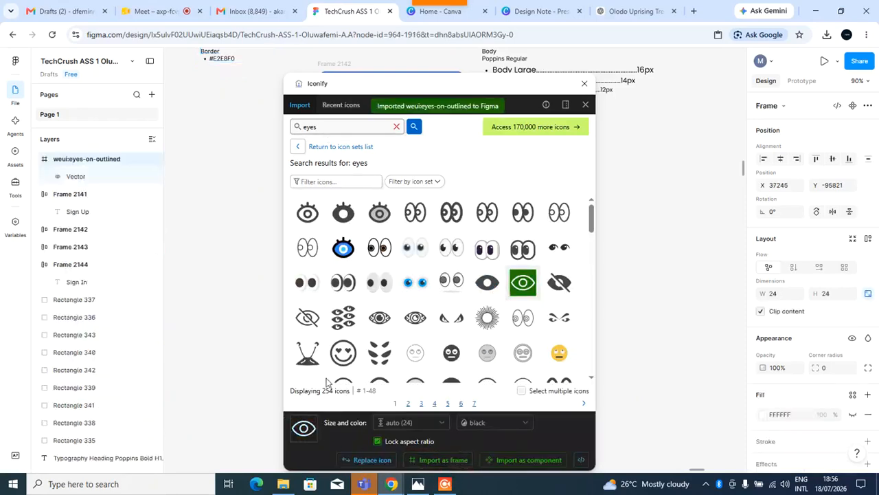
pyautogui.click(307, 319)
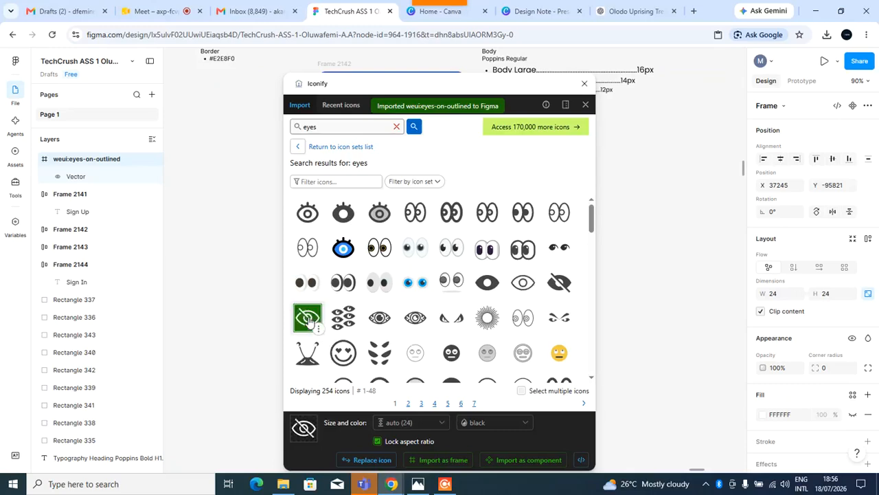
pyautogui.click(453, 465)
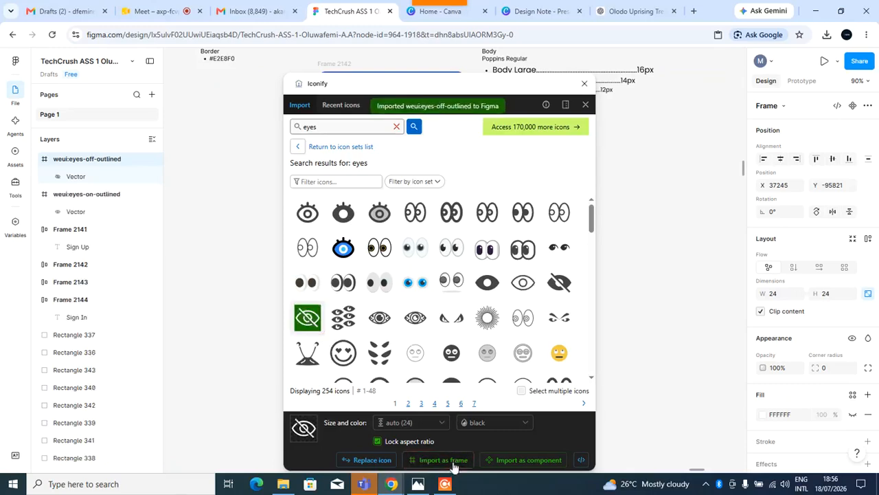
# Search Iconify for padlock and import an outlined padlock icon as a frame.
pyautogui.doubleClick(329, 129)
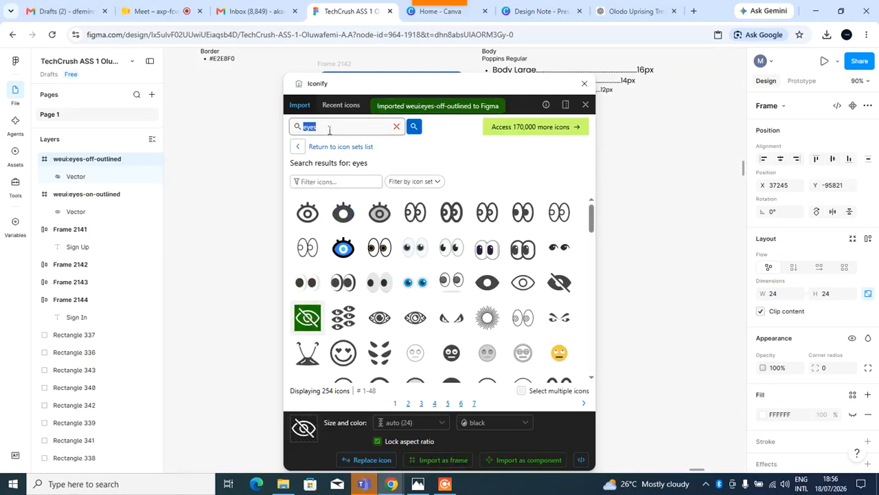
pyautogui.write('pad')
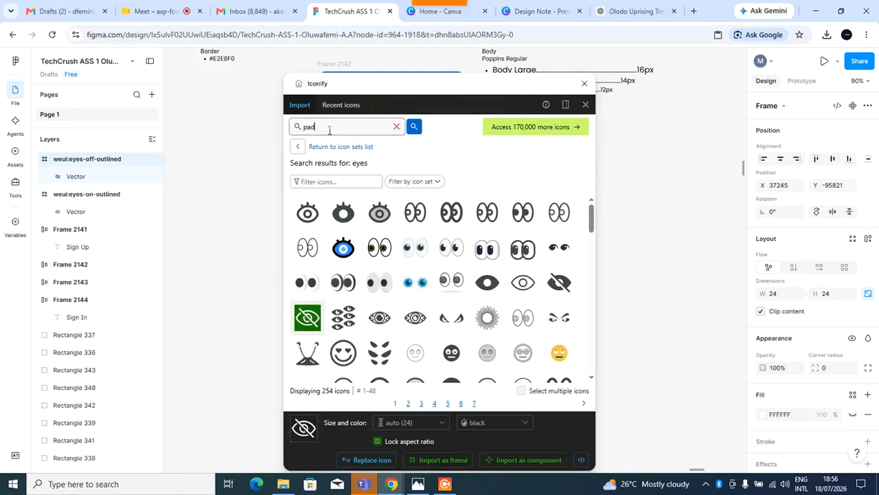
pyautogui.press('Return')
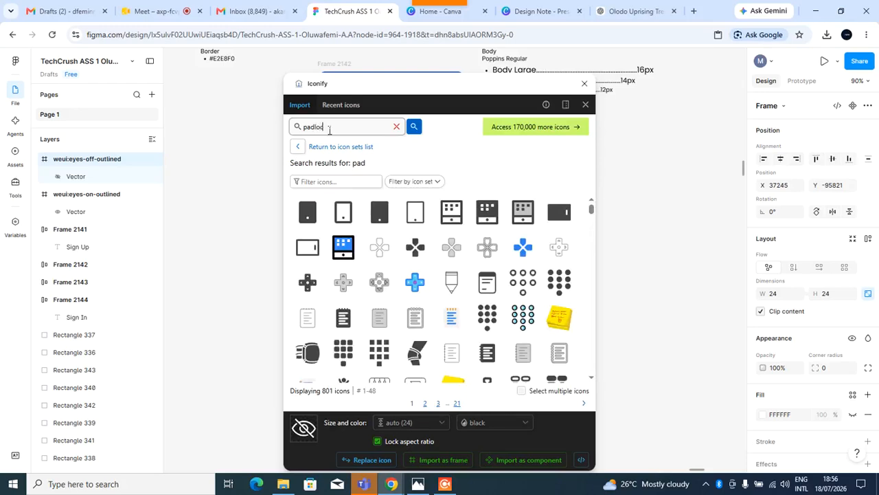
pyautogui.press('Return')
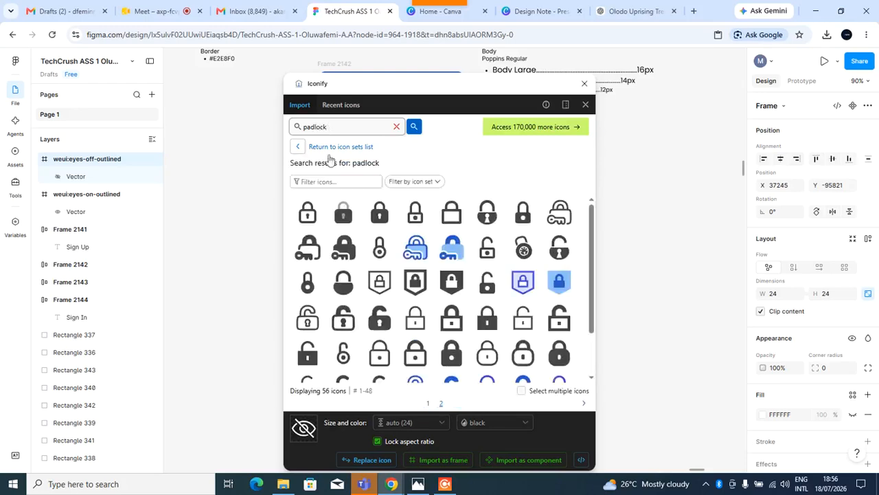
pyautogui.scroll(-2, 371, 258)
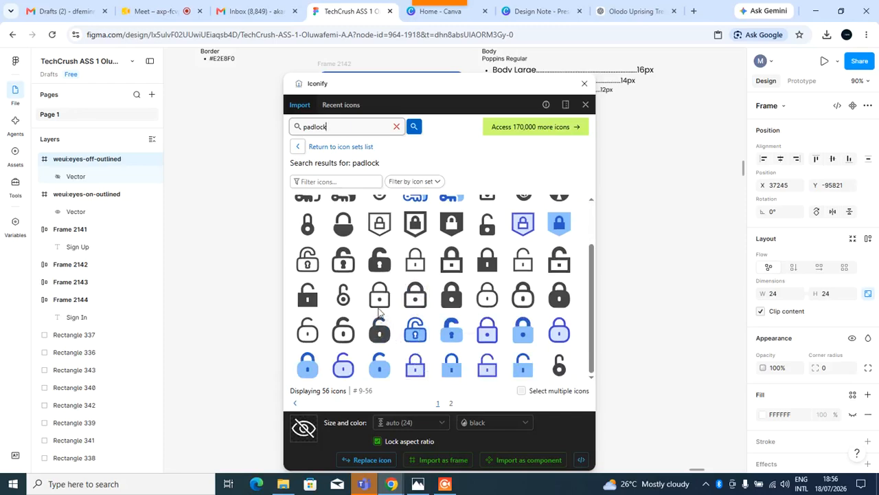
pyautogui.click(381, 296)
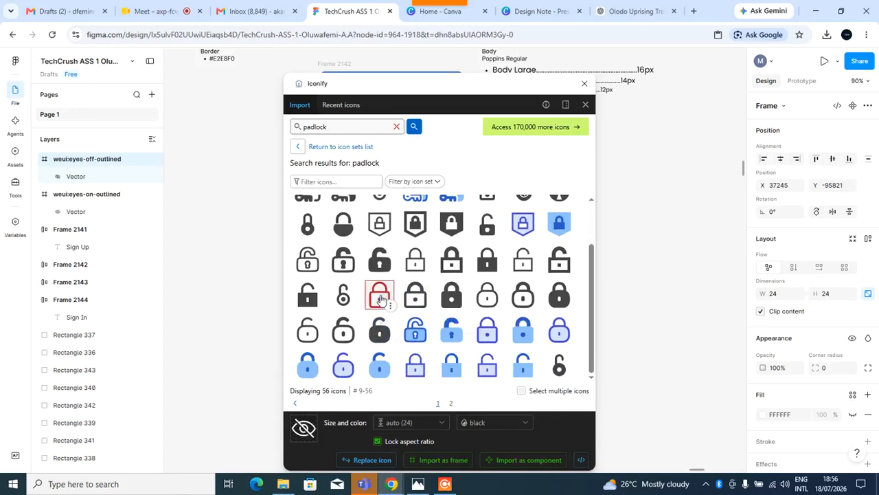
pyautogui.click(443, 459)
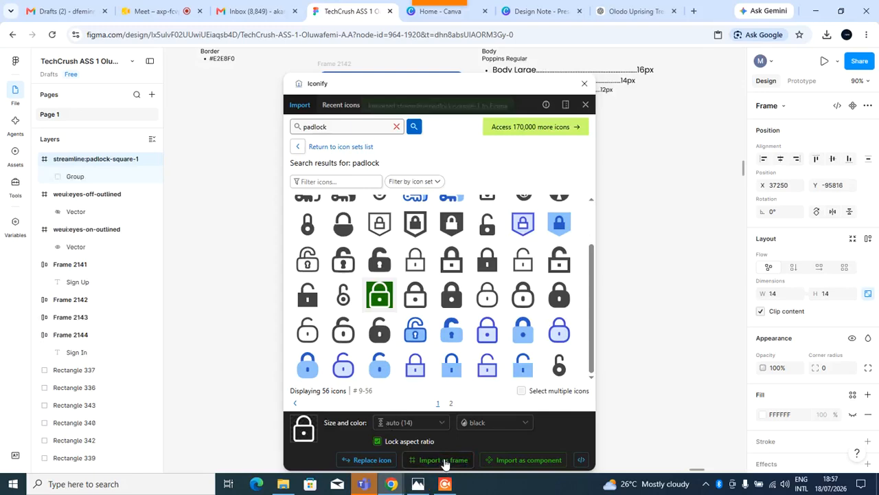
# Close the Iconify plugin.
pyautogui.scroll(2, 479, 336)
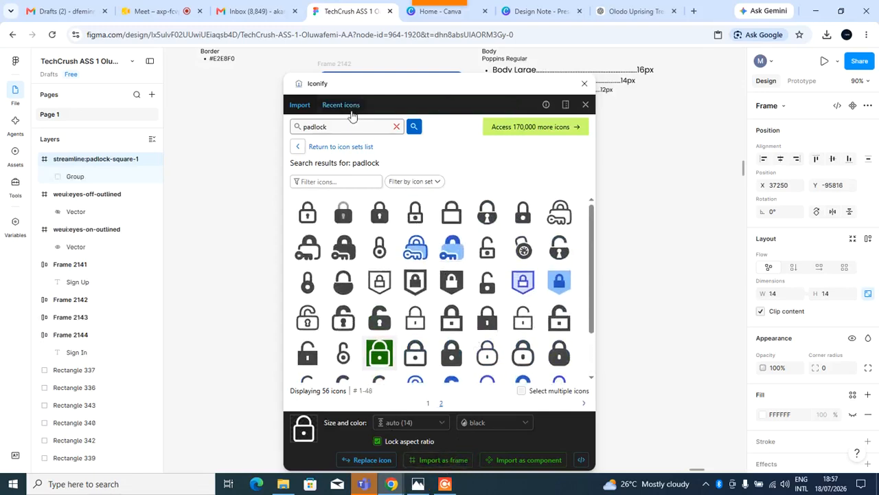
pyautogui.moveTo(350, 84); pyautogui.dragTo(183, 106)
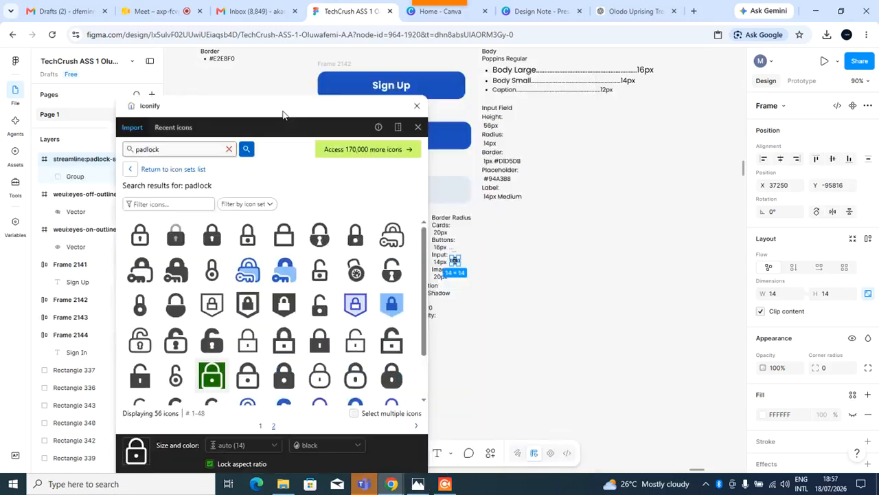
pyautogui.click(417, 107)
# Arrange the eye, crossed-out eye and padlock icons side by side in a row.
pyautogui.scroll(3, 456, 254)
pyautogui.scroll(-3, 461, 251)
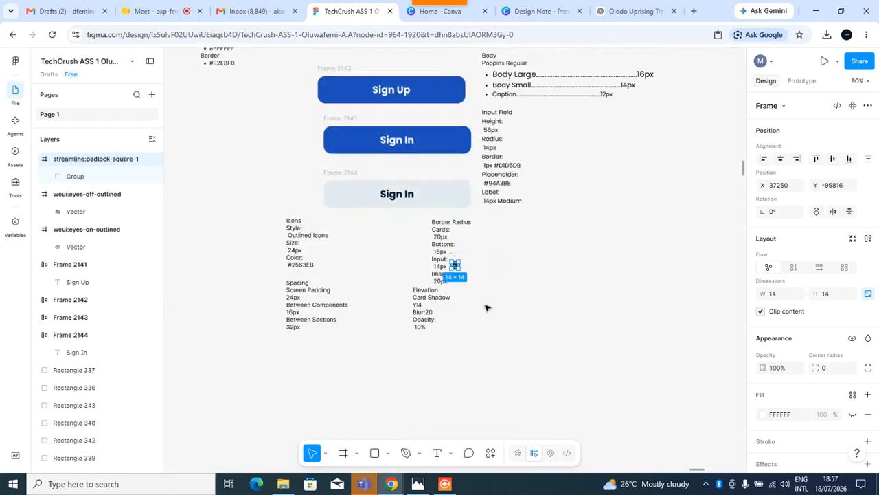
pyautogui.scroll(10, 465, 265)
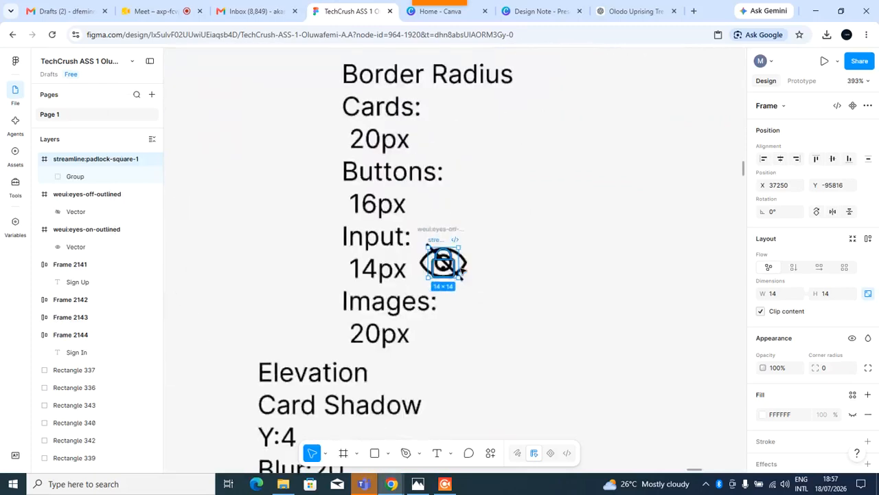
pyautogui.moveTo(433, 229); pyautogui.dragTo(646, 191)
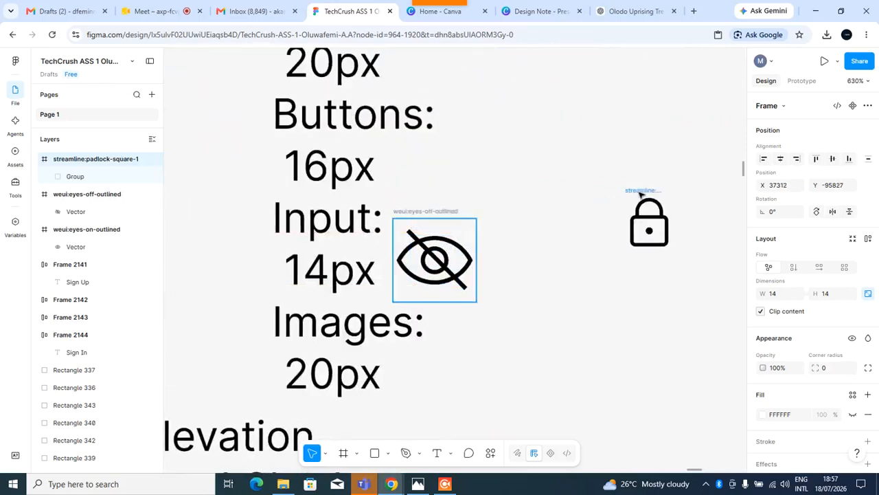
pyautogui.moveTo(457, 210); pyautogui.dragTo(590, 192)
pyautogui.moveTo(402, 215); pyautogui.dragTo(434, 191)
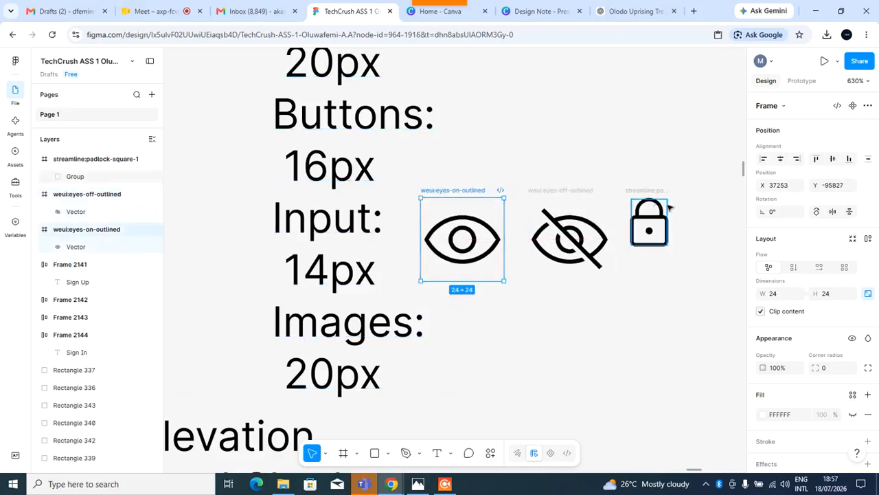
pyautogui.moveTo(651, 207); pyautogui.dragTo(652, 206)
# Move the three icons together beside the Icons specification text.
pyautogui.keyDown('shift'); pyautogui.click(543, 190); pyautogui.keyUp('shift')
pyautogui.keyDown('shift'); pyautogui.click(486, 191); pyautogui.keyUp('shift')
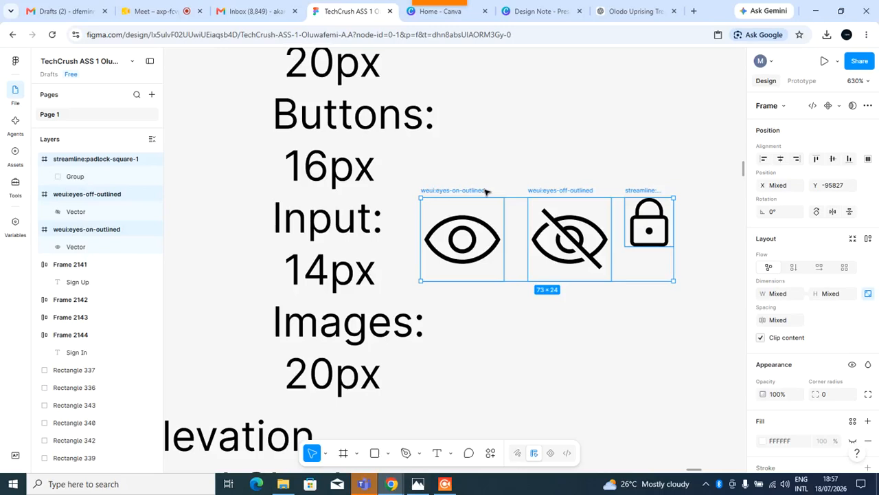
pyautogui.press('Delete')
pyautogui.scroll(-6, 252, 226)
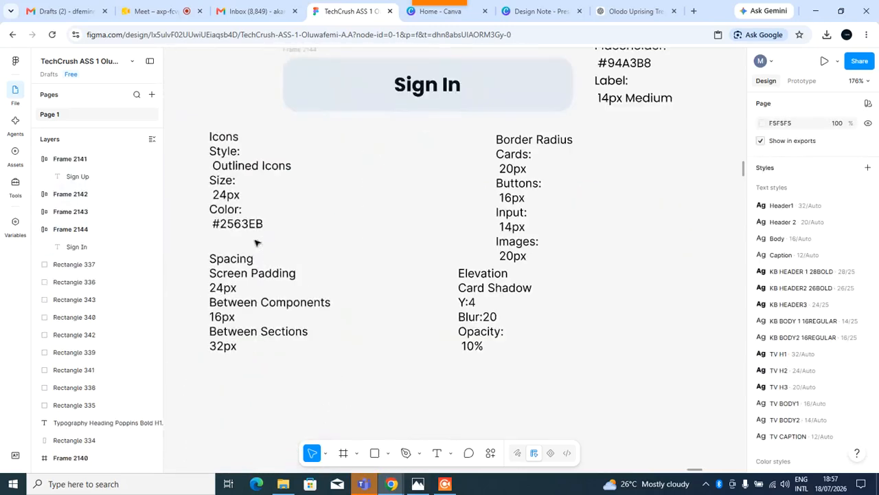
pyautogui.rightClick(365, 162)
pyautogui.click(372, 164)
pyautogui.hotkey('ctrl', 'v')
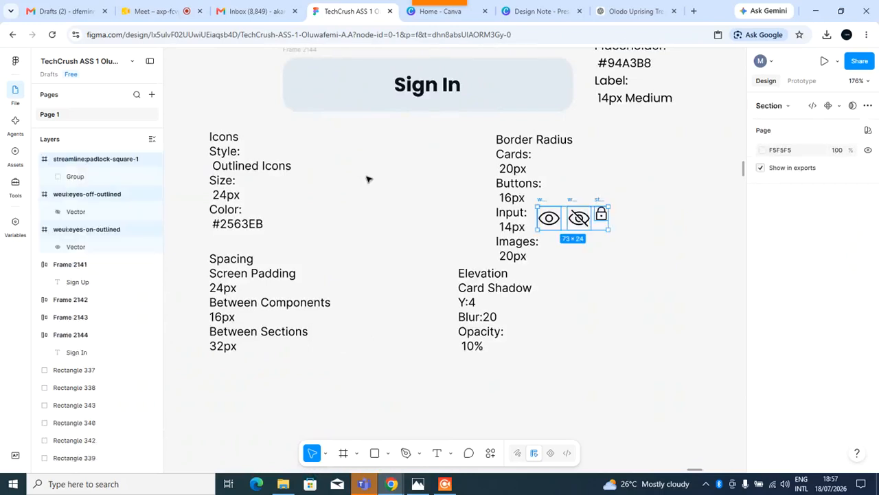
pyautogui.moveTo(551, 207); pyautogui.dragTo(369, 144)
# Shift the Border Radius text and the Elevation text further right.
pyautogui.moveTo(513, 166); pyautogui.dragTo(682, 167)
pyautogui.moveTo(482, 306); pyautogui.dragTo(642, 334)
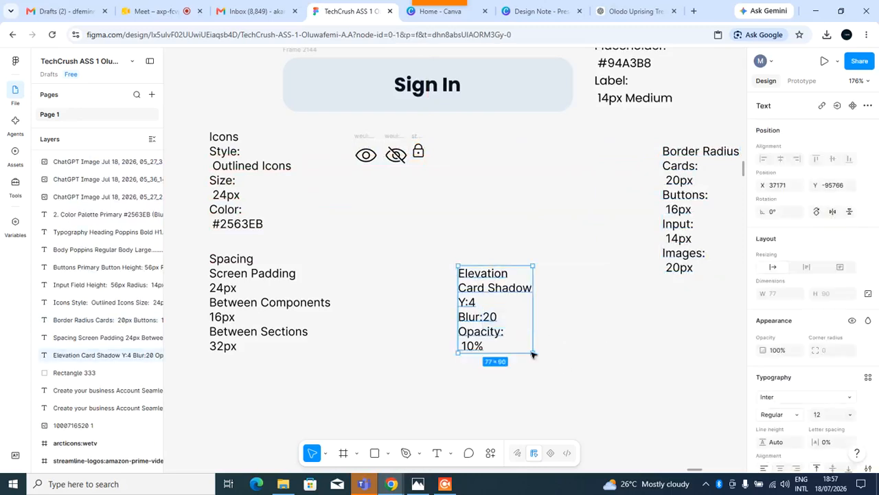
pyautogui.press('Escape')
pyautogui.moveTo(486, 288); pyautogui.dragTo(699, 304)
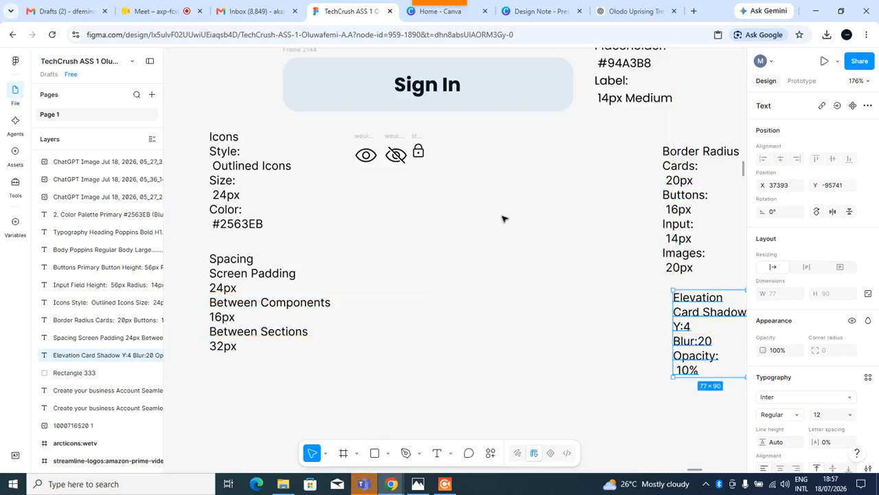
# Draw a 100 × 100 px rectangle below the icons and nudge it into place.
pyautogui.click(373, 456)
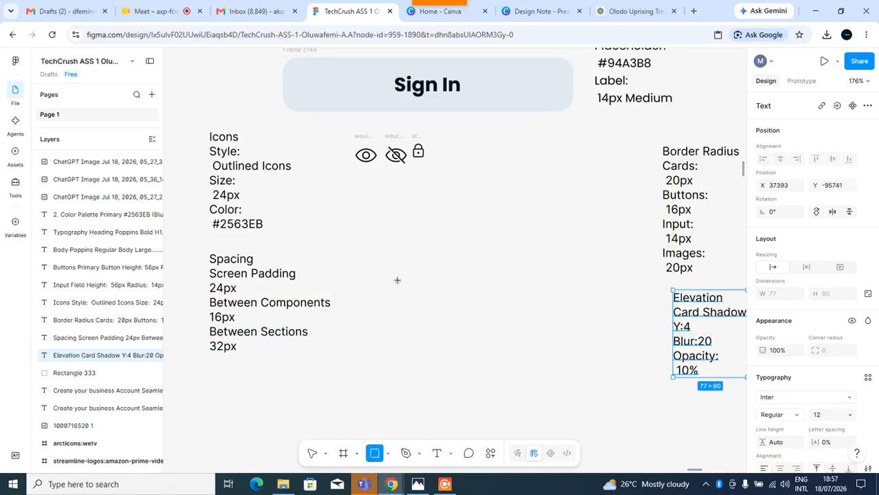
pyautogui.click(405, 248)
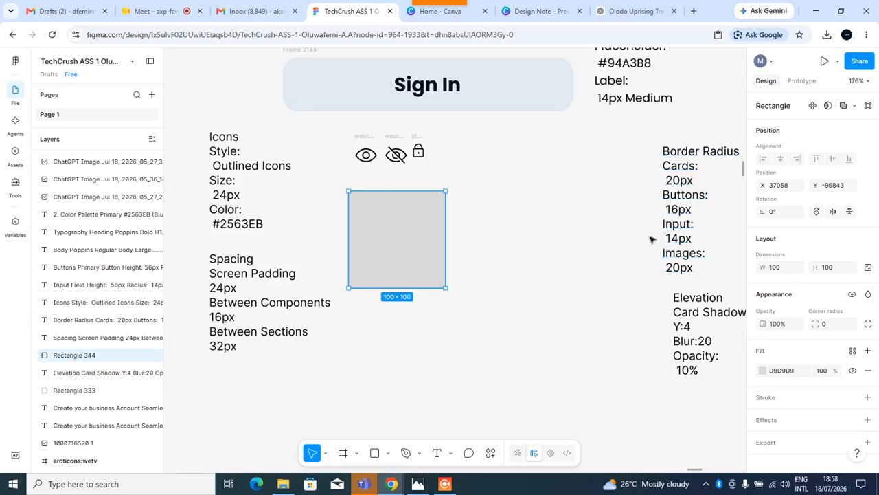
pyautogui.moveTo(403, 271); pyautogui.dragTo(463, 295)
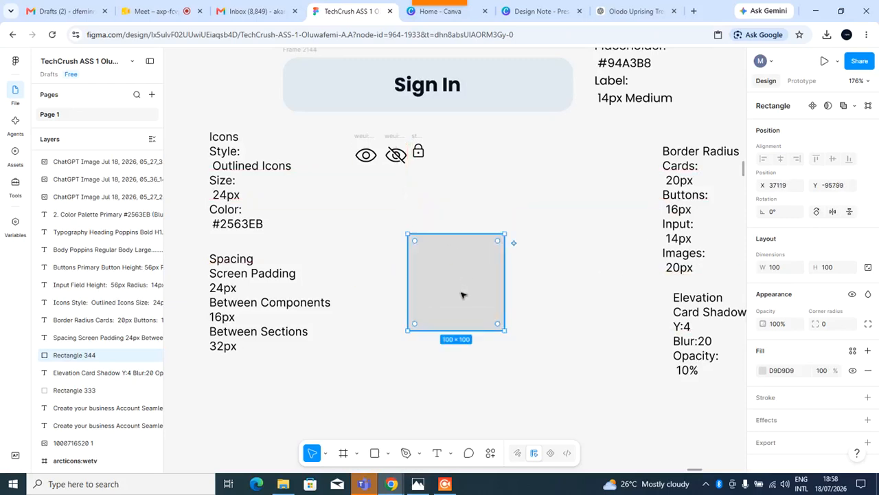
# Shrink the rectangle's height to about 33 px and cut it from the canvas.
pyautogui.scroll(5, 463, 296)
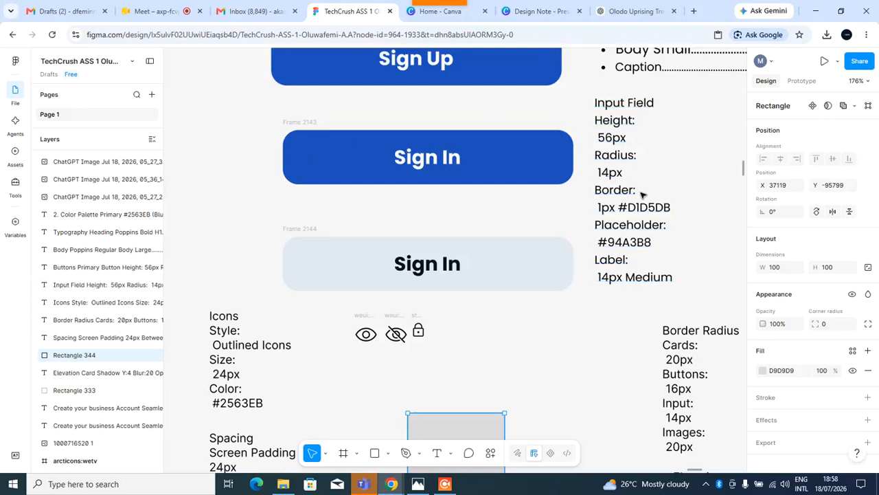
pyautogui.scroll(-3, 636, 208)
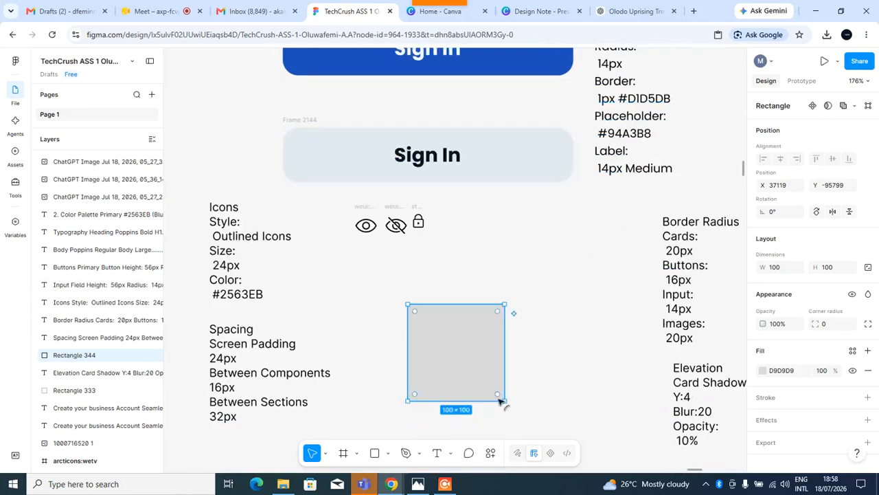
pyautogui.moveTo(467, 401); pyautogui.dragTo(467, 336)
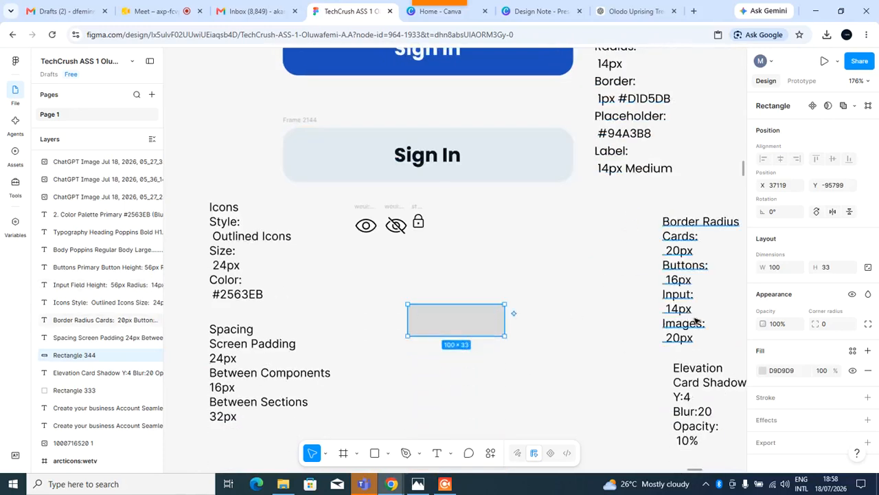
pyautogui.scroll(5, 618, 386)
pyautogui.scroll(-3, 618, 385)
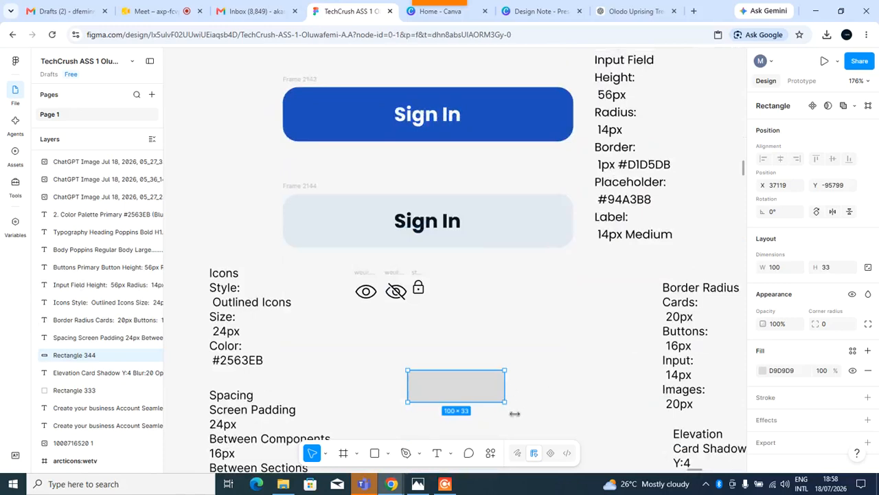
pyautogui.press('Delete')
# Paste the rectangle into the second screen frame below its Typography heading.
pyautogui.scroll(-5, 522, 382)
pyautogui.scroll(5, 548, 381)
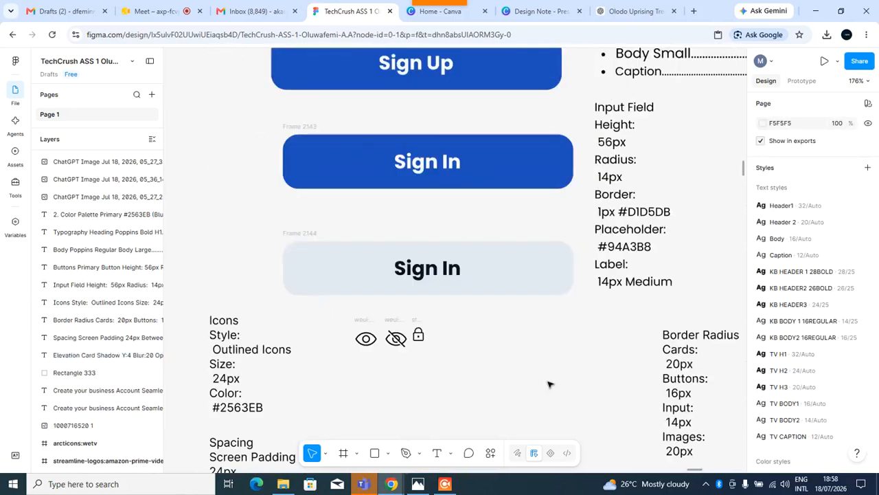
pyautogui.keyDown('ctrl'); pyautogui.scroll(-5, 547, 380); pyautogui.keyUp('ctrl')
pyautogui.hscroll(5, 558, 366)
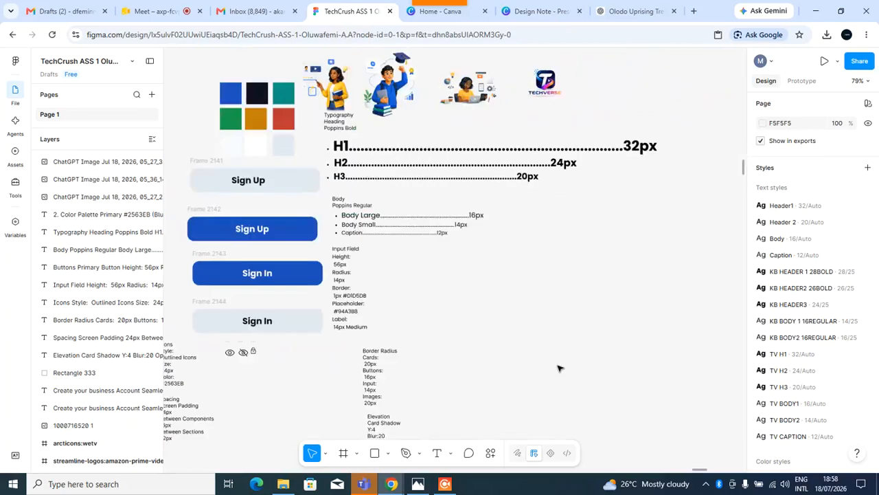
pyautogui.hscroll(1, 502, 232)
pyautogui.hscroll(-5, 508, 230)
pyautogui.hscroll(6, 519, 239)
pyautogui.scroll(1, 507, 283)
pyautogui.scroll(5, 506, 283)
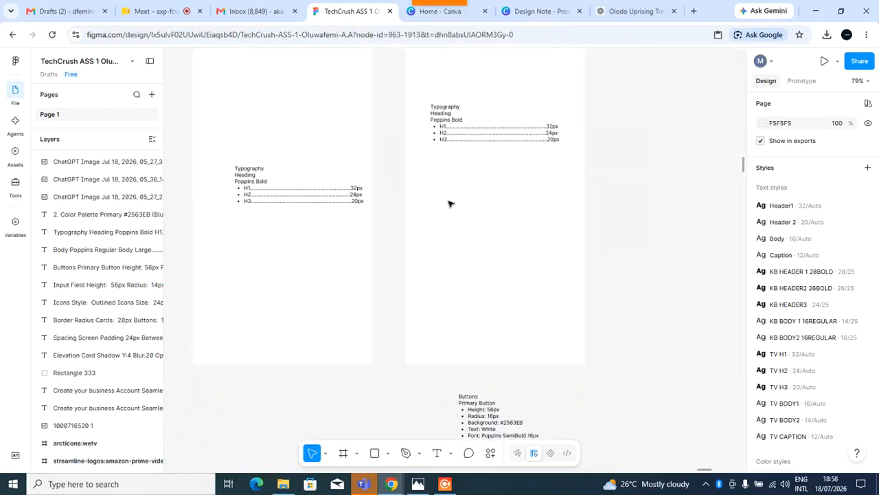
pyautogui.rightClick(446, 203)
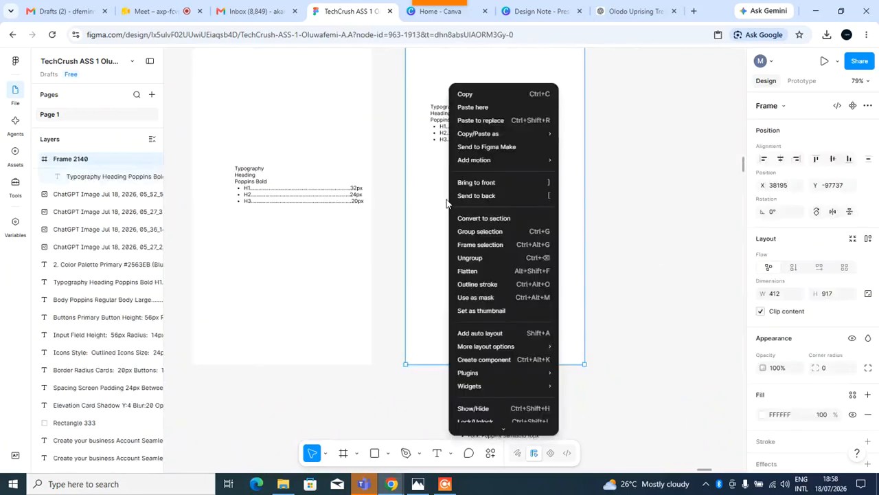
pyautogui.click(481, 109)
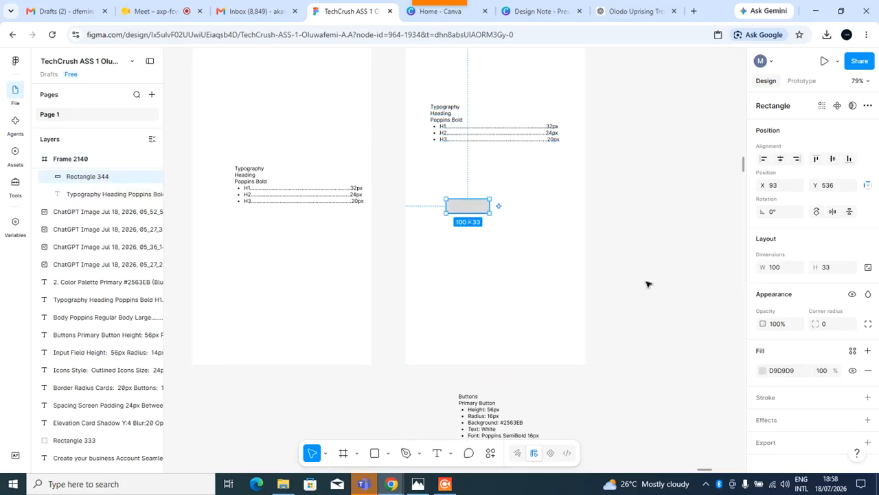
# Stretch the rectangle to 316 px wide and set its height to 56 px.
pyautogui.moveTo(491, 211); pyautogui.dragTo(528, 215)
pyautogui.moveTo(446, 213); pyautogui.dragTo(431, 214)
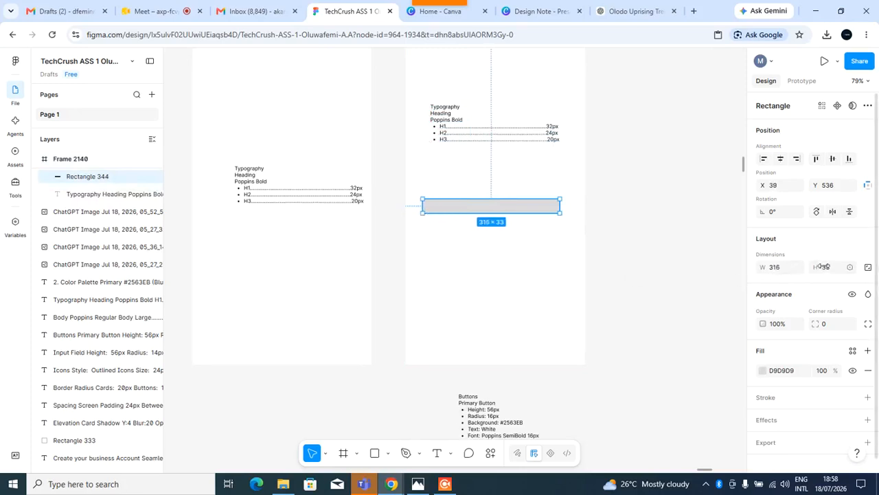
pyautogui.click(833, 273)
pyautogui.press('Return')
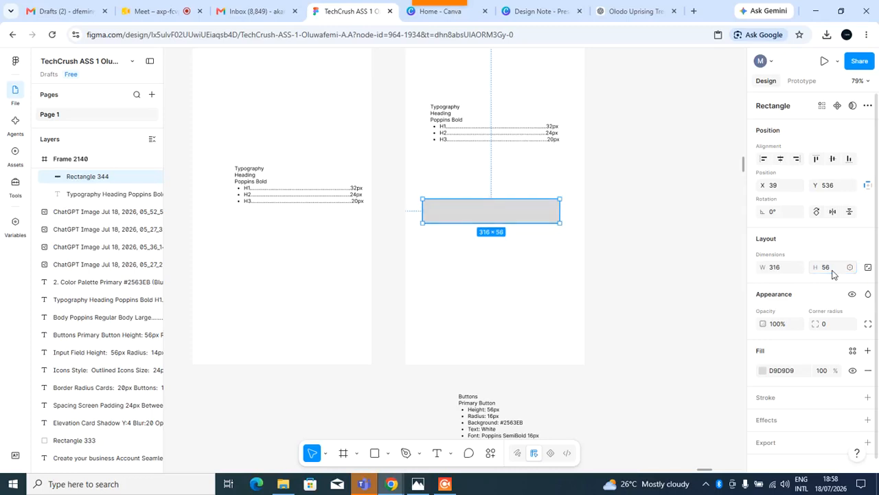
# Move the input field rectangle slightly up within the frame.
pyautogui.click(670, 260)
pyautogui.click(483, 217)
pyautogui.doubleClick(485, 215)
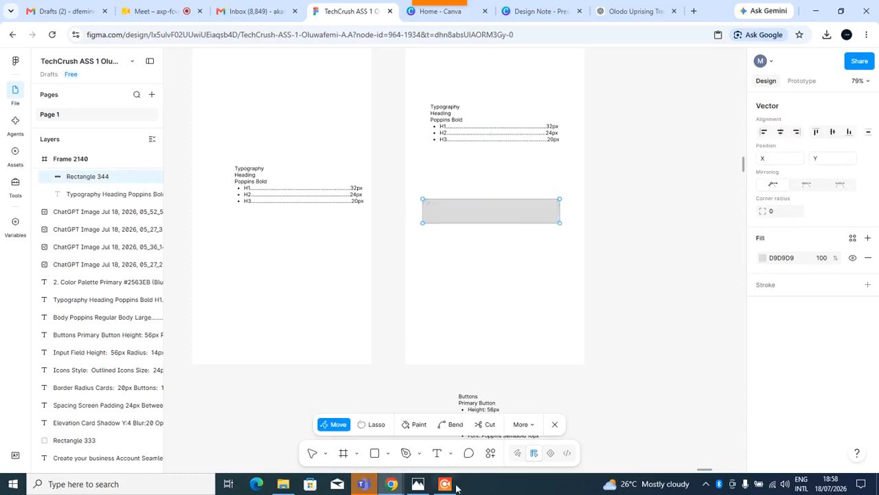
pyautogui.click(555, 424)
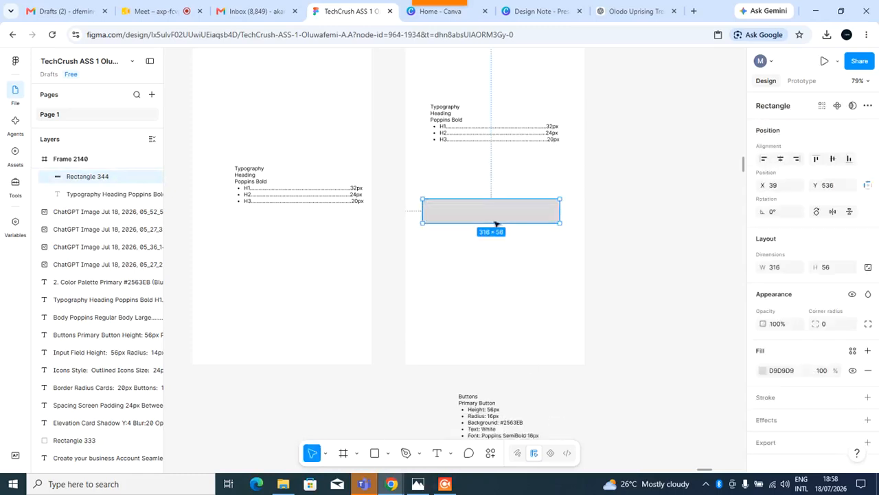
pyautogui.moveTo(495, 216); pyautogui.dragTo(498, 208)
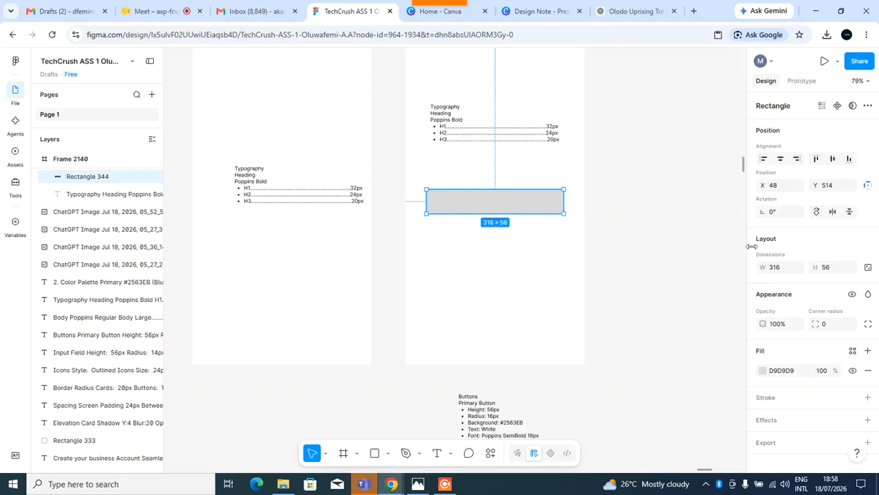
# Set the input field rectangle's height to 50 px, then duplicate it three times into an evenly spaced column below.
pyautogui.click(830, 275)
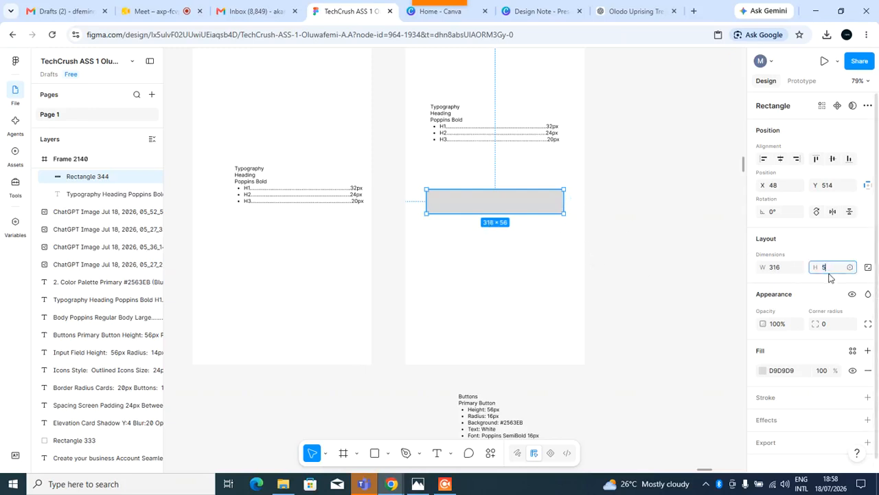
pyautogui.press('Return')
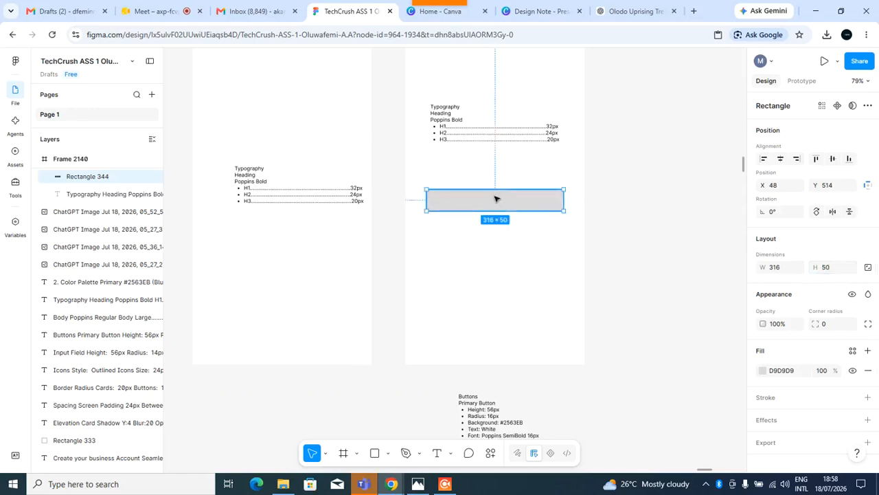
pyautogui.moveTo(496, 199); pyautogui.dragTo(496, 235)
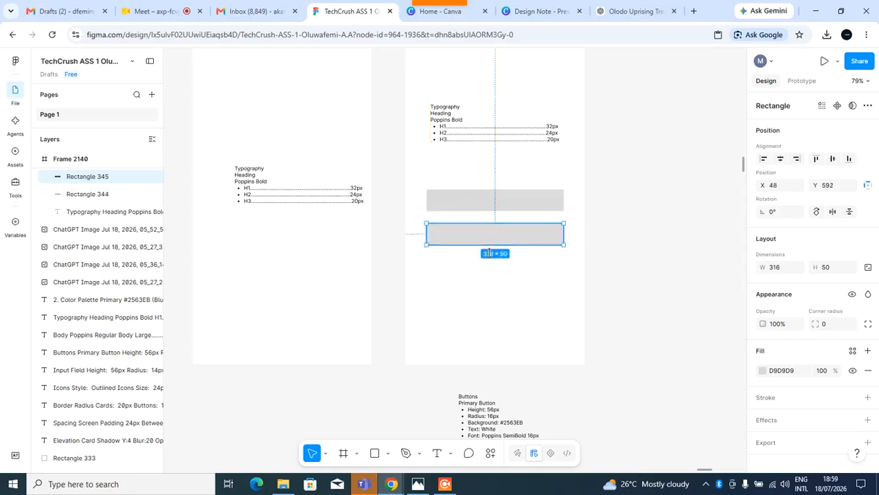
pyautogui.hotkey('ctrl', 'd')
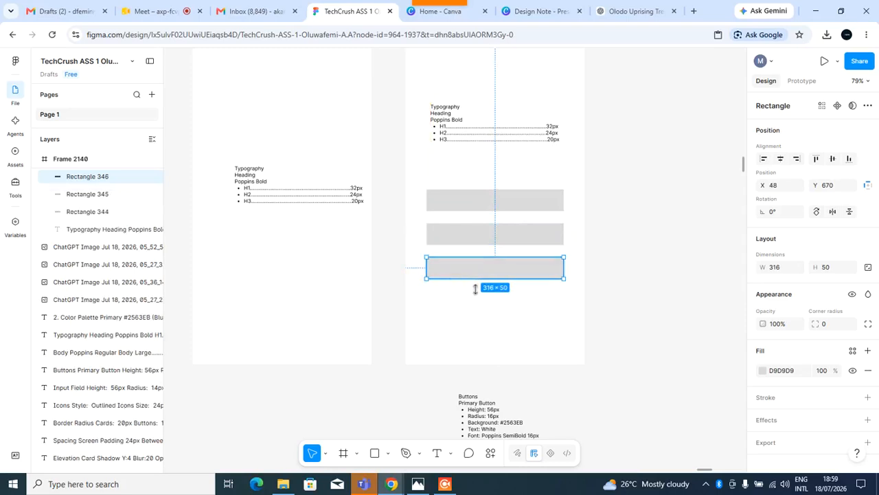
pyautogui.hotkey('ctrl', 'd')
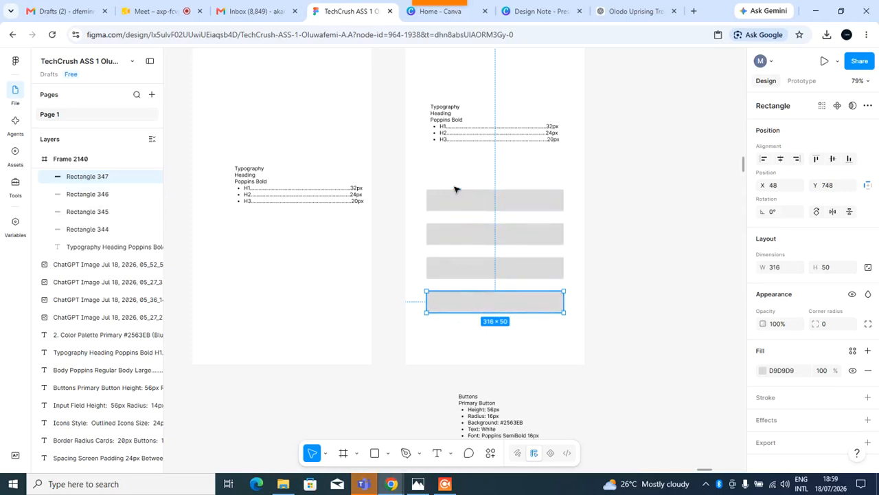
# Switch to the Google Meet tab, dismiss the call notice, and stop sharing the screen.
pyautogui.click(152, 10)
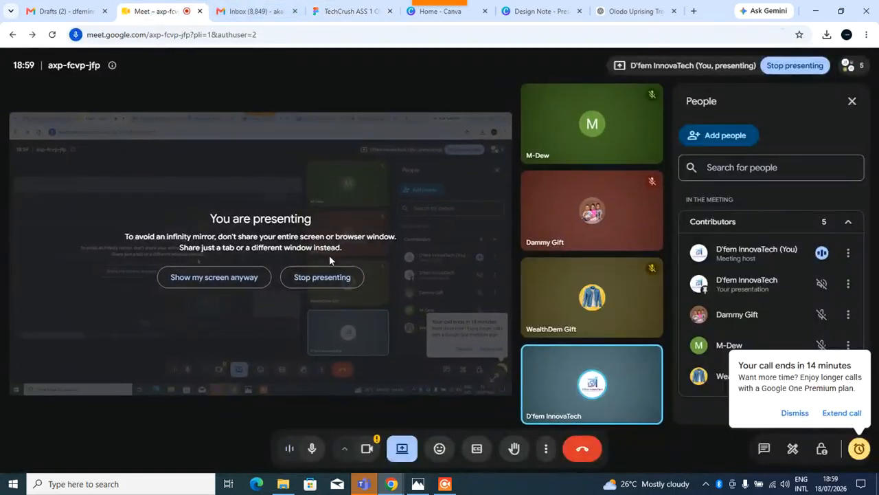
pyautogui.click(796, 413)
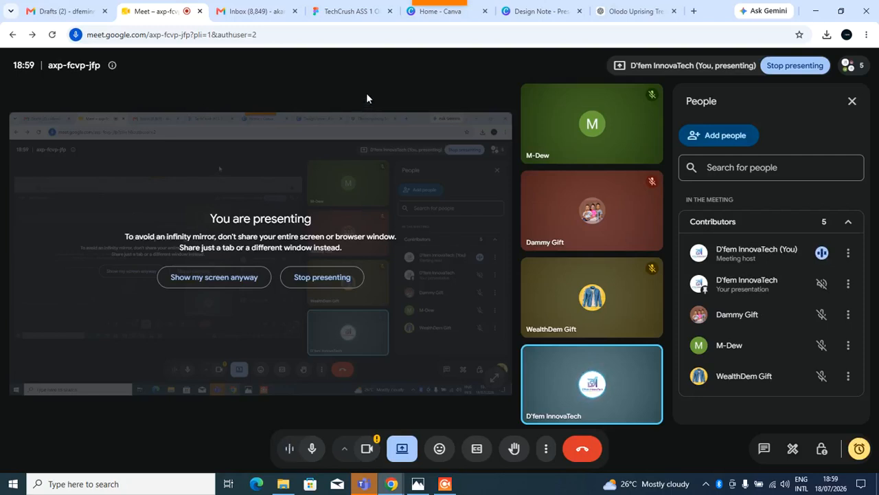
pyautogui.click(402, 448)
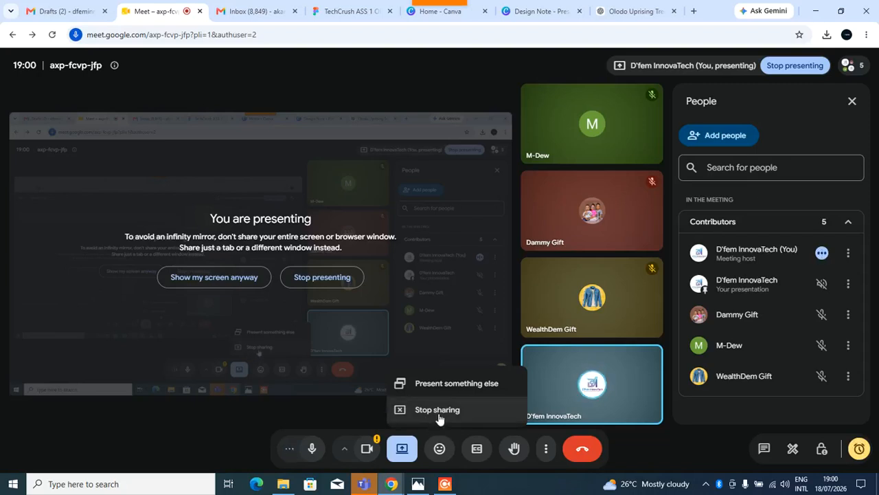
pyautogui.click(439, 410)
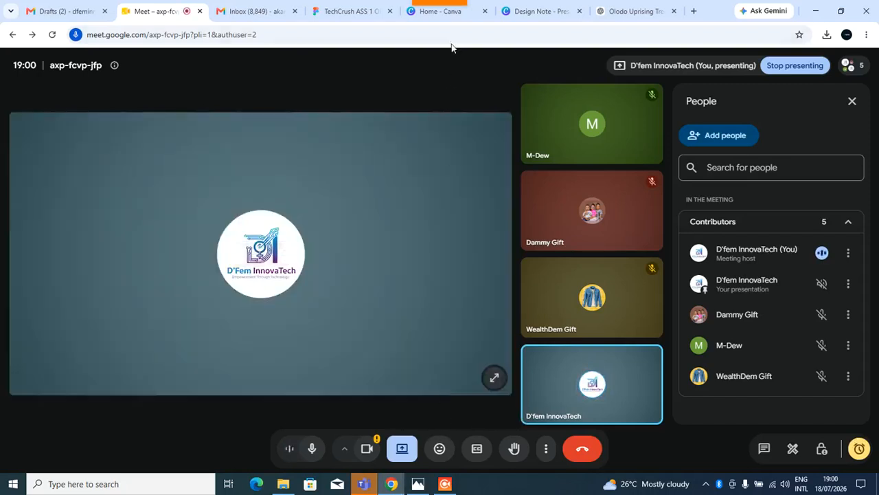
pyautogui.moveTo(437, 4)
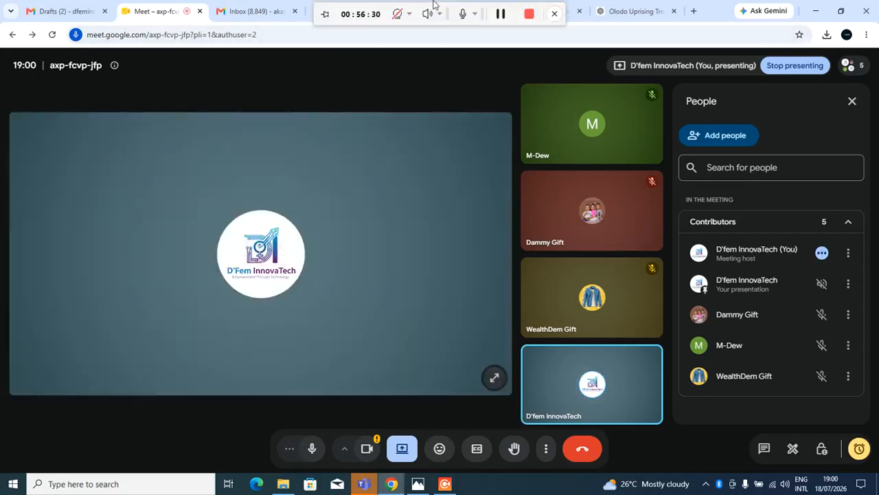